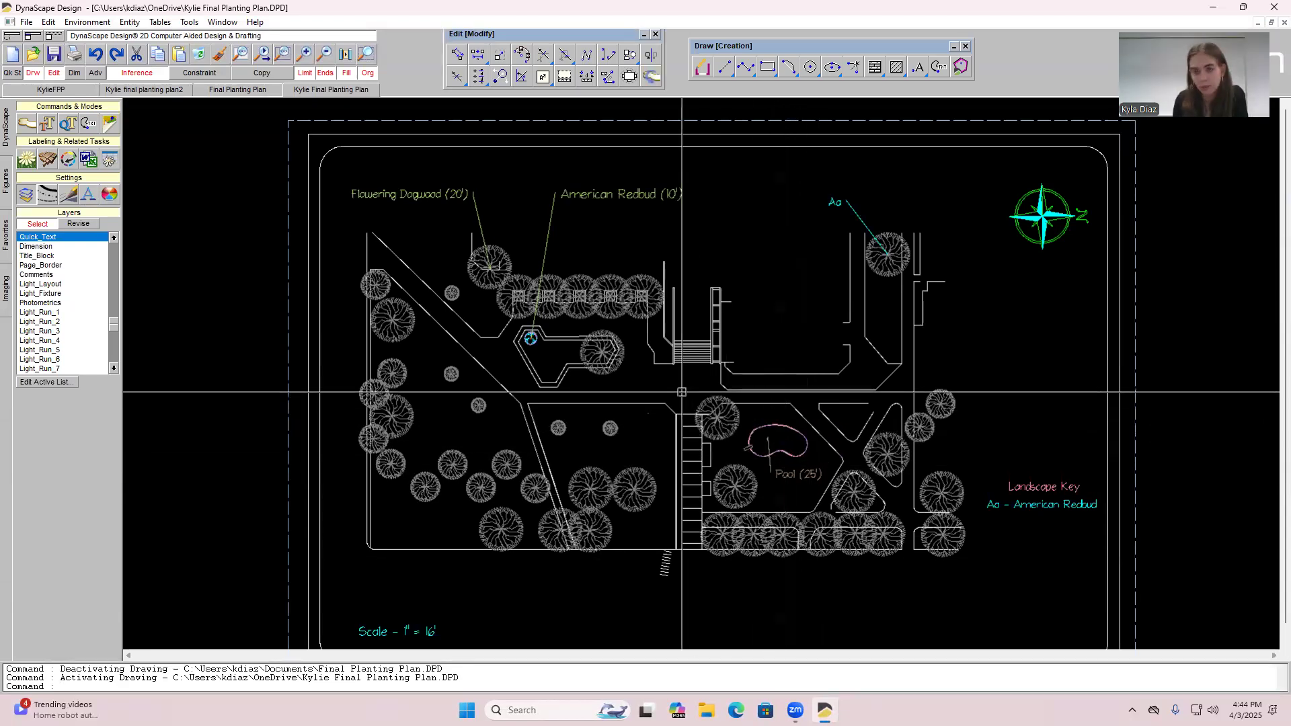
# Create a new drawing from the prototype "v6: Imp (Landscape): D-24X36 - SCALE 1"=16'".
pyautogui.click(25, 21)
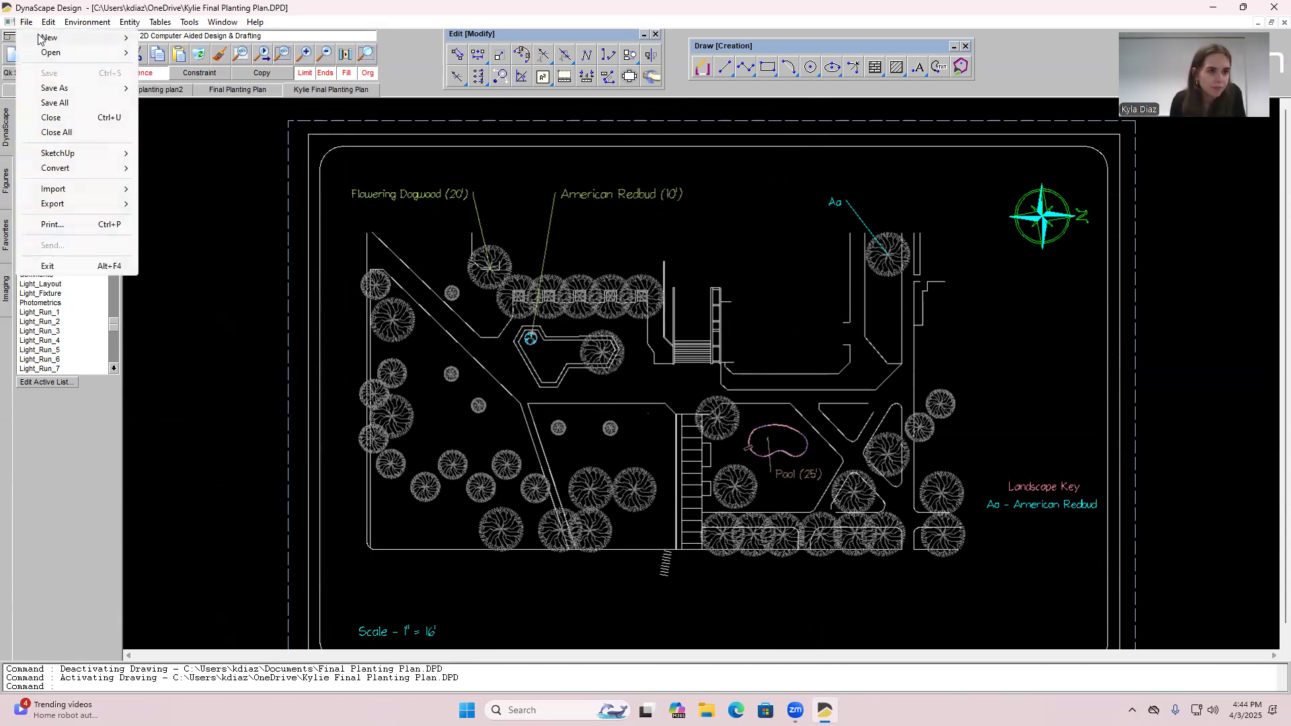
pyautogui.moveTo(40, 39)
pyautogui.click(183, 39)
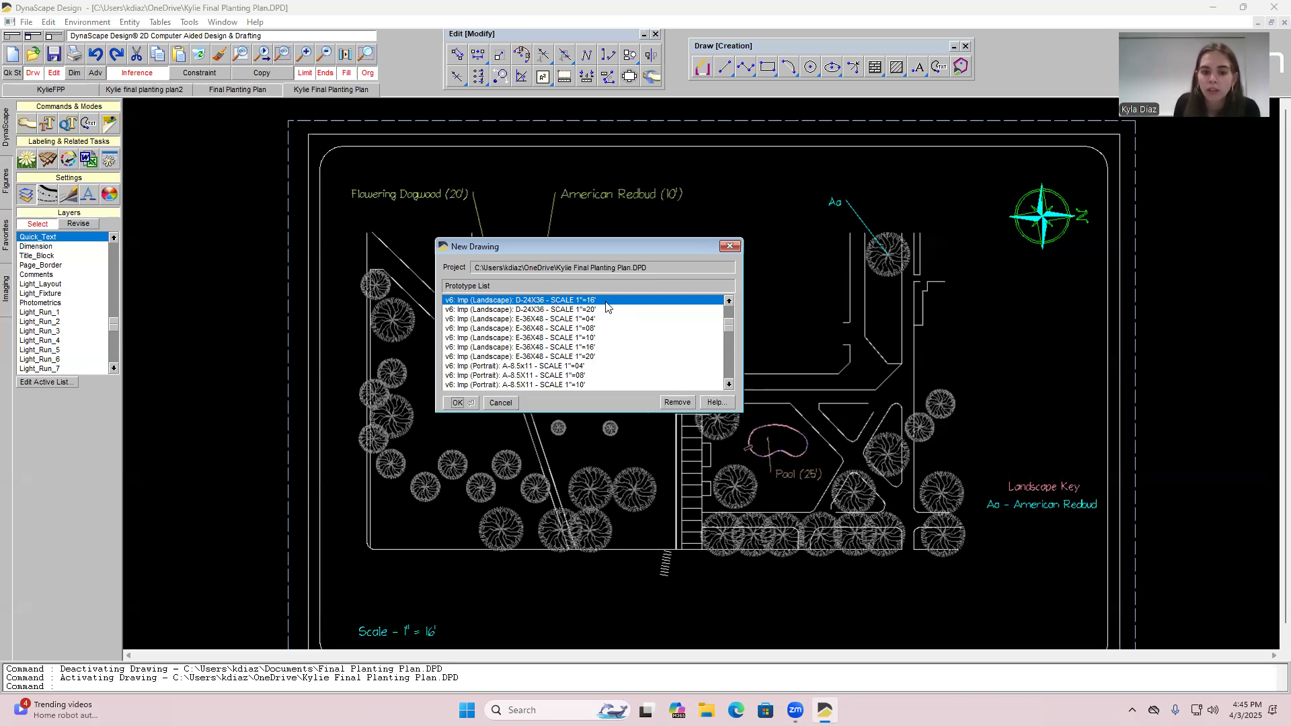
pyautogui.click(459, 402)
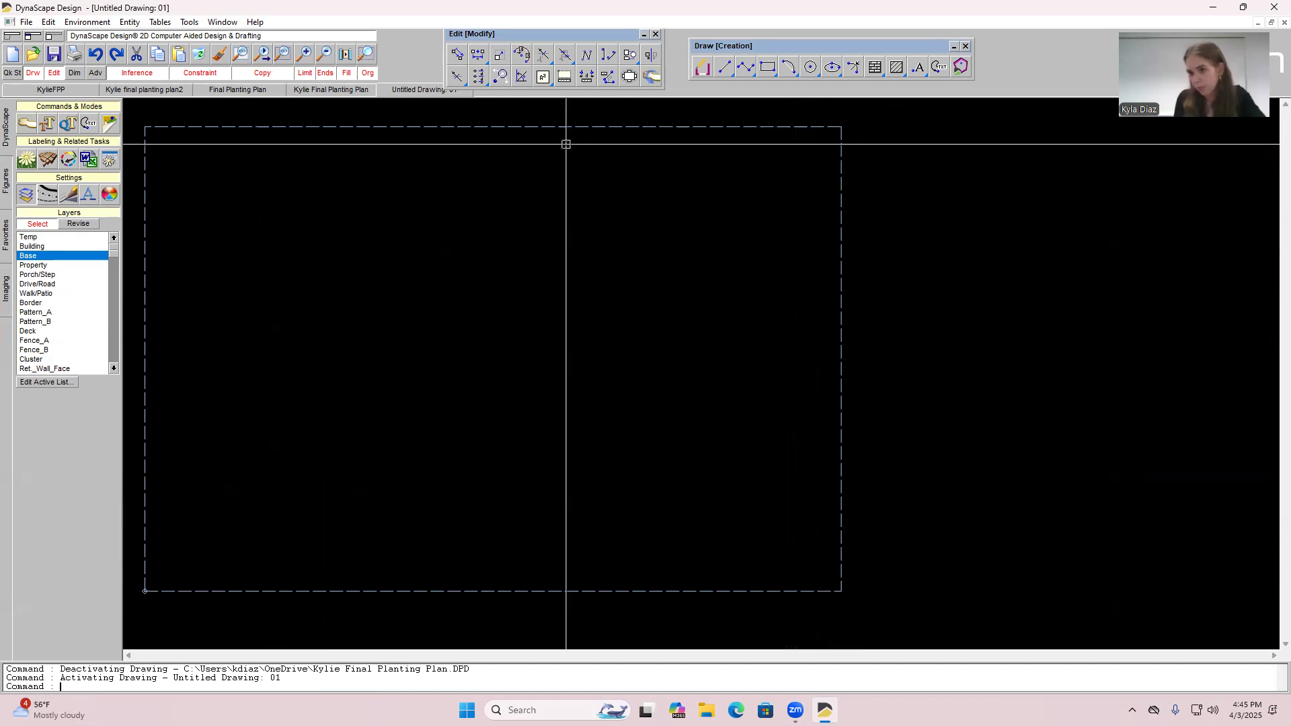
# Import the vector PDF "Library LA SPRNG 25 B (2)" from Downloads into the current drawing at a scale of 1"=16'.
pyautogui.click(27, 22)
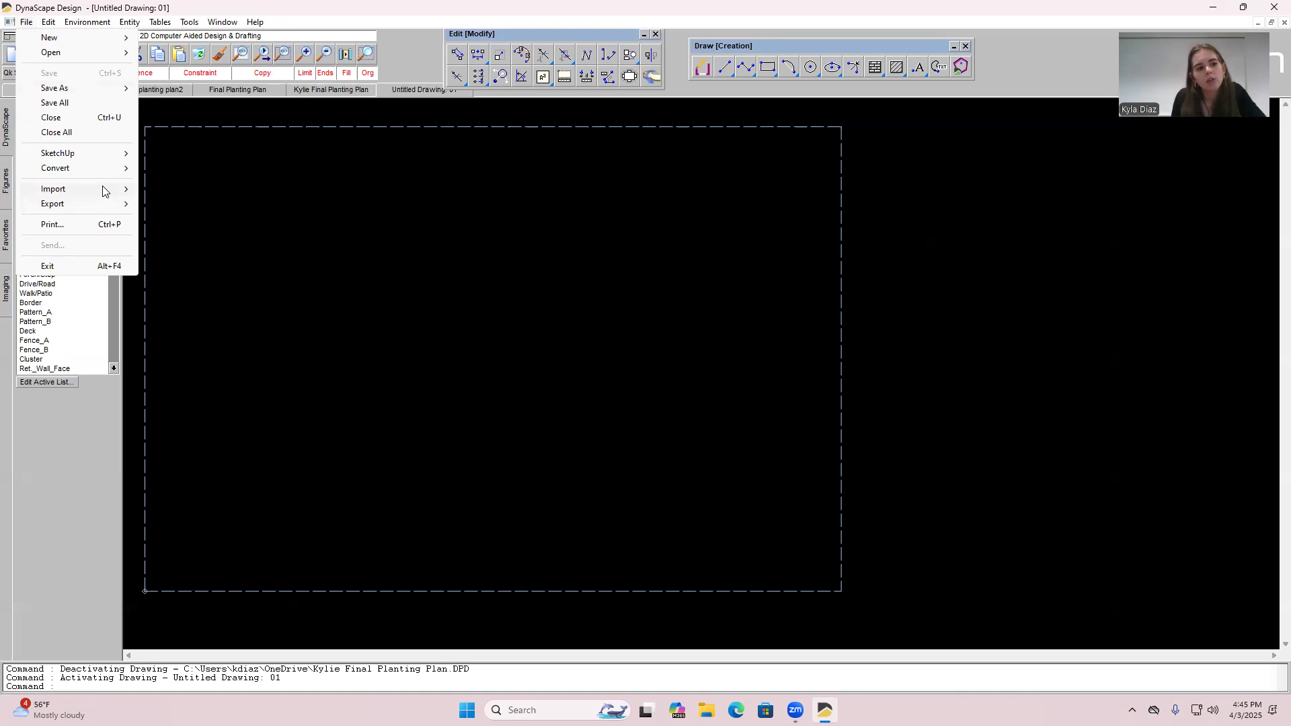
pyautogui.moveTo(100, 190)
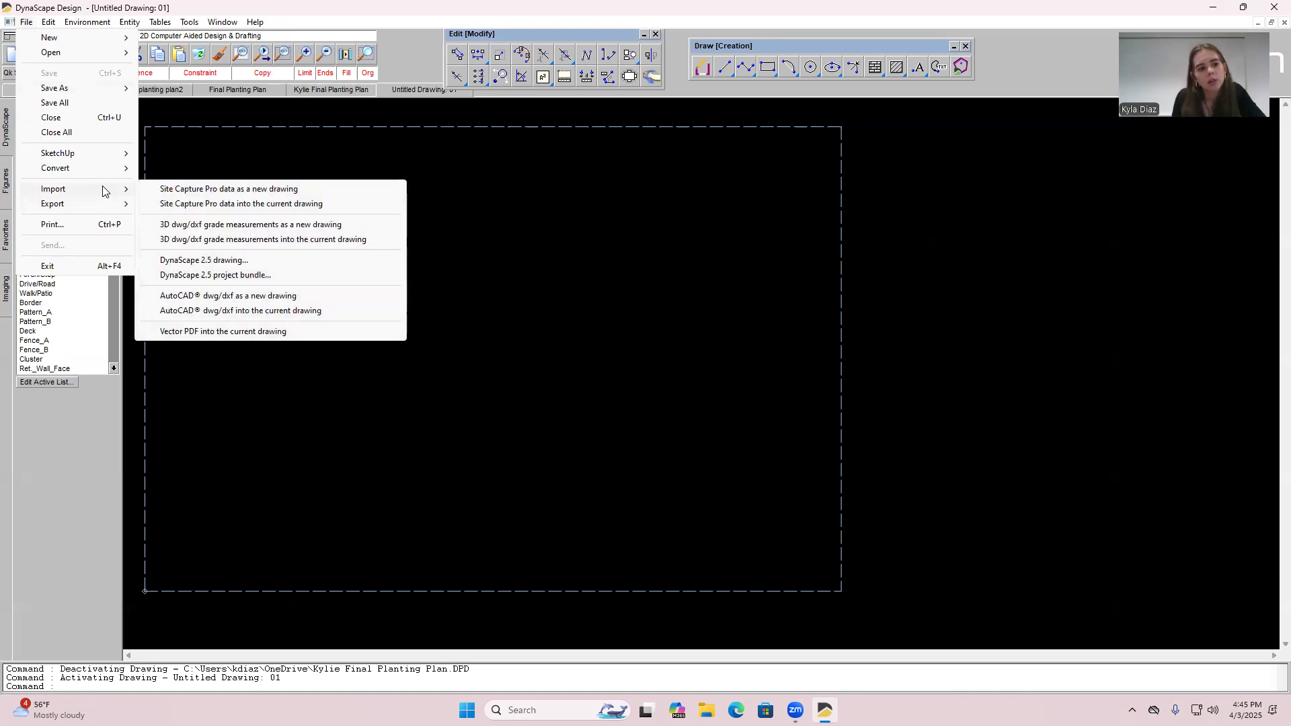
pyautogui.click(279, 332)
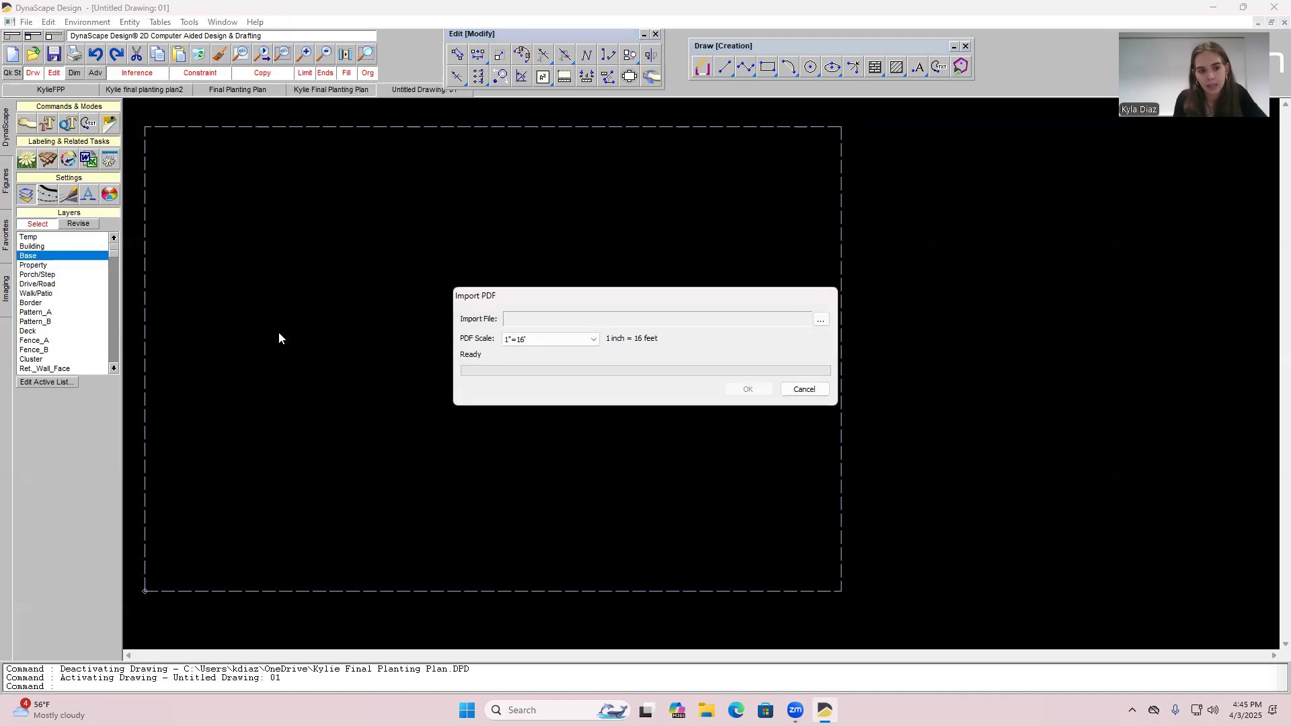
pyautogui.click(821, 320)
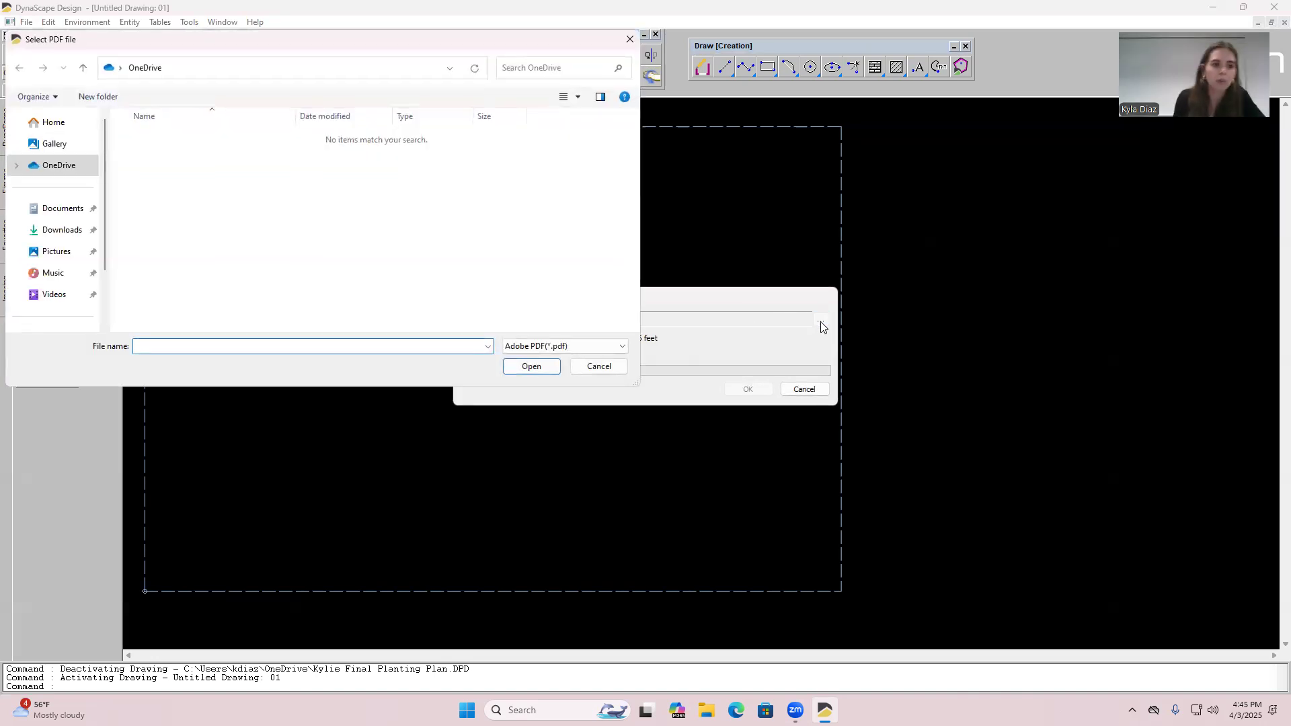
pyautogui.click(62, 230)
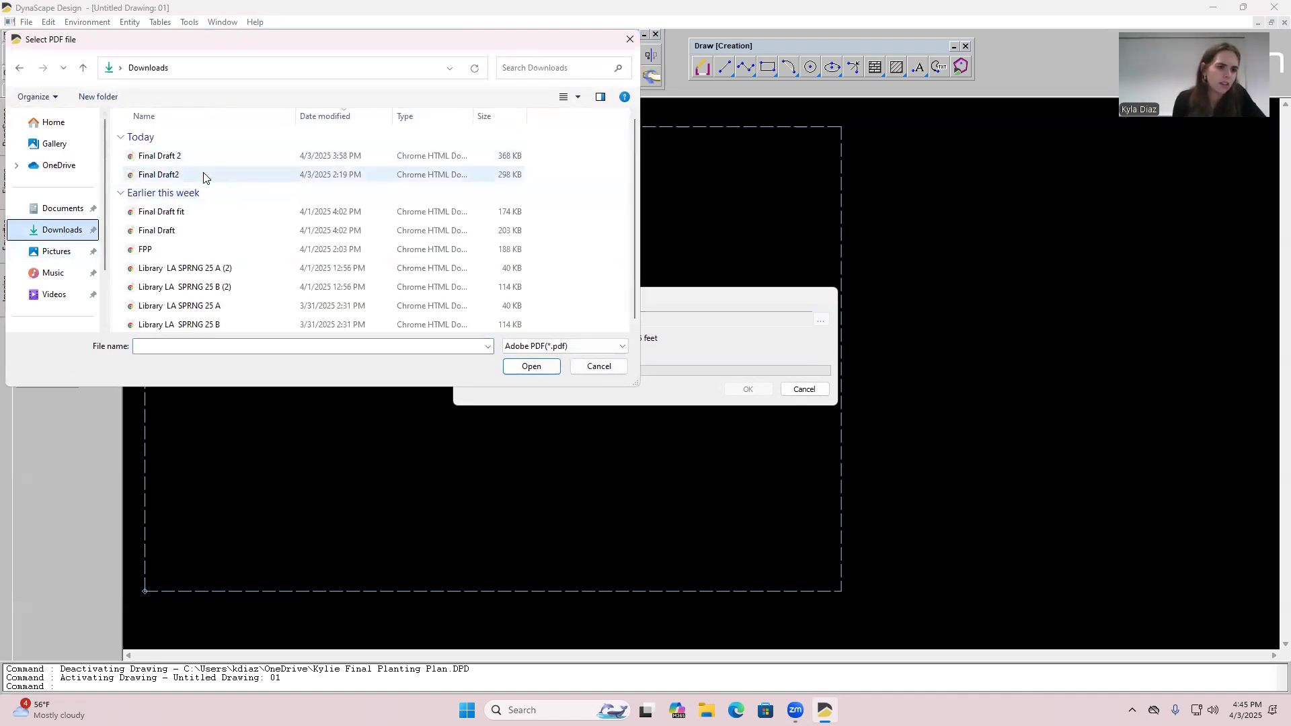
pyautogui.doubleClick(205, 285)
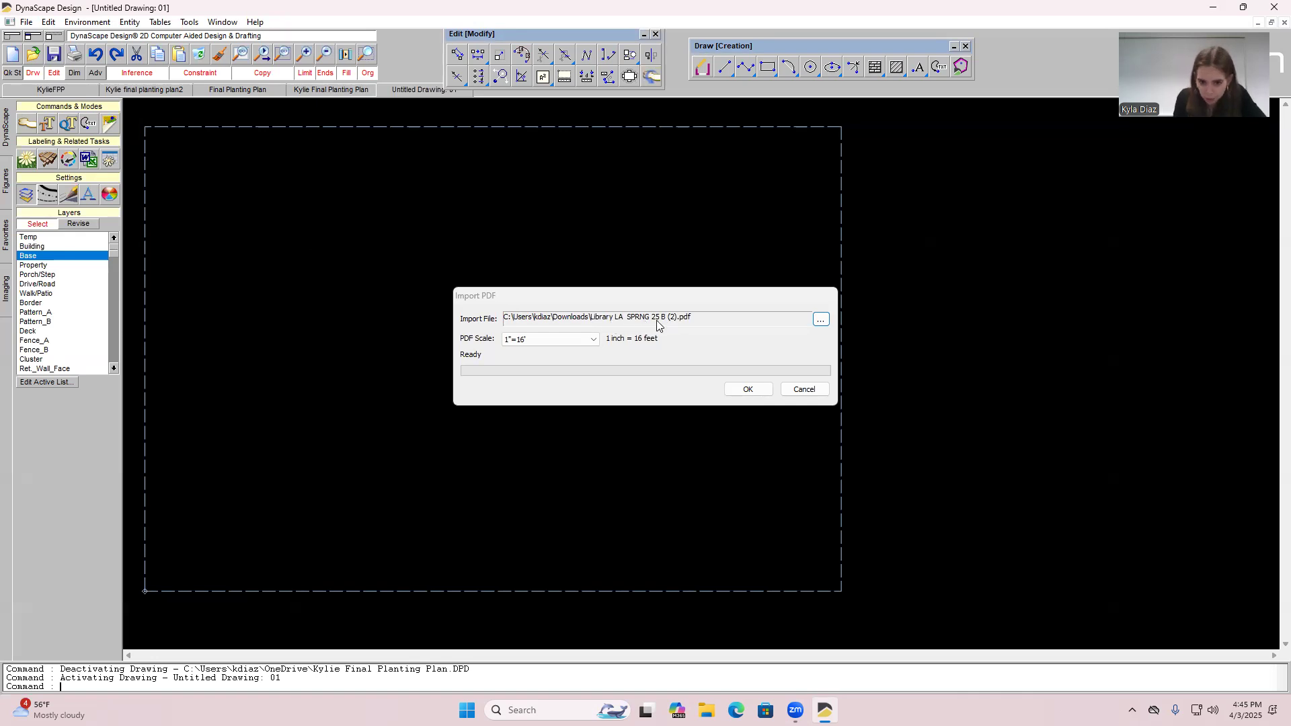
pyautogui.click(752, 392)
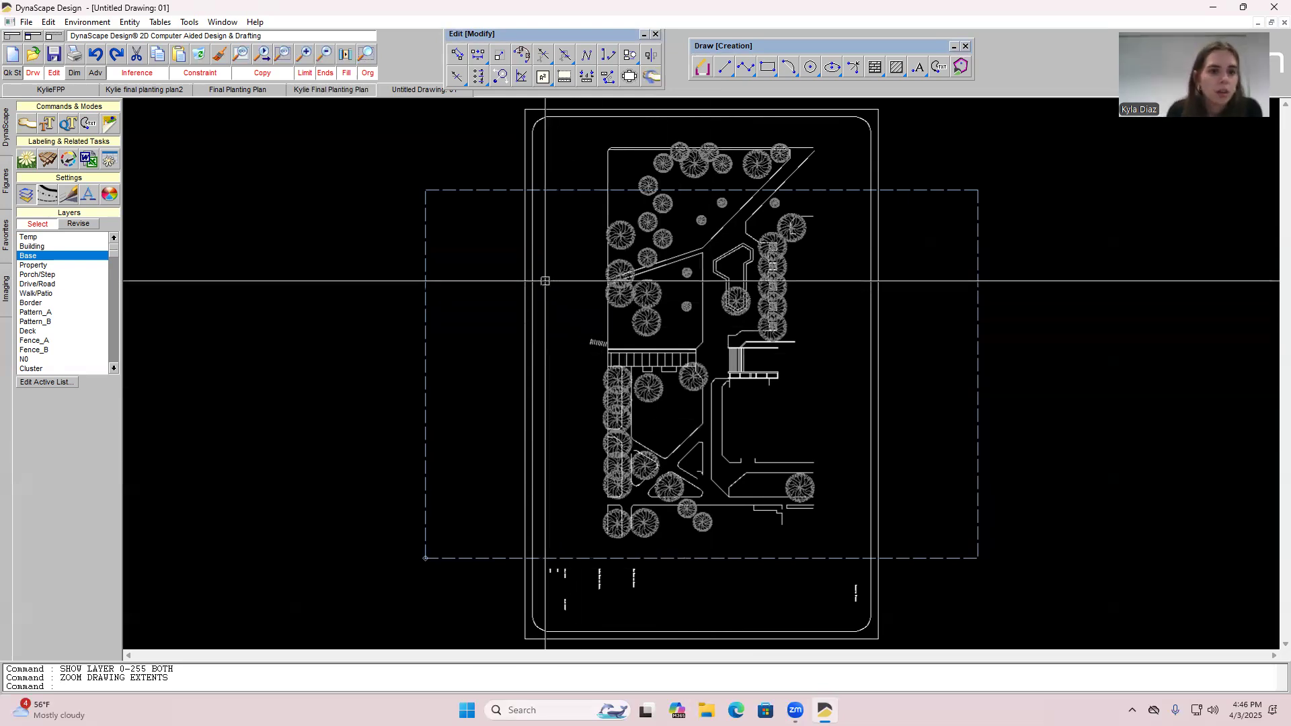
# Hide the Edit and Draw toolbars, then show both of them again.
pyautogui.click(52, 73)
pyautogui.click(33, 73)
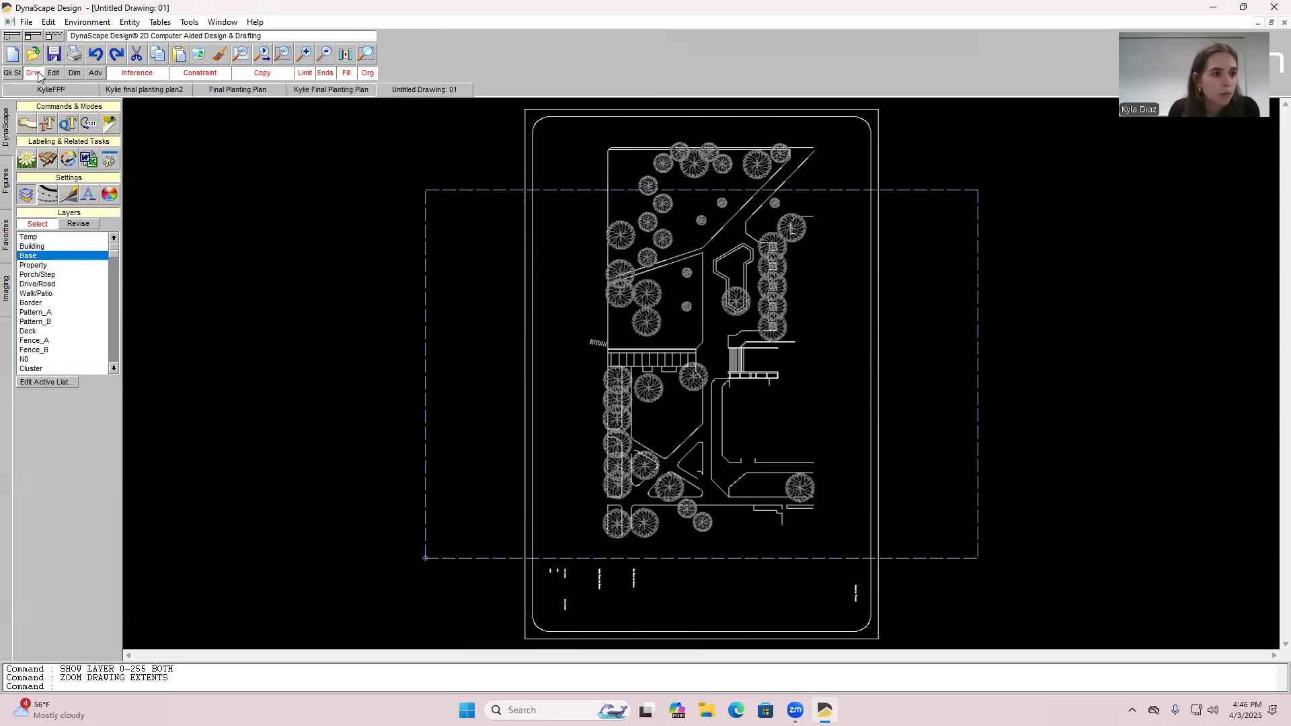
pyautogui.click(35, 73)
pyautogui.click(54, 73)
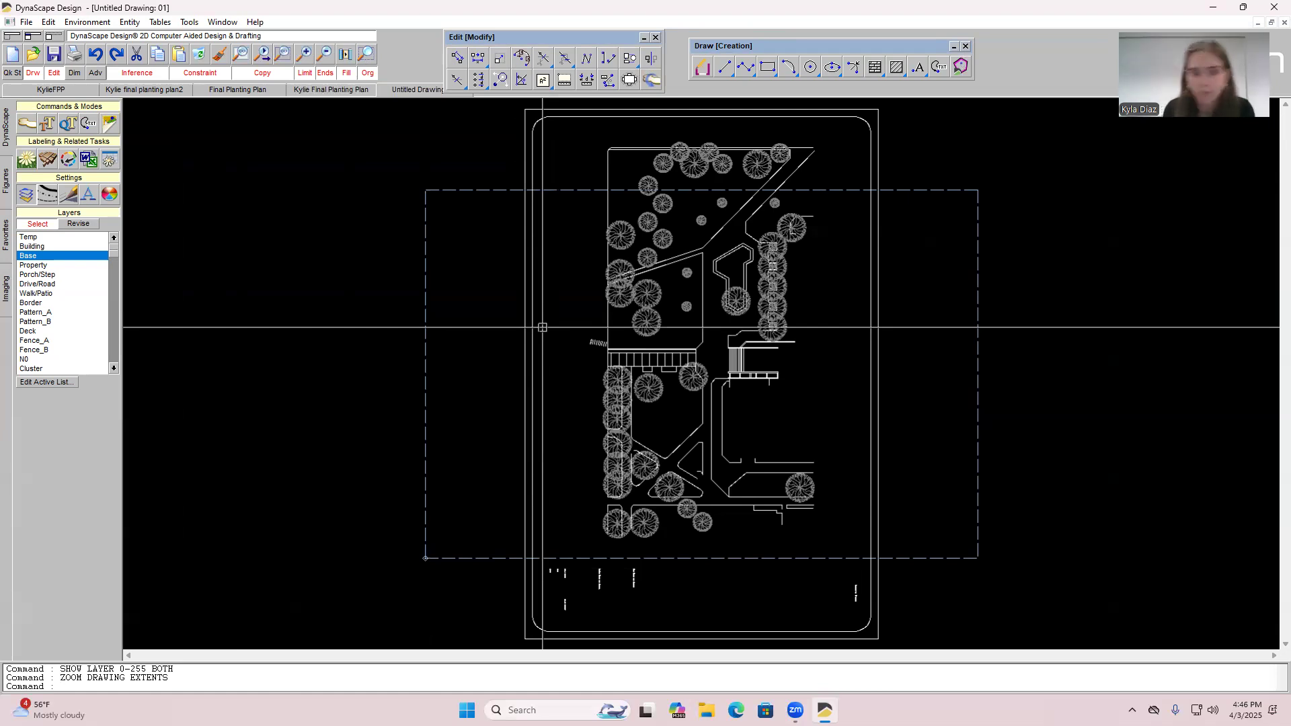
# Examine the imported plan from close-up tree detail out to the full drawing extents.
pyautogui.click(306, 58)
pyautogui.click(697, 327)
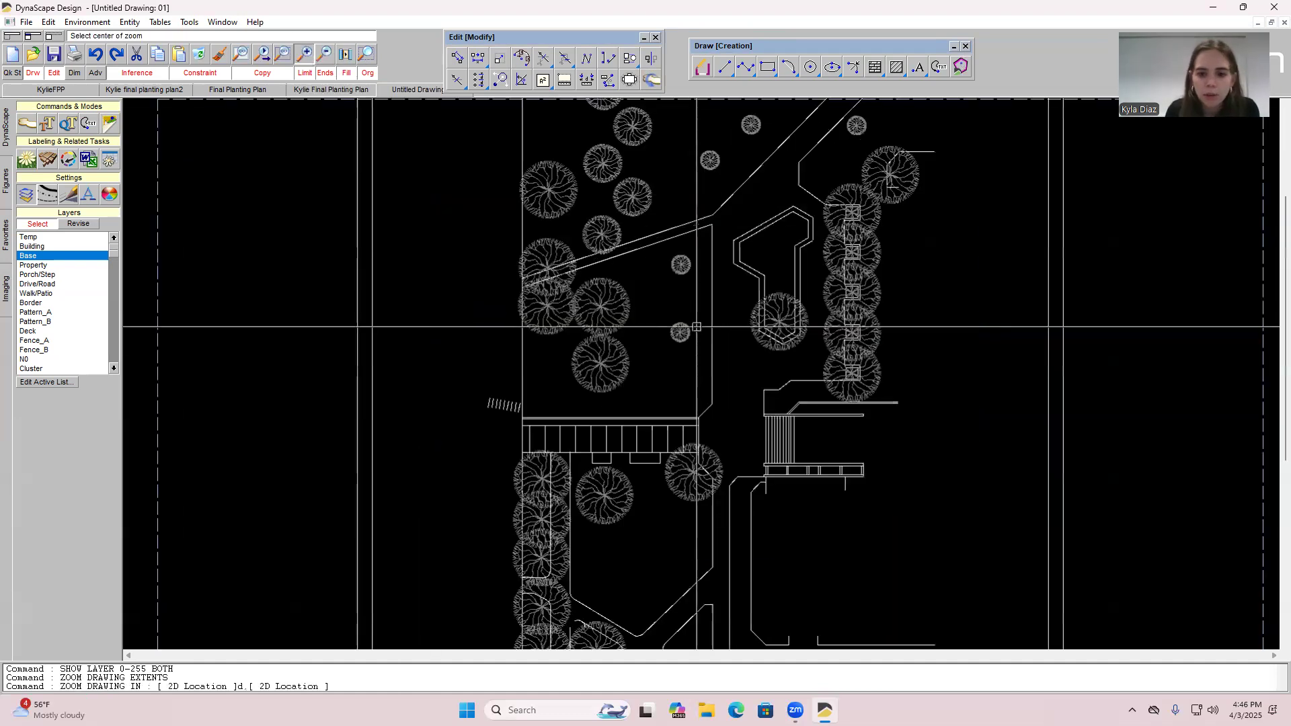
pyautogui.click(697, 327)
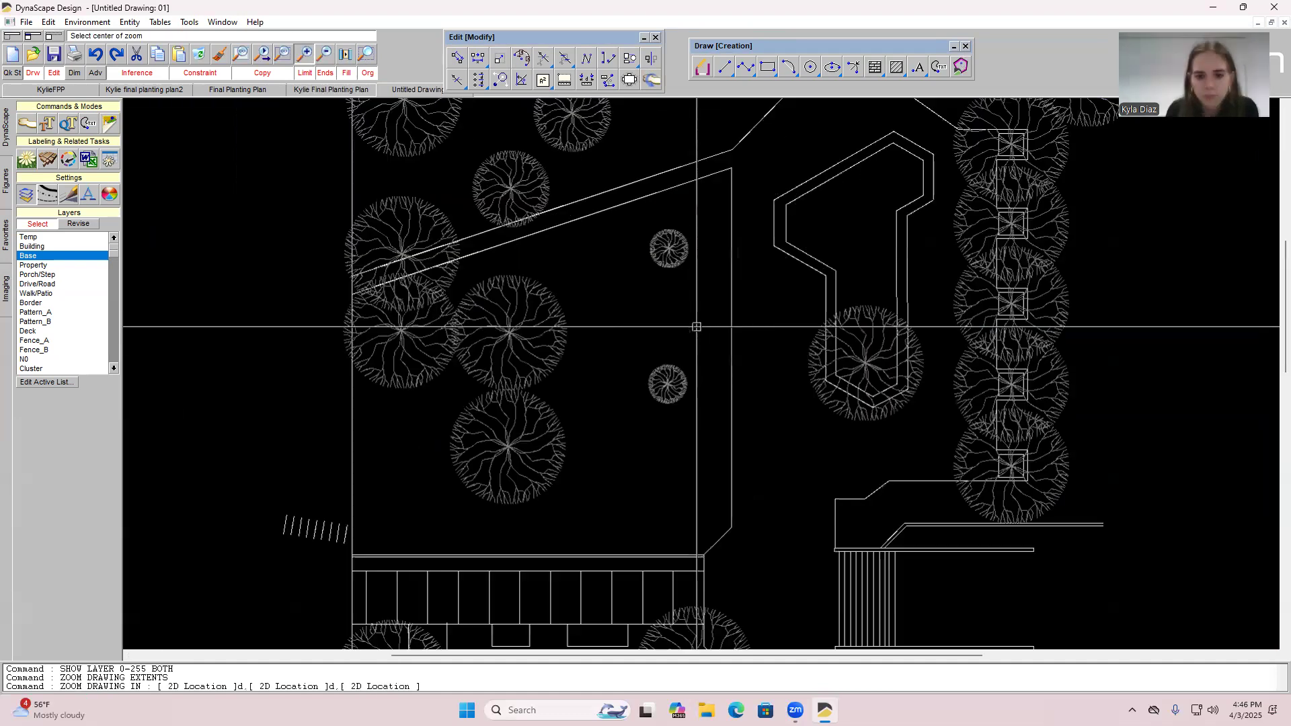
pyautogui.click(644, 348)
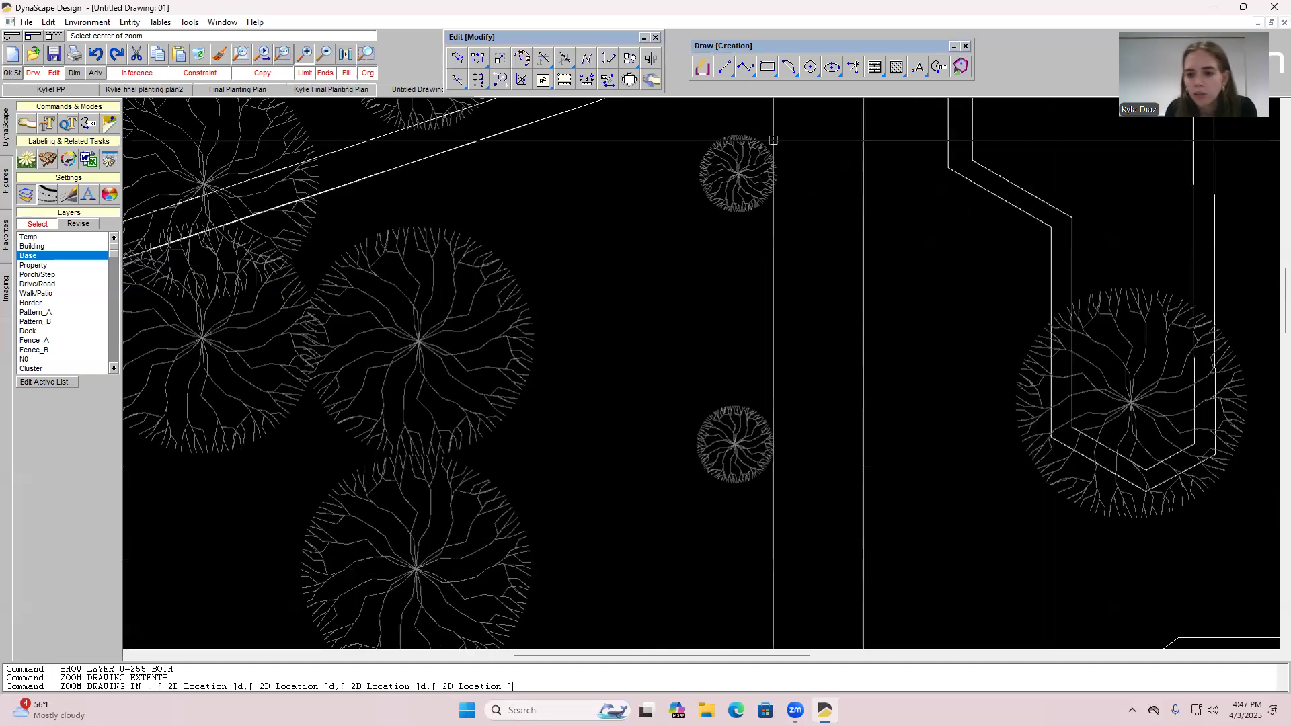
pyautogui.click(324, 56)
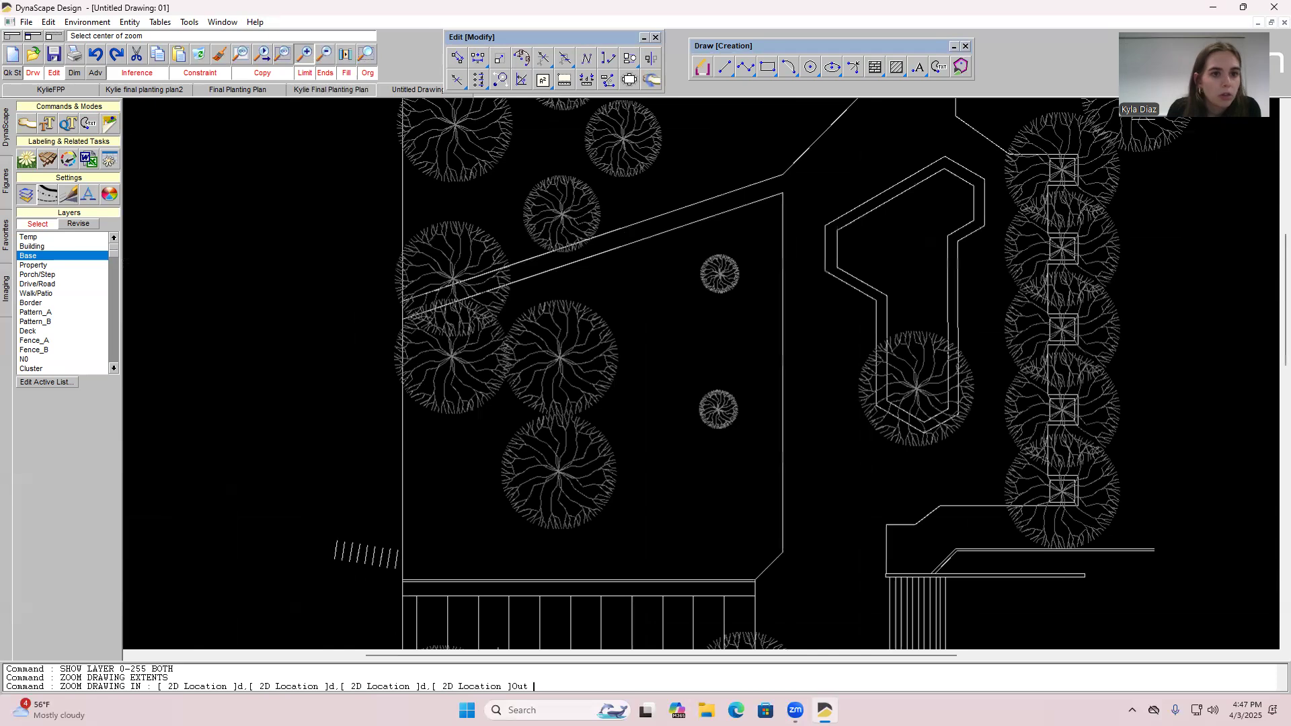
pyautogui.click(327, 55)
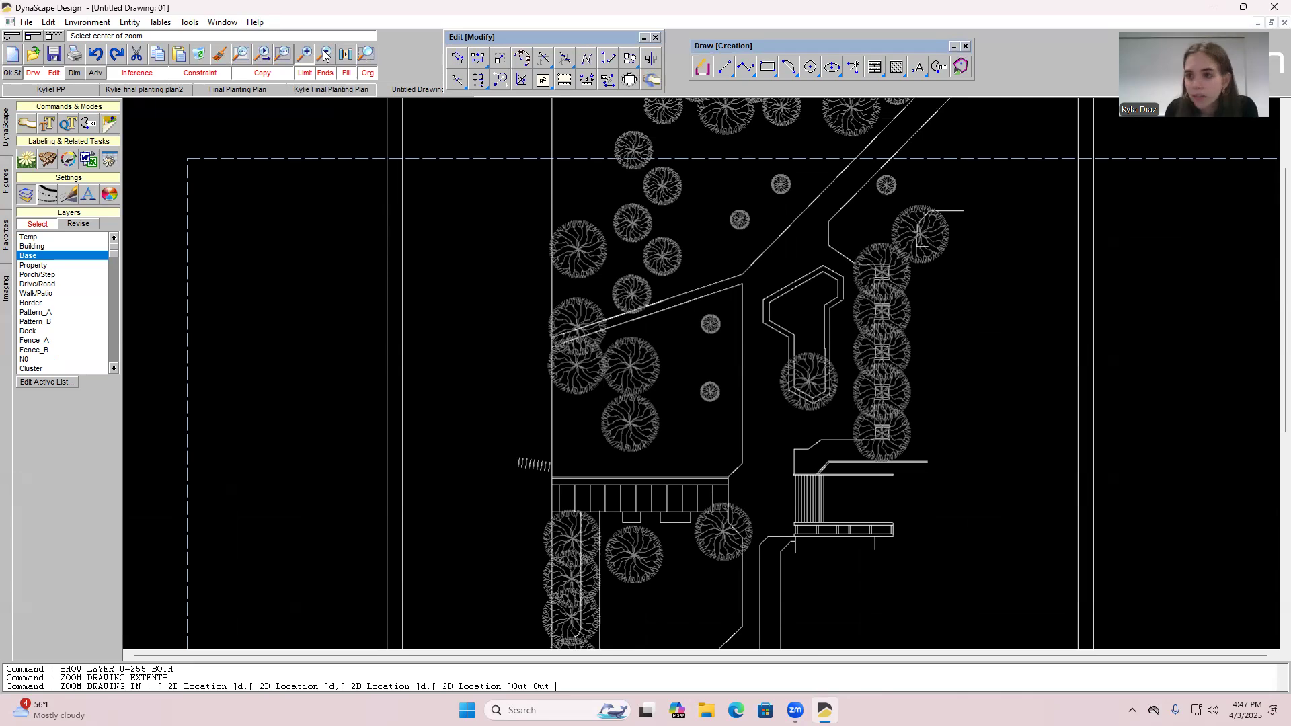
pyautogui.click(263, 60)
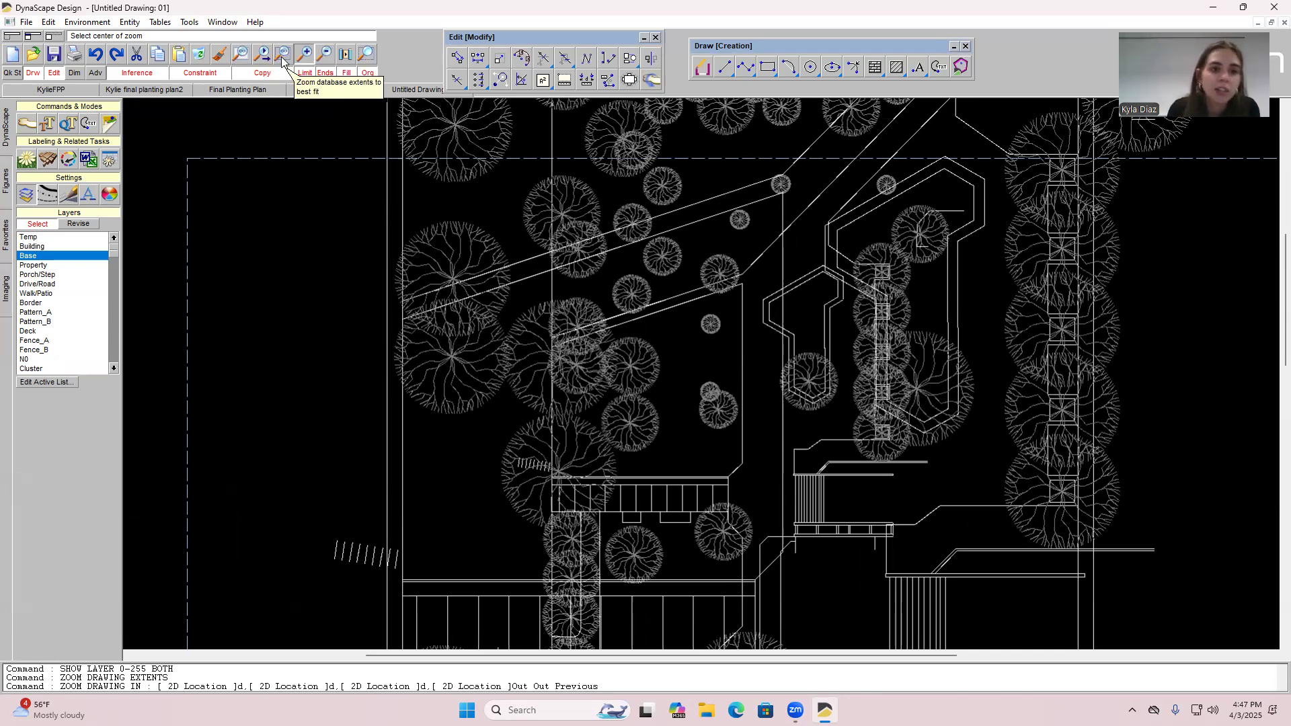
pyautogui.click(283, 61)
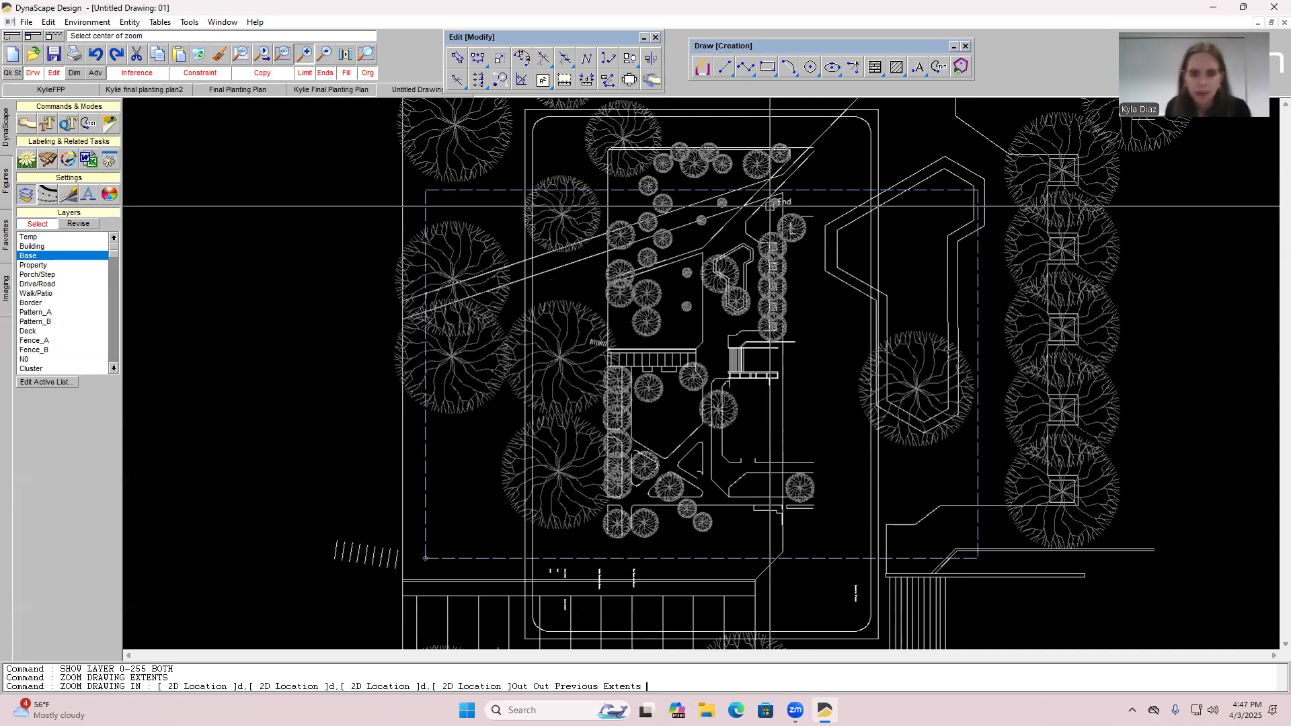
pyautogui.click(327, 53)
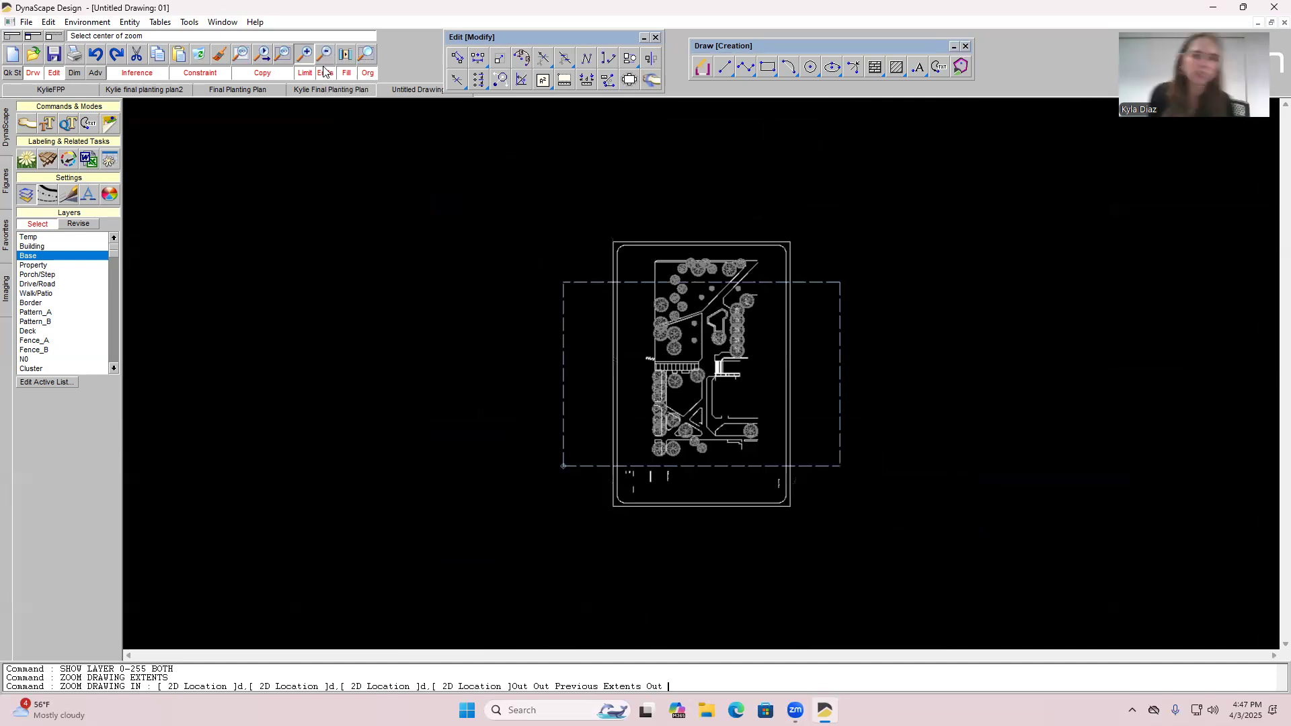
pyautogui.click(283, 58)
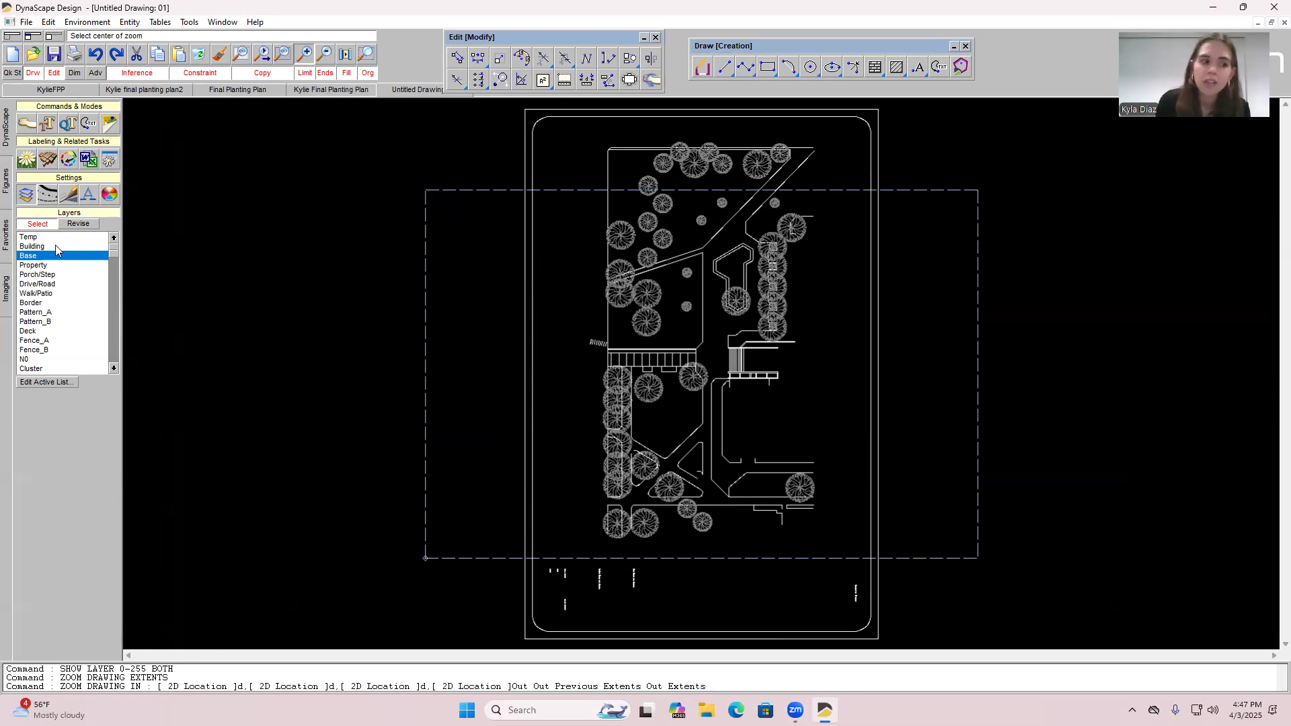
# Make the Walk/Patio, Fence_A and Trees layers active one after another.
pyautogui.click(58, 294)
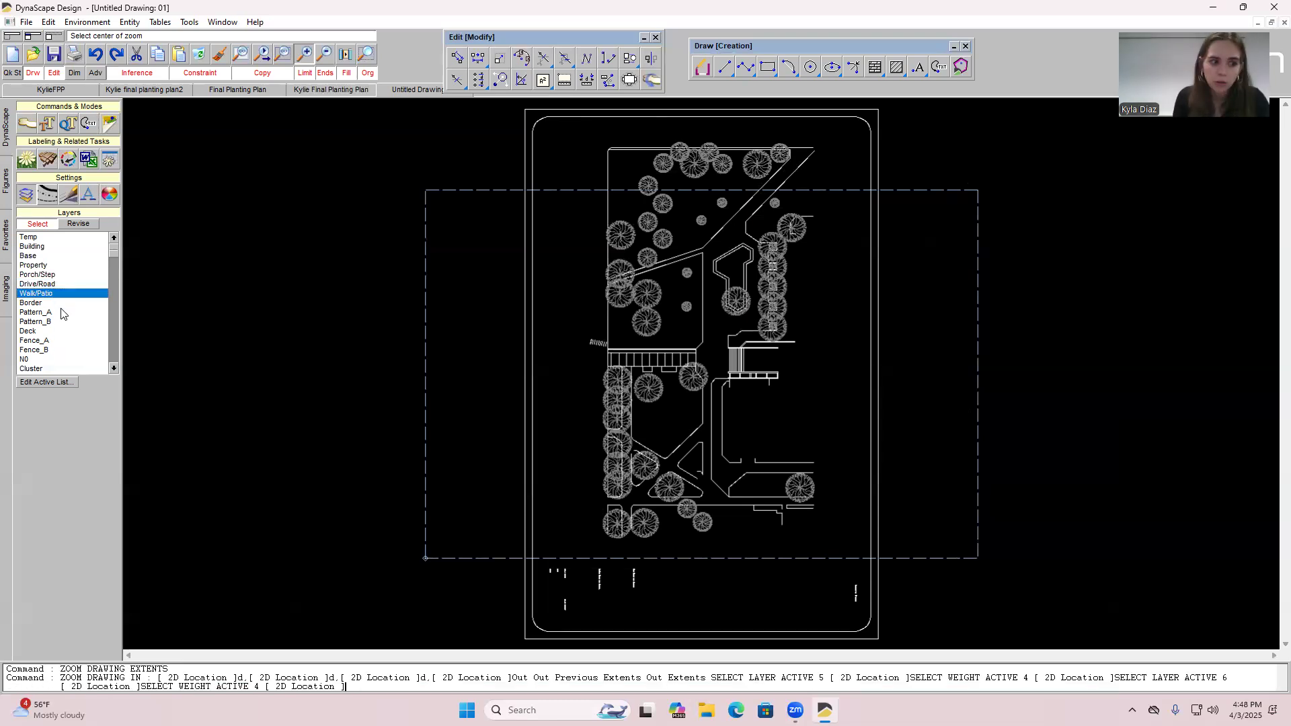
pyautogui.click(57, 341)
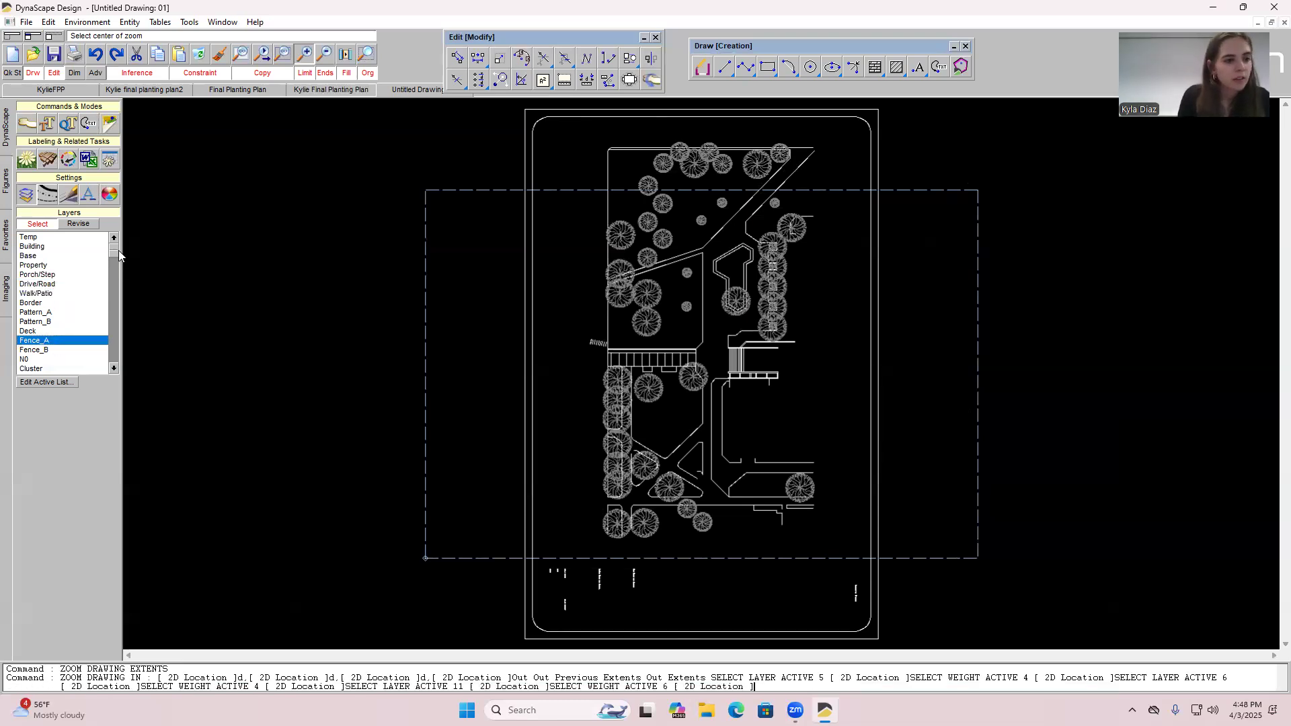
pyautogui.moveTo(114, 256); pyautogui.dragTo(123, 296)
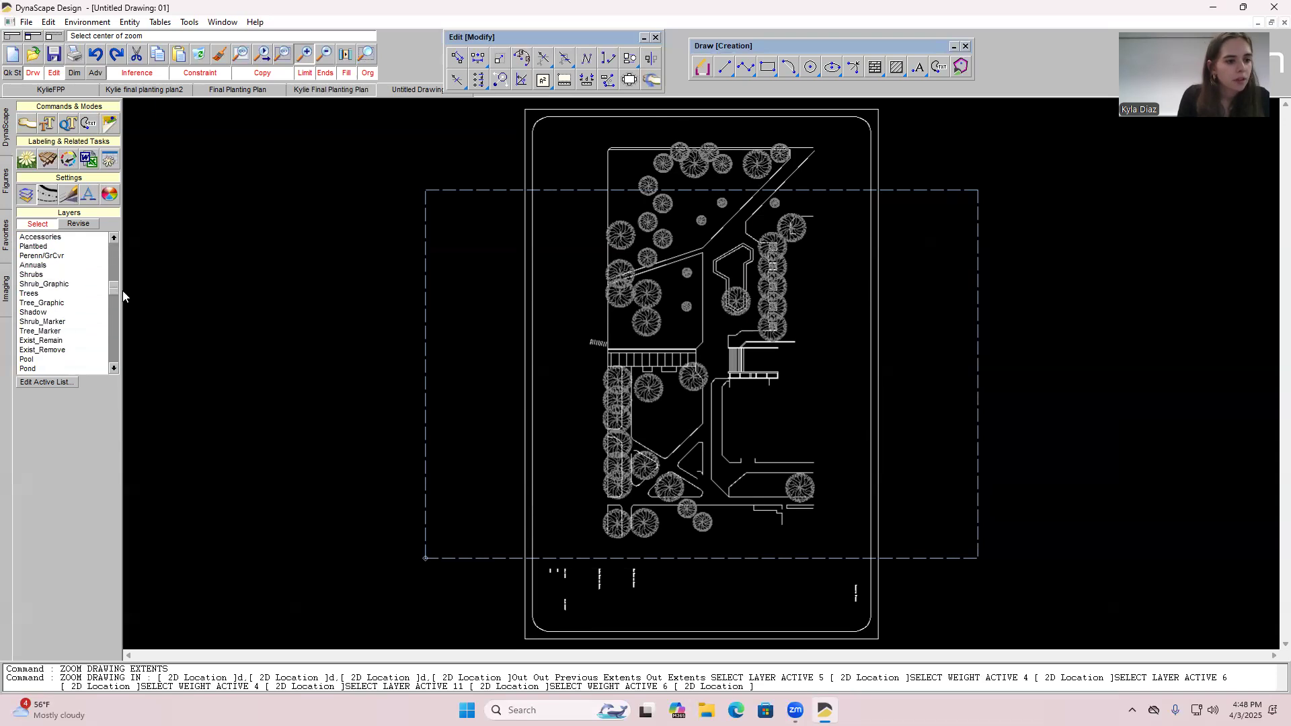
pyautogui.click(55, 294)
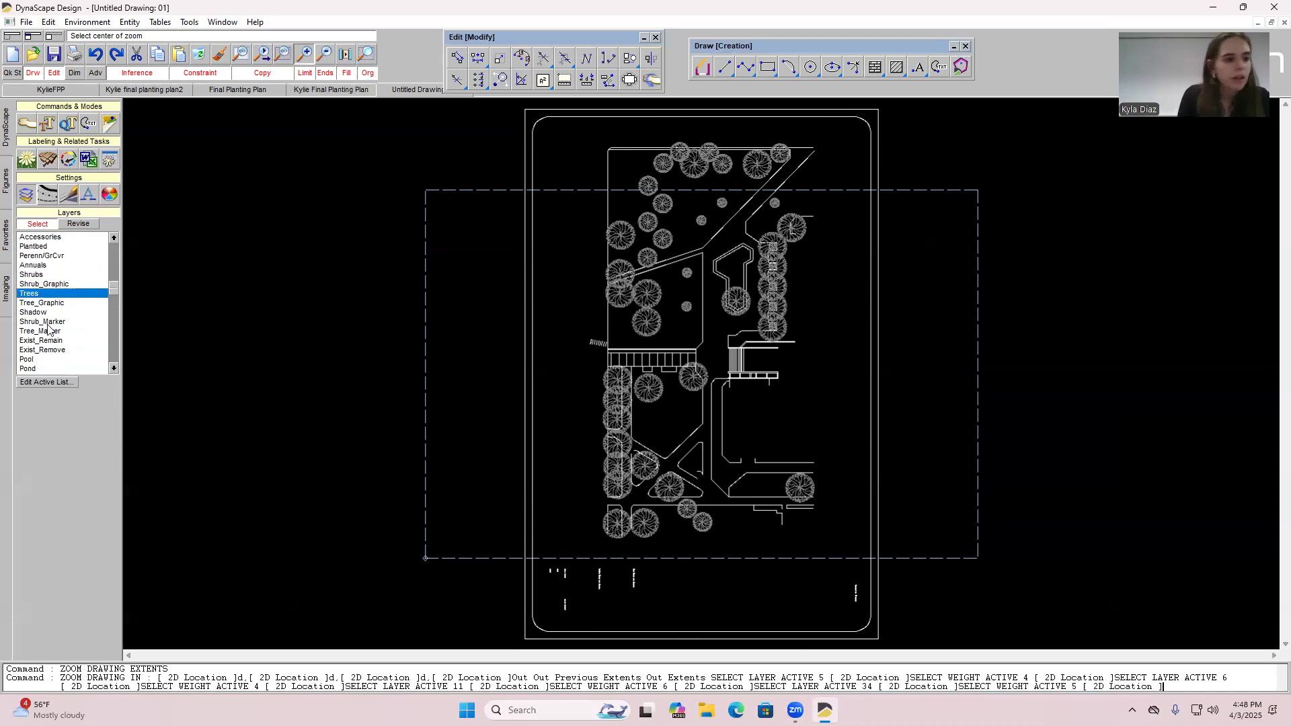
# Draw a test circle on the Annuals layer in the empty area west of the imported plan.
pyautogui.click(51, 266)
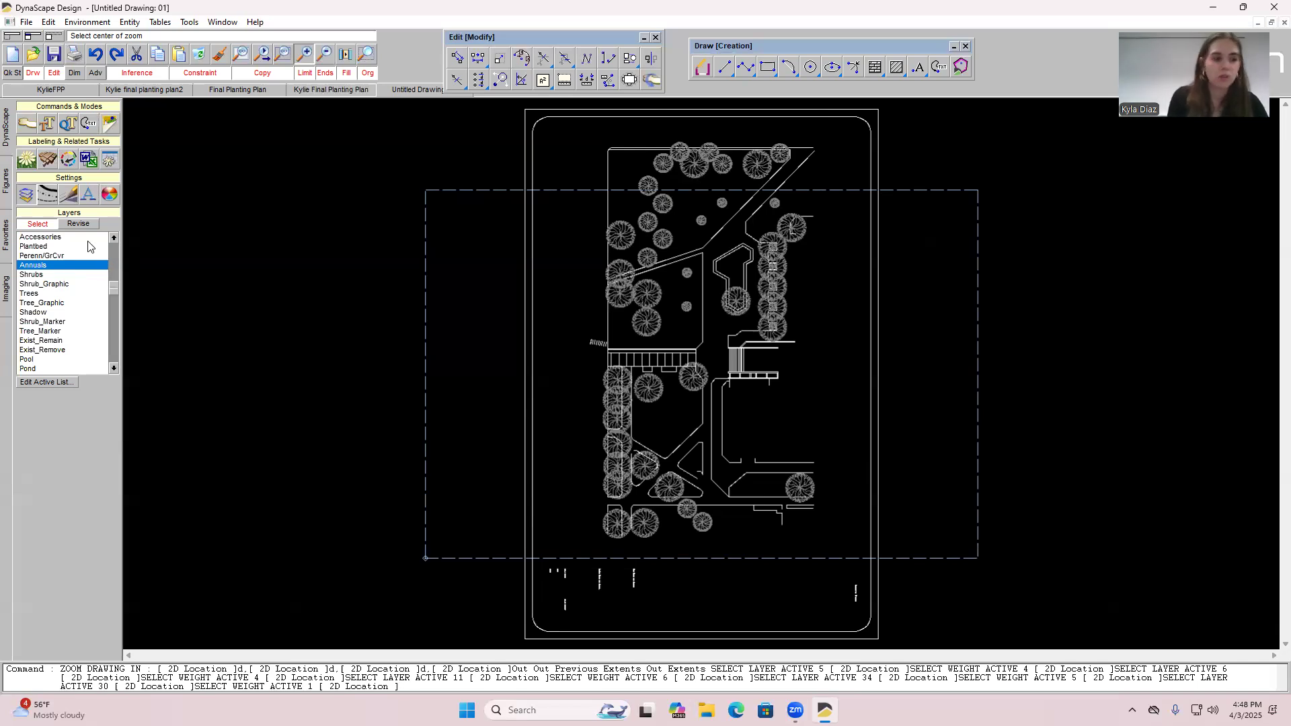
pyautogui.click(810, 67)
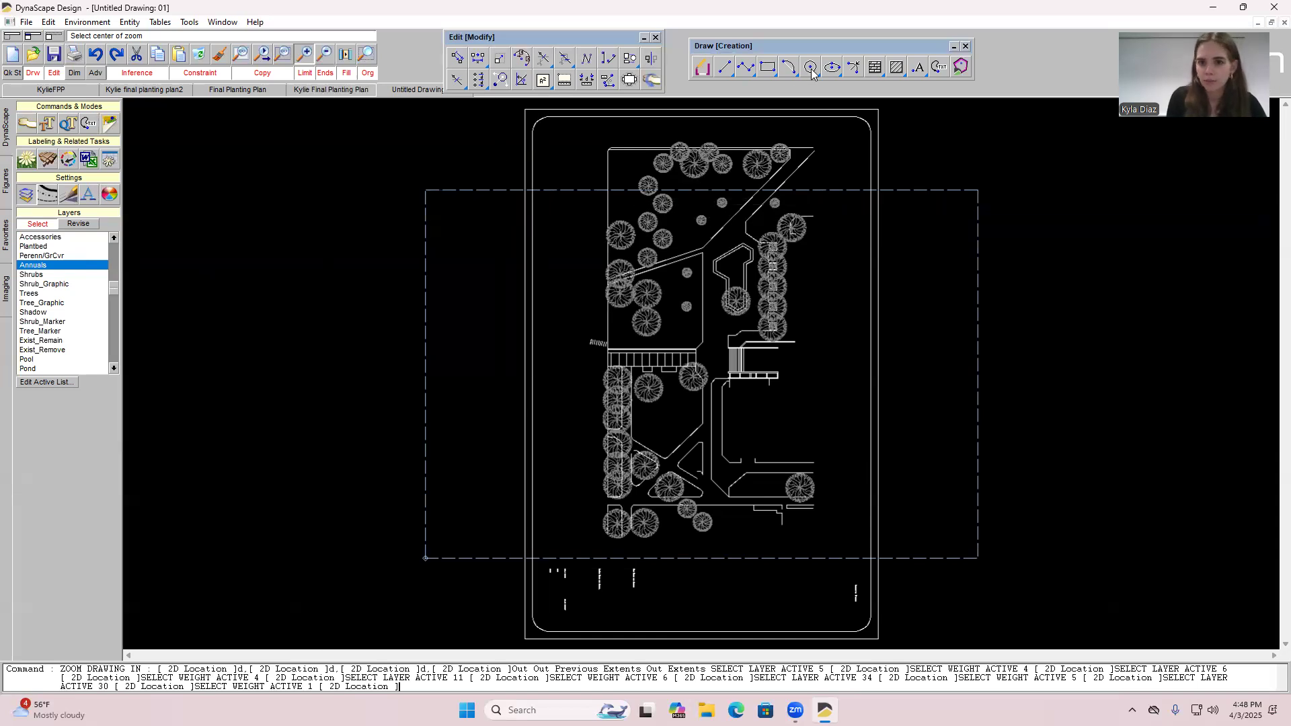
pyautogui.click(479, 285)
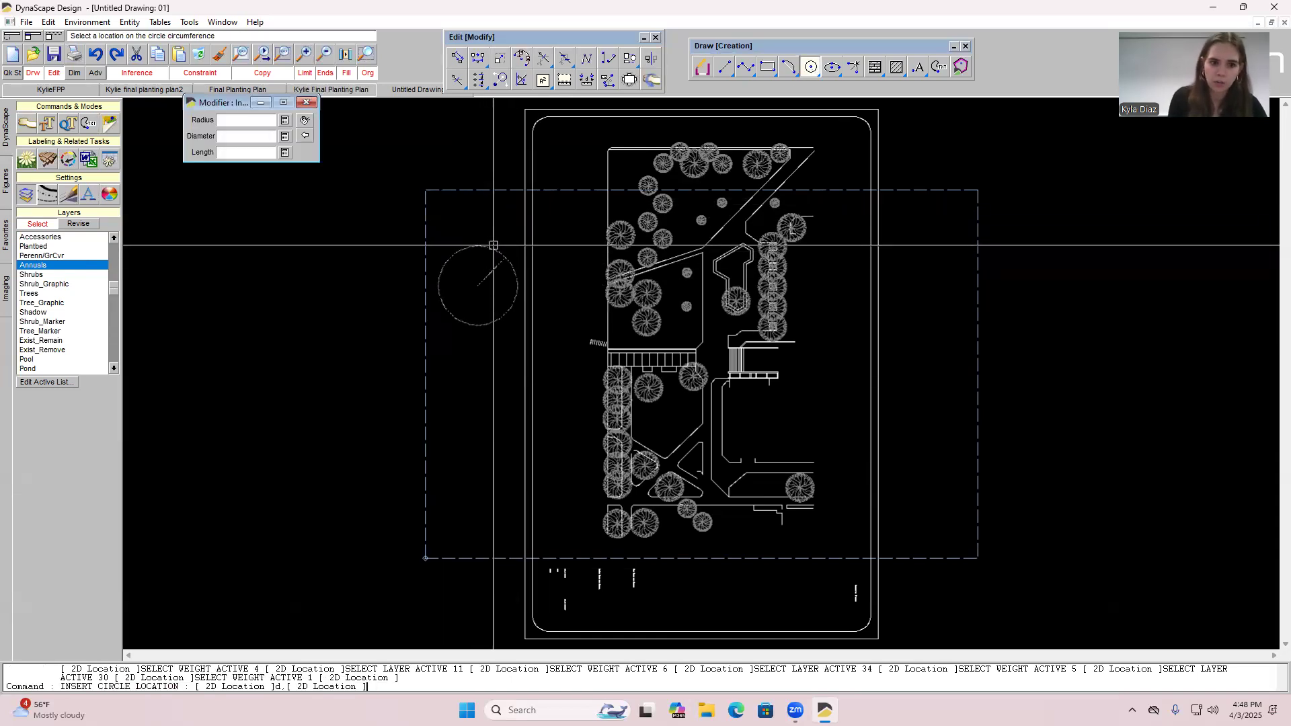
pyautogui.click(490, 251)
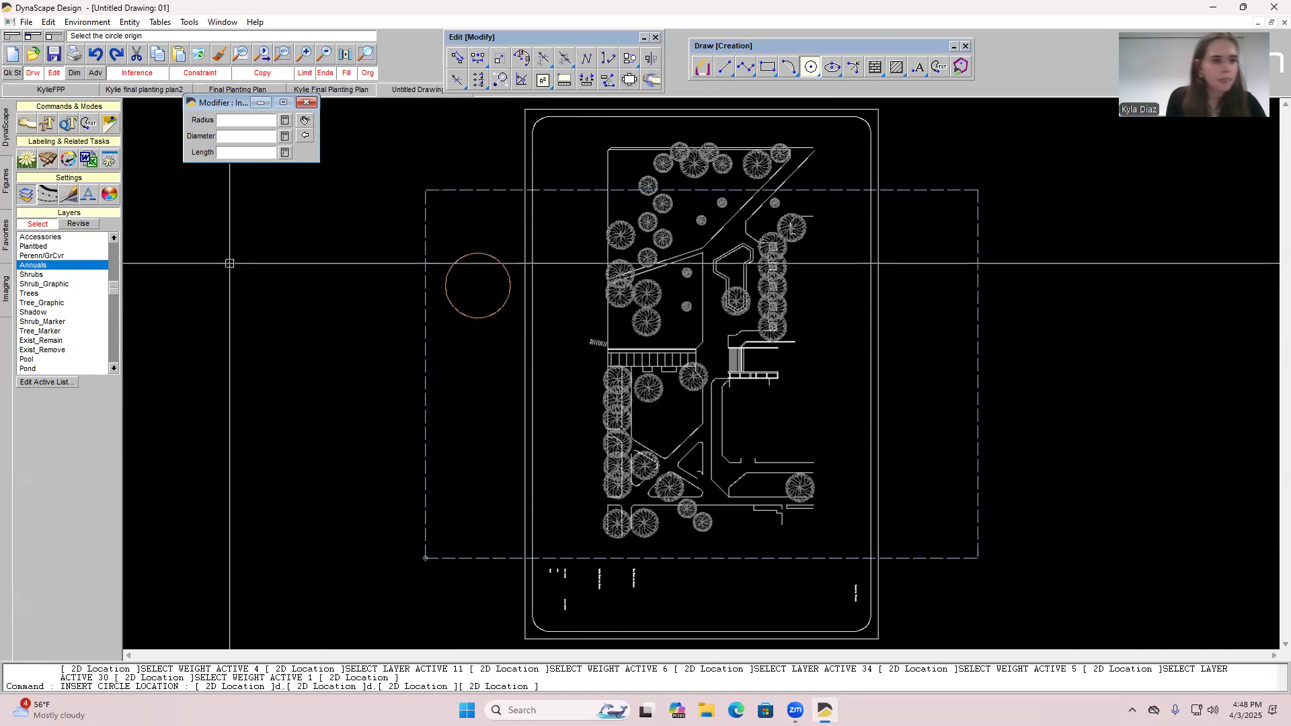
# Draw a very narrow rectangle and a roughly square one on the Pool layer, below the test circle.
pyautogui.click(57, 360)
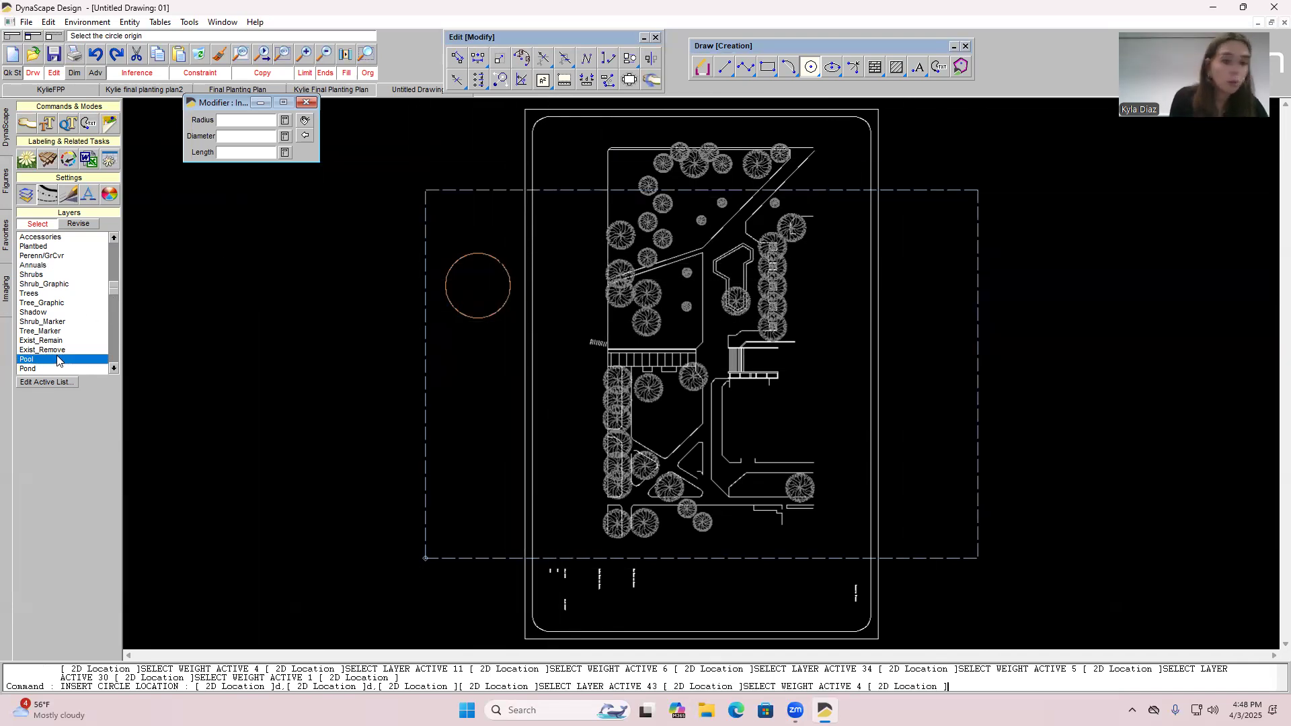
pyautogui.click(767, 67)
pyautogui.click(474, 366)
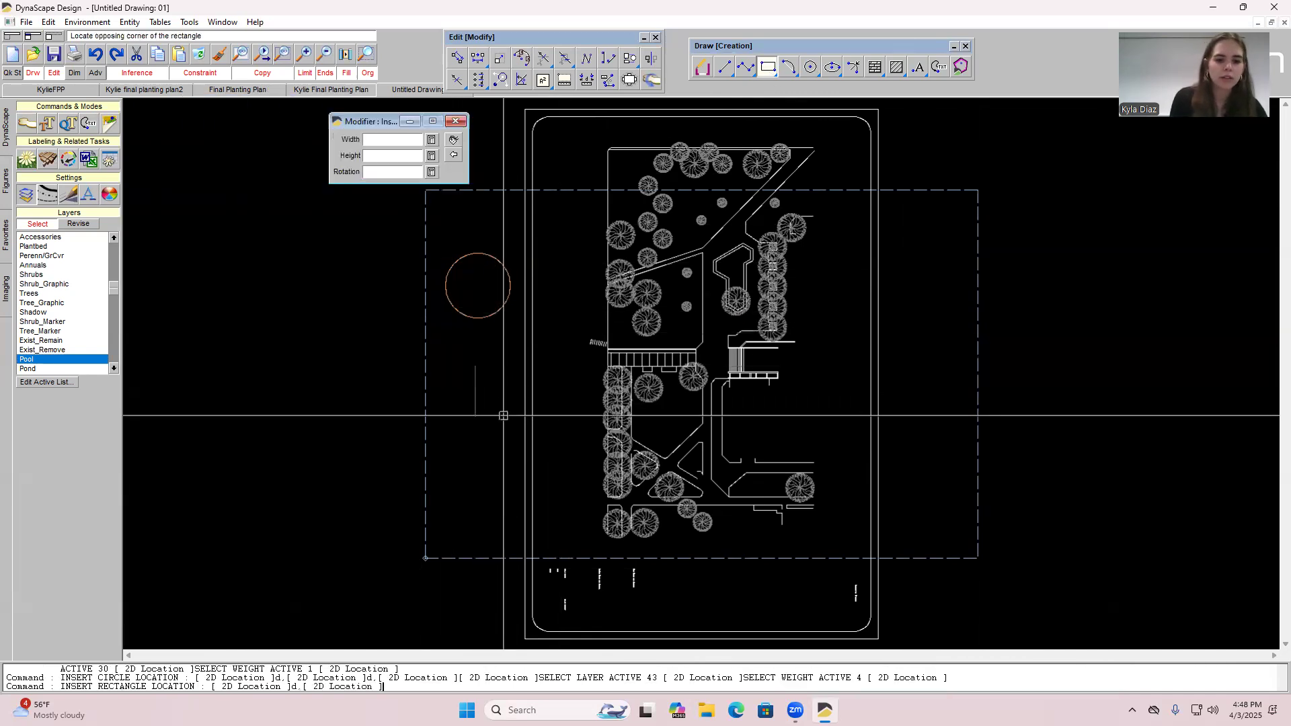
pyautogui.click(476, 431)
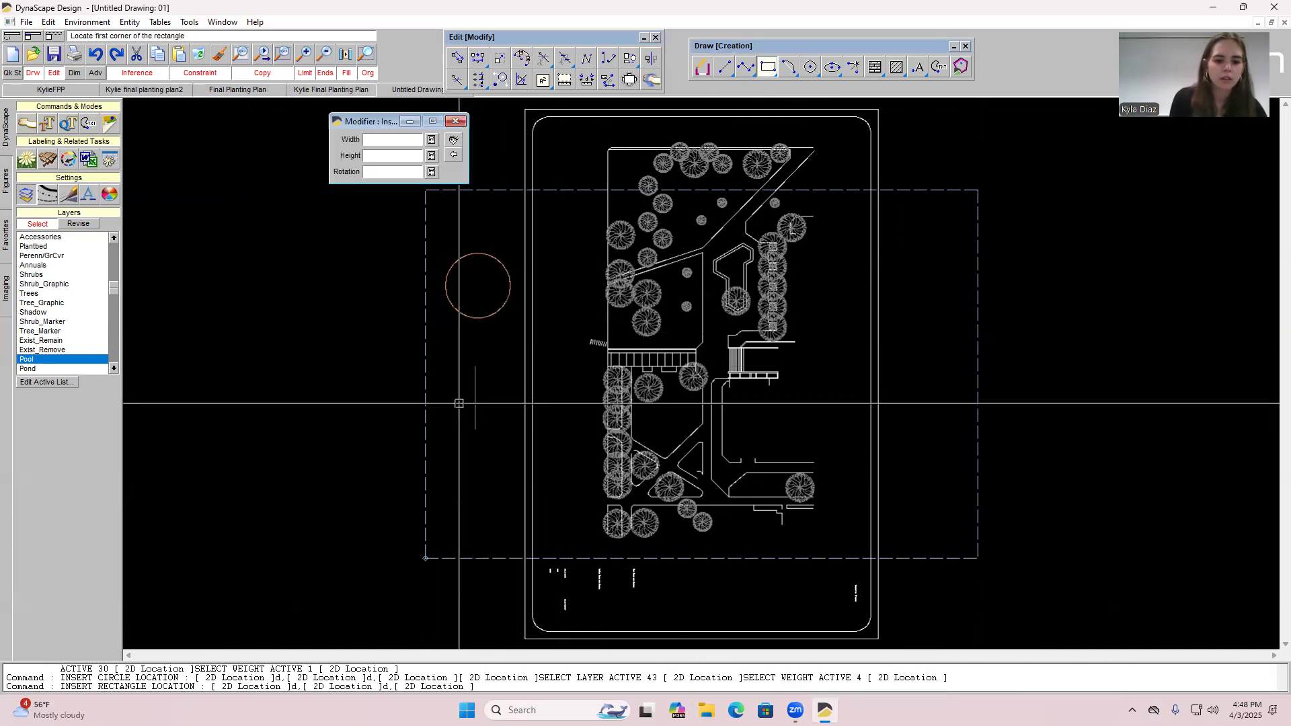
pyautogui.click(454, 369)
pyautogui.click(511, 425)
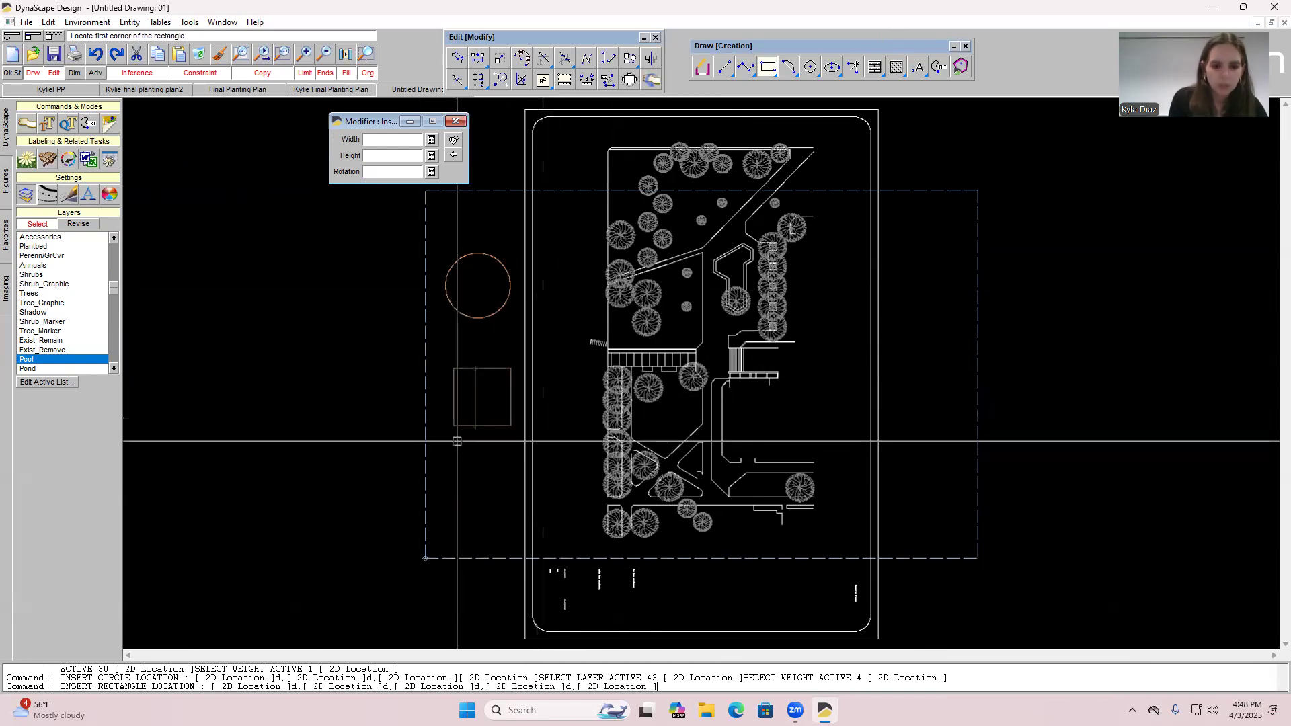
# Draw an upright rectangle on the Plantbed layer, just inside the plan's border beside the row of five trees.
pyautogui.click(54, 247)
pyautogui.click(835, 240)
pyautogui.click(871, 313)
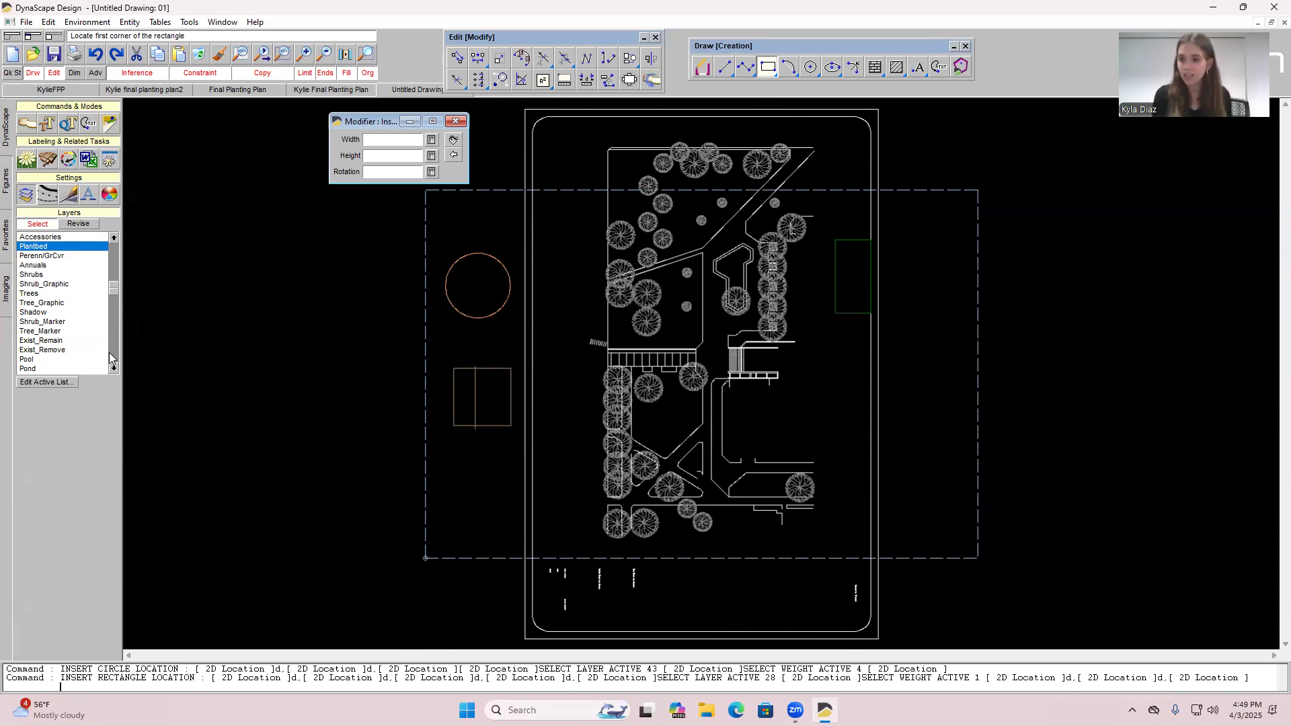
# Leave the rectangle command and undo the three test rectangles and the test circle.
pyautogui.press('Escape')
pyautogui.hotkey('ctrl', 'z')
pyautogui.hotkey('ctrl', 'z')
pyautogui.hotkey('ctrl', 'z')
pyautogui.hotkey('ctrl', 'z')
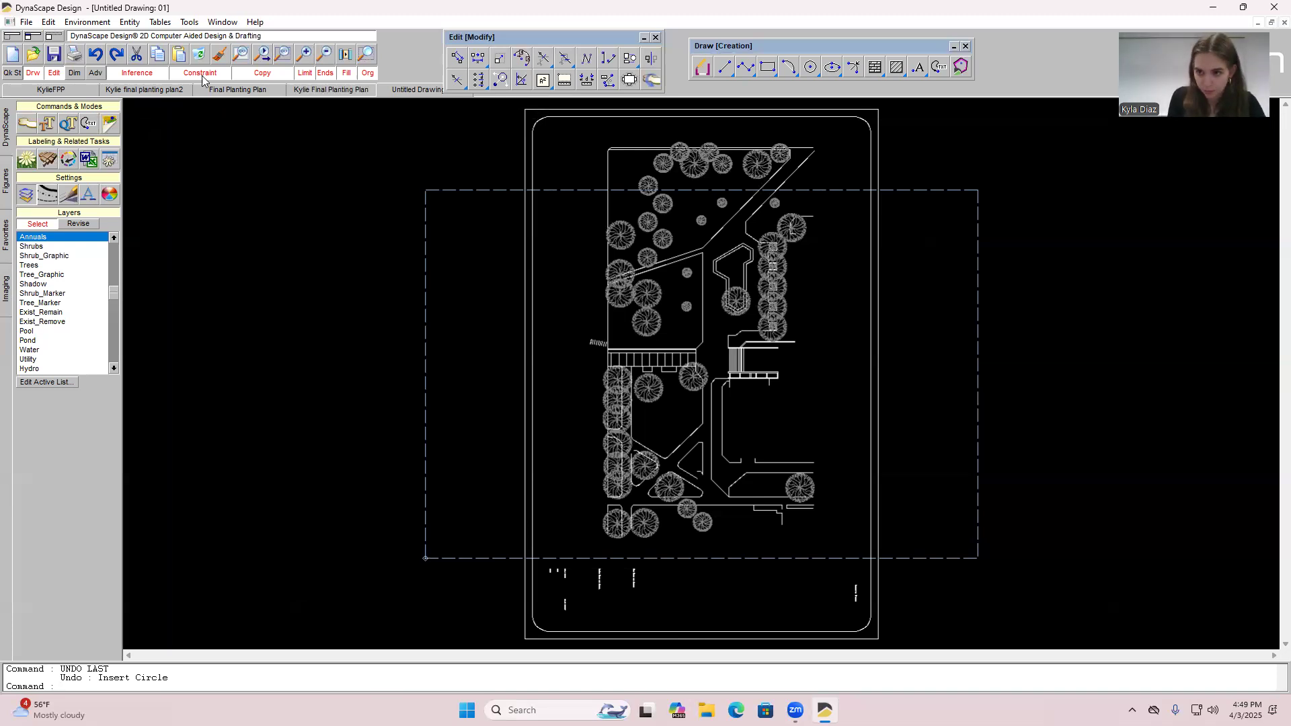
# Rotate the entire imported plan about its centre into landscape orientation, transforming the original instead of a copy.
pyautogui.click(262, 73)
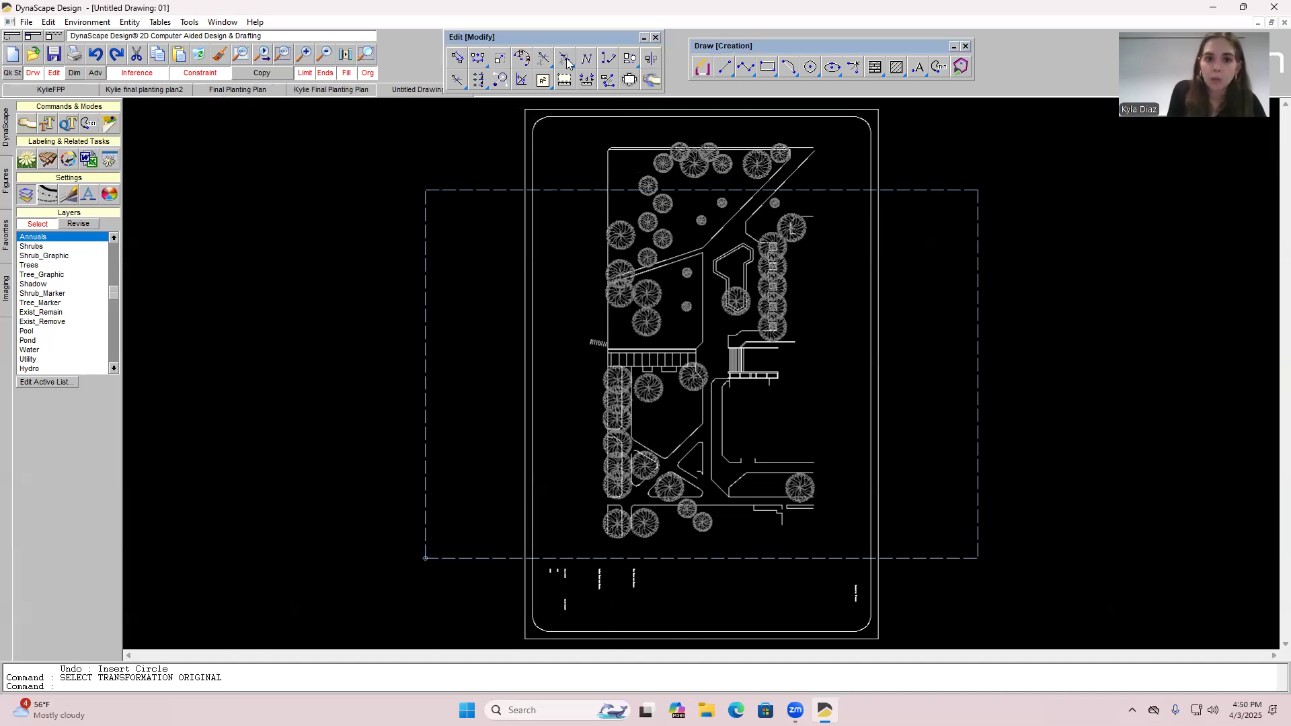
pyautogui.click(499, 80)
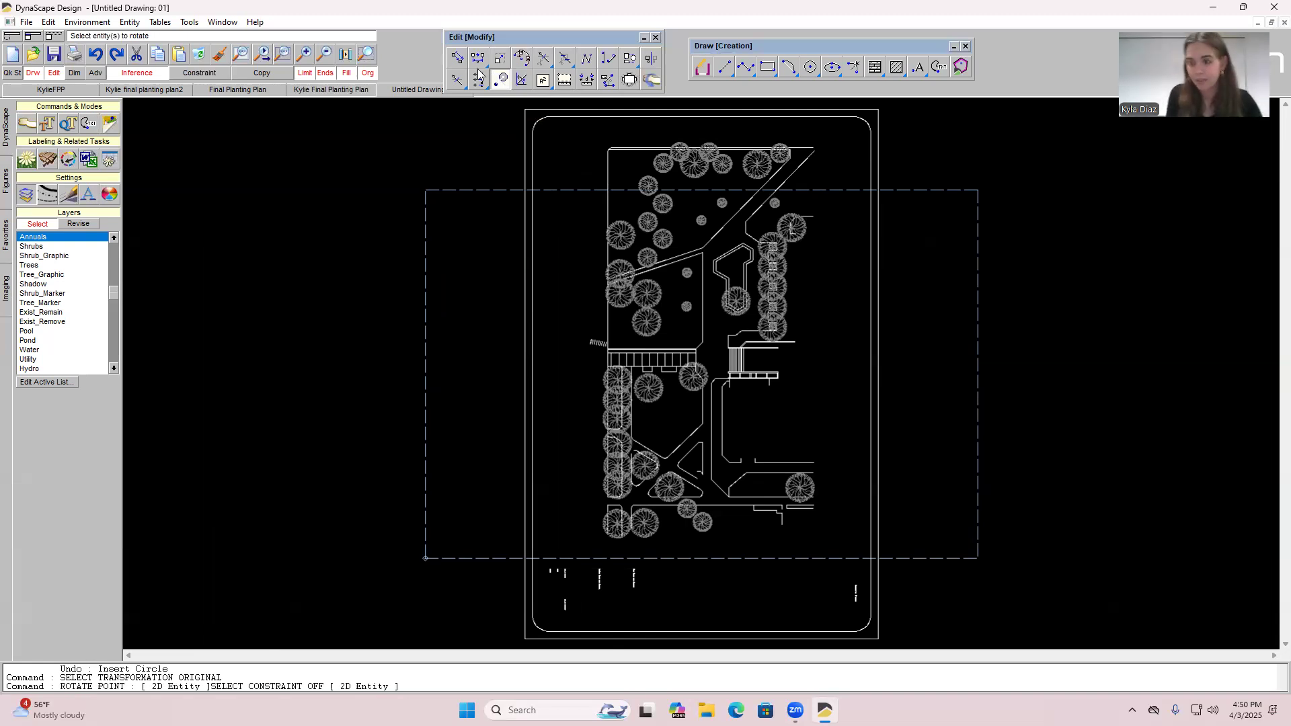
pyautogui.click(514, 104)
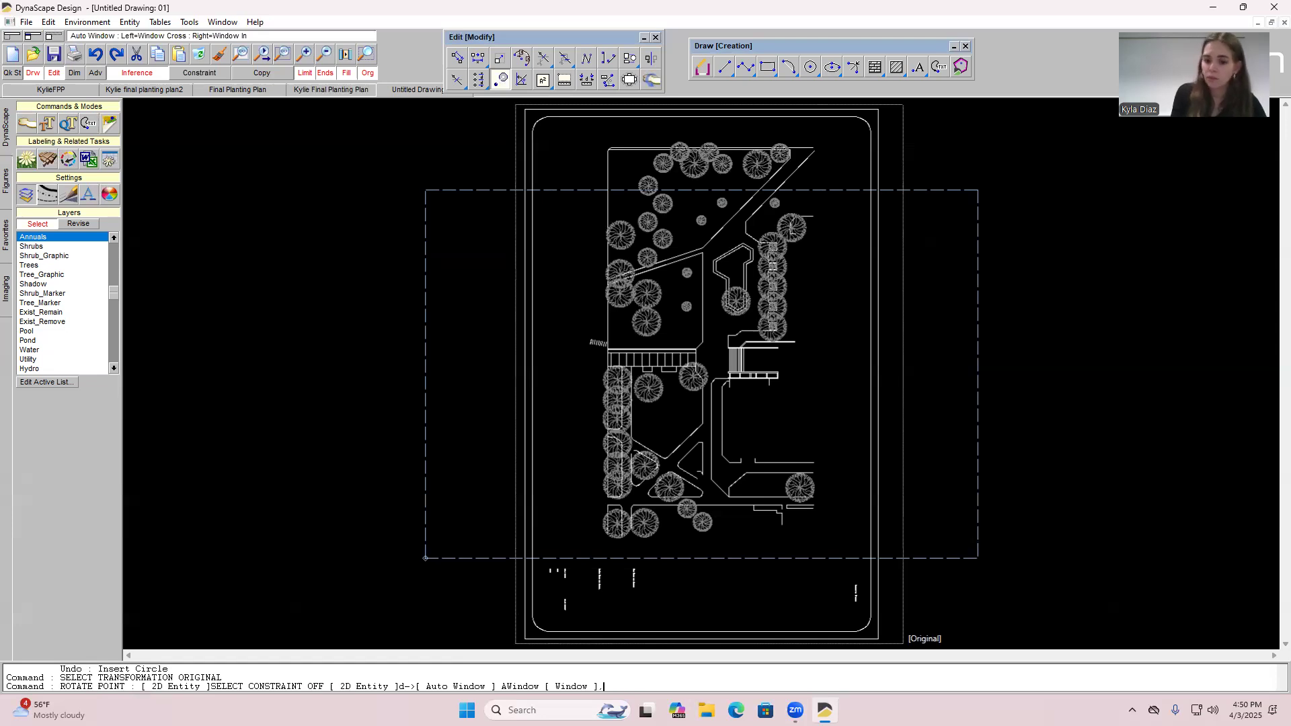
pyautogui.click(903, 643)
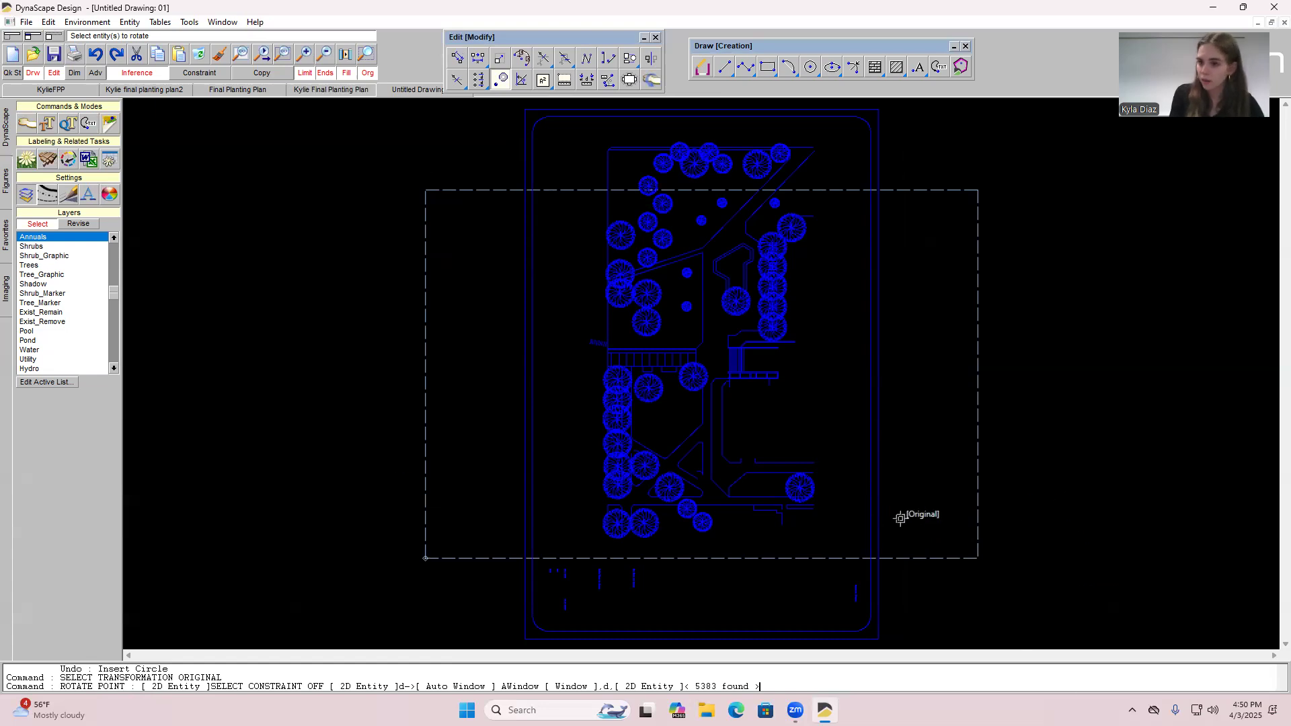
pyautogui.rightClick(701, 361)
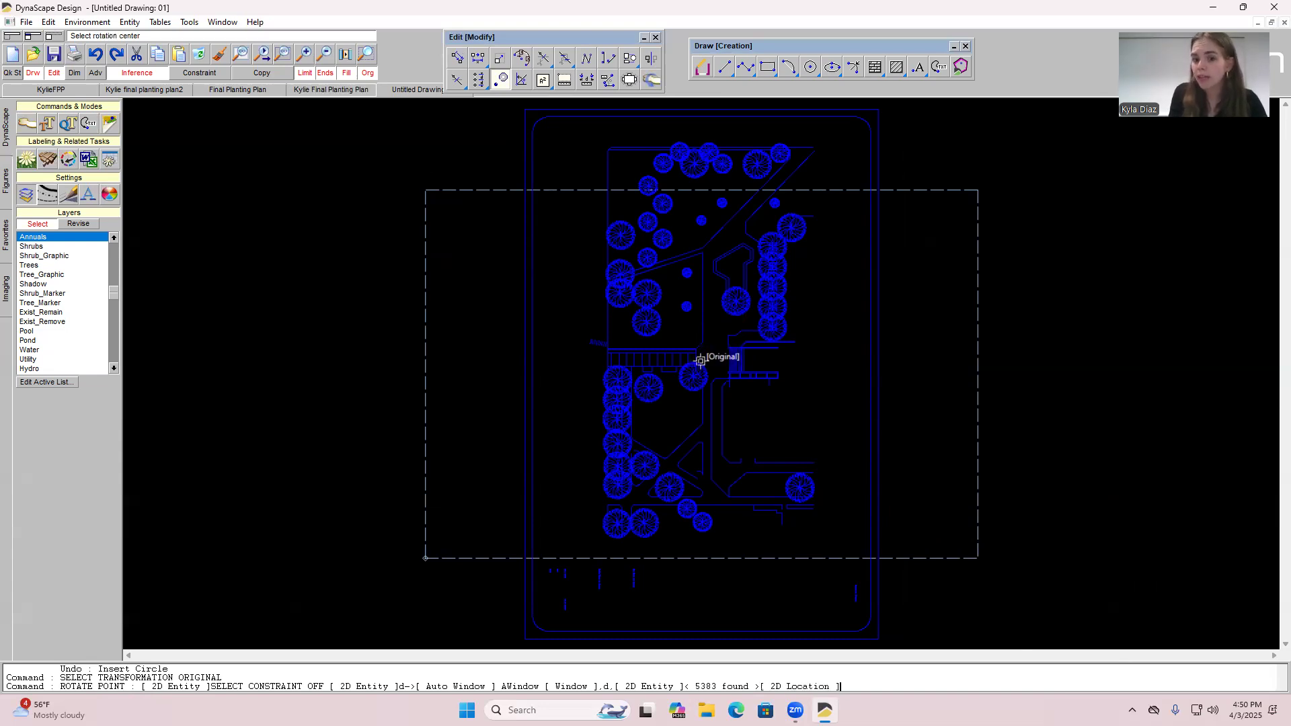
pyautogui.click(701, 361)
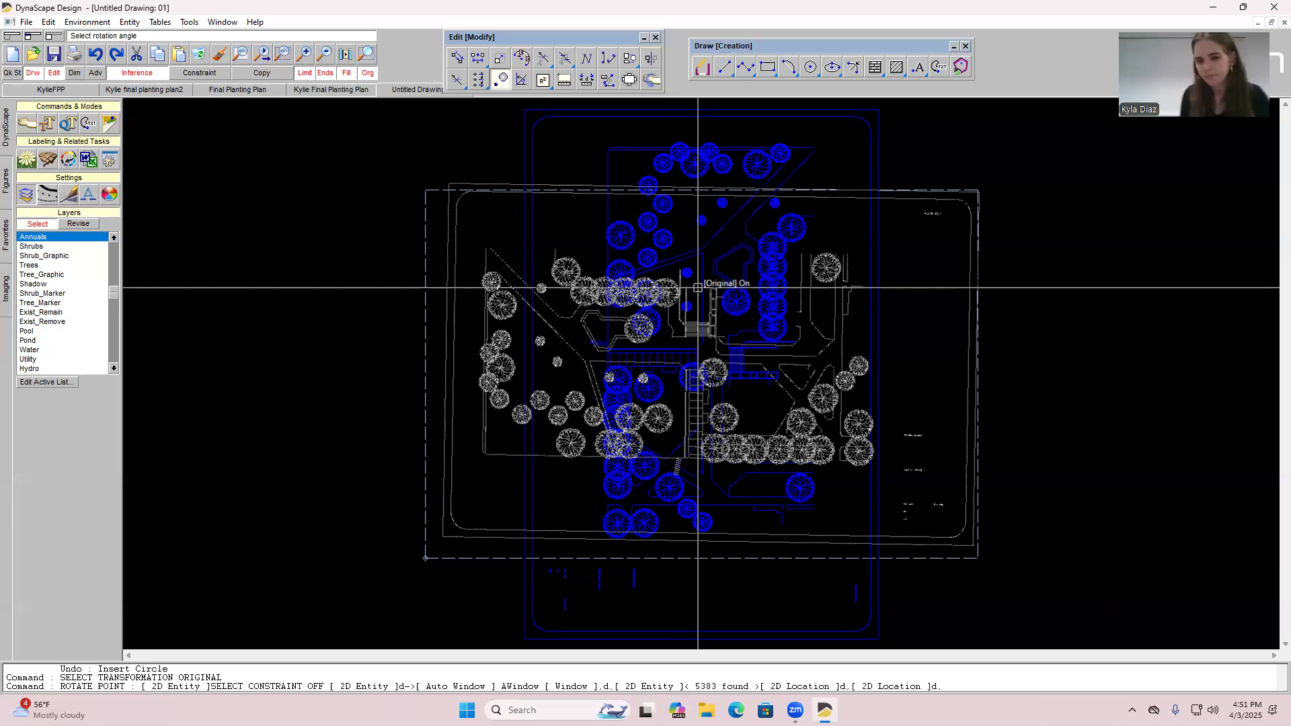
pyautogui.press('Escape')
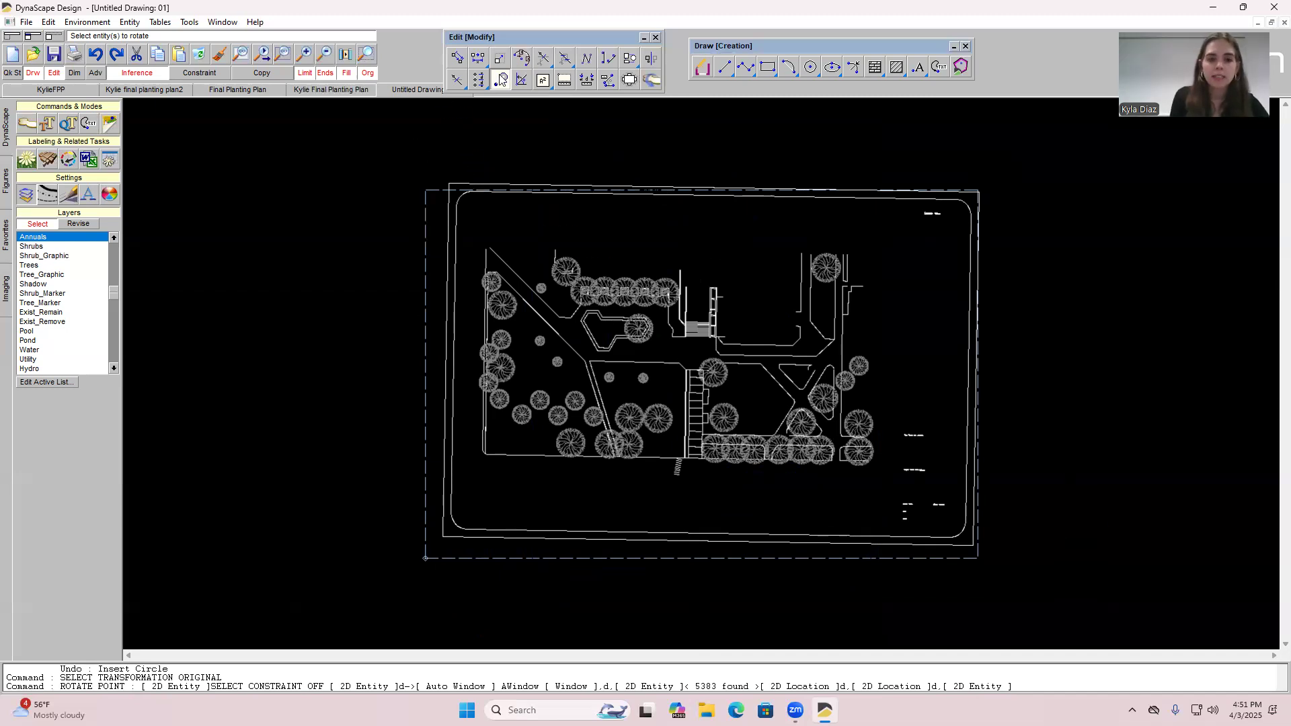
# Move the entire rotated plan slightly down so it sits within the dashed page boundary.
pyautogui.click(457, 59)
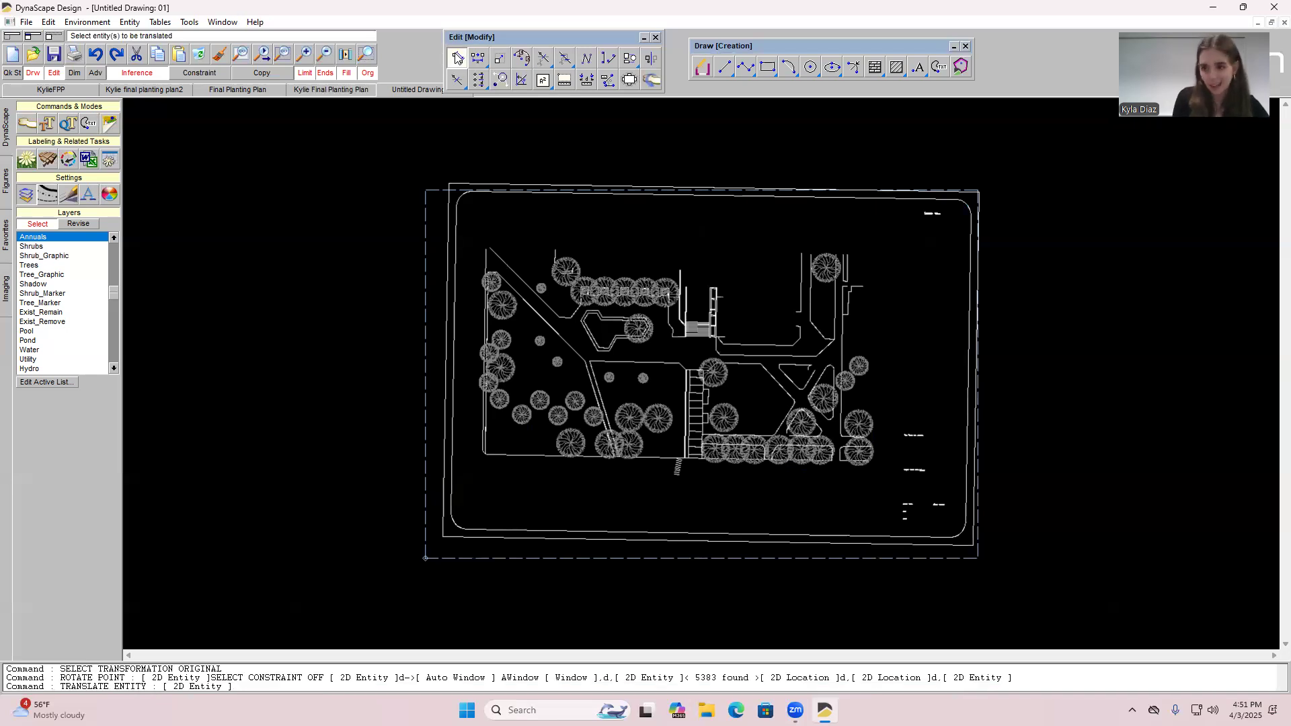
pyautogui.click(421, 151)
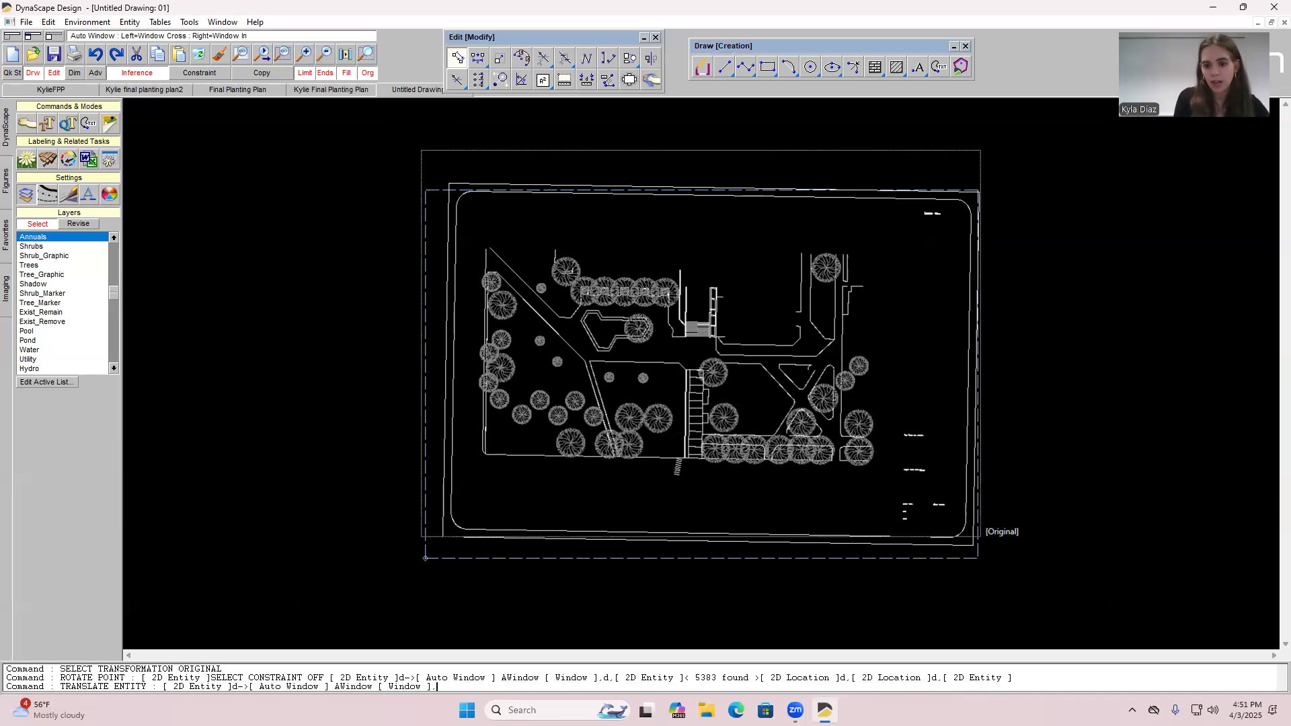
pyautogui.click(1009, 560)
pyautogui.rightClick(696, 366)
pyautogui.click(697, 366)
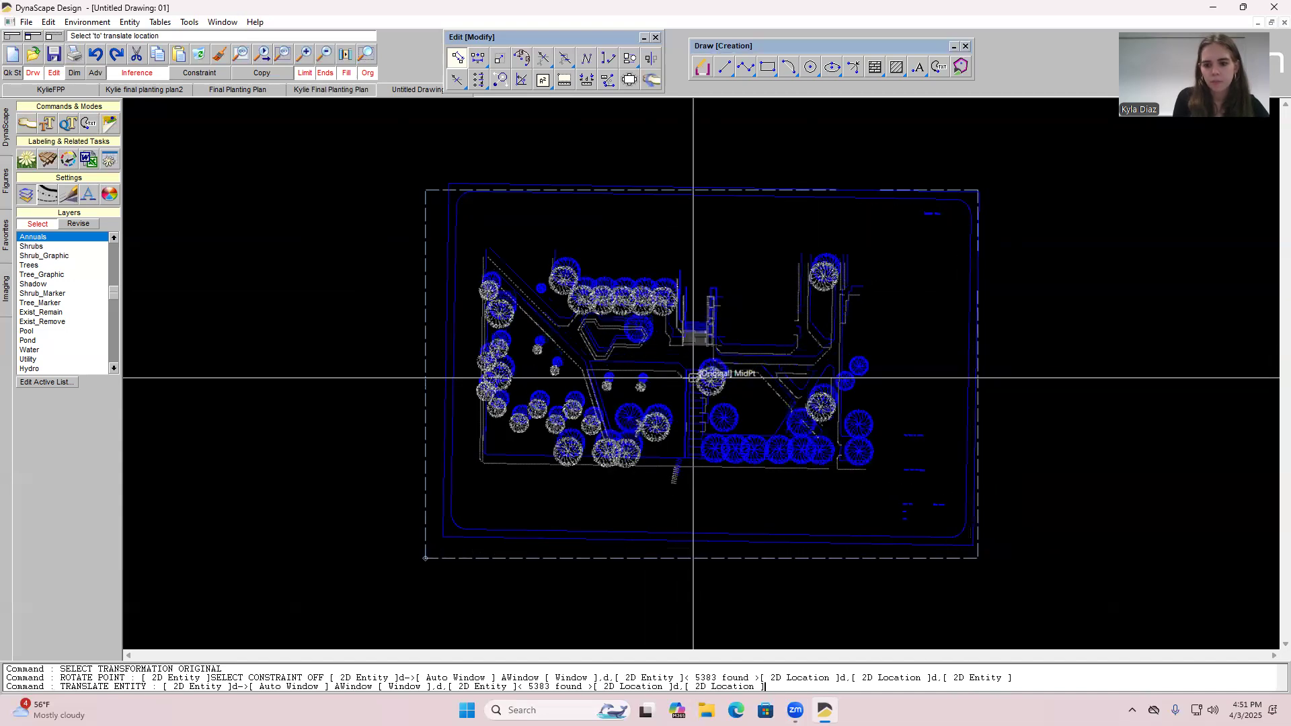
pyautogui.click(693, 377)
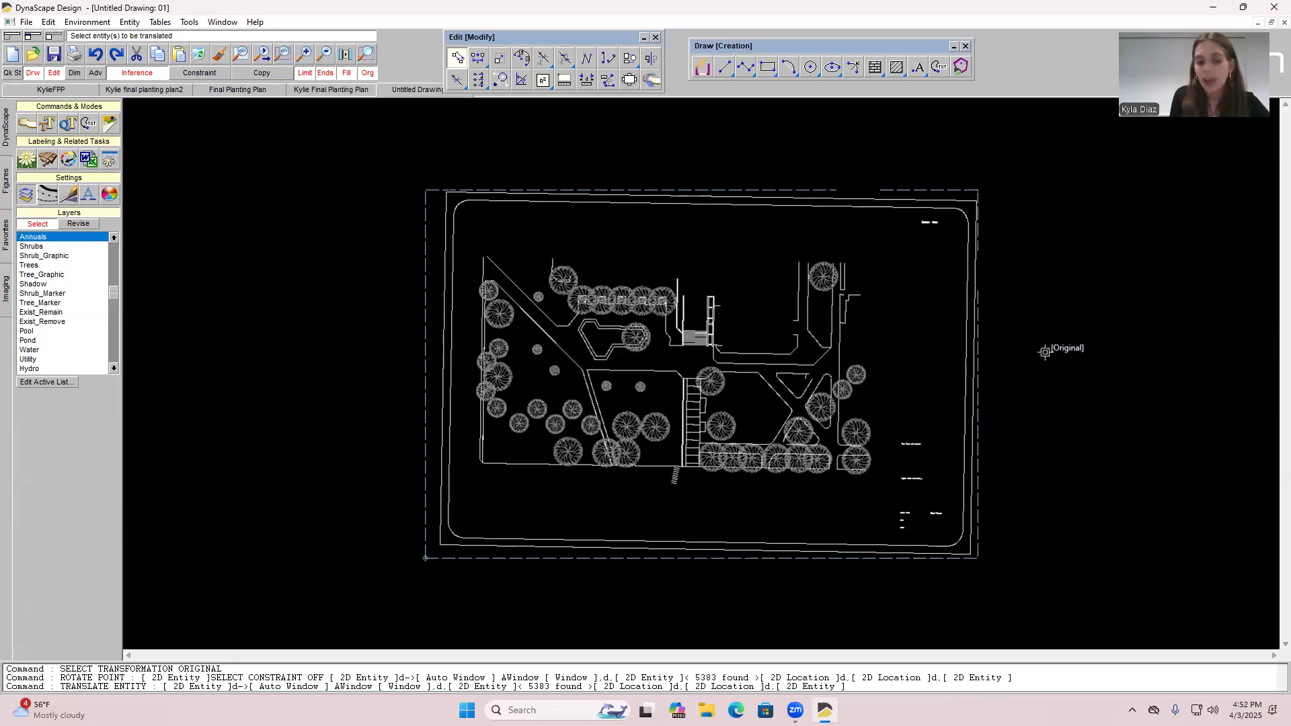
# Examine the plan up close around the polygonal planting bed and the paths south of it.
pyautogui.click(304, 54)
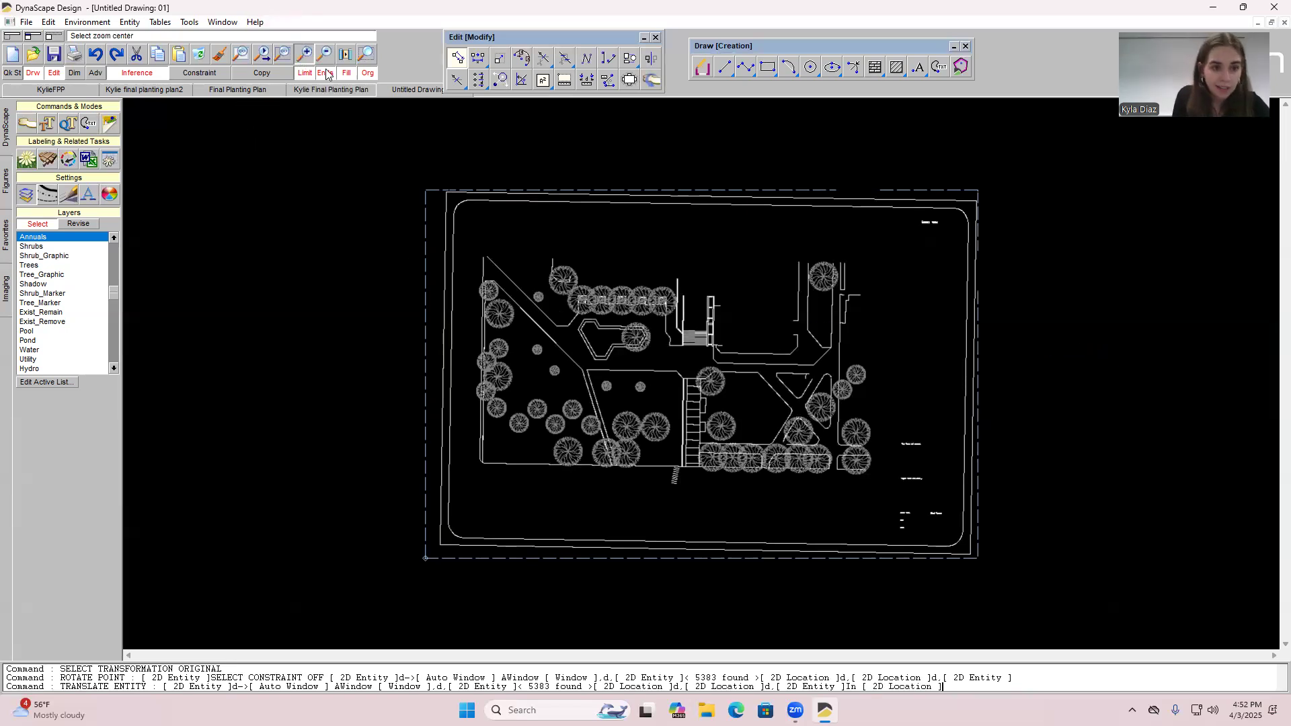
pyautogui.click(581, 325)
pyautogui.click(713, 374)
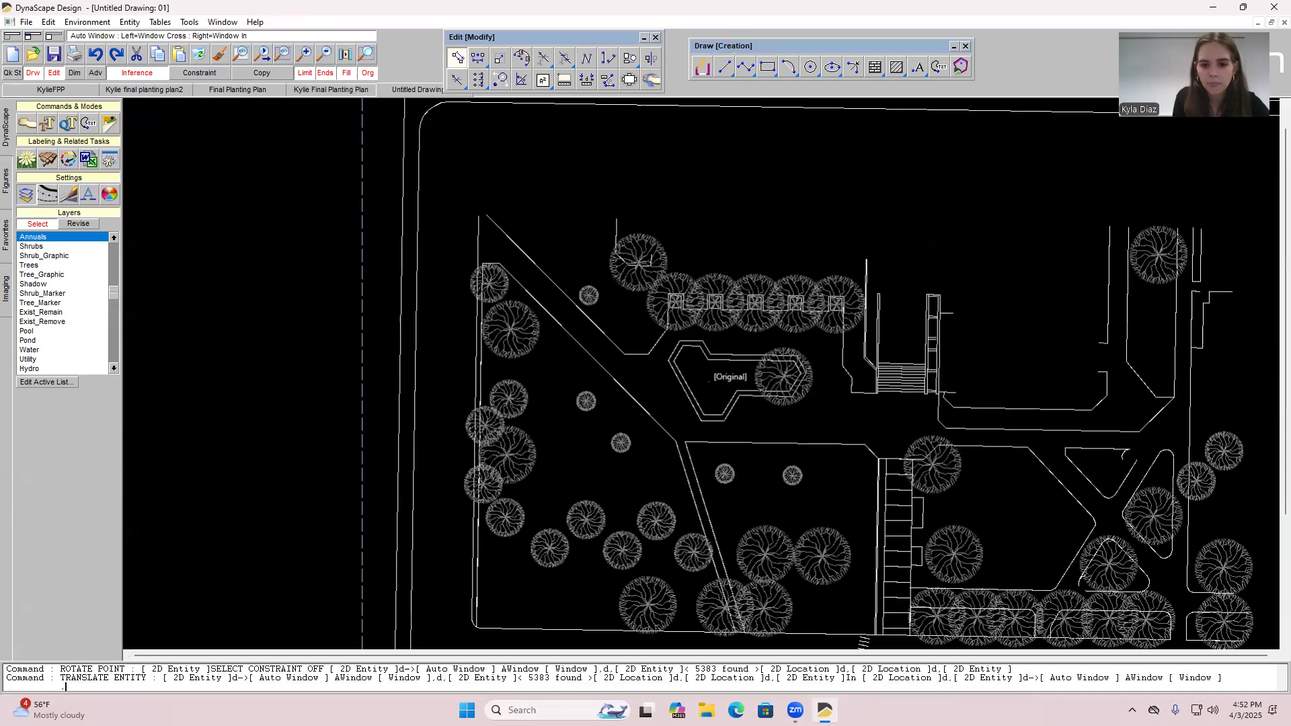
pyautogui.click(304, 54)
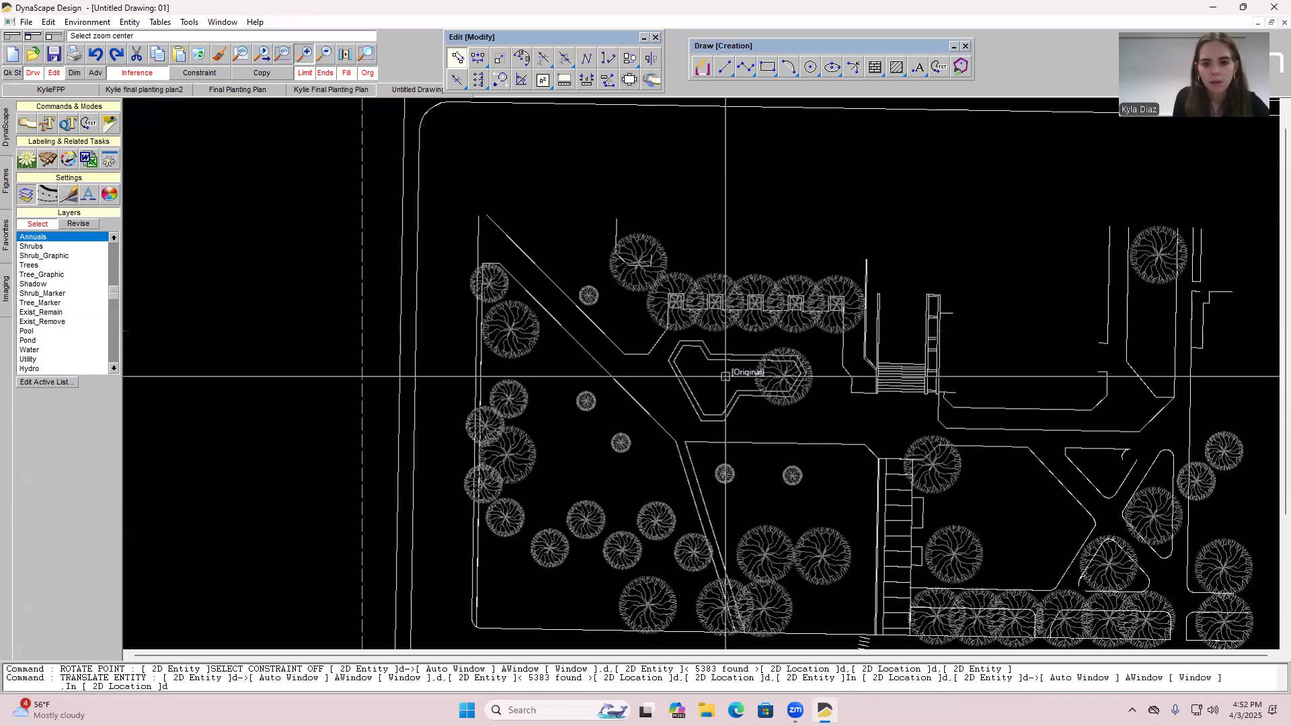
pyautogui.click(726, 375)
pyautogui.click(304, 54)
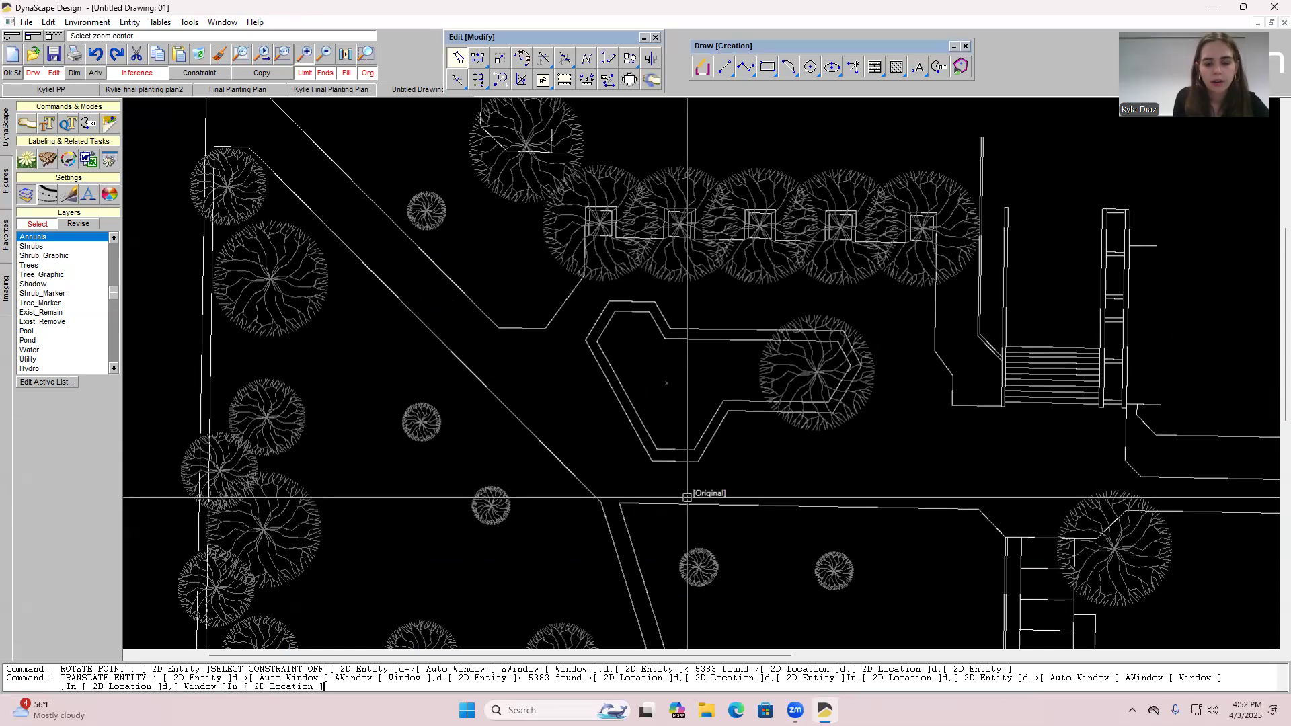
pyautogui.click(706, 534)
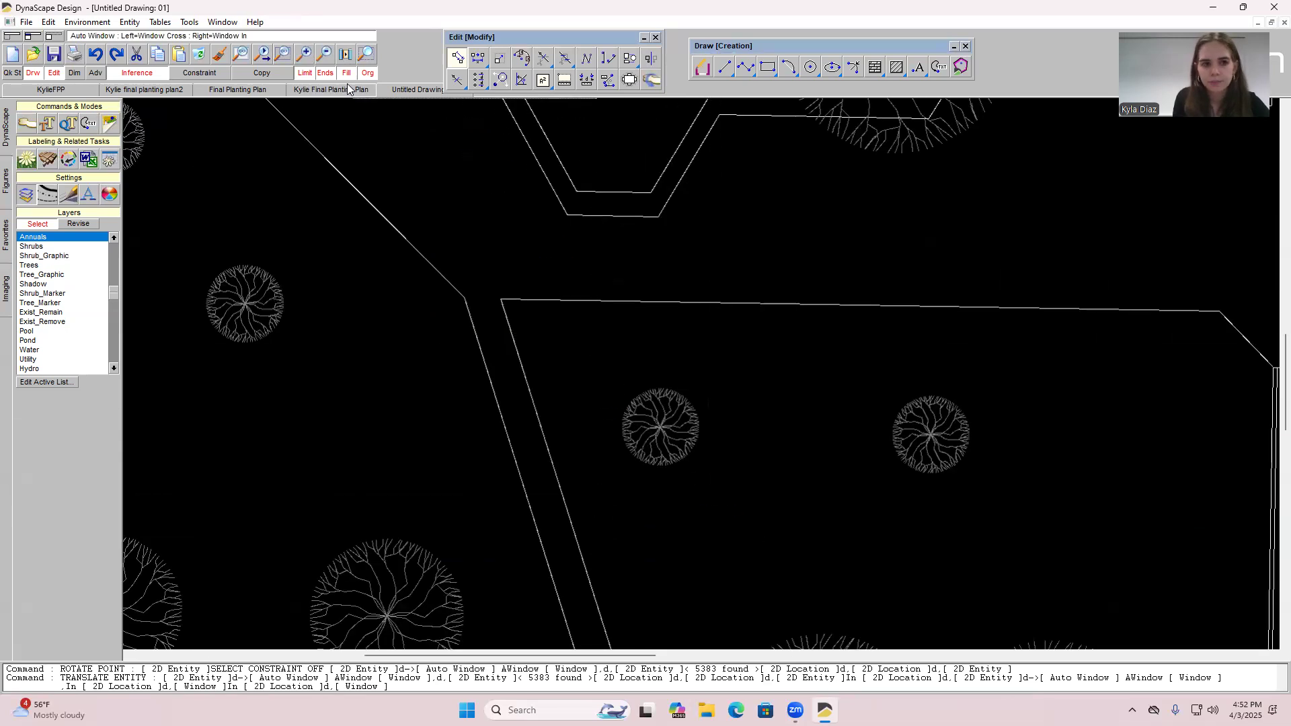
pyautogui.click(326, 55)
pyautogui.press('Escape')
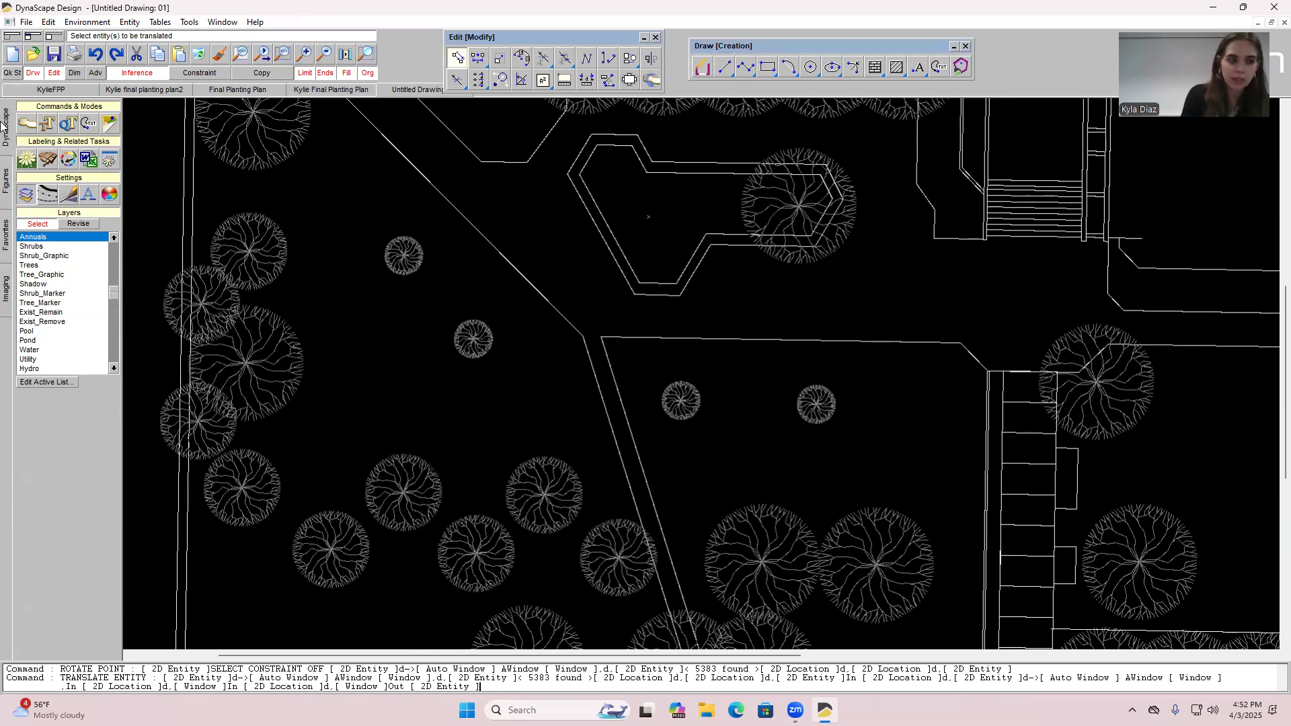
# Choose the 3FT_FL_SHRUB symbol from the SHRUBS-A-6 figure library.
pyautogui.click(10, 190)
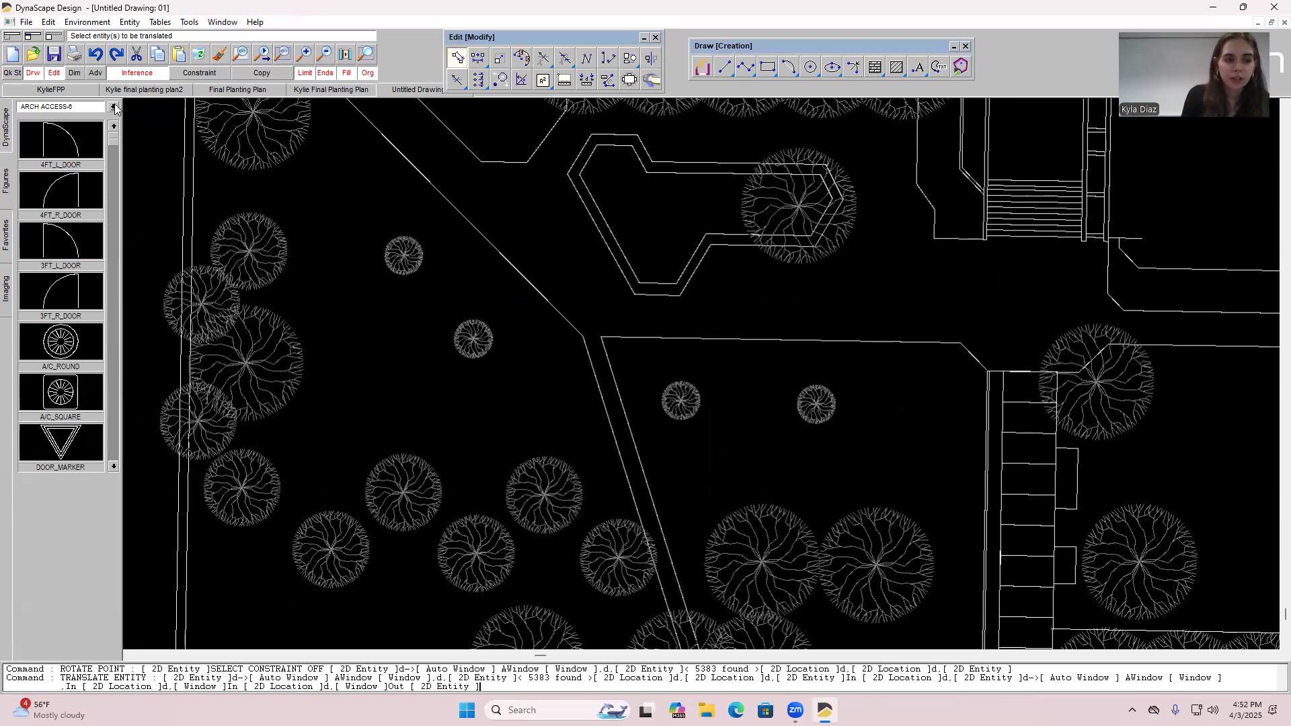
pyautogui.click(114, 107)
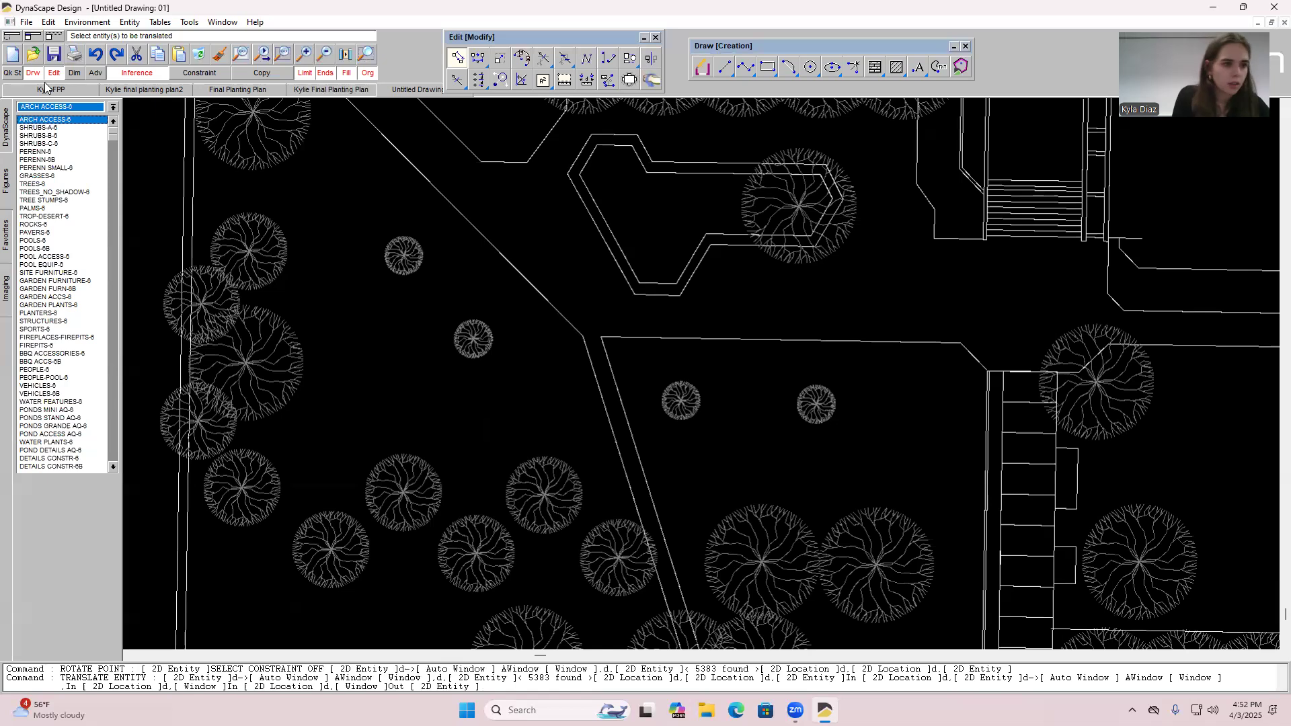
pyautogui.click(45, 128)
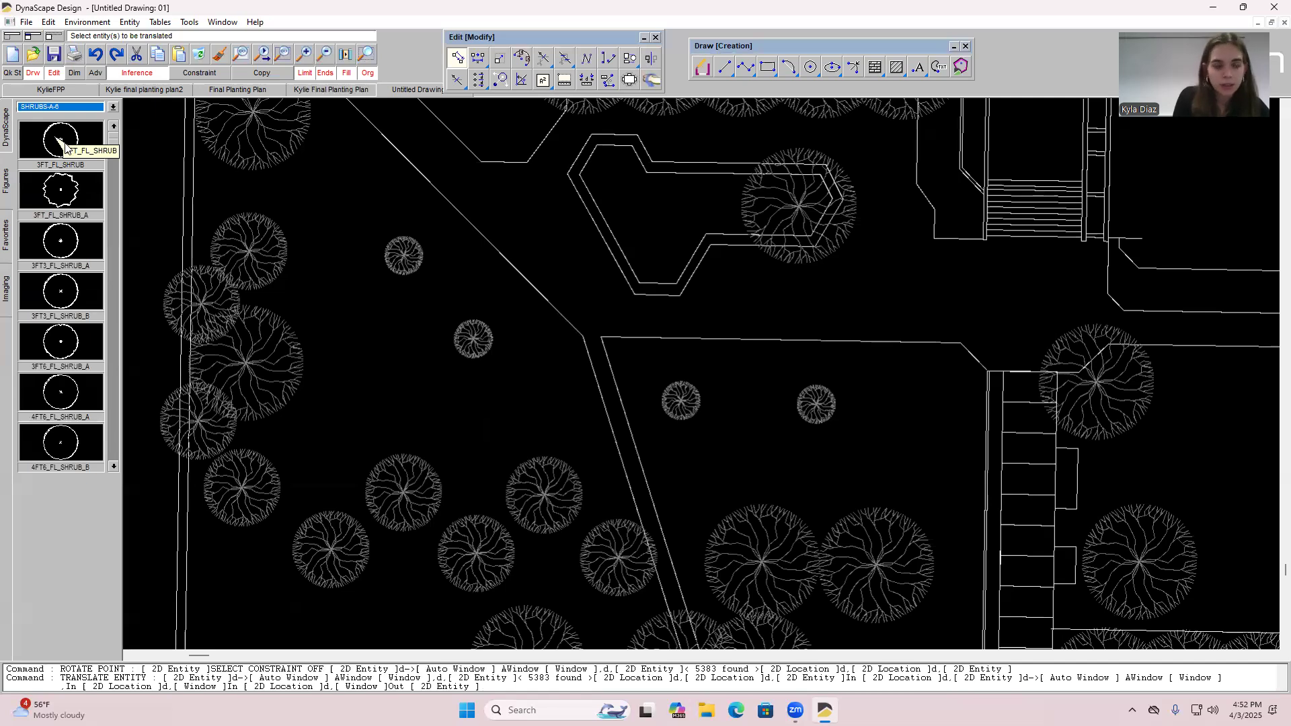
pyautogui.click(65, 147)
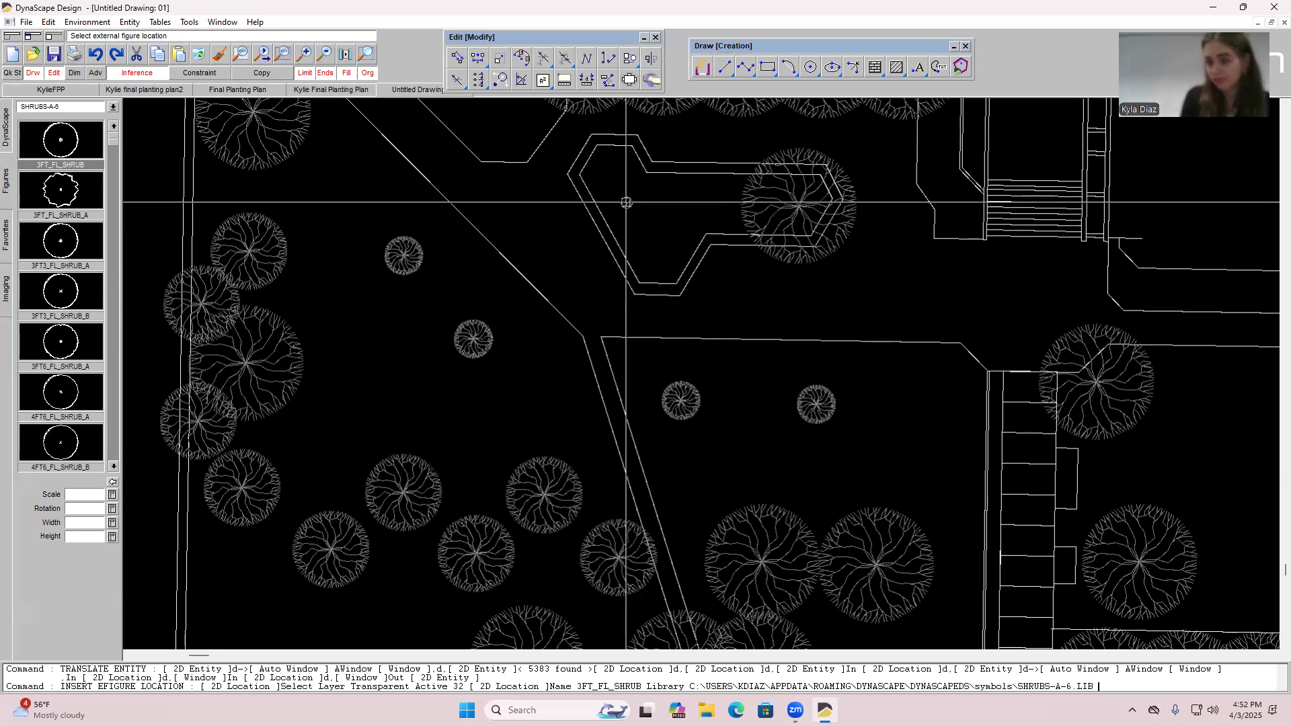
# Place the 3FT_FL_SHRUB symbol at scale 2 in the narrow southern part of the polygonal planting bed.
pyautogui.click(304, 53)
pyautogui.click(619, 192)
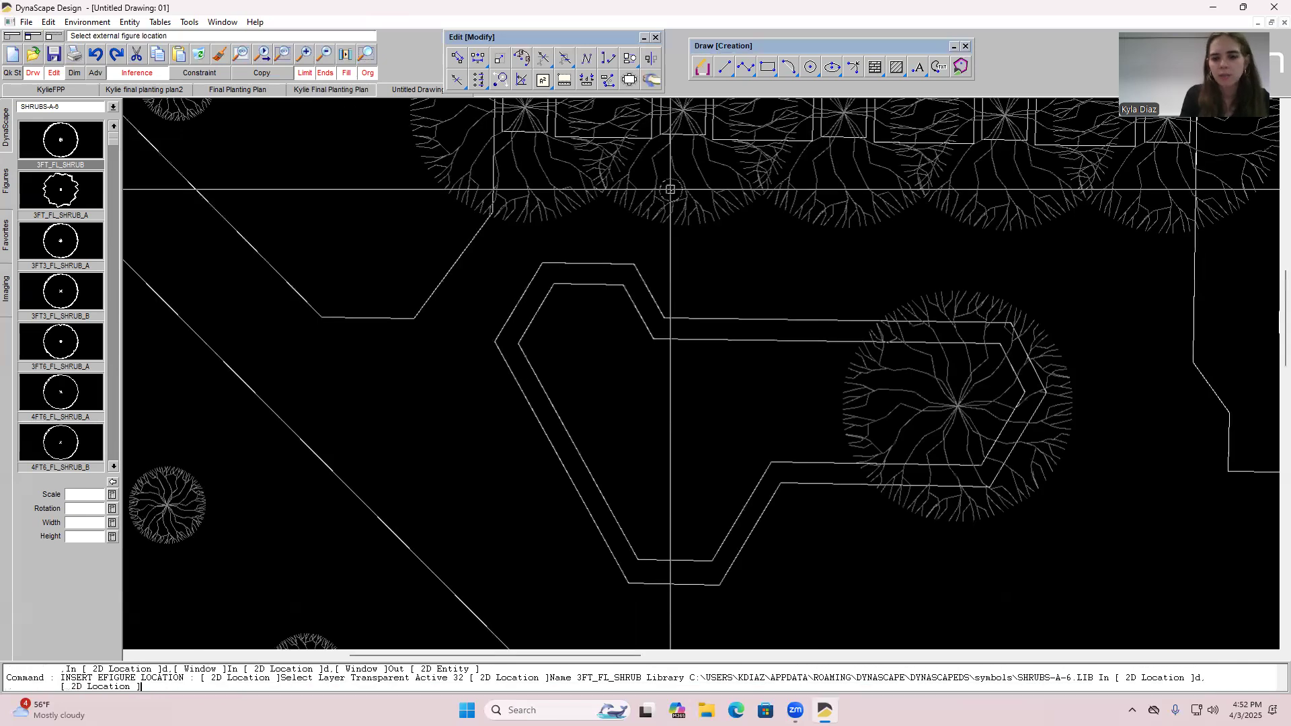
pyautogui.click(625, 501)
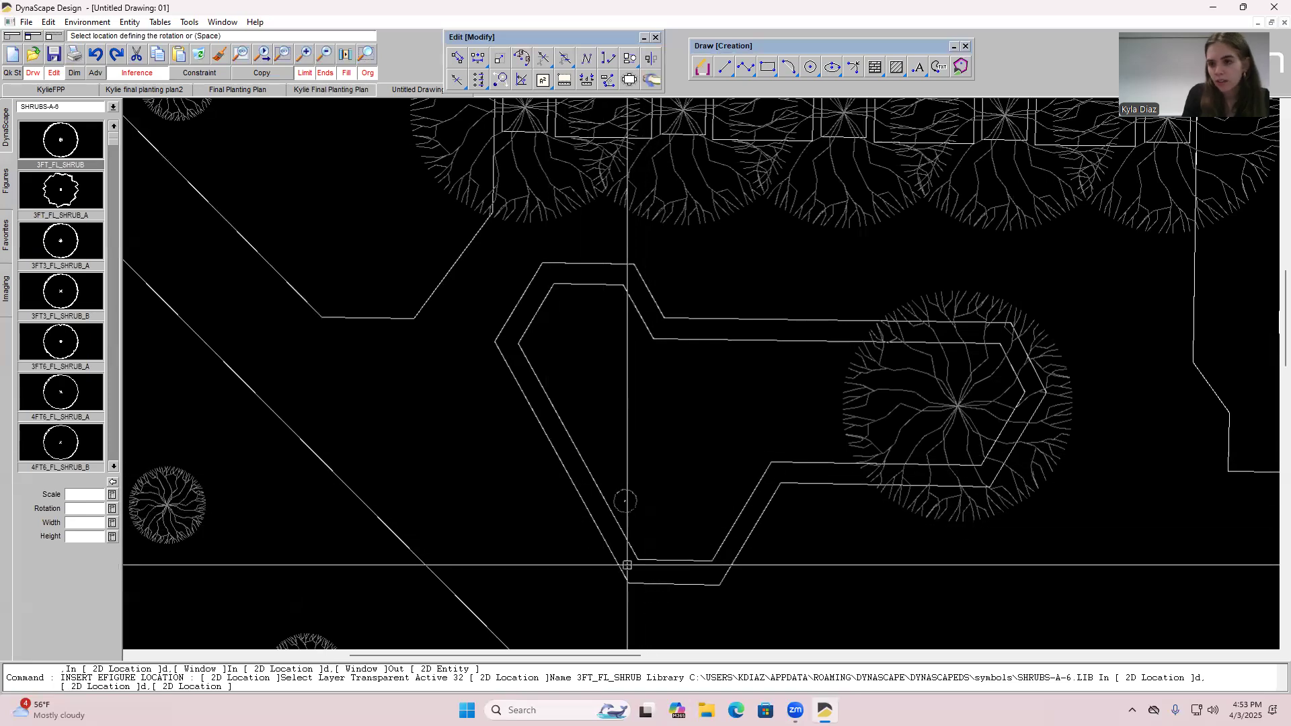
pyautogui.click(603, 496)
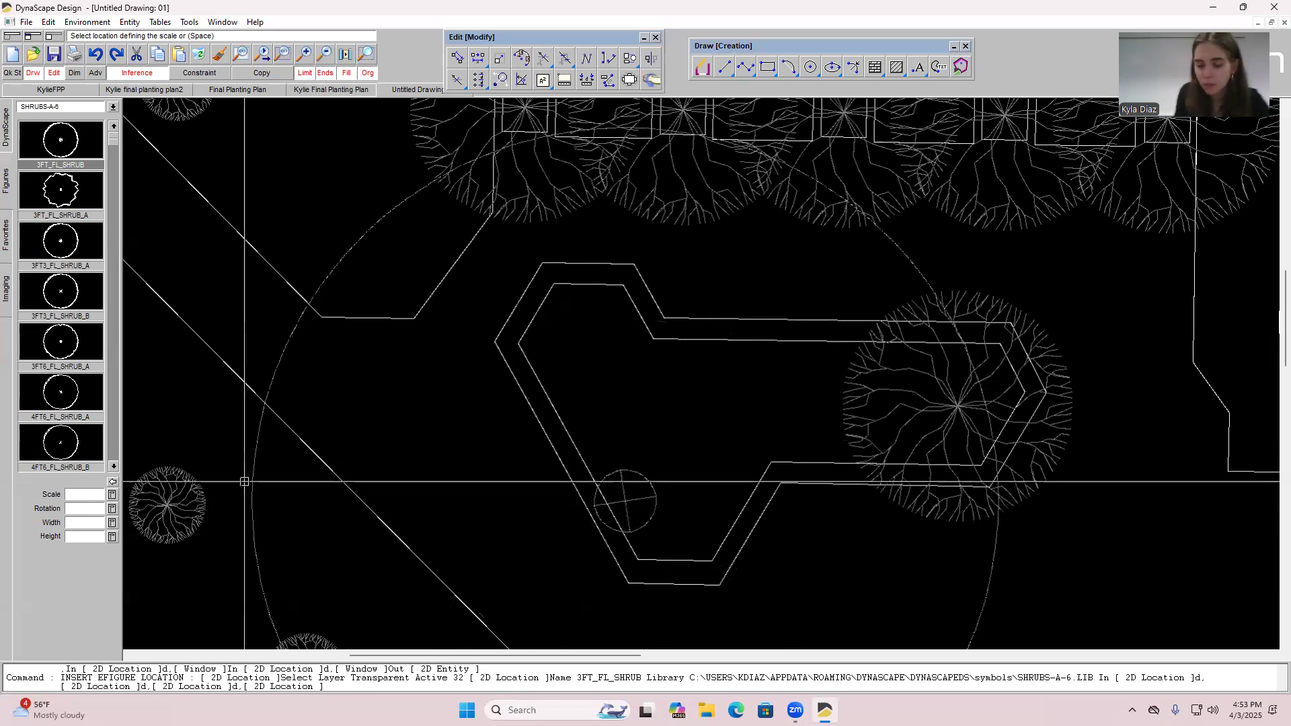
pyautogui.click(76, 495)
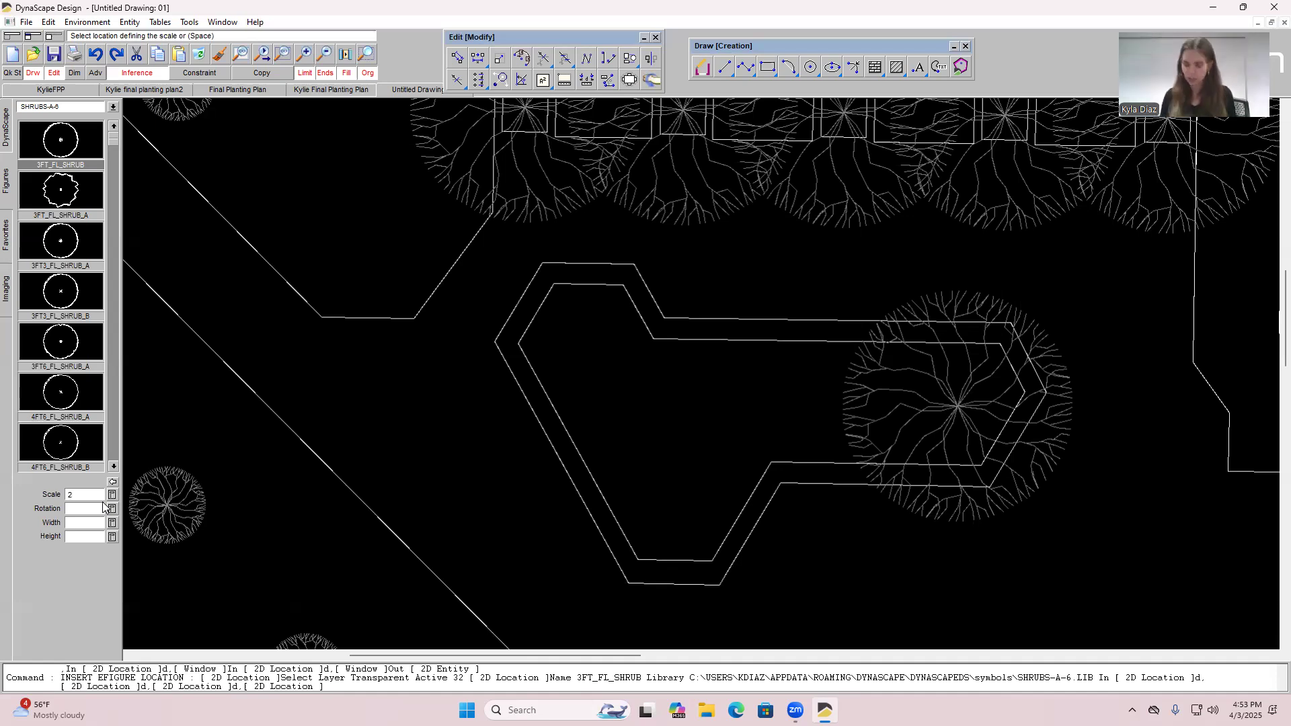
pyautogui.press('Return')
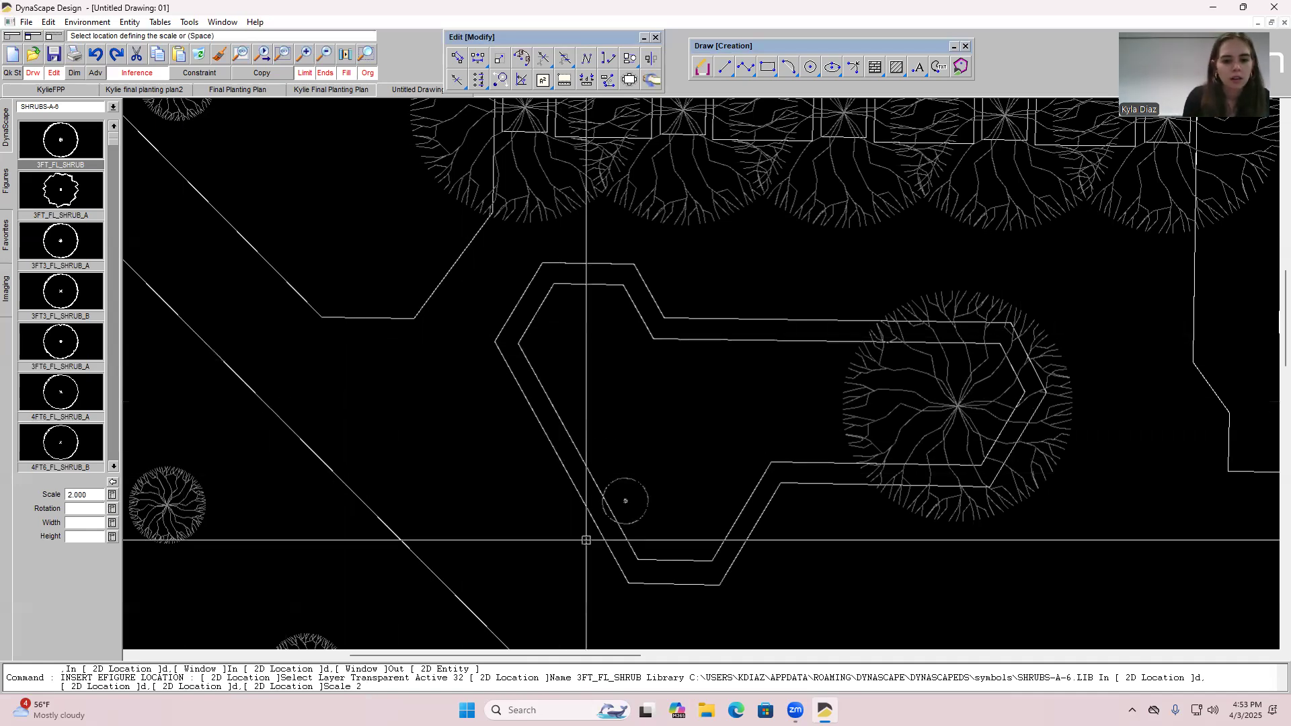
pyautogui.click(634, 522)
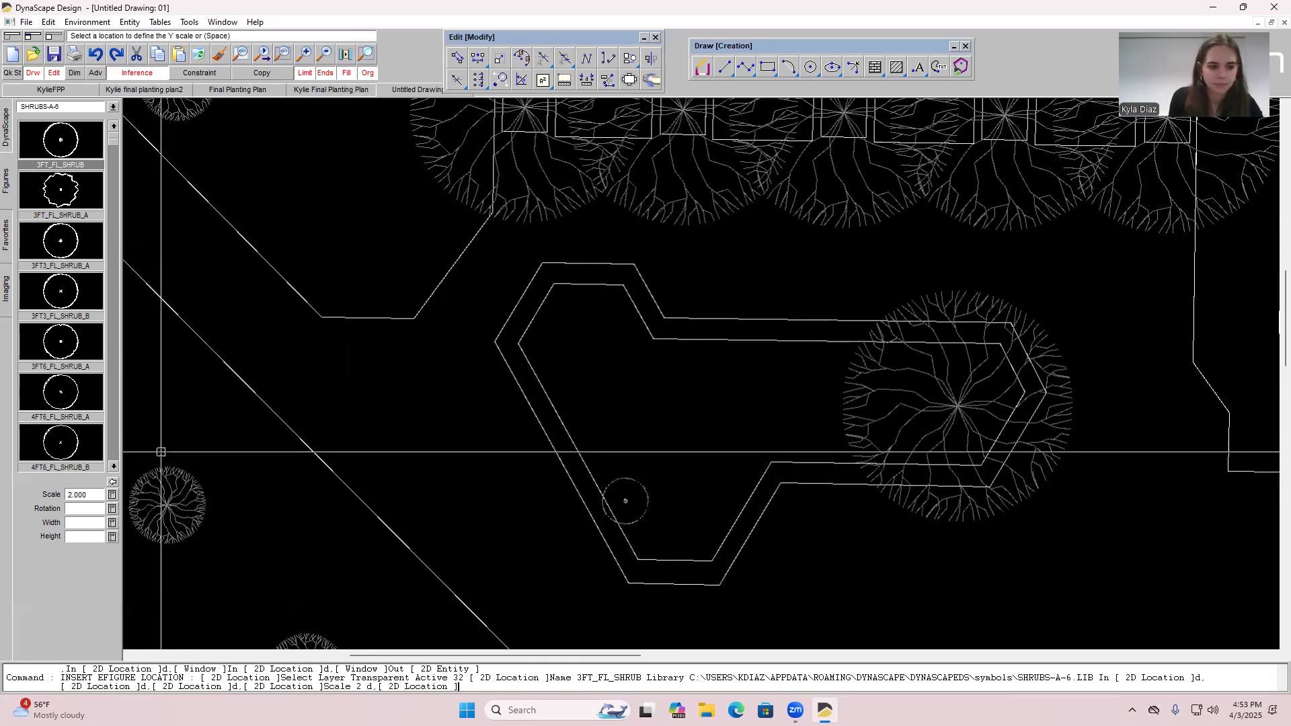
pyautogui.click(63, 138)
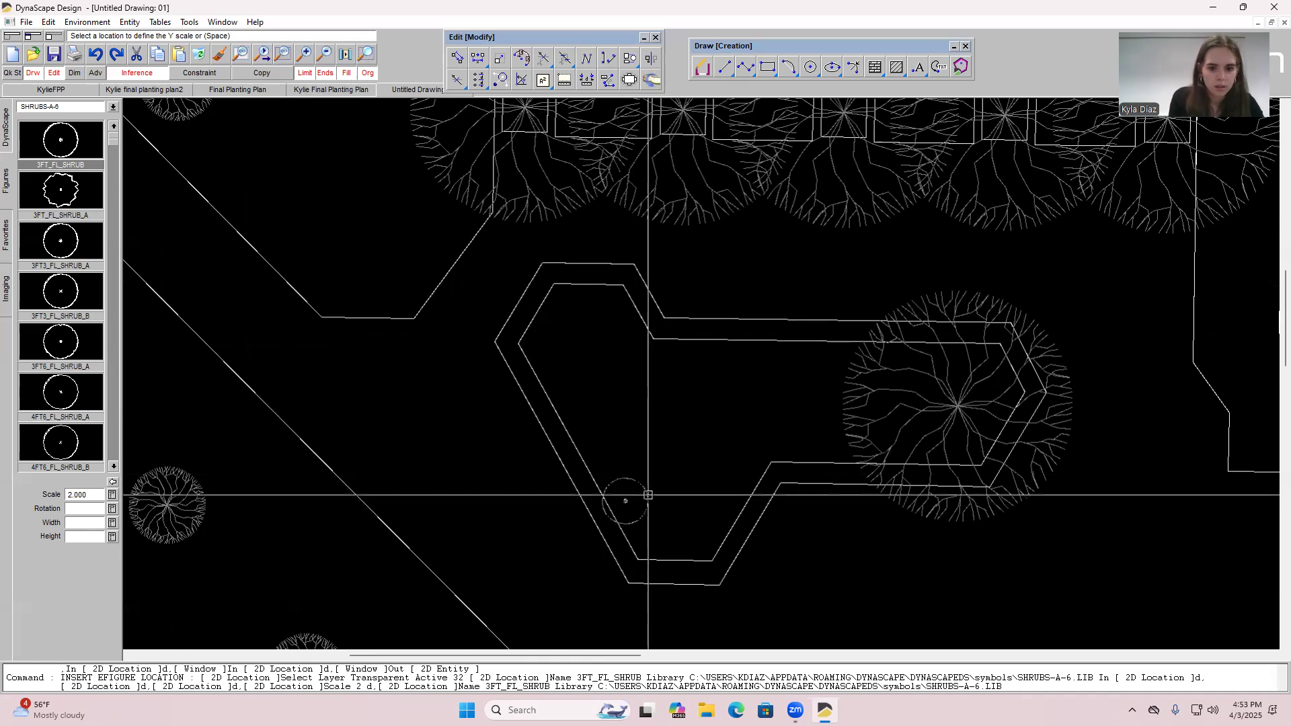
pyautogui.press('space')
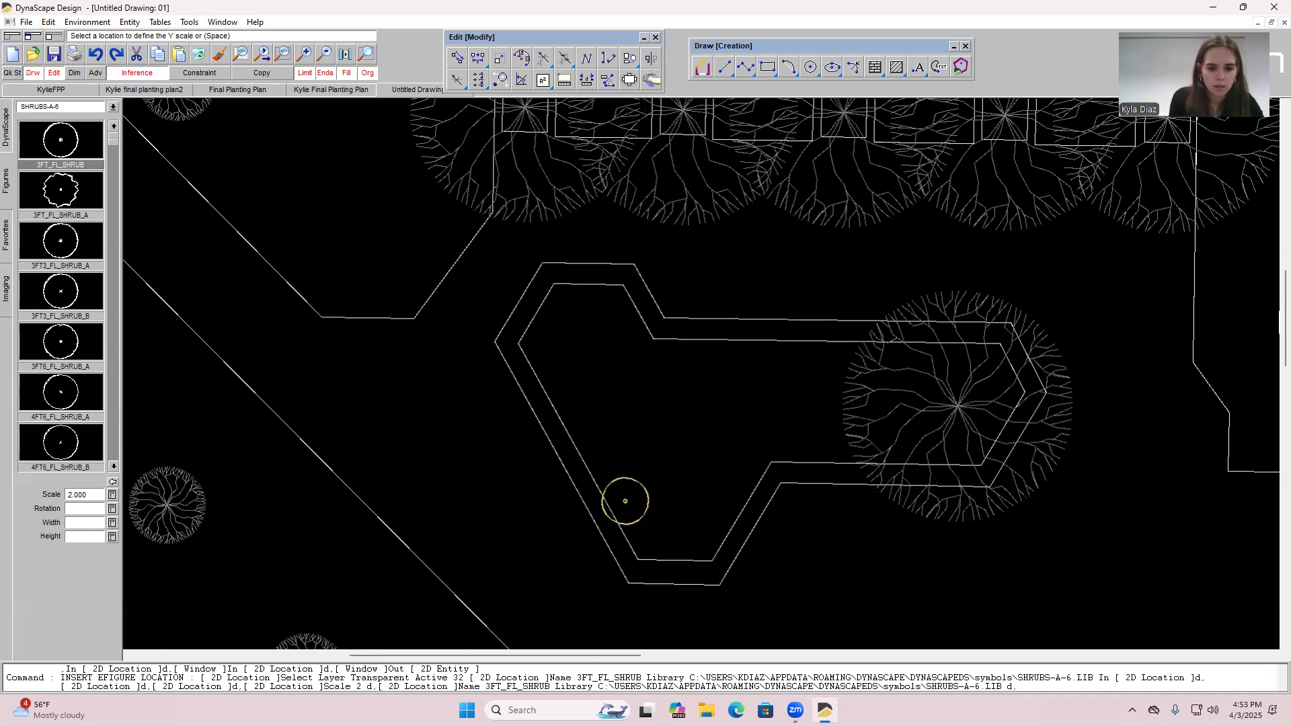
pyautogui.press('space')
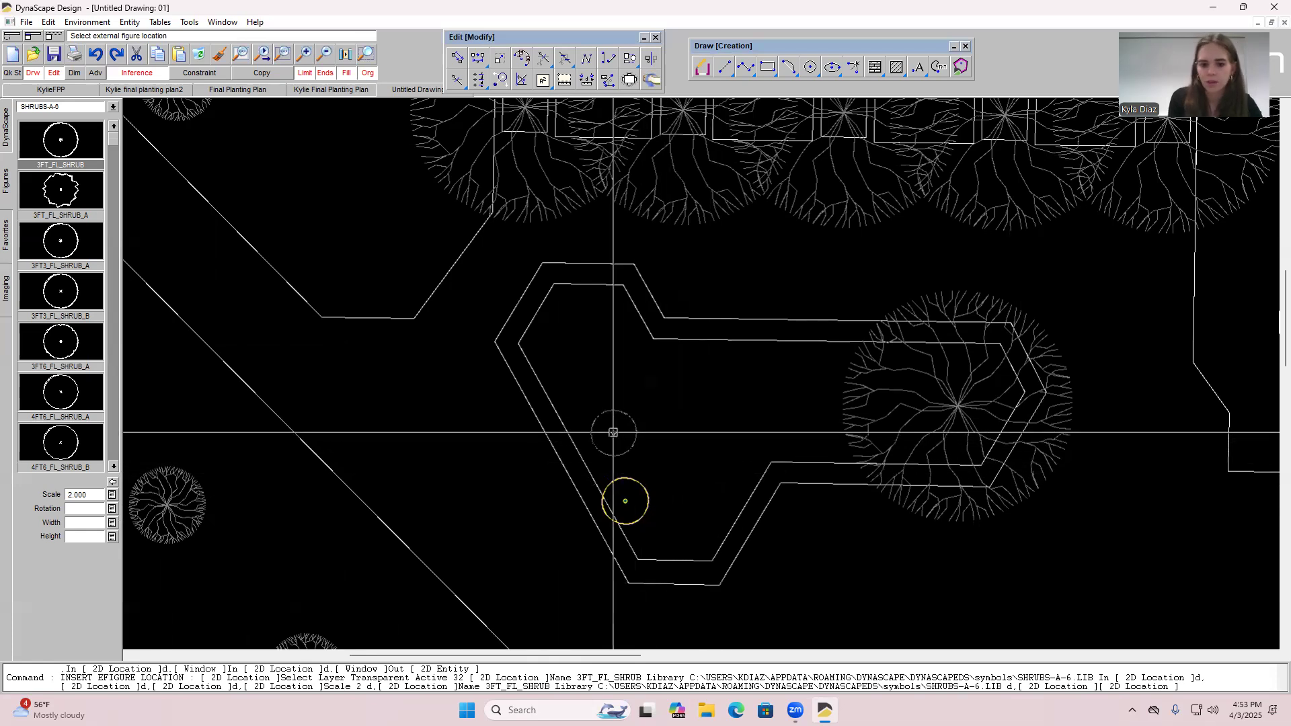
# Place a 3FT_FL_SHRUB_A symbol southeast of the first shrub, just inside the planting bed's southern edge.
pyautogui.click(64, 201)
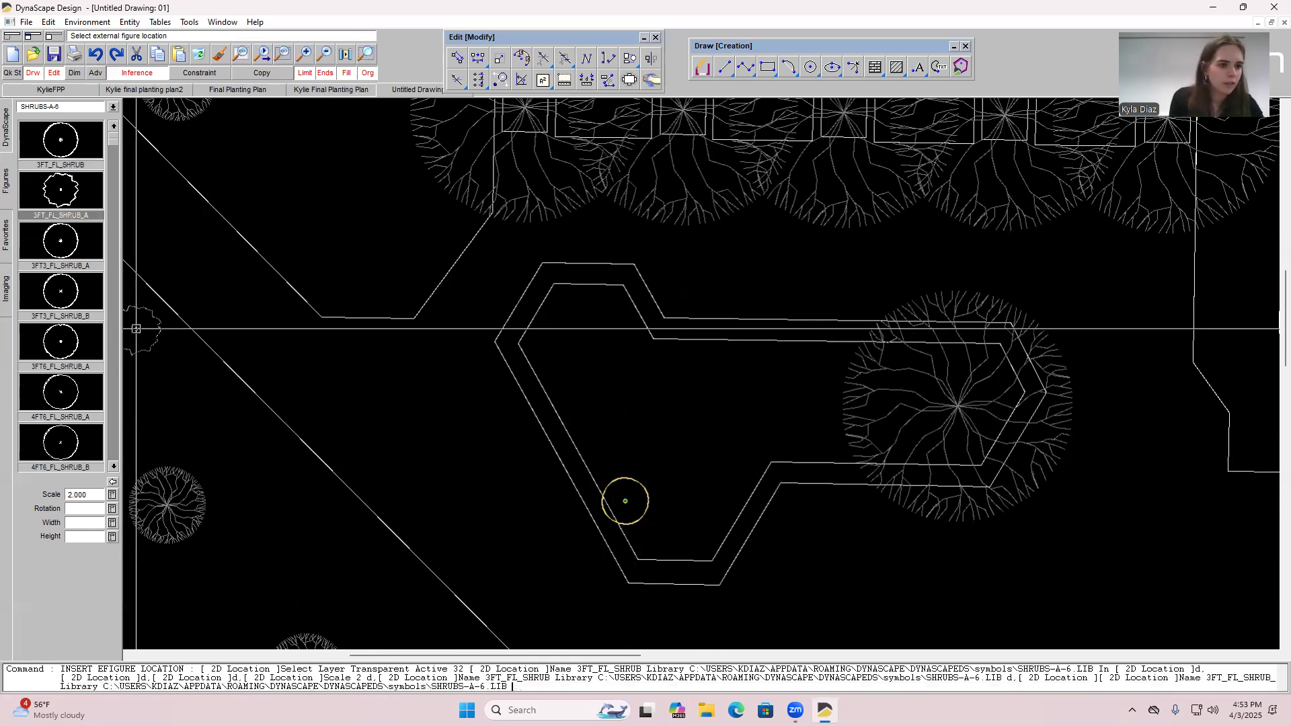
pyautogui.click(668, 535)
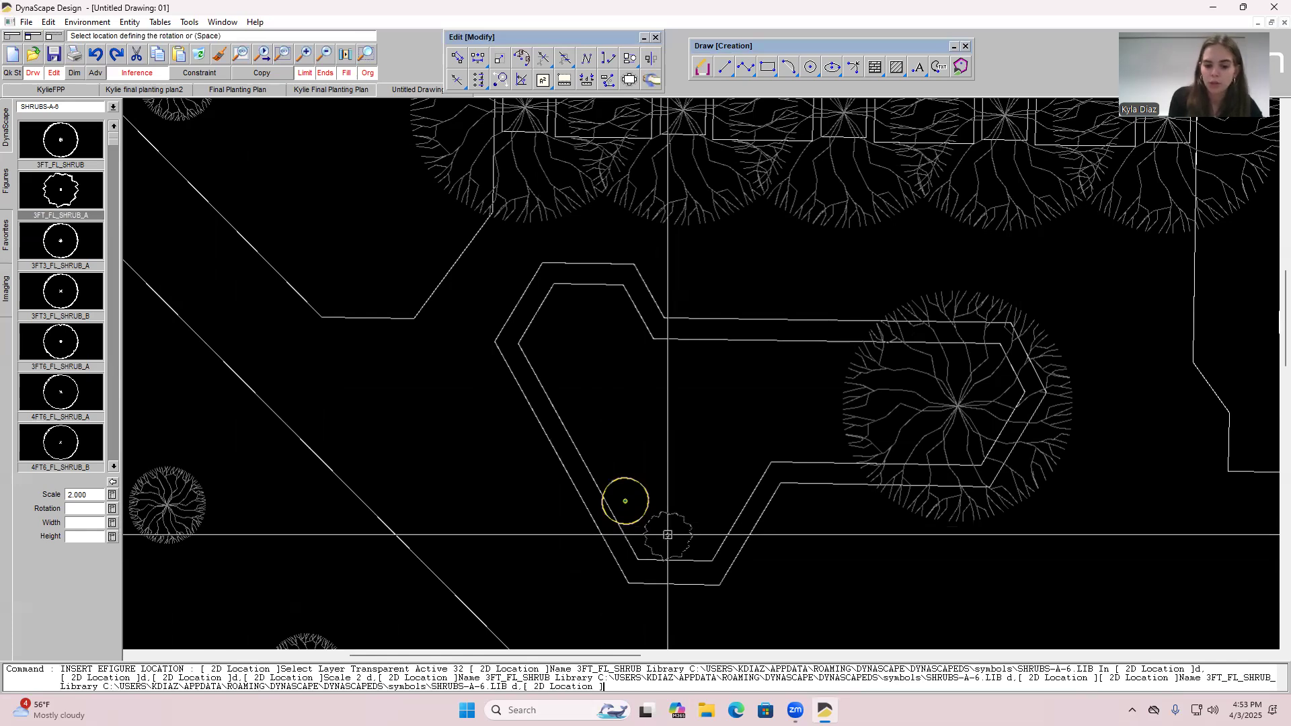
pyautogui.click(668, 535)
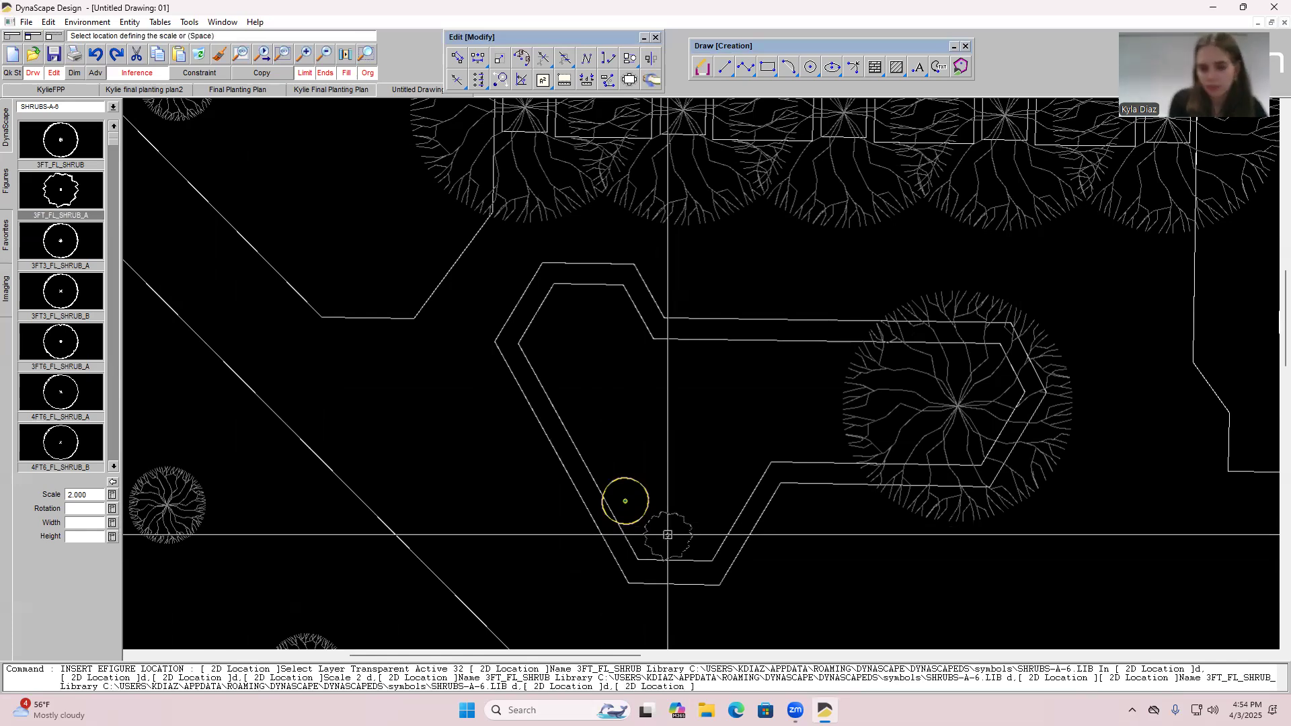
pyautogui.click(668, 535)
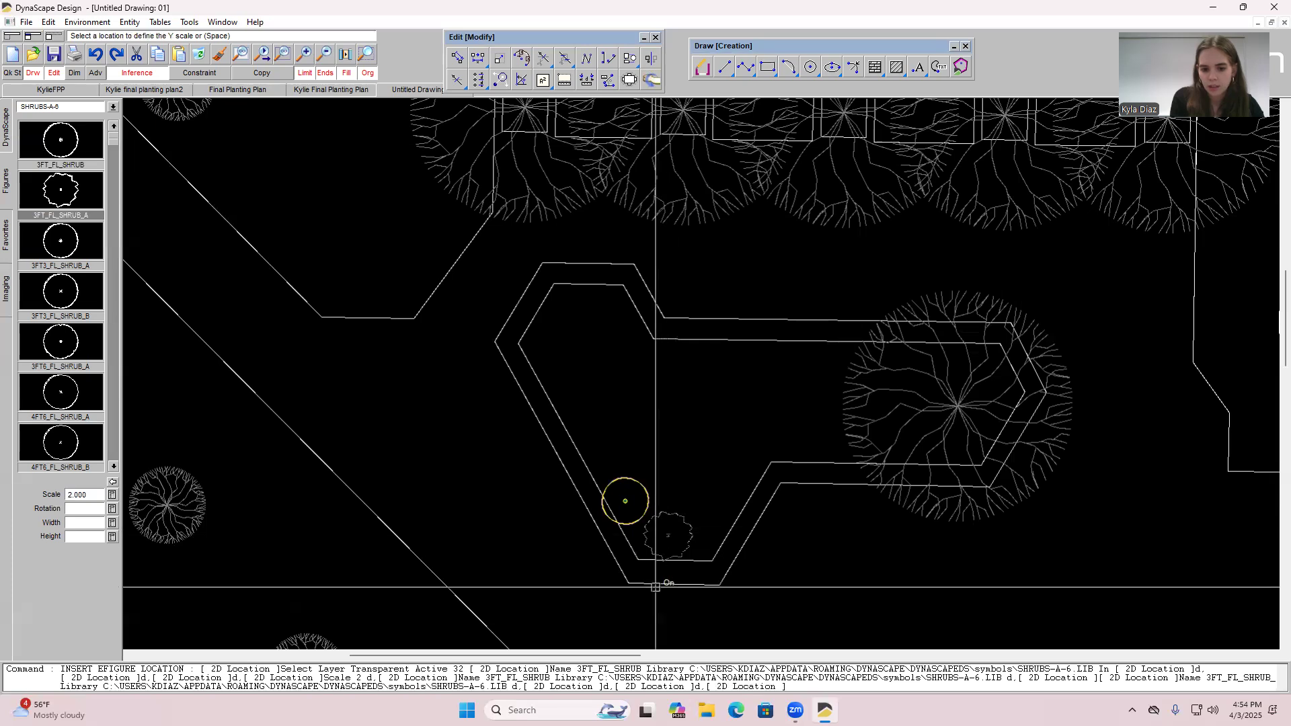
pyautogui.click(700, 559)
pyautogui.click(700, 559)
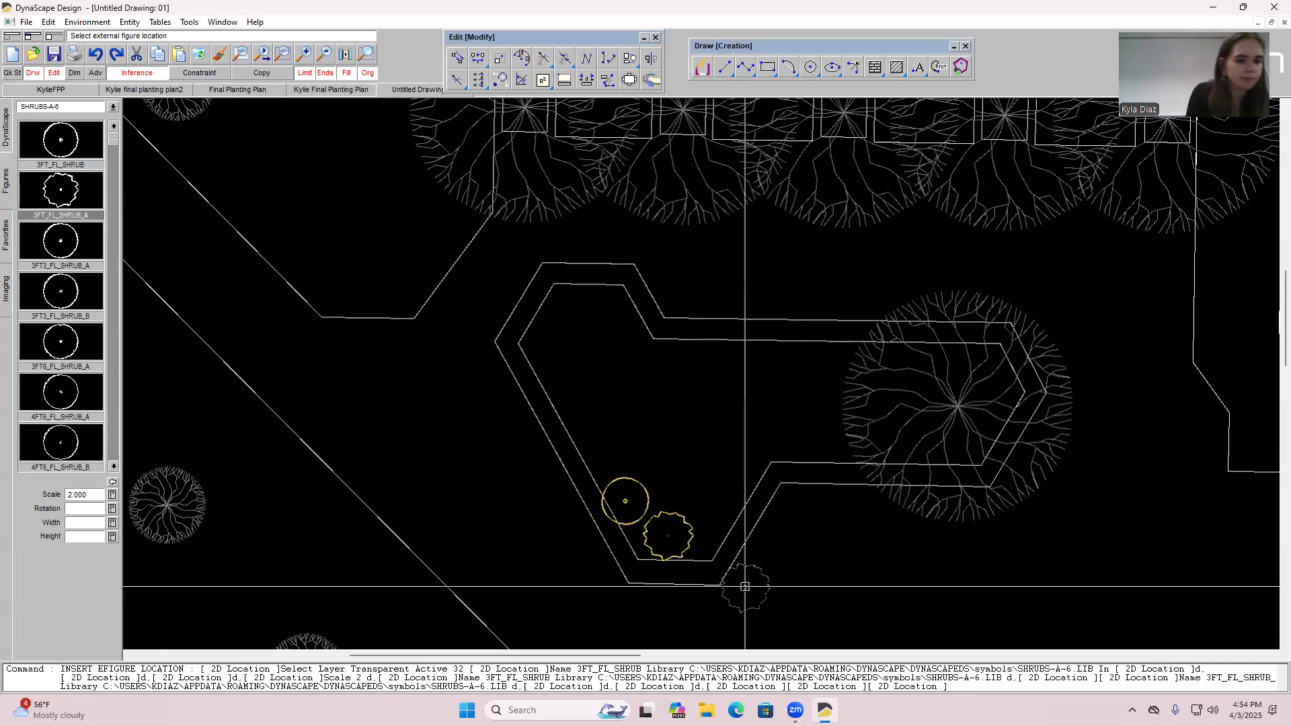
# Place another 3FT_FL_SHRUB symbol inside the southeastern edge of the planting bed's narrow southern part, northeast of the 3FT_FL_SHRUB_A symbol.
pyautogui.click(79, 150)
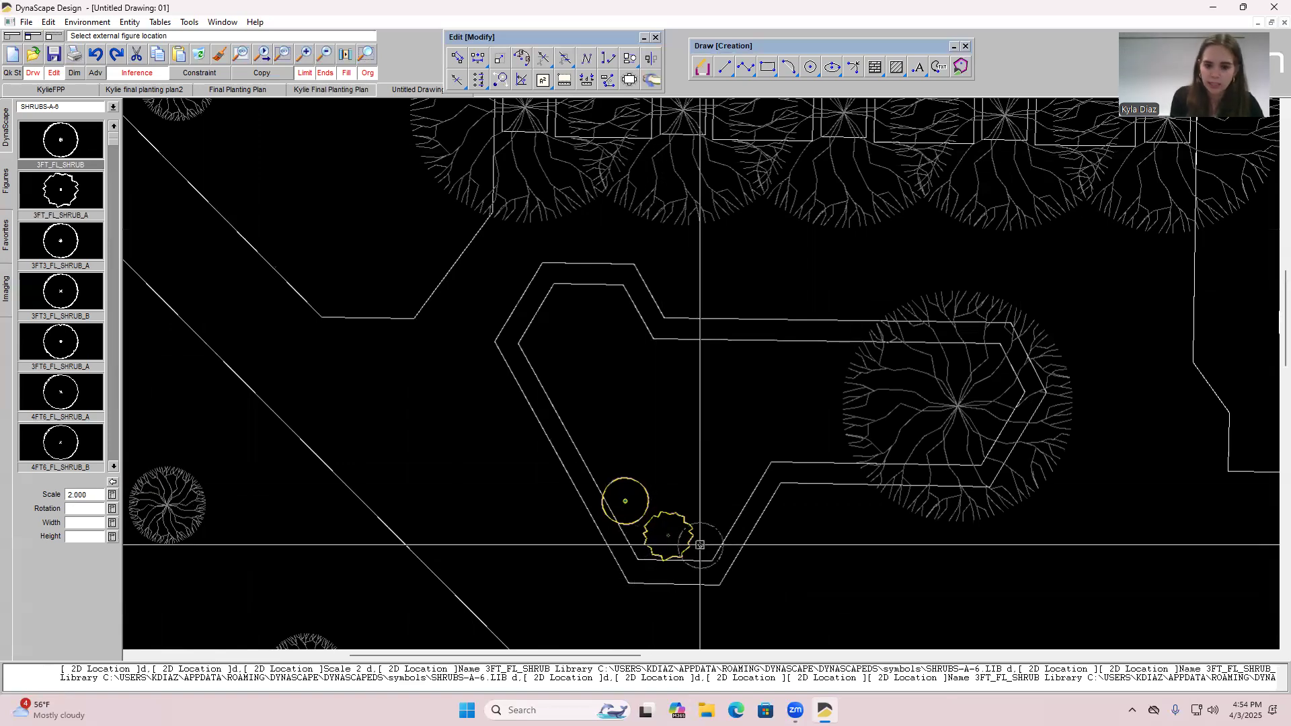
pyautogui.click(717, 504)
pyautogui.click(713, 538)
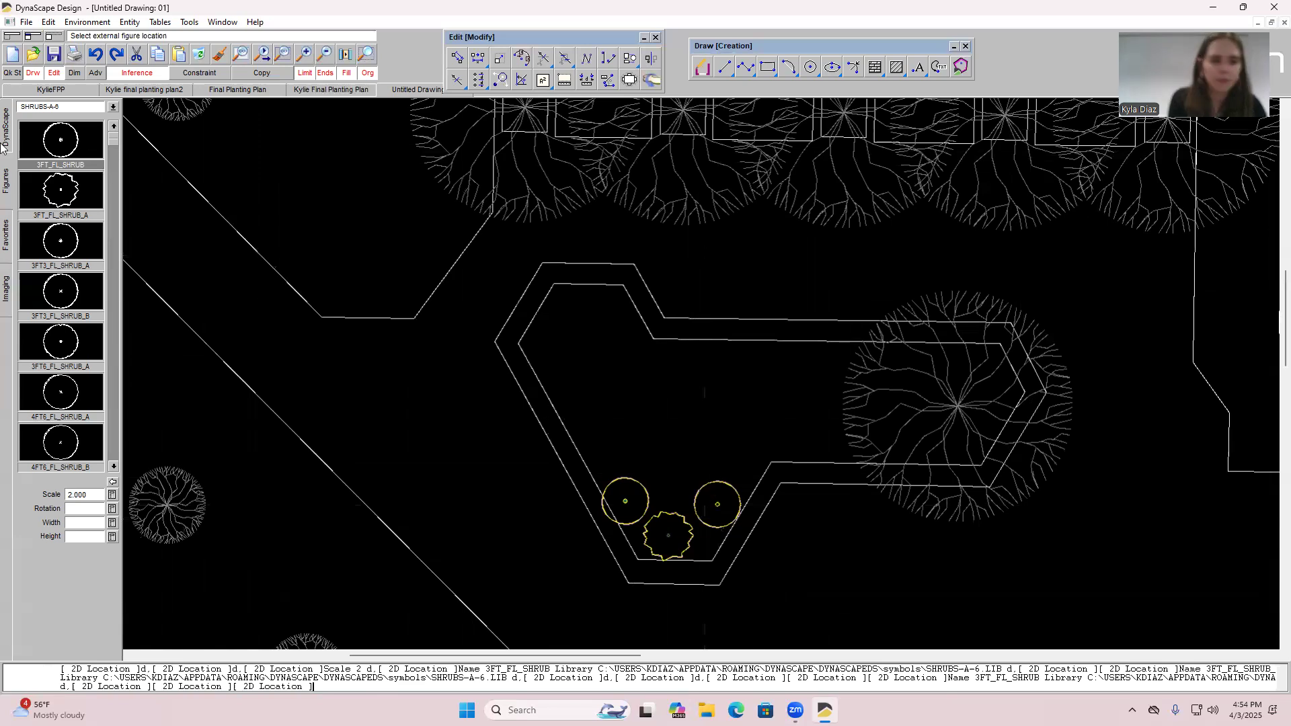
# Place a 23IN_CUBICAL and a 27IN_CUBICAL rock from the ROCKS-6 library side by side at the planting bed's inner southern corner.
pyautogui.click(101, 107)
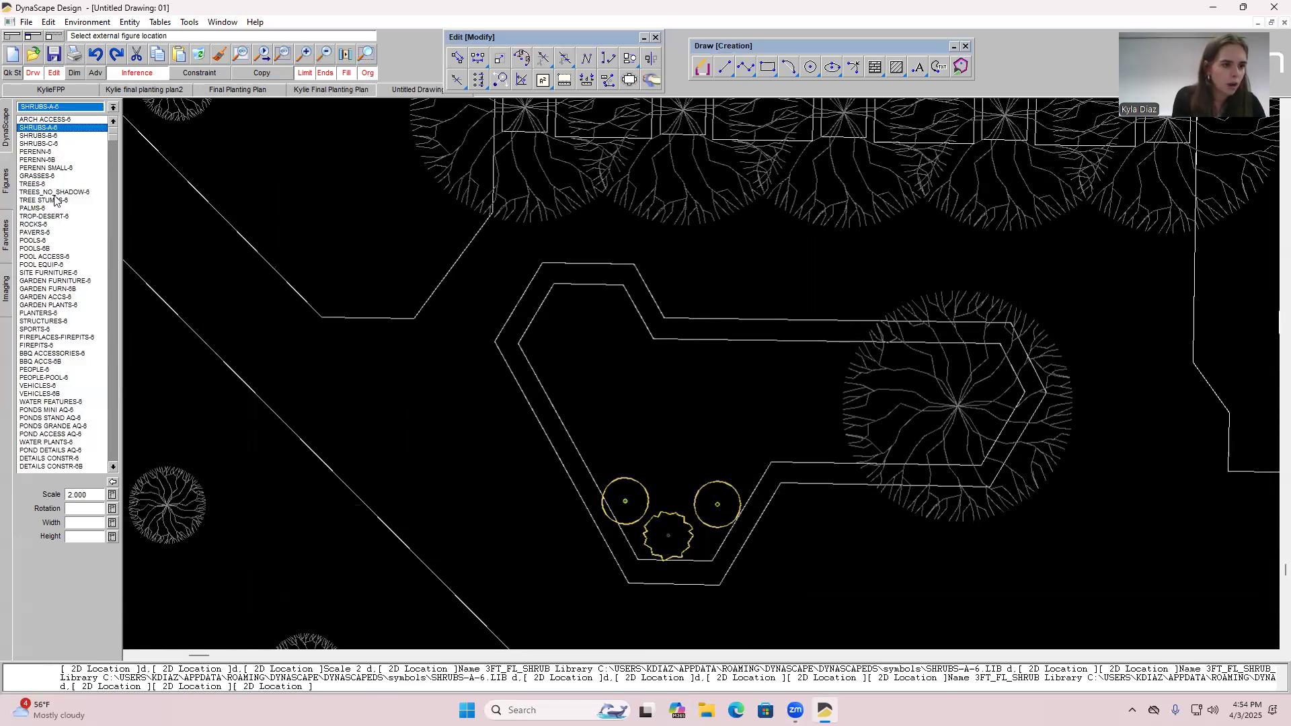
pyautogui.click(34, 225)
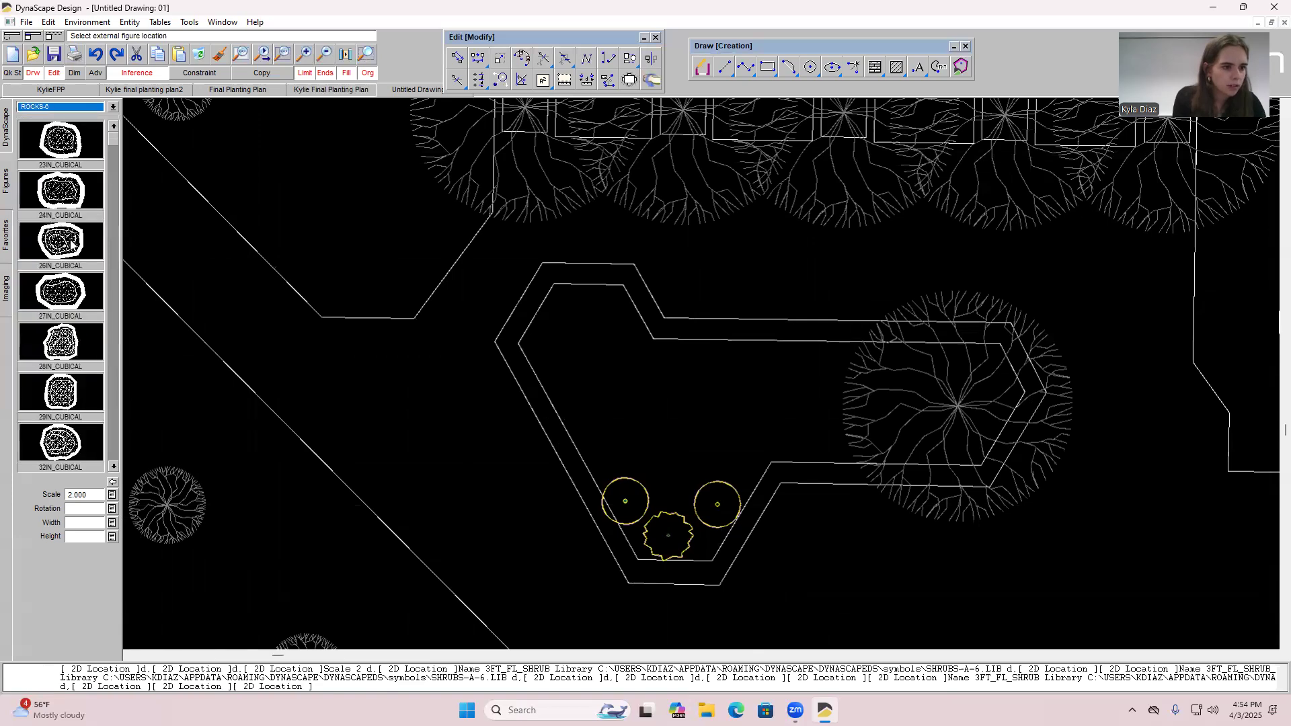
pyautogui.click(70, 151)
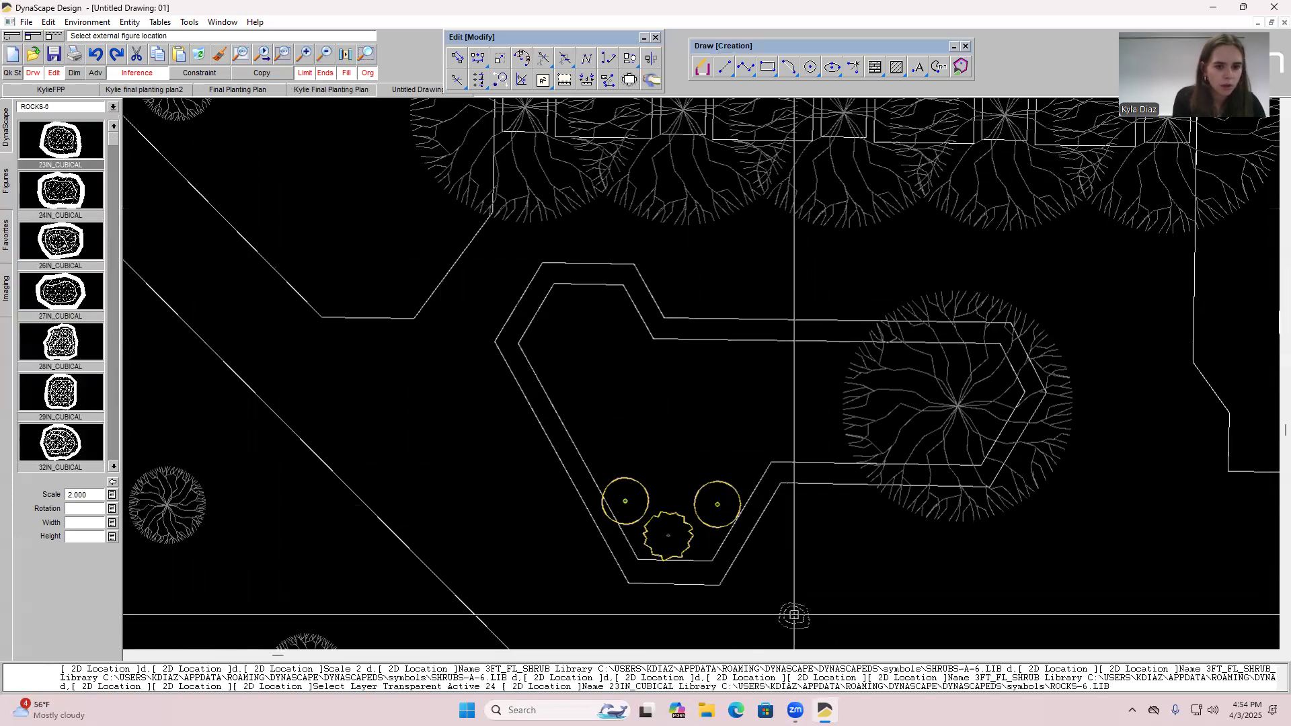
pyautogui.click(794, 443)
pyautogui.click(67, 296)
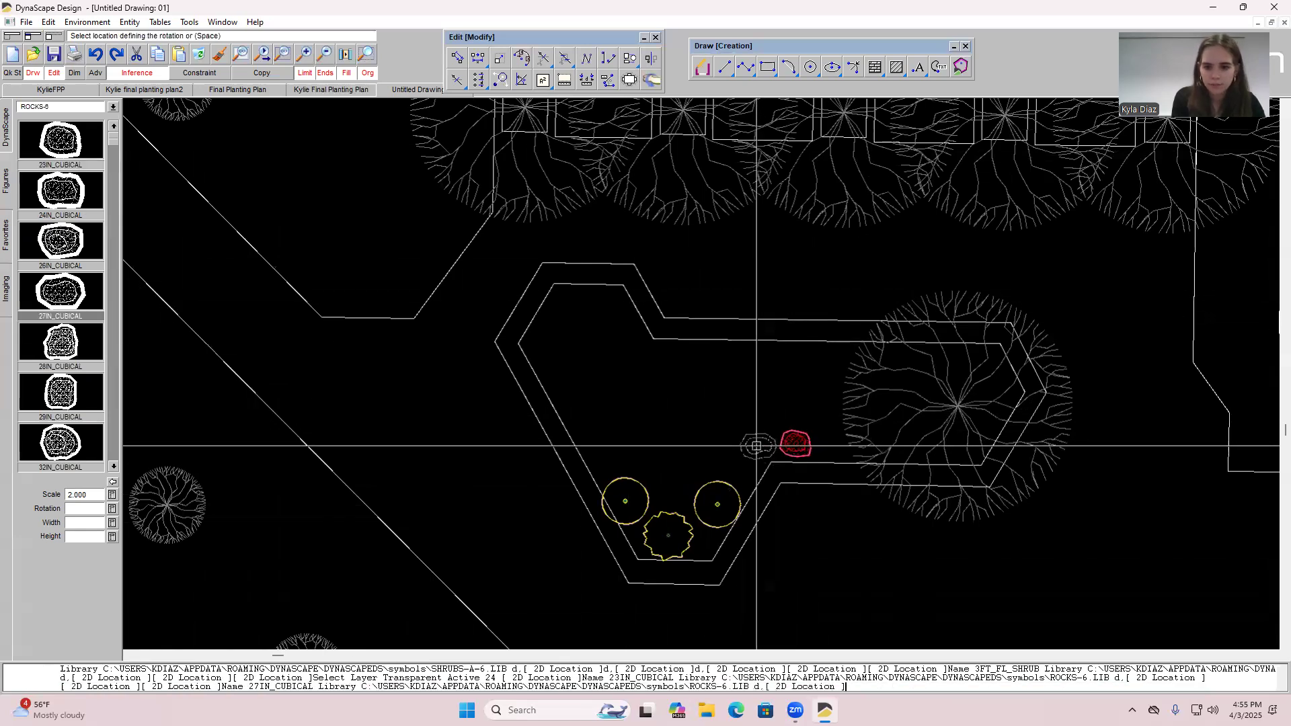
pyautogui.click(750, 445)
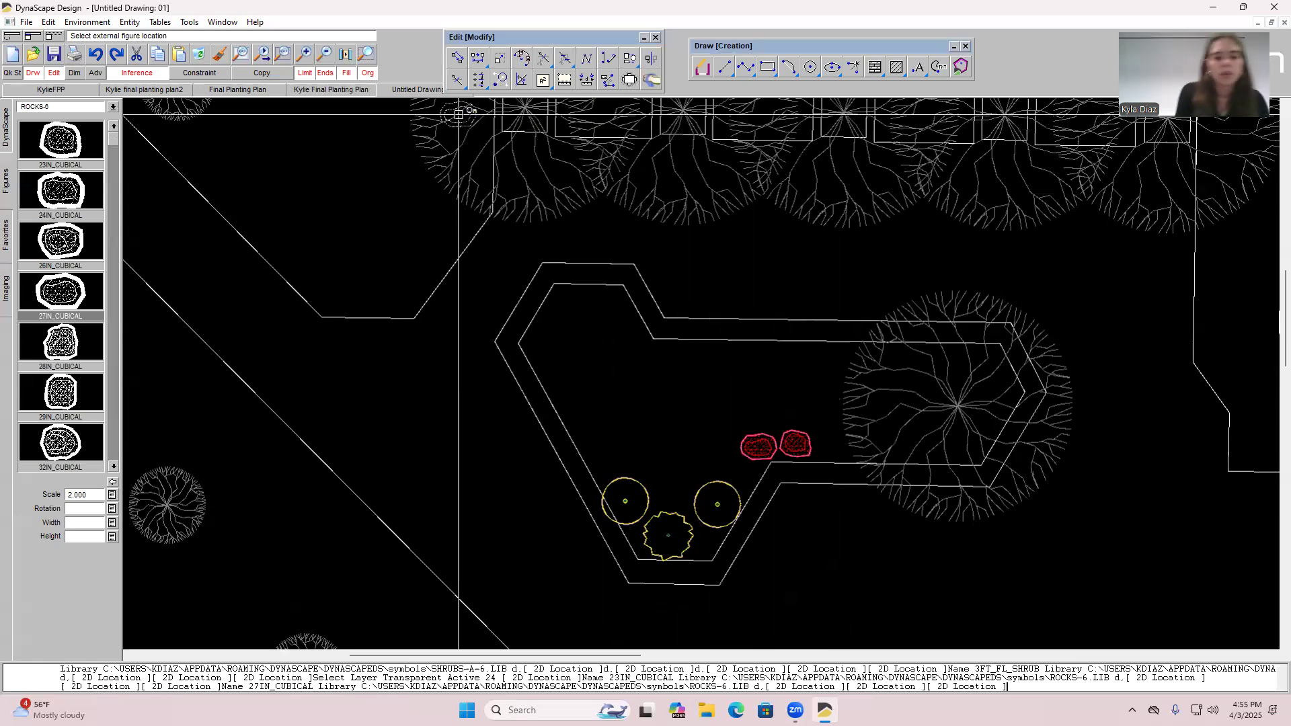
# Place a 6FT_DECID_TREE symbol from the TREES-6 library in the northwestern part of the planting bed.
pyautogui.click(113, 107)
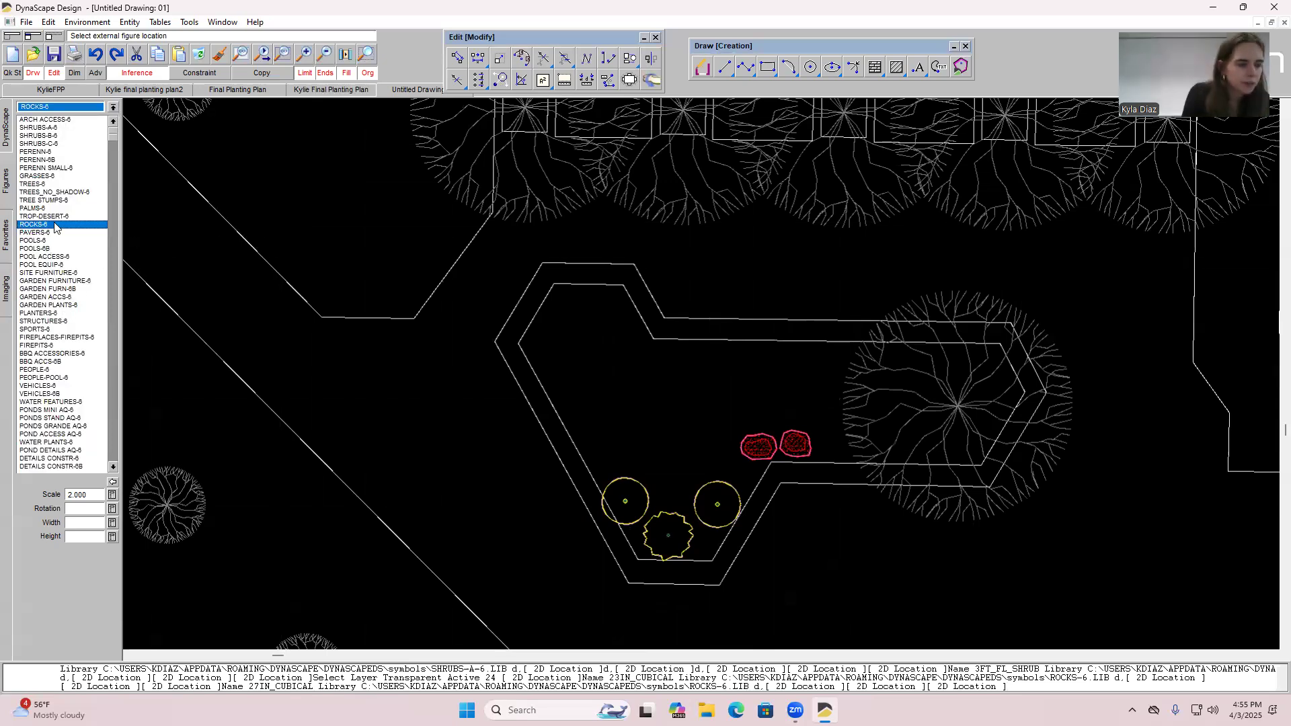
pyautogui.click(42, 184)
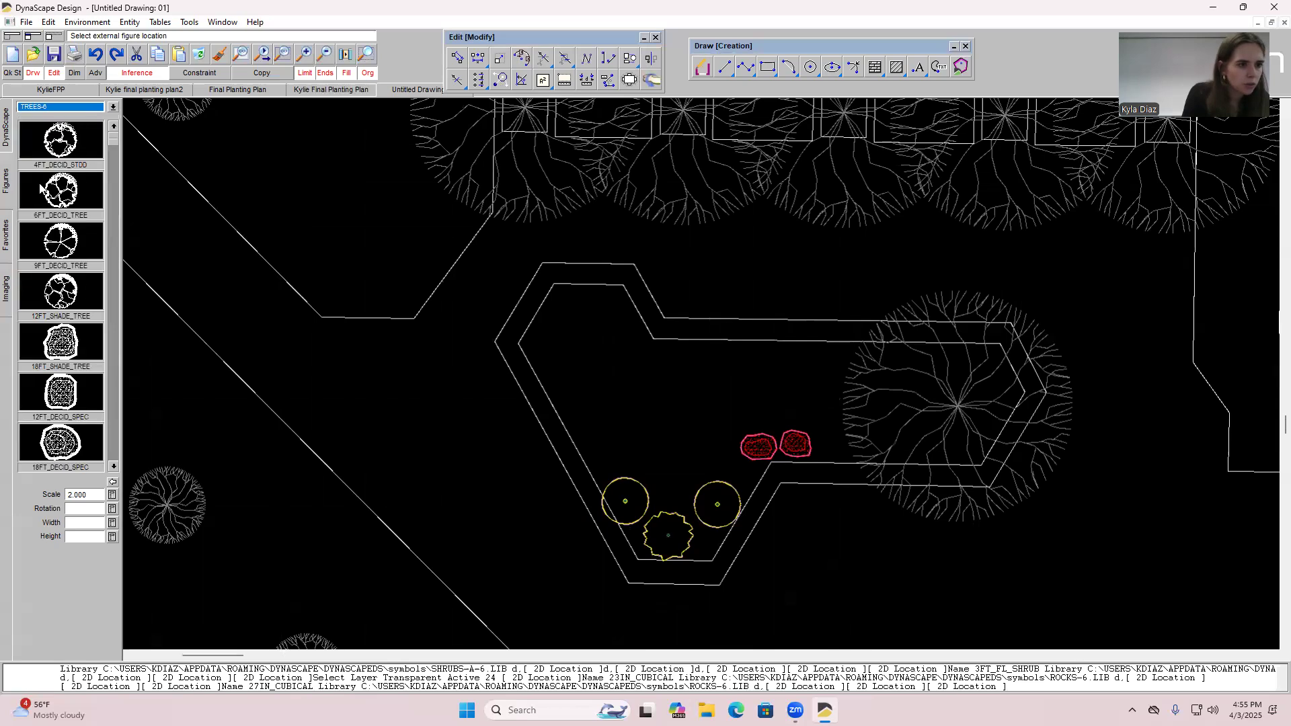
pyautogui.click(61, 192)
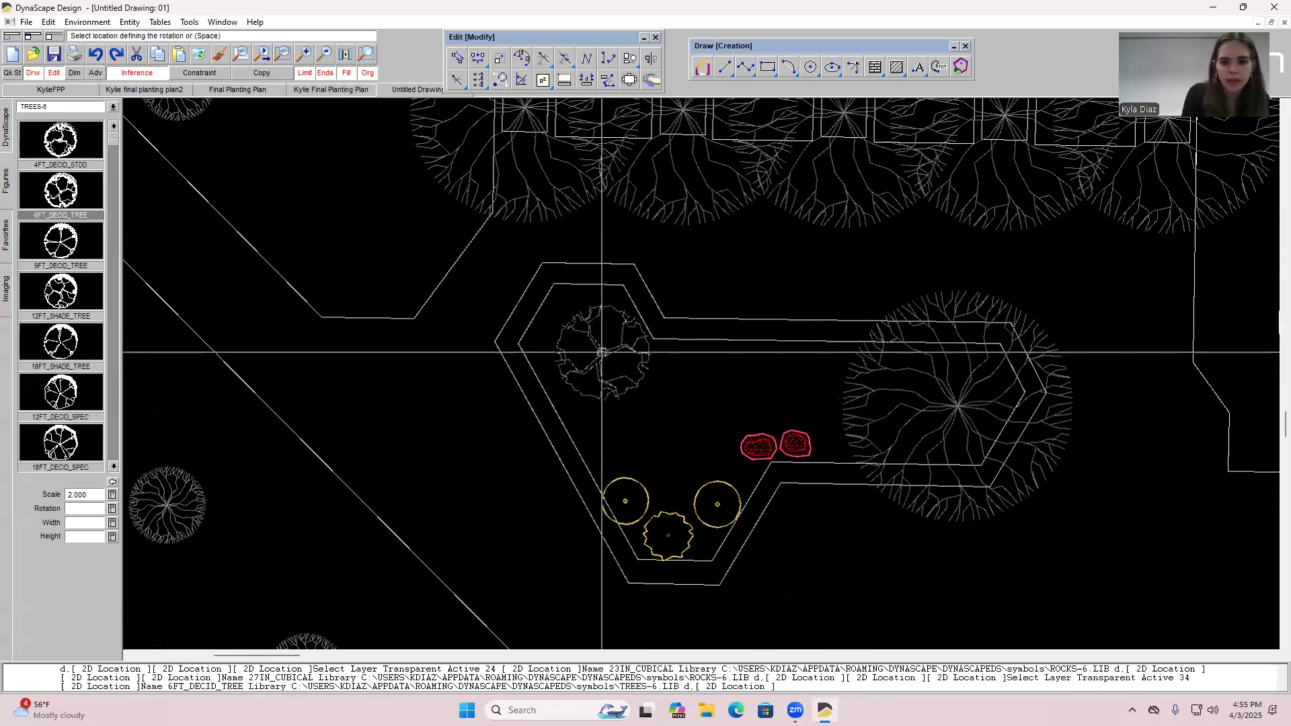
pyautogui.click(603, 352)
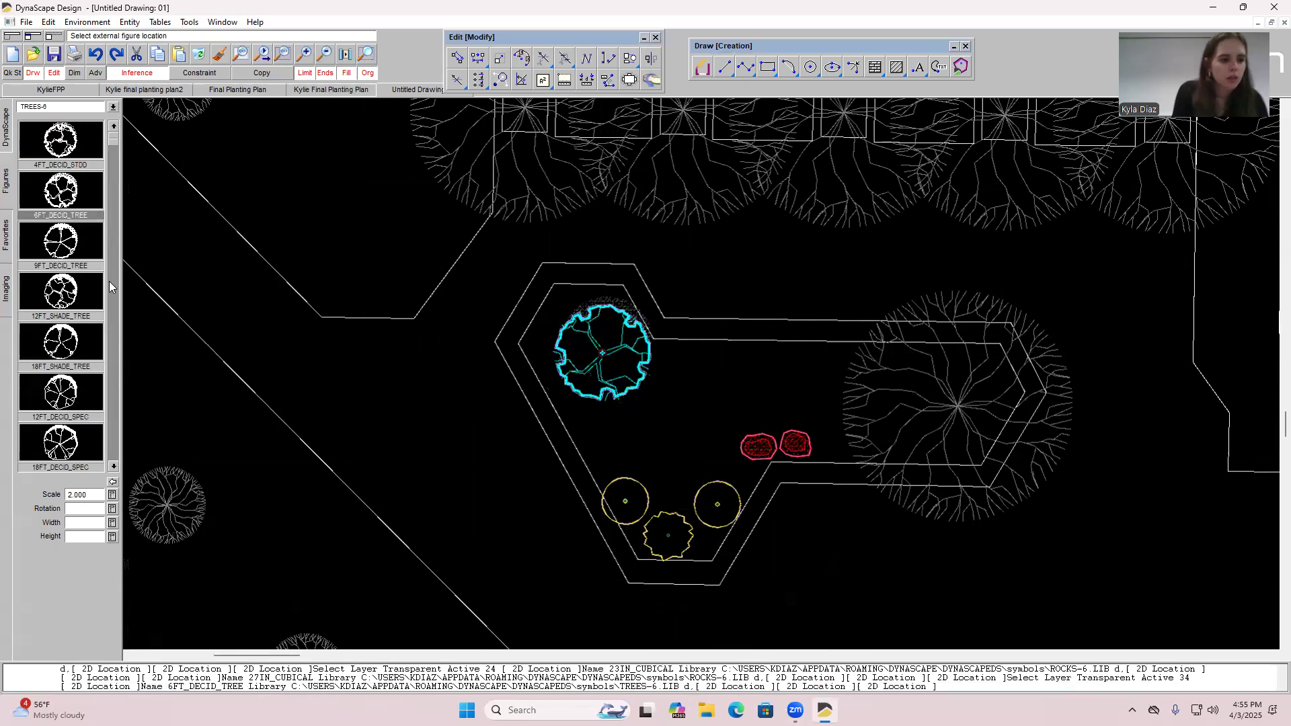
# Place a BUBBLING_ROCK symbol from the WATER FEATURES-6 library between the new tree, the rocks and the shrubs.
pyautogui.click(113, 108)
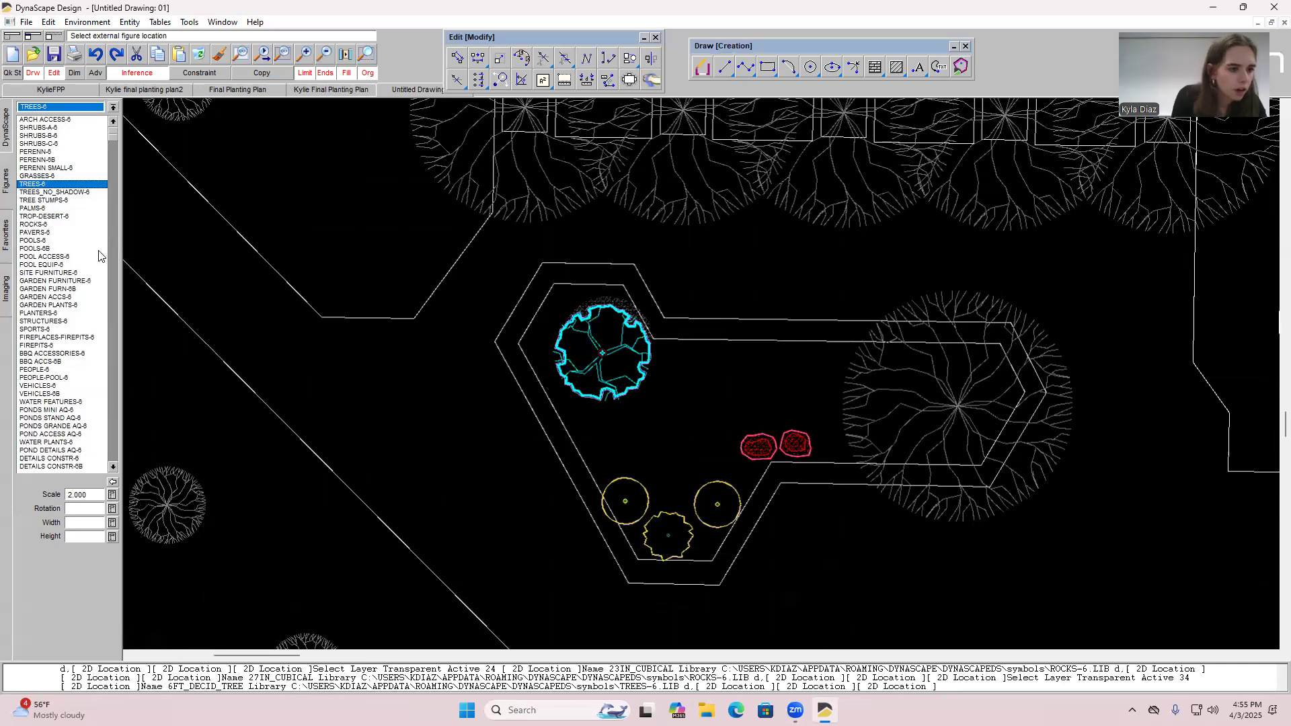
pyautogui.click(50, 401)
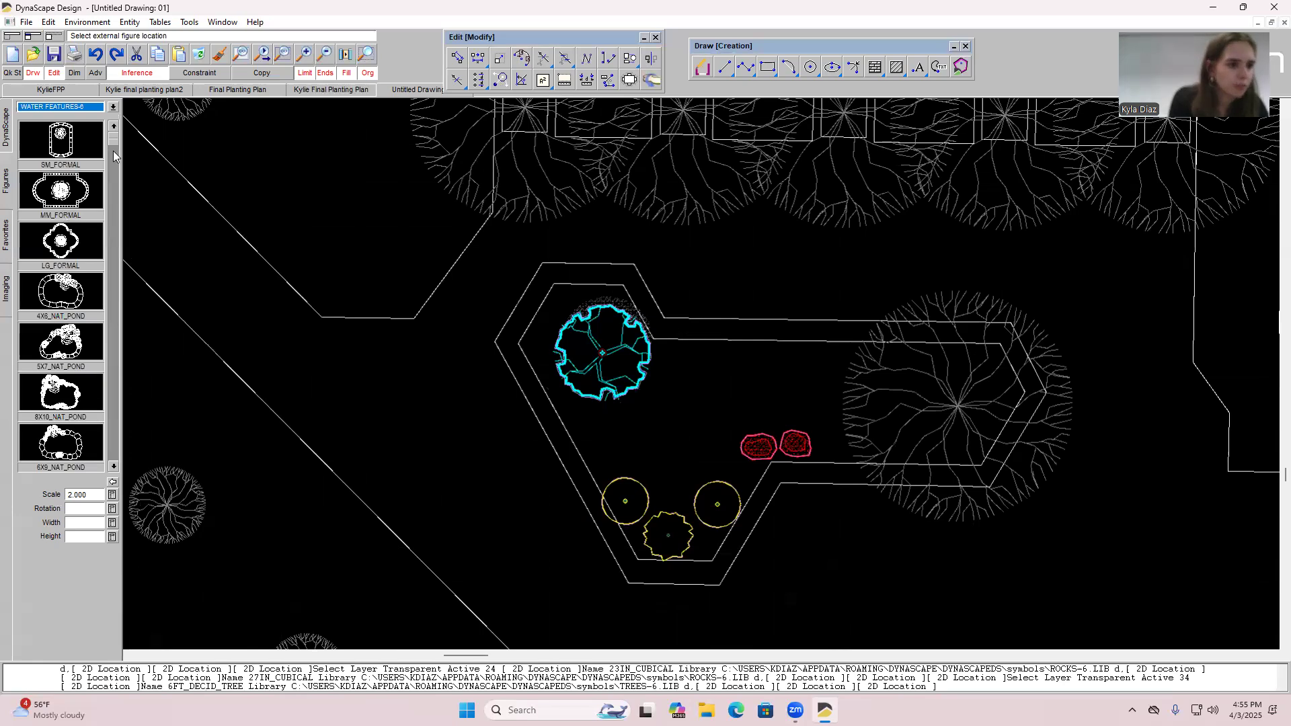
pyautogui.moveTo(112, 141); pyautogui.dragTo(113, 364)
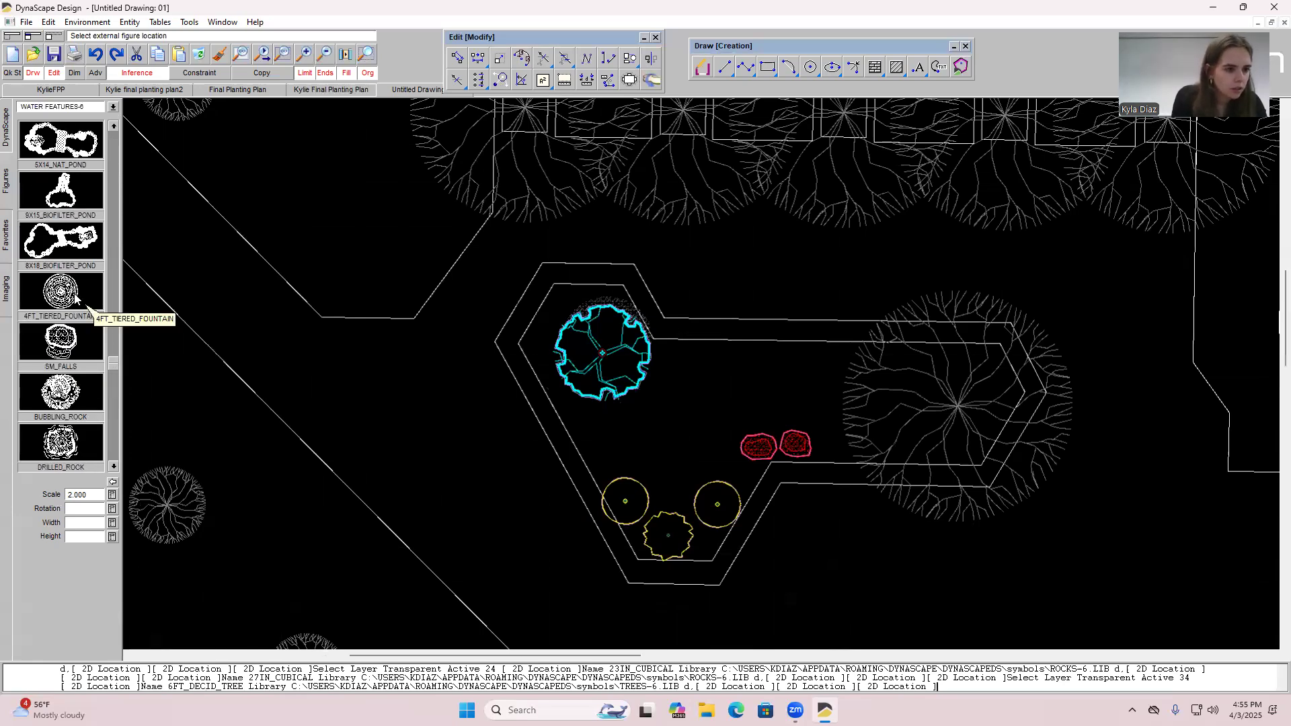
pyautogui.click(69, 387)
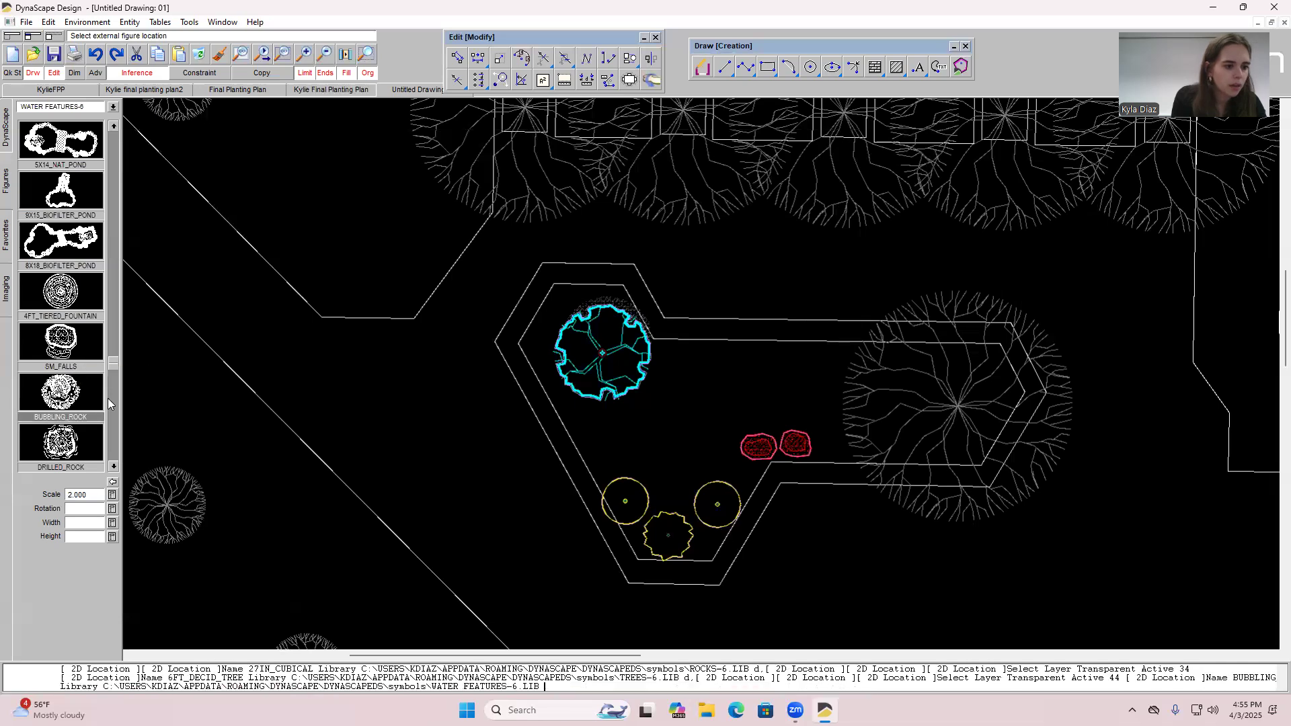
pyautogui.click(676, 451)
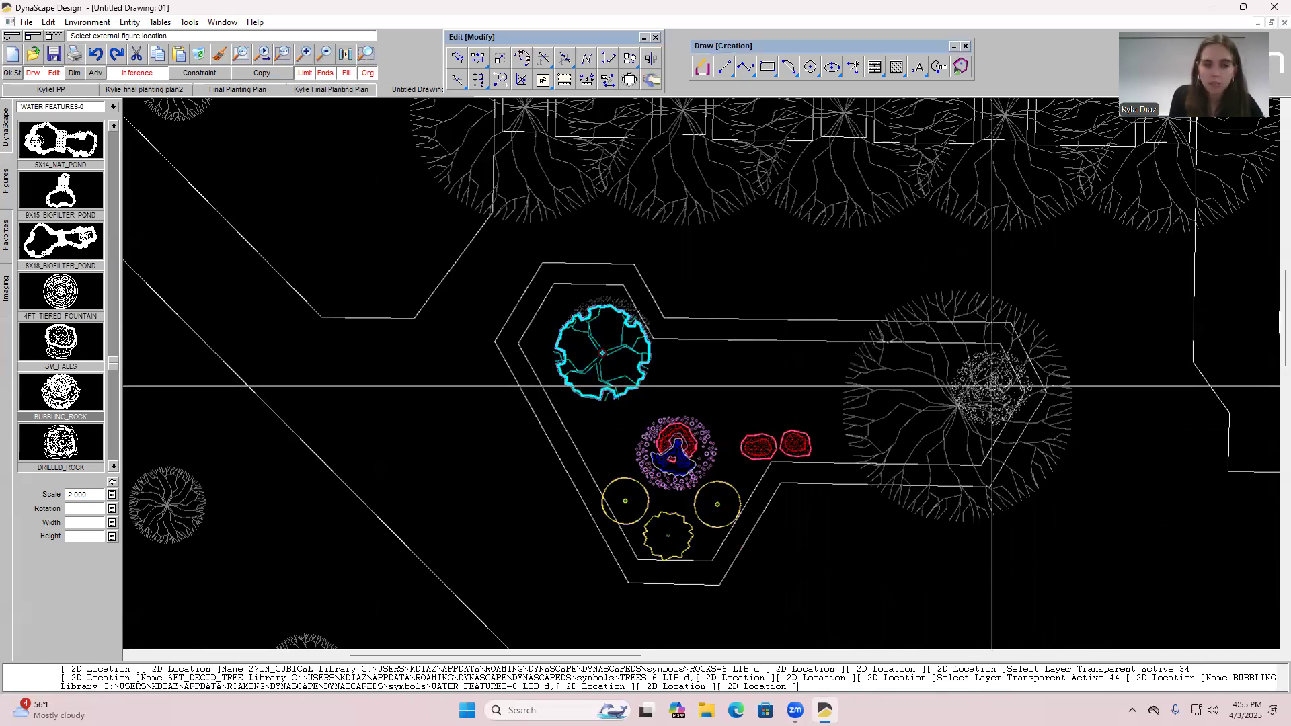
# Place a SEATED-M1 figure from the PEOPLE-6 library at scale 1, rotated to sit on the planting bed's southeastern border.
pyautogui.click(112, 108)
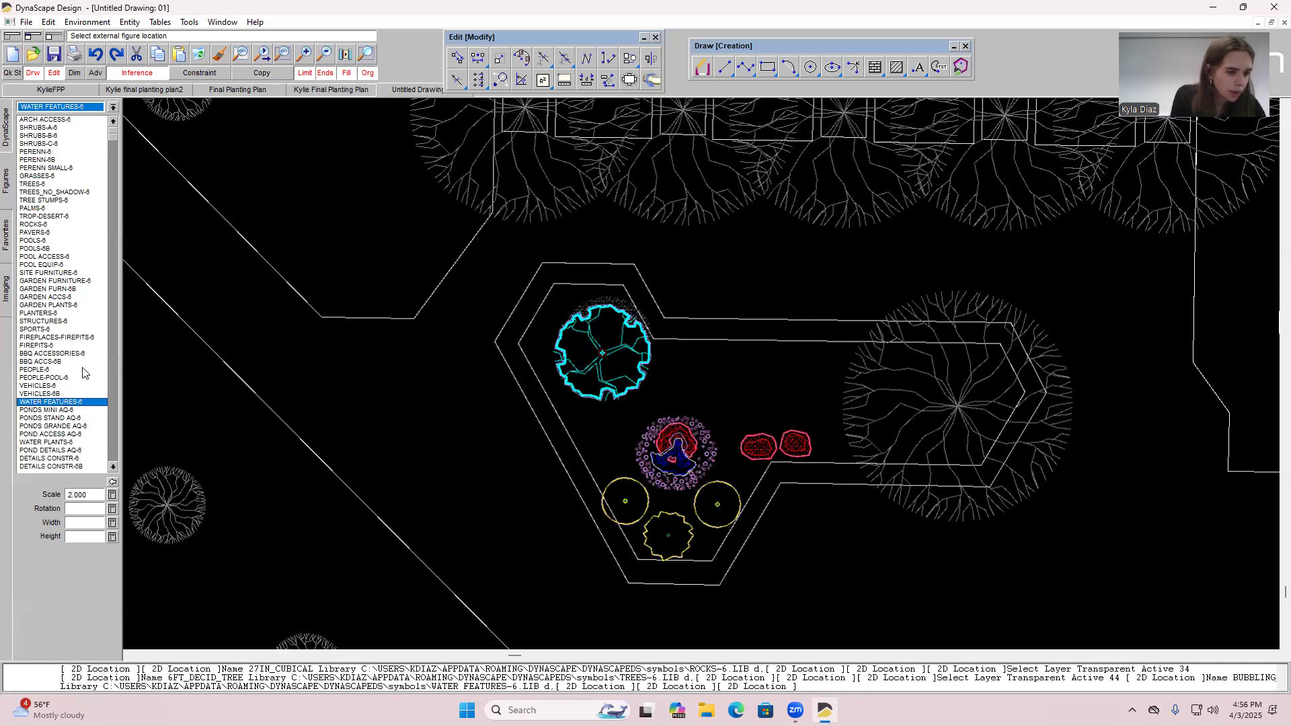
pyautogui.click(70, 370)
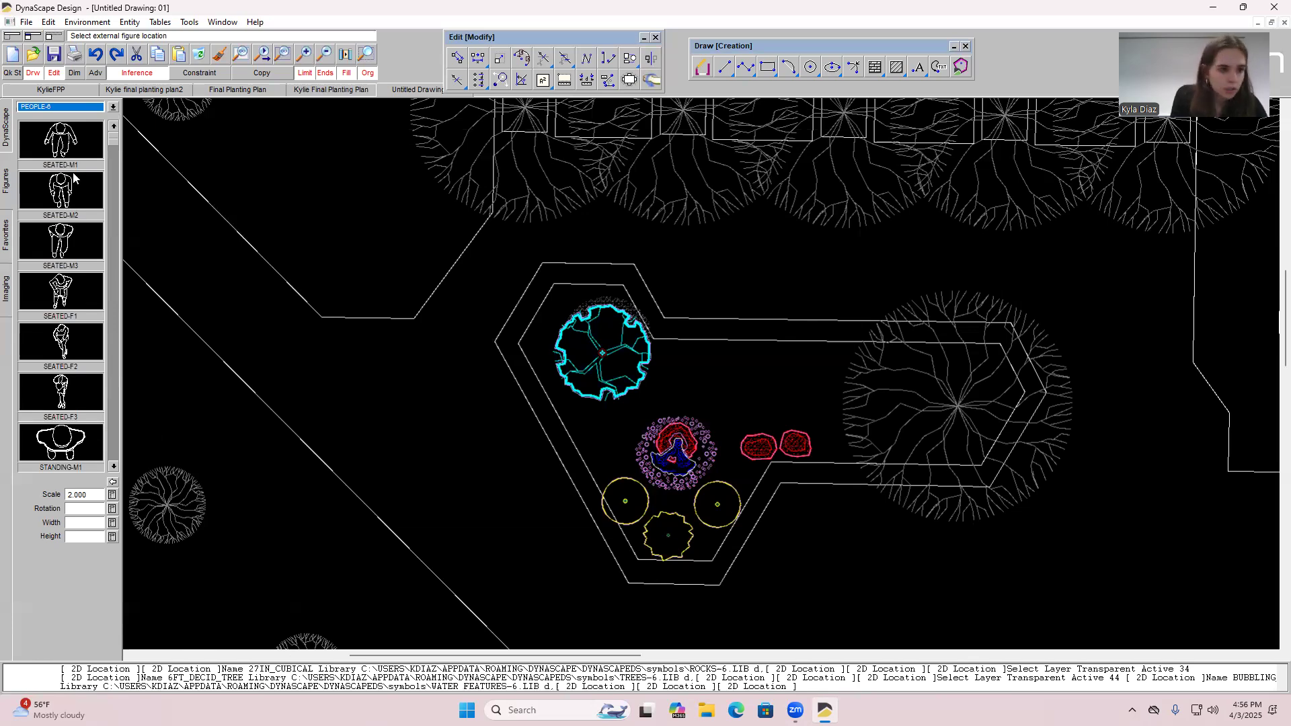
pyautogui.click(64, 146)
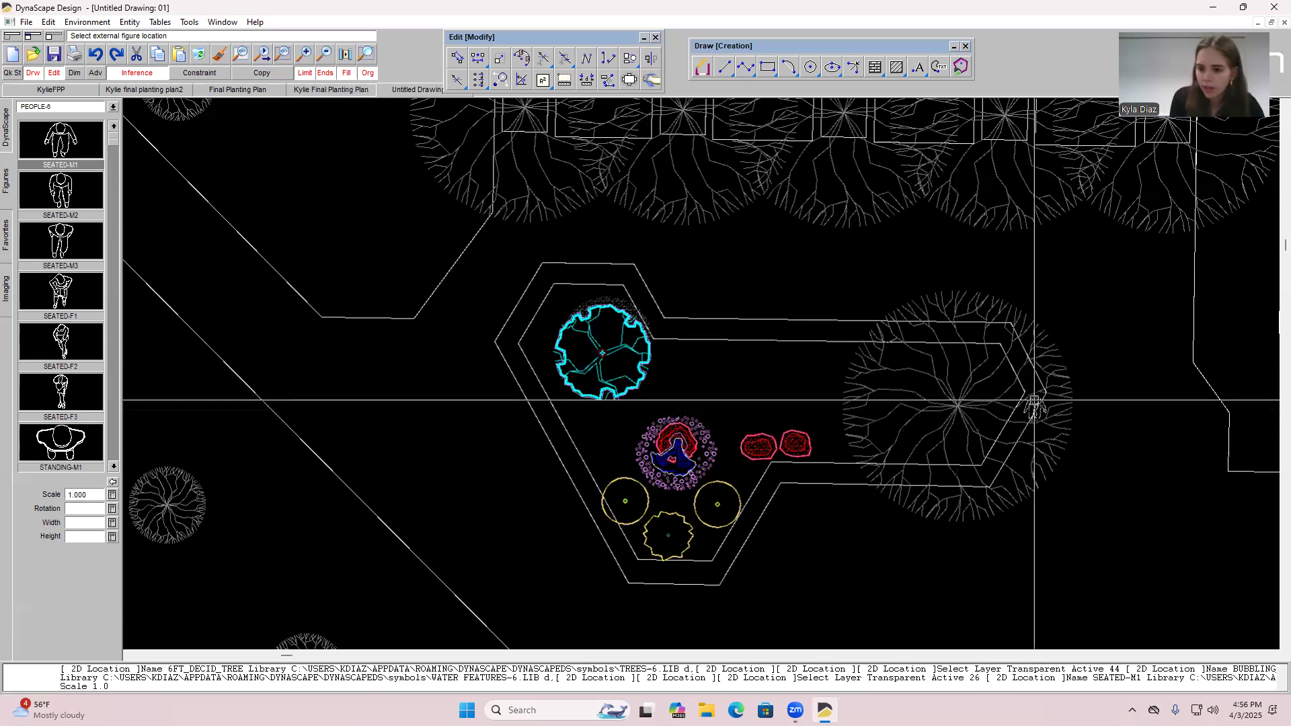
pyautogui.click(1013, 436)
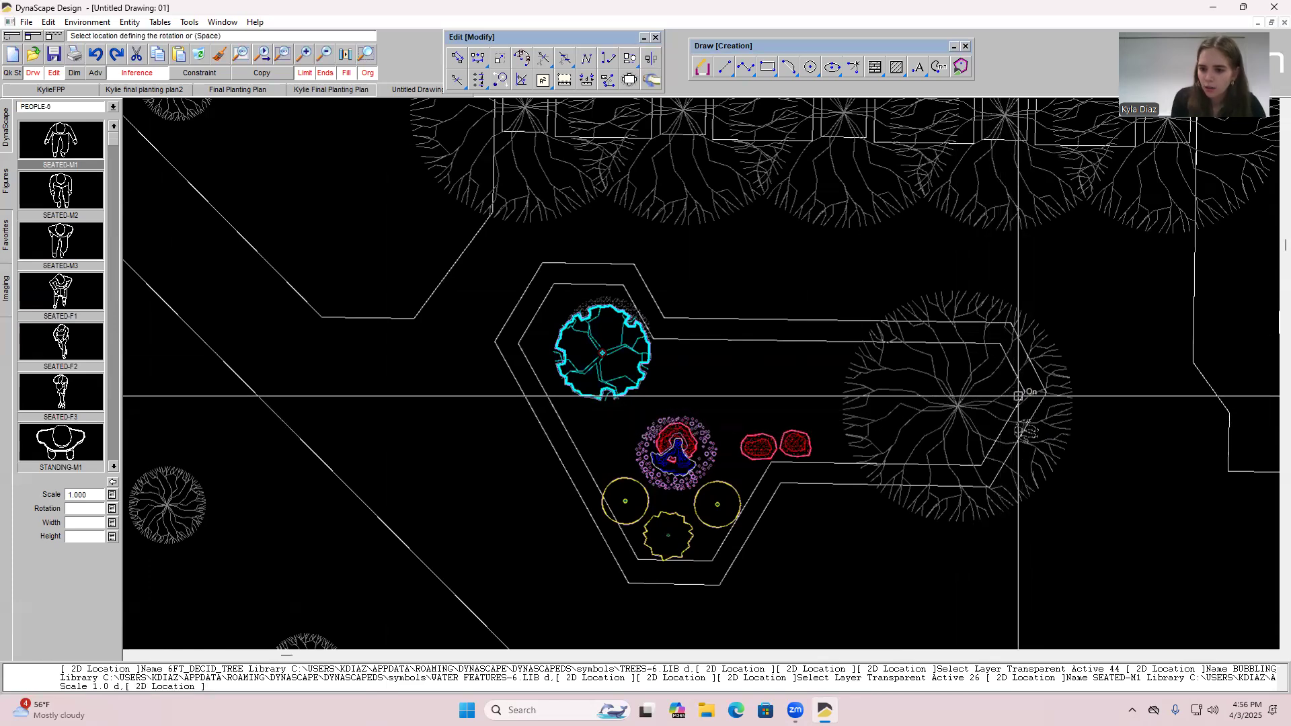
pyautogui.click(1018, 397)
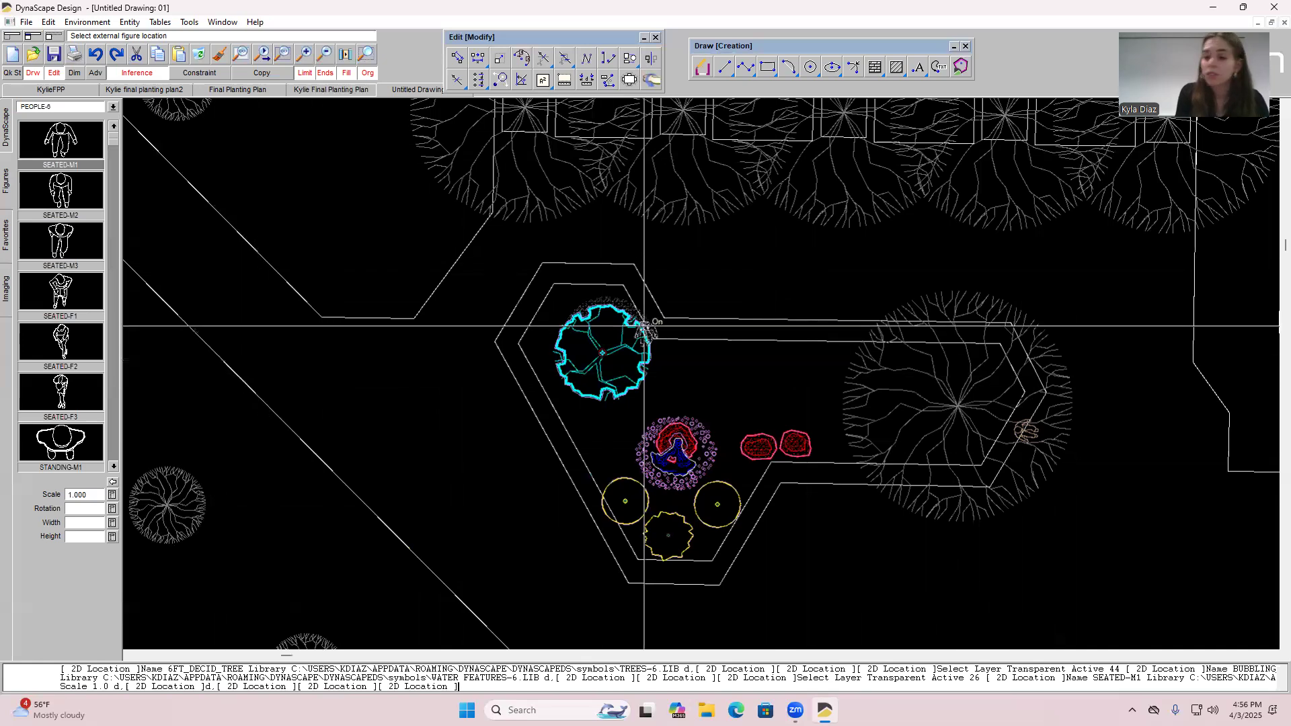
pyautogui.press('Escape')
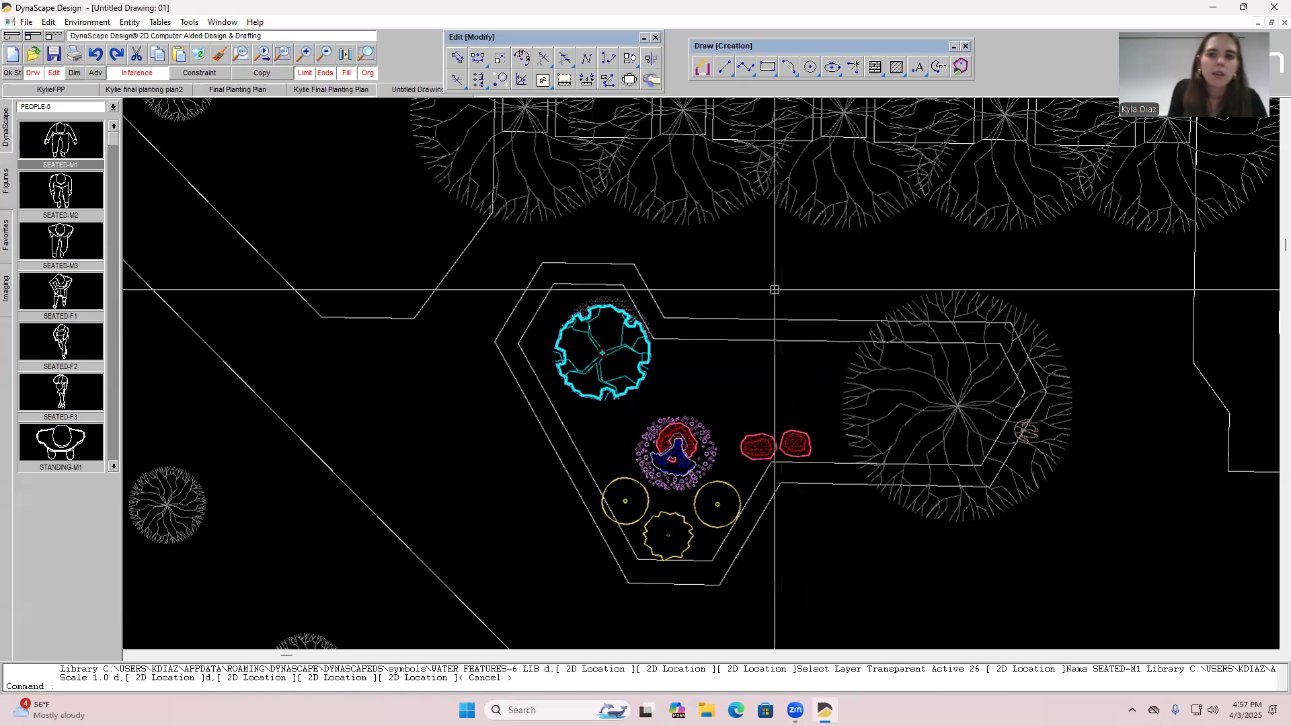
# Draw a diagonal line across the corner south of the planting bed, from the horizontal path edge to the slanted path edge.
pyautogui.scroll(-3, 728, 428)
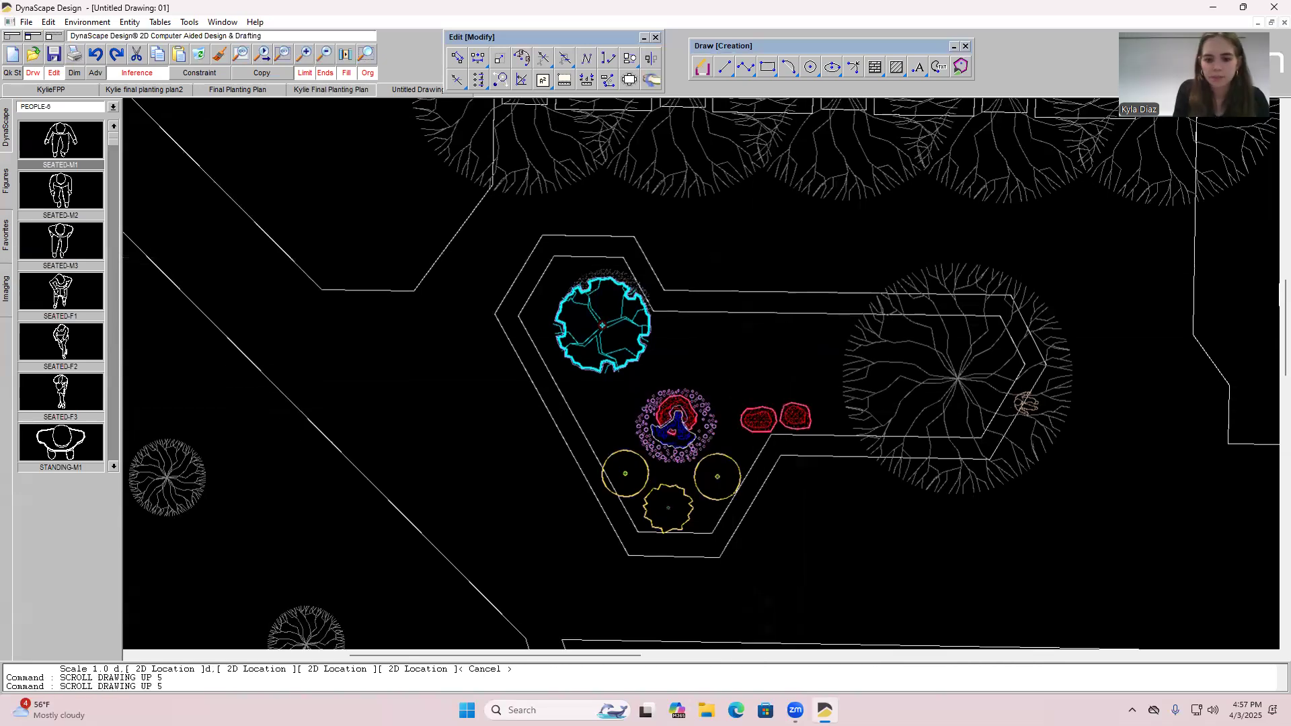
pyautogui.scroll(-2, 728, 428)
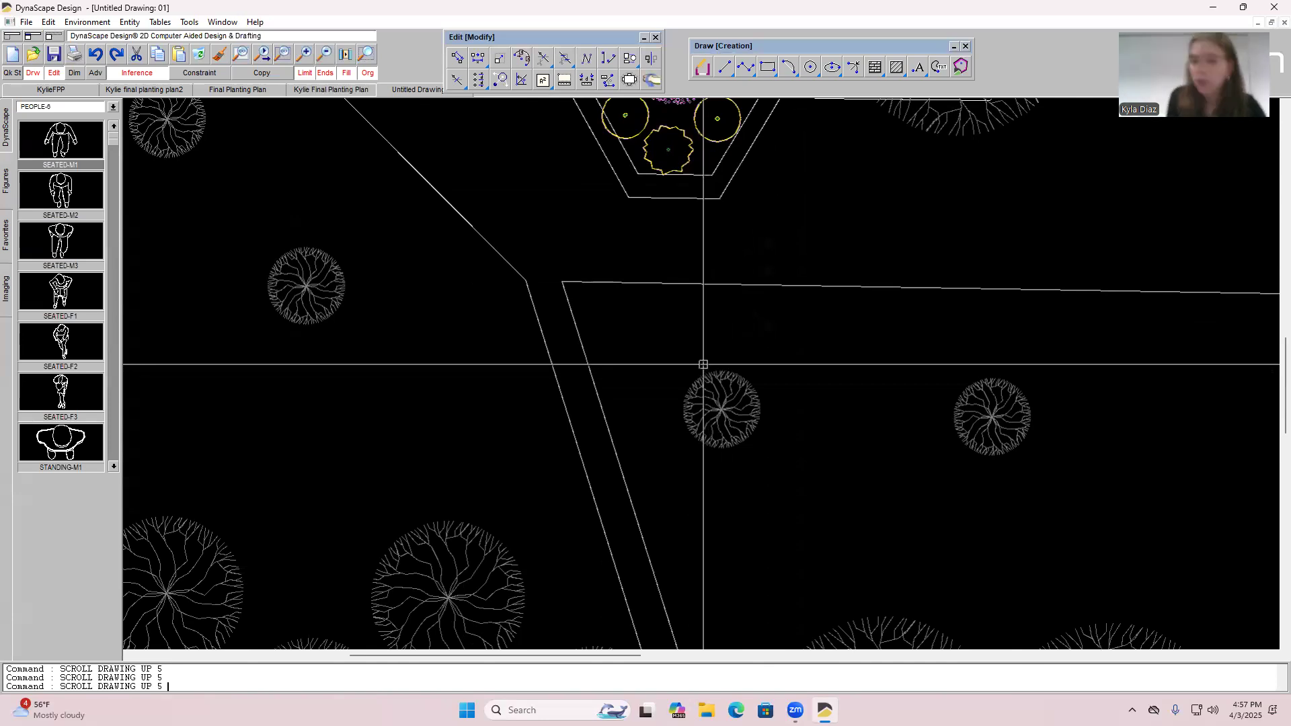
pyautogui.click(725, 69)
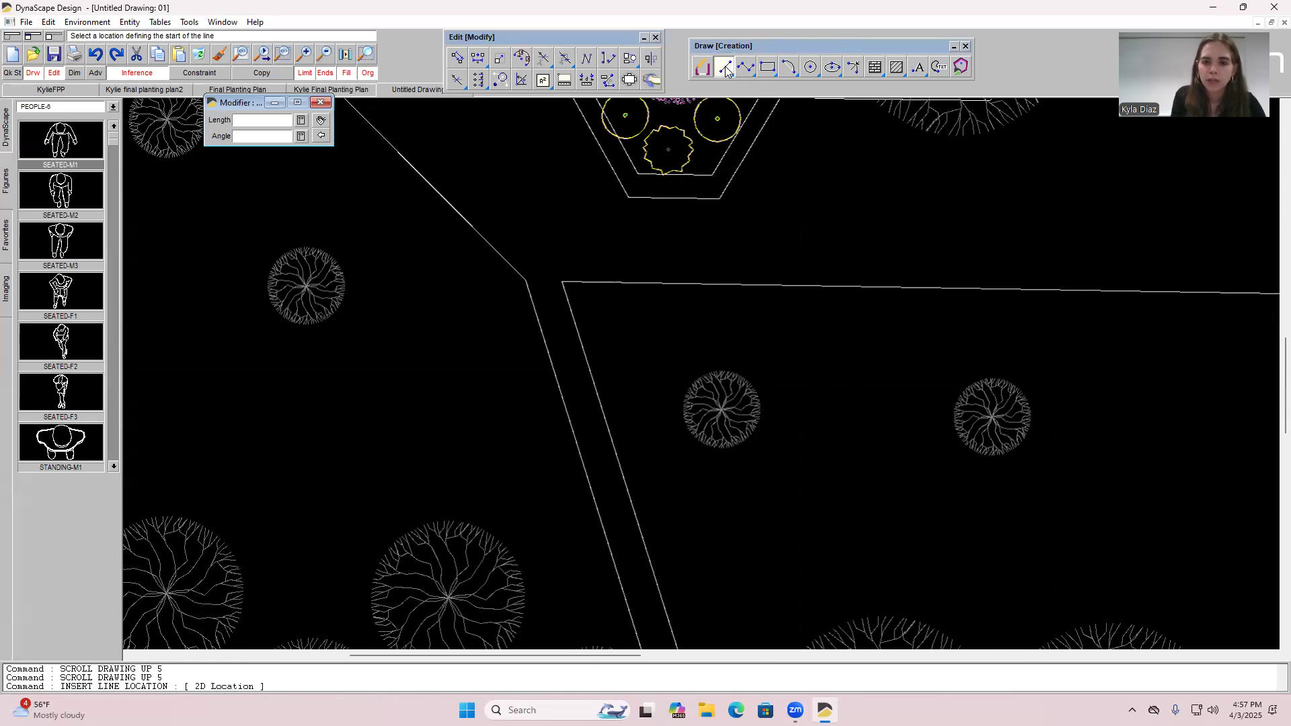
pyautogui.click(713, 284)
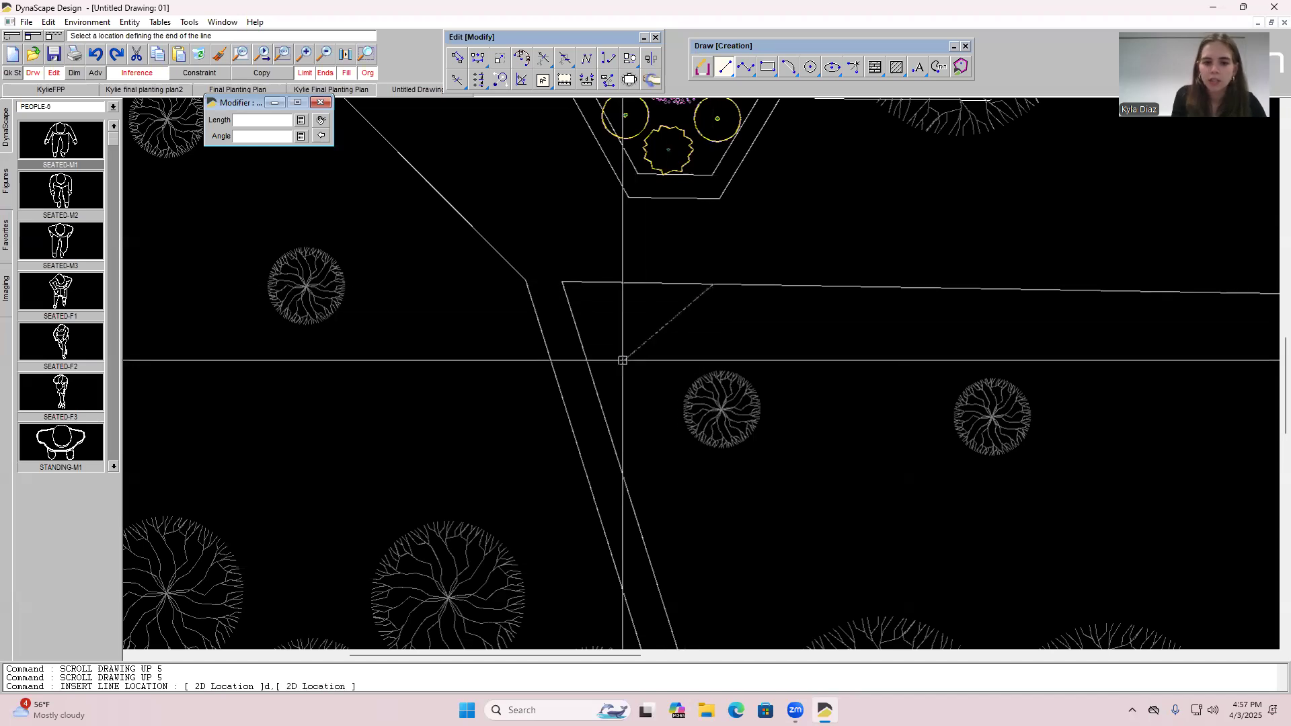
pyautogui.click(604, 410)
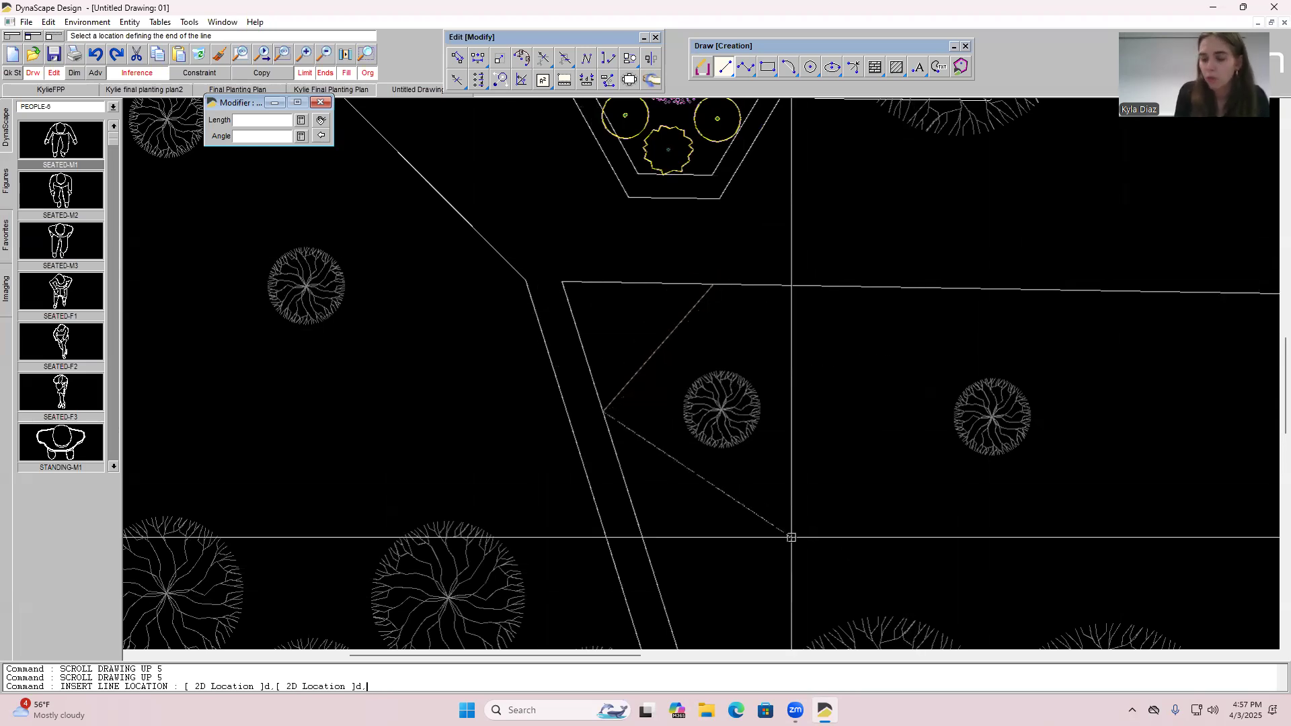
pyautogui.click(553, 352)
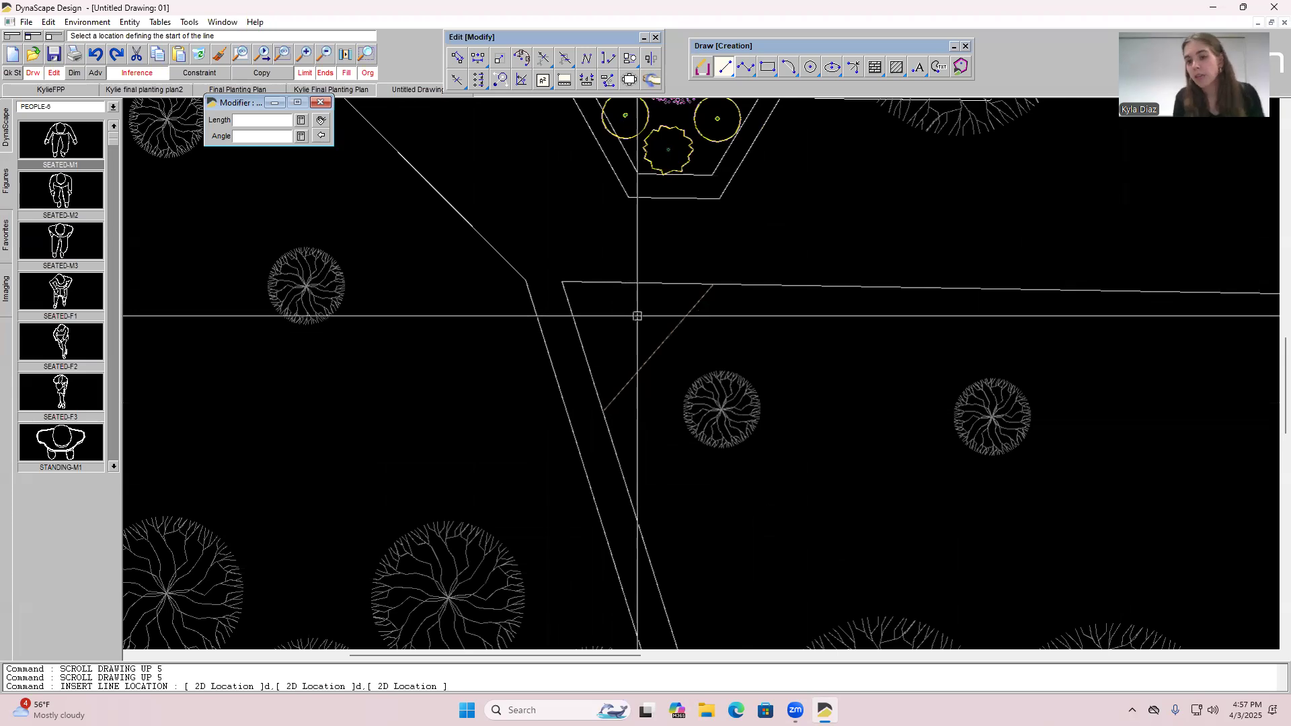
# Draw a second diagonal line southeast of the first and roughly parallel to it, between the same two path edges.
pyautogui.click(745, 286)
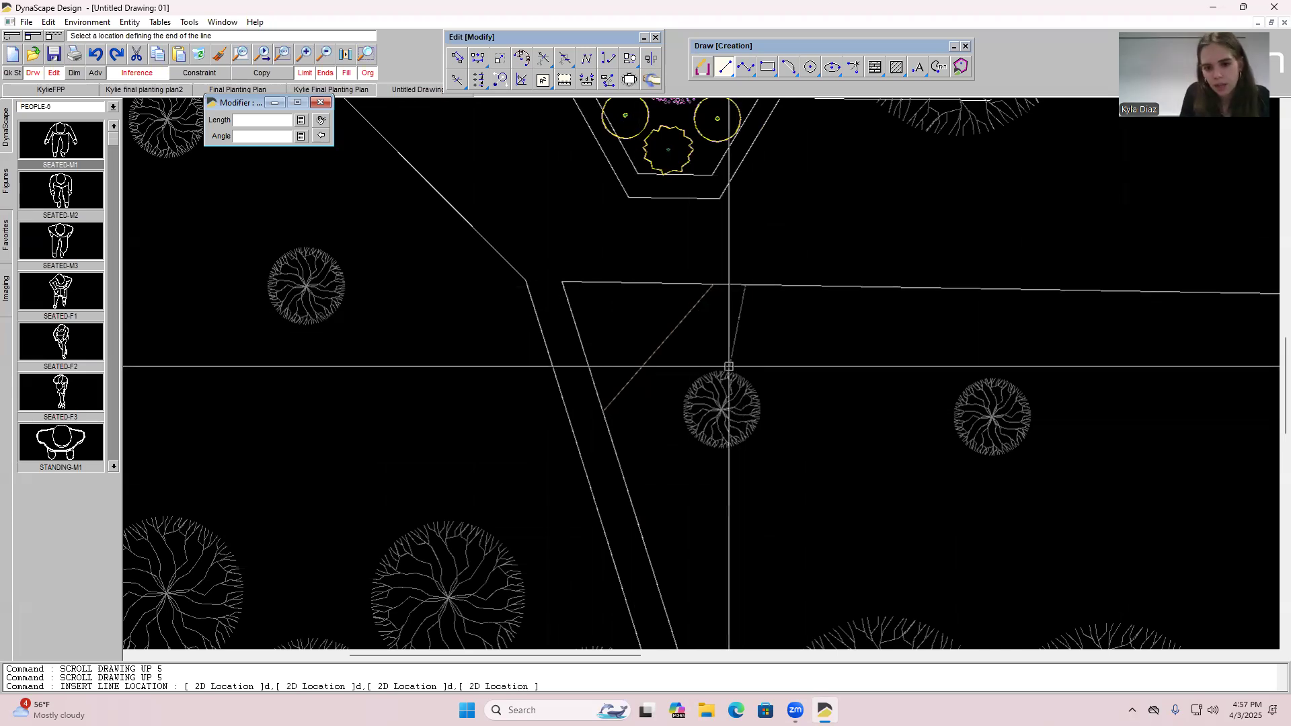
pyautogui.click(613, 438)
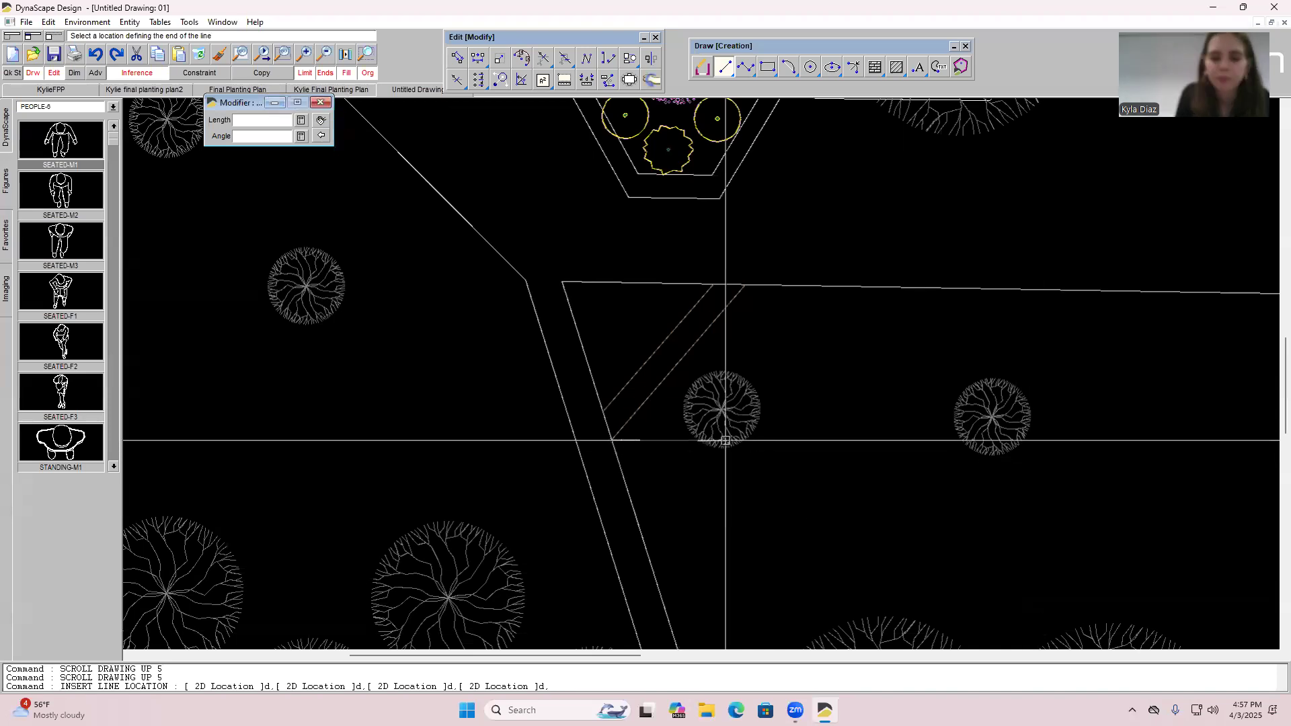
pyautogui.click(591, 375)
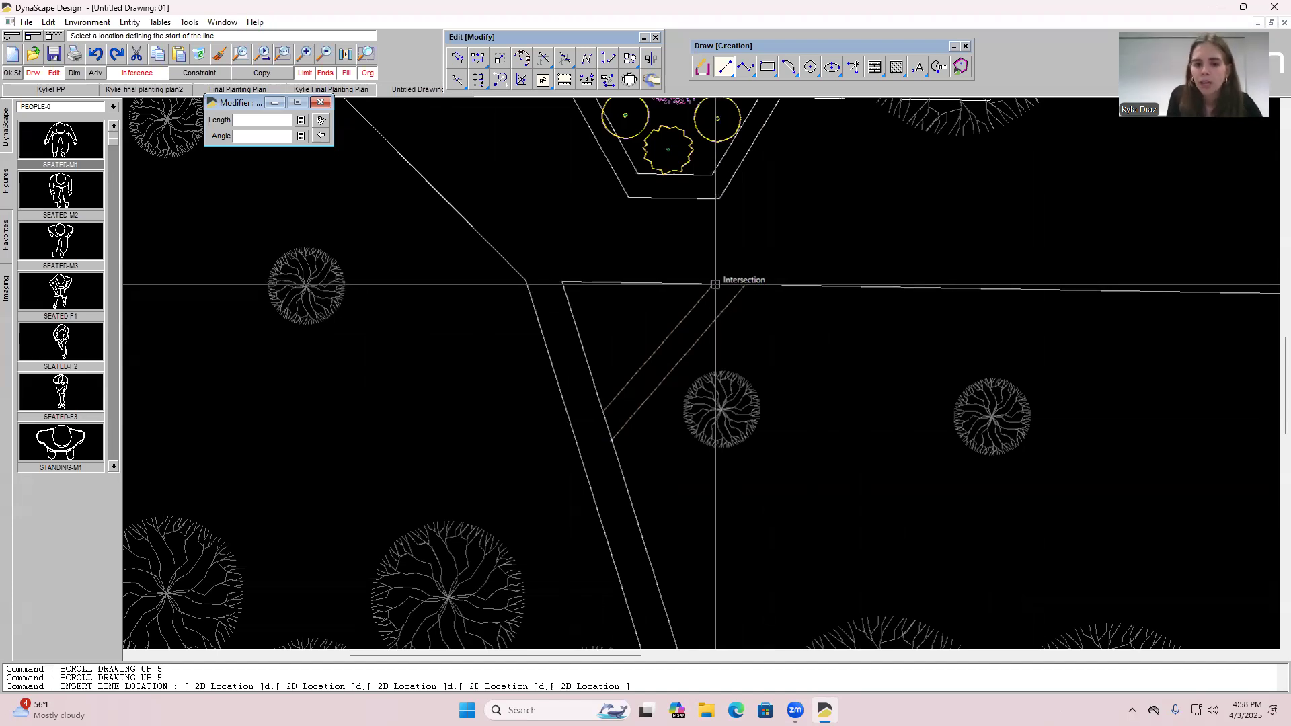
# Close both ends of the diagonal strip with short lines joining its two edges along the horizontal and slanted path edges.
pyautogui.click(306, 55)
pyautogui.click(728, 295)
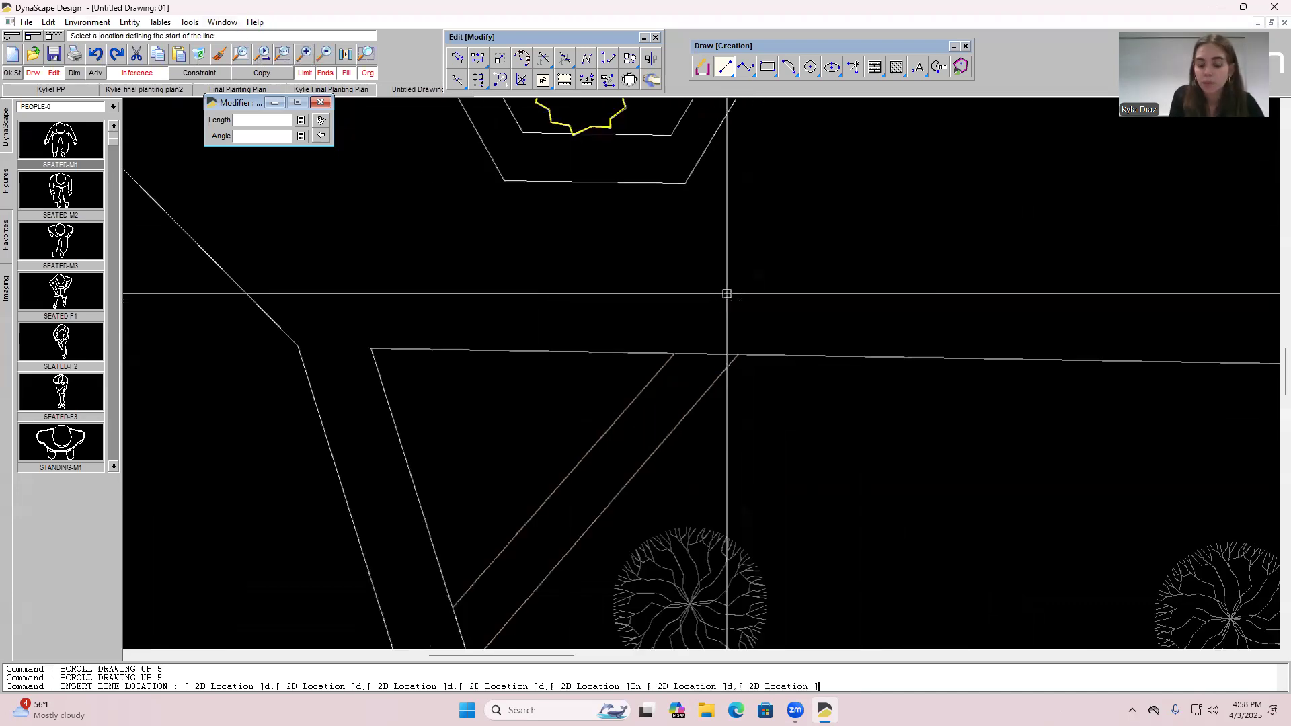
pyautogui.click(673, 353)
pyautogui.click(738, 353)
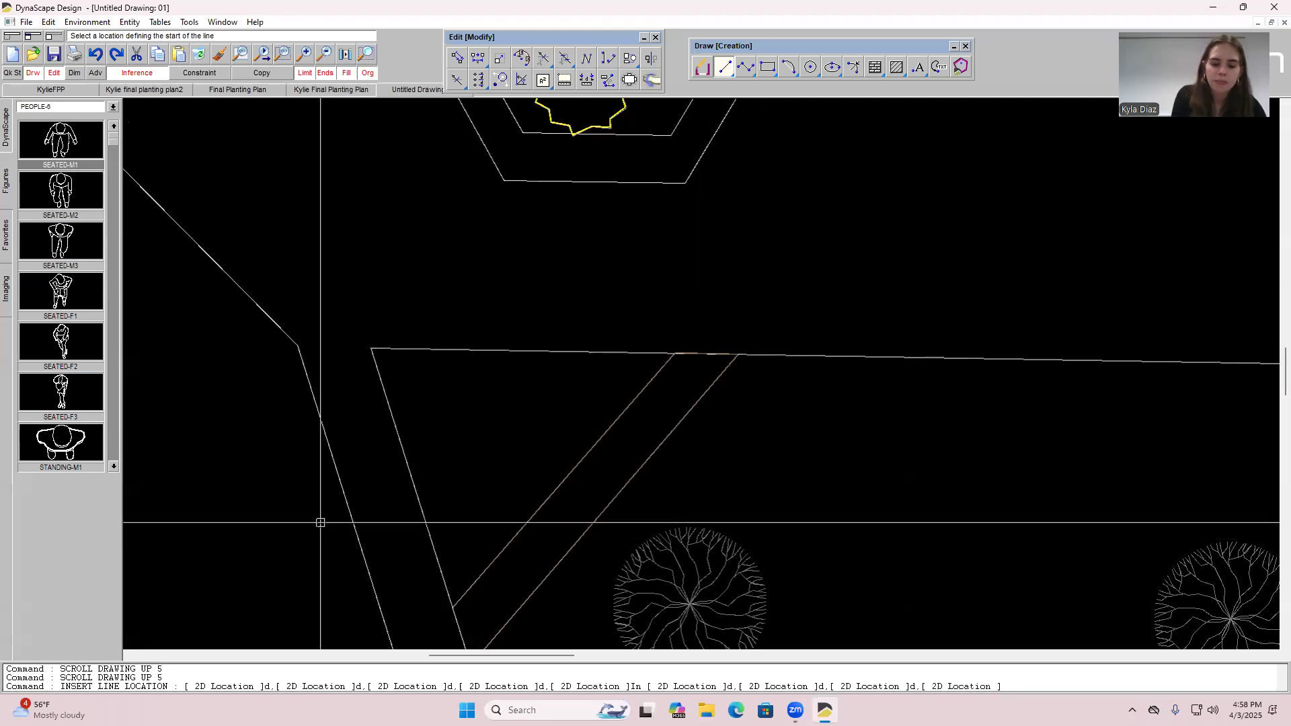
pyautogui.scroll(-5, 317, 519)
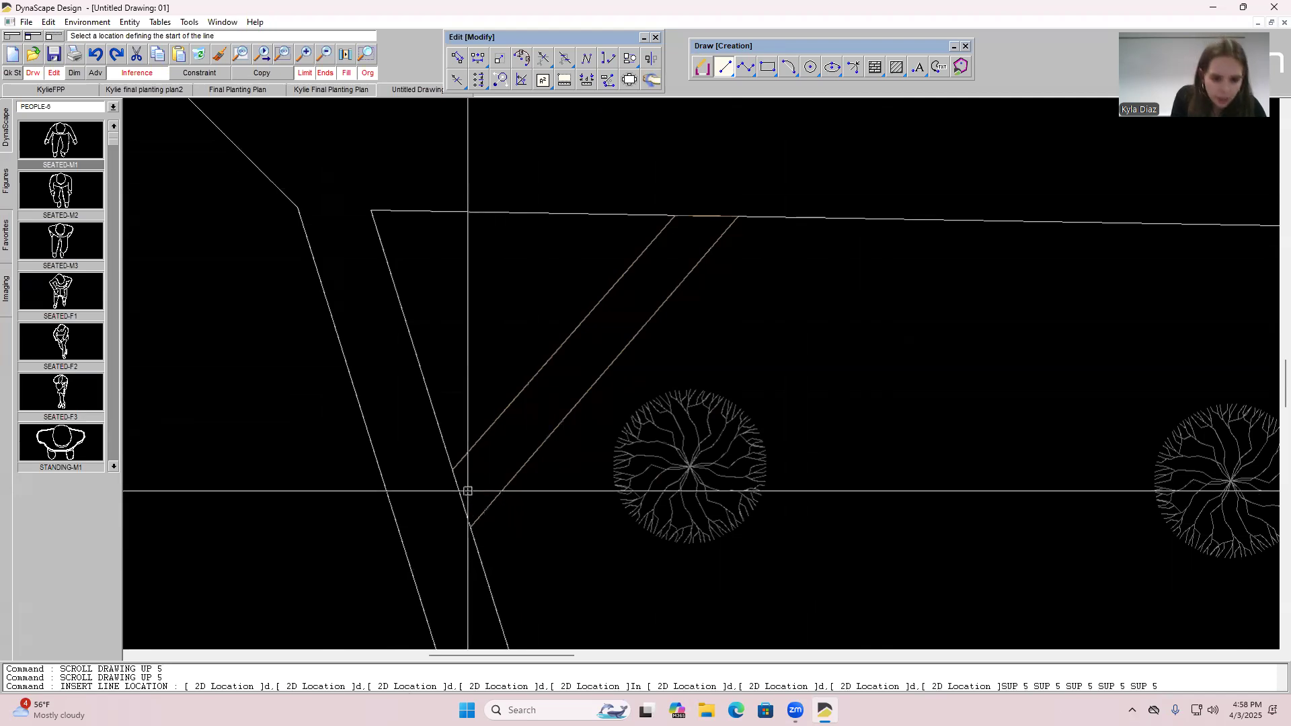
pyautogui.click(470, 524)
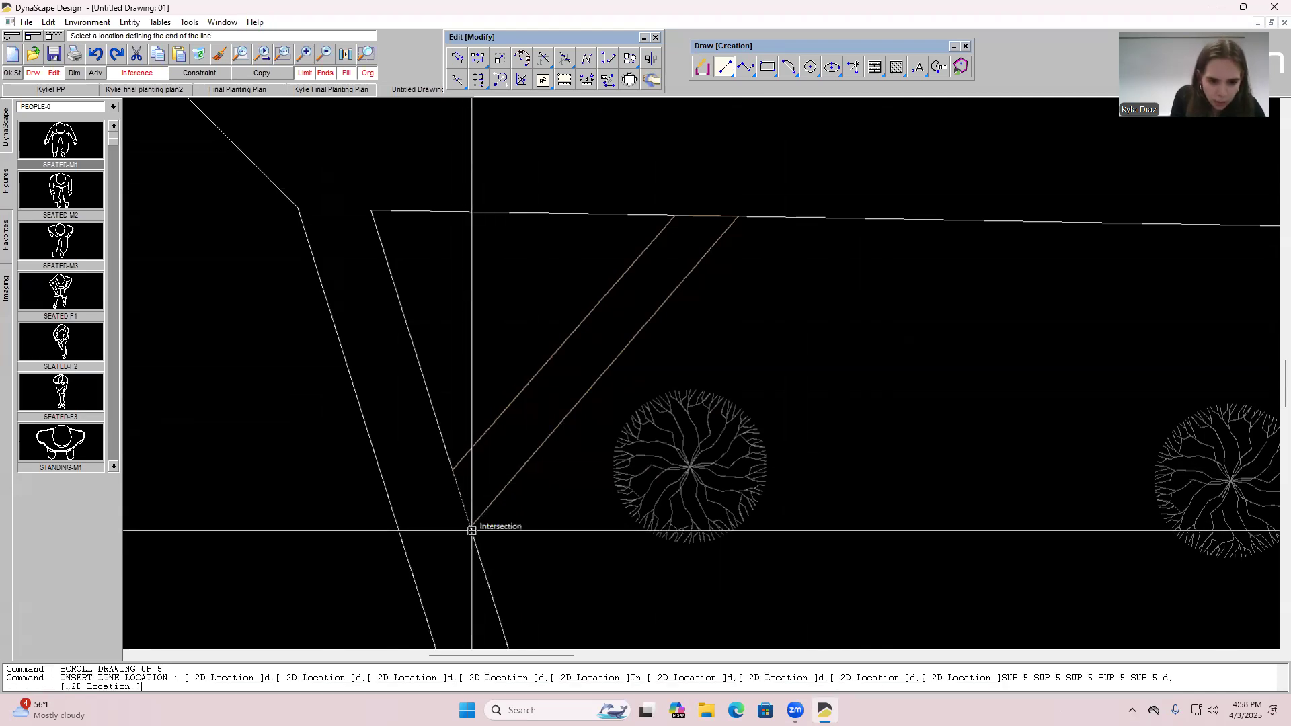
pyautogui.click(706, 508)
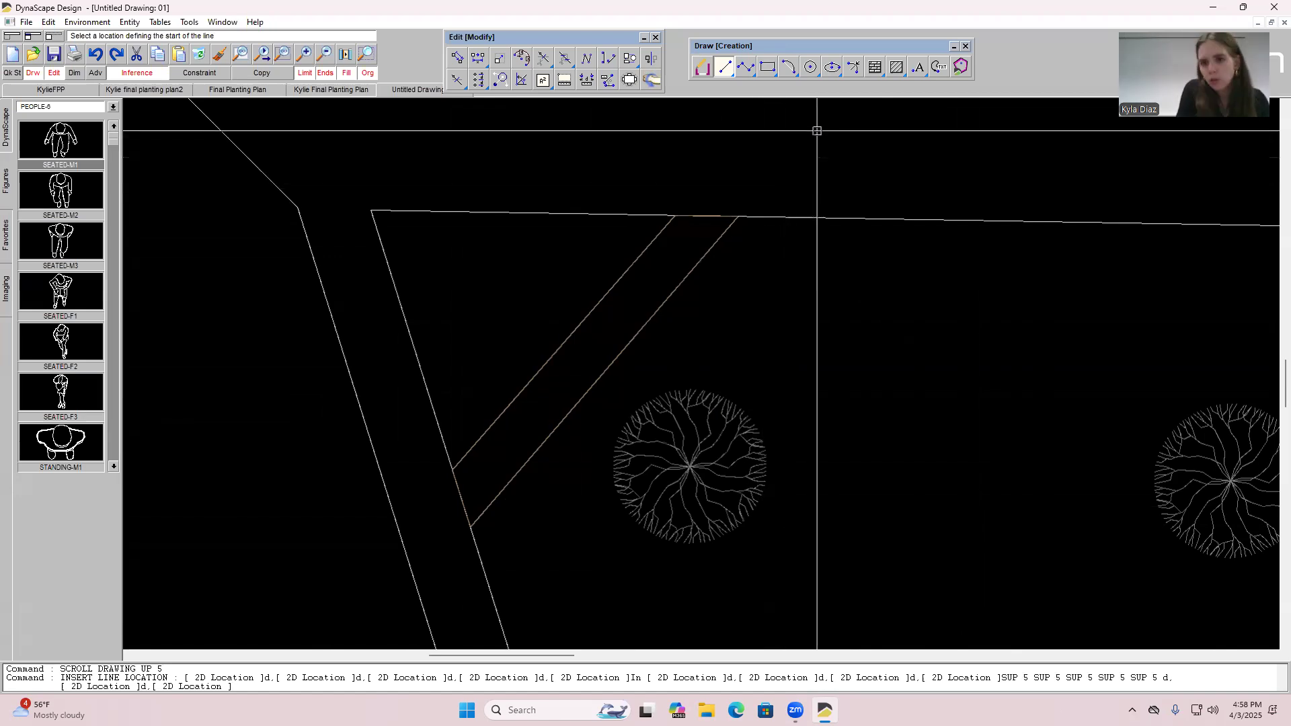
# Start an Insert Hatch, preview several patterns in the DynaSCAPE Patterns library and choose FIELDSTONE.
pyautogui.click(876, 67)
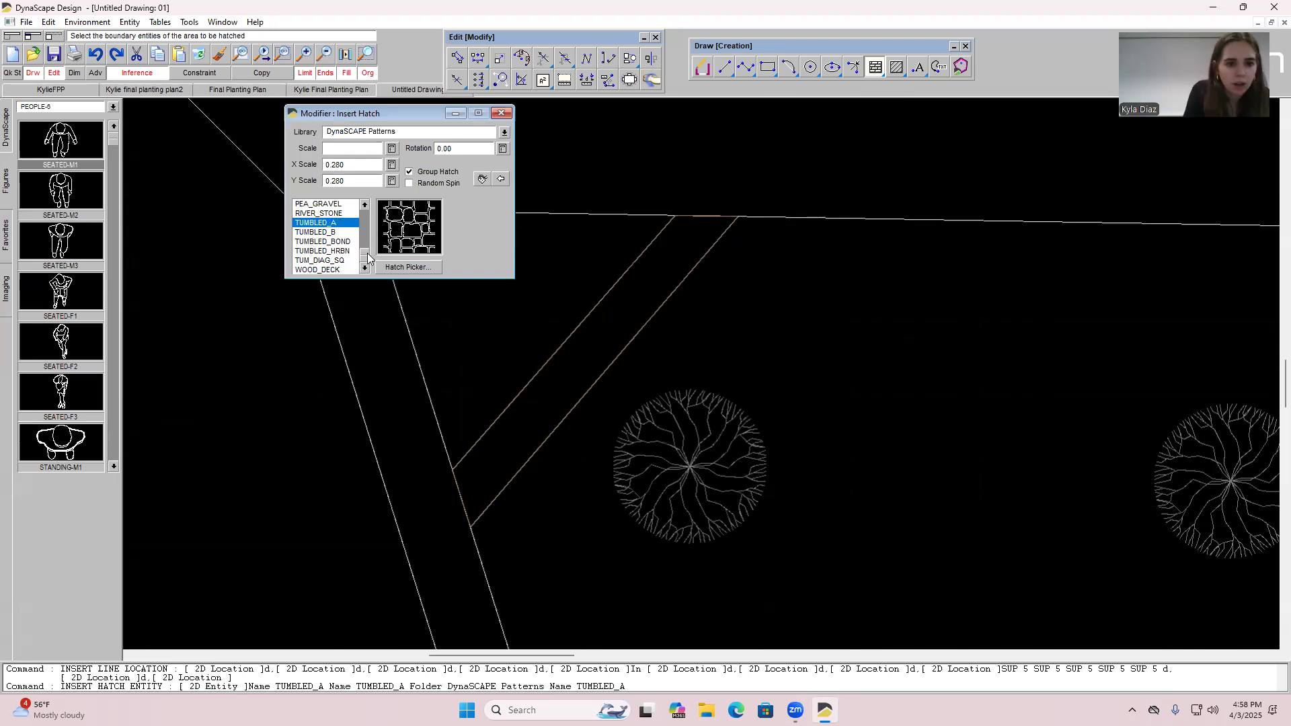
pyautogui.moveTo(368, 258); pyautogui.dragTo(369, 209)
pyautogui.click(340, 253)
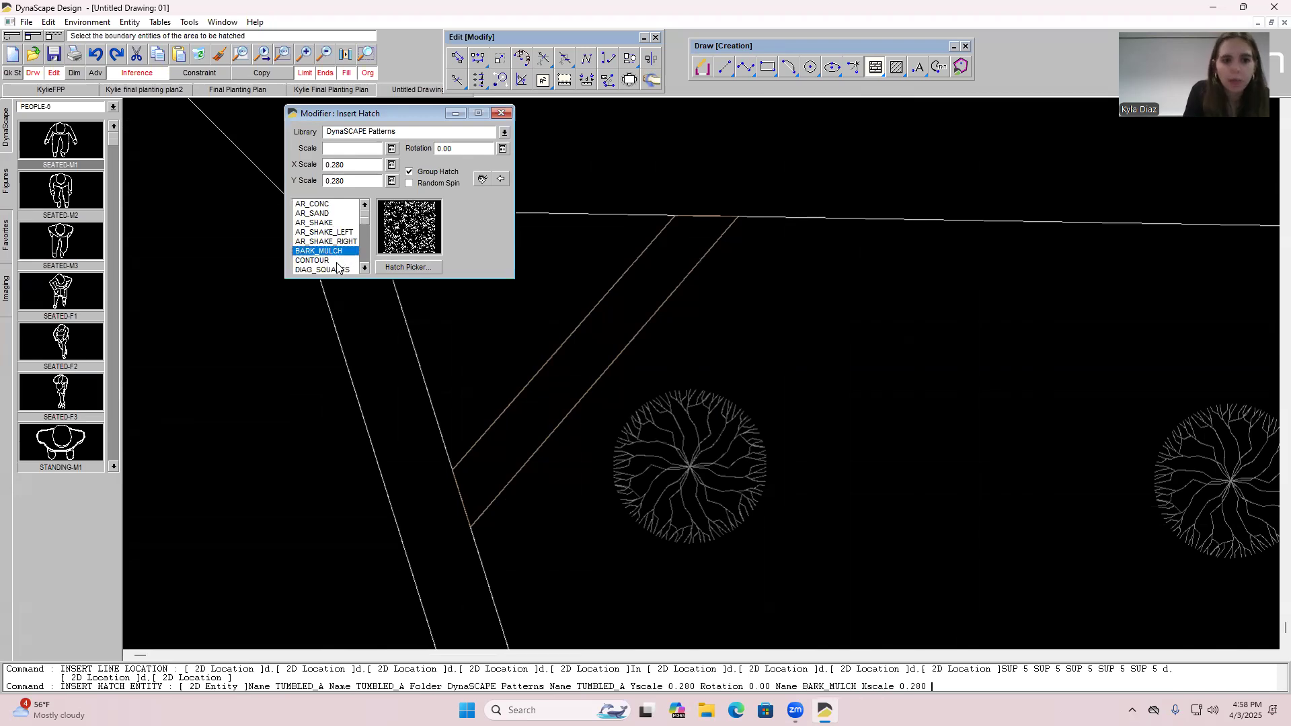
pyautogui.click(333, 223)
pyautogui.moveTo(364, 215); pyautogui.dragTo(366, 239)
pyautogui.click(333, 251)
pyautogui.click(338, 232)
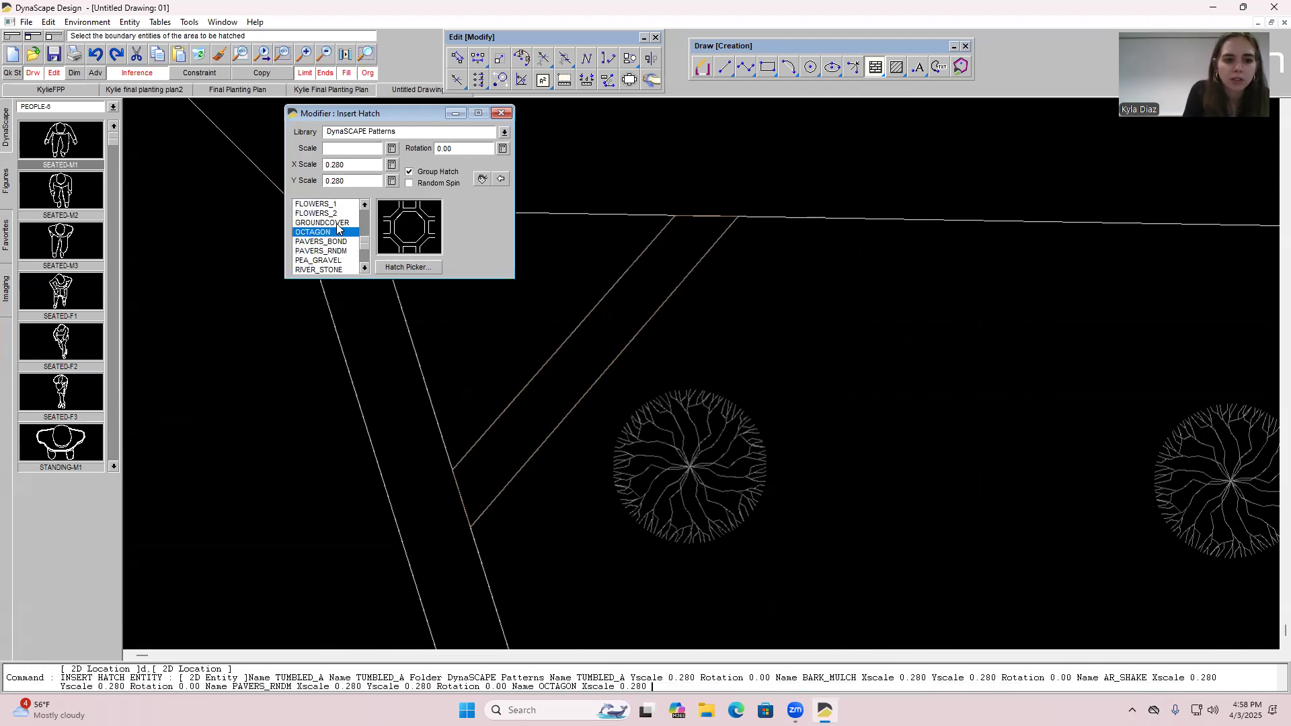
pyautogui.click(336, 223)
pyautogui.click(334, 233)
pyautogui.click(339, 261)
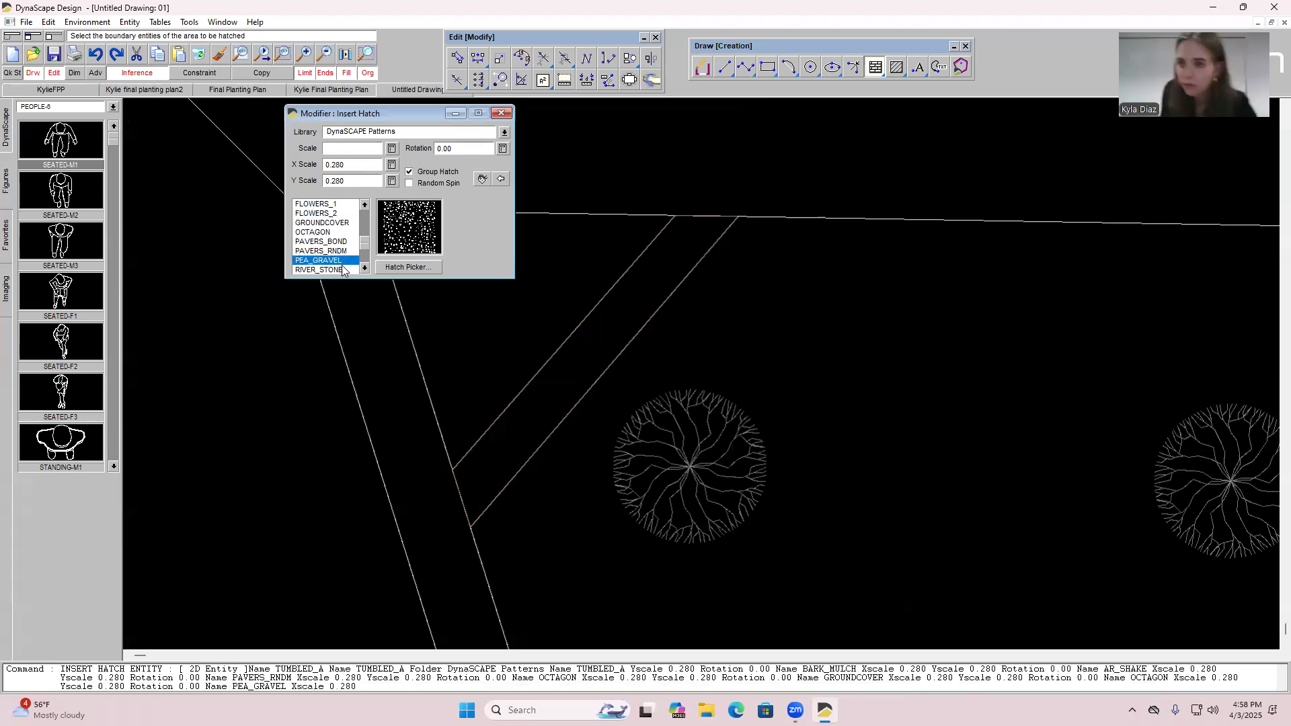
pyautogui.moveTo(364, 248); pyautogui.dragTo(371, 226)
pyautogui.click(344, 261)
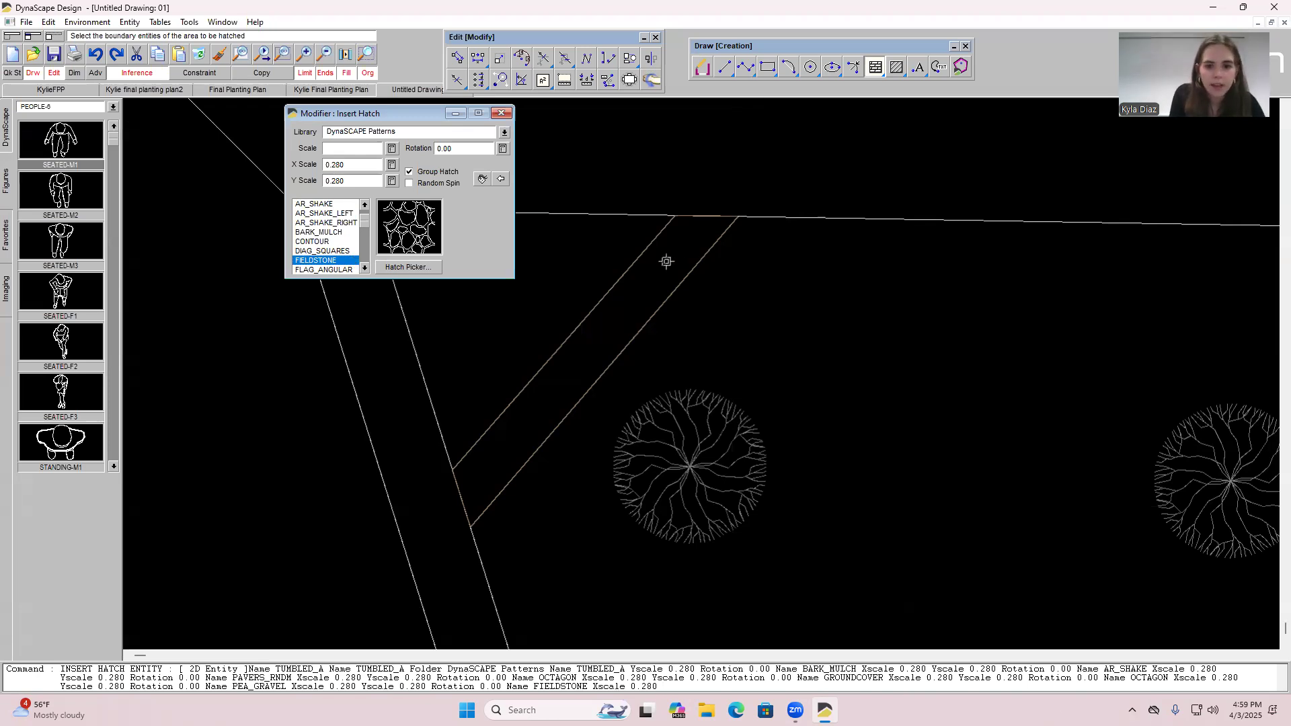
pyautogui.click(641, 255)
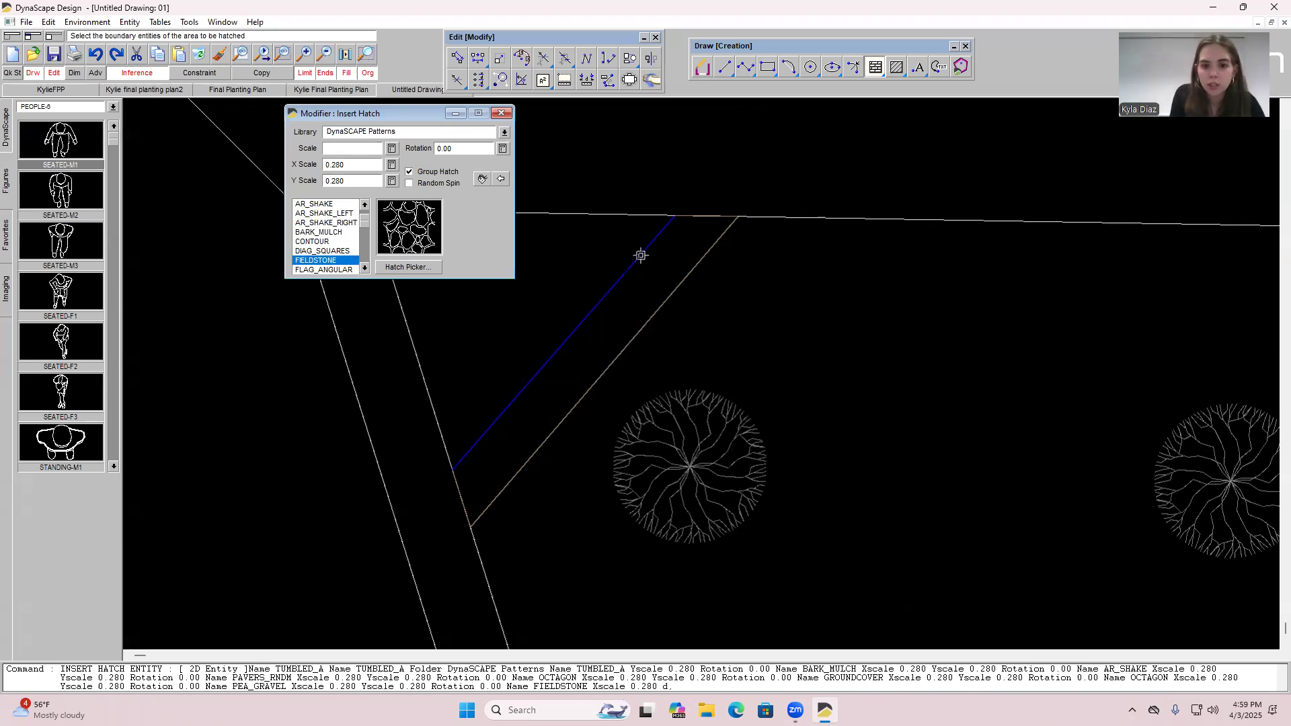
pyautogui.click(695, 217)
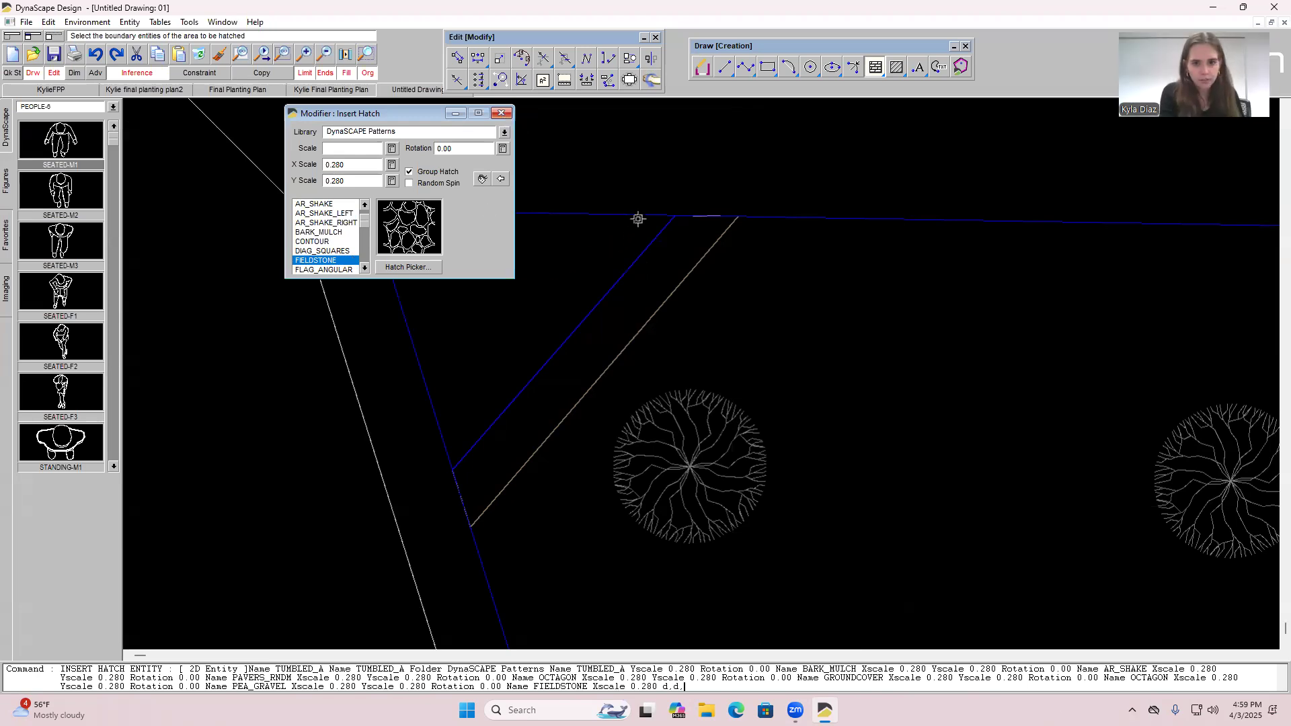
pyautogui.click(639, 217)
pyautogui.click(562, 148)
pyautogui.click(508, 117)
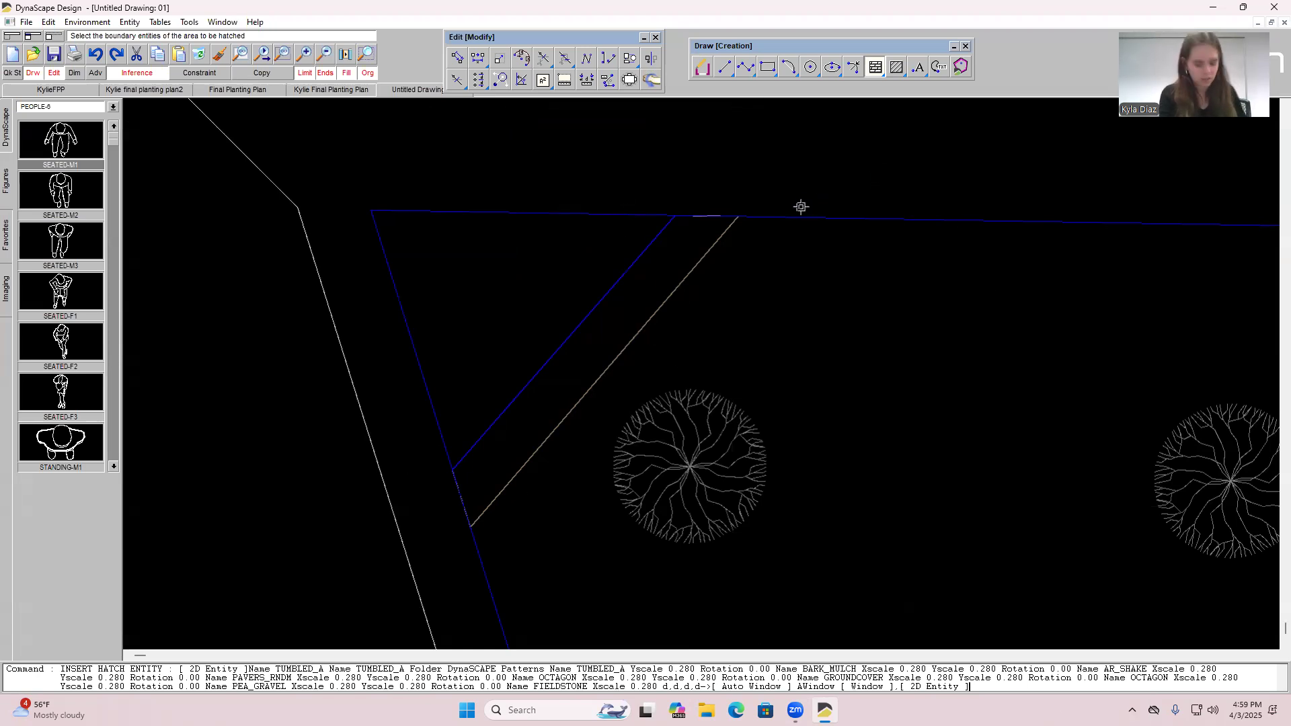
pyautogui.press('Escape')
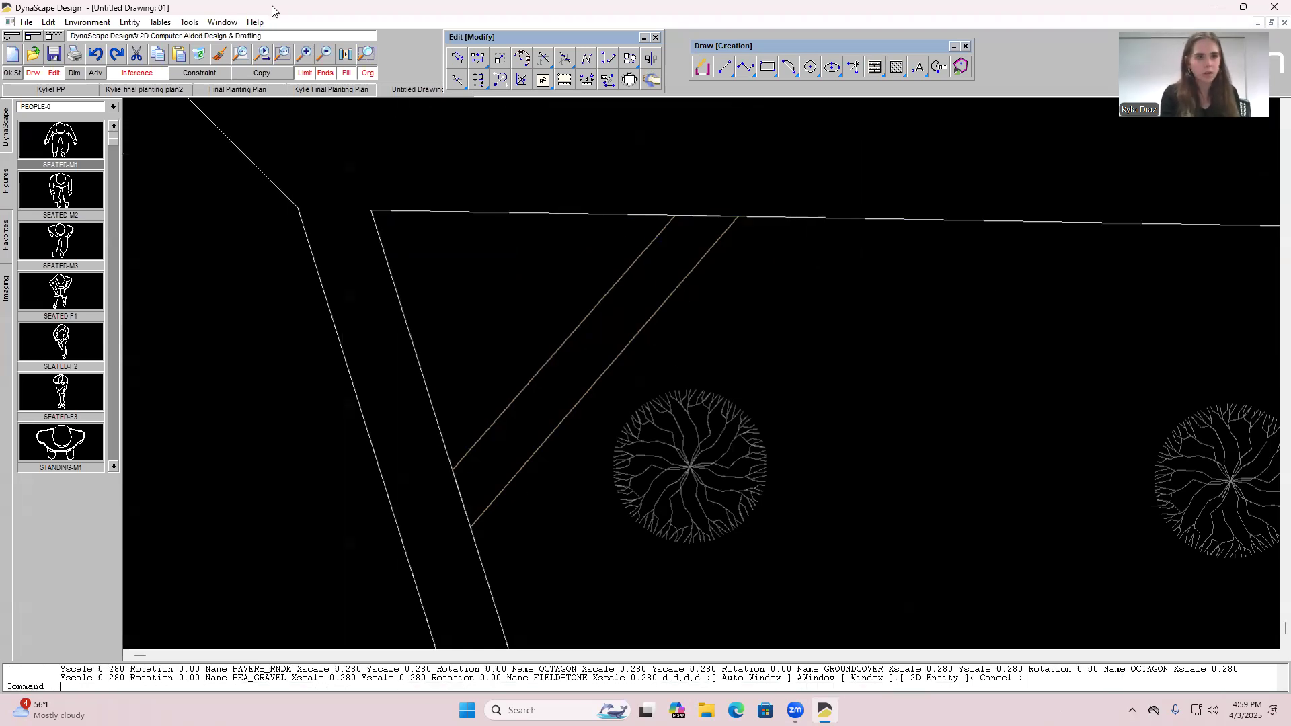
# Start a FIELDSTONE hatch and select the diagonal strip's short northern end line and both long edges as boundaries.
pyautogui.click(299, 59)
pyautogui.click(707, 233)
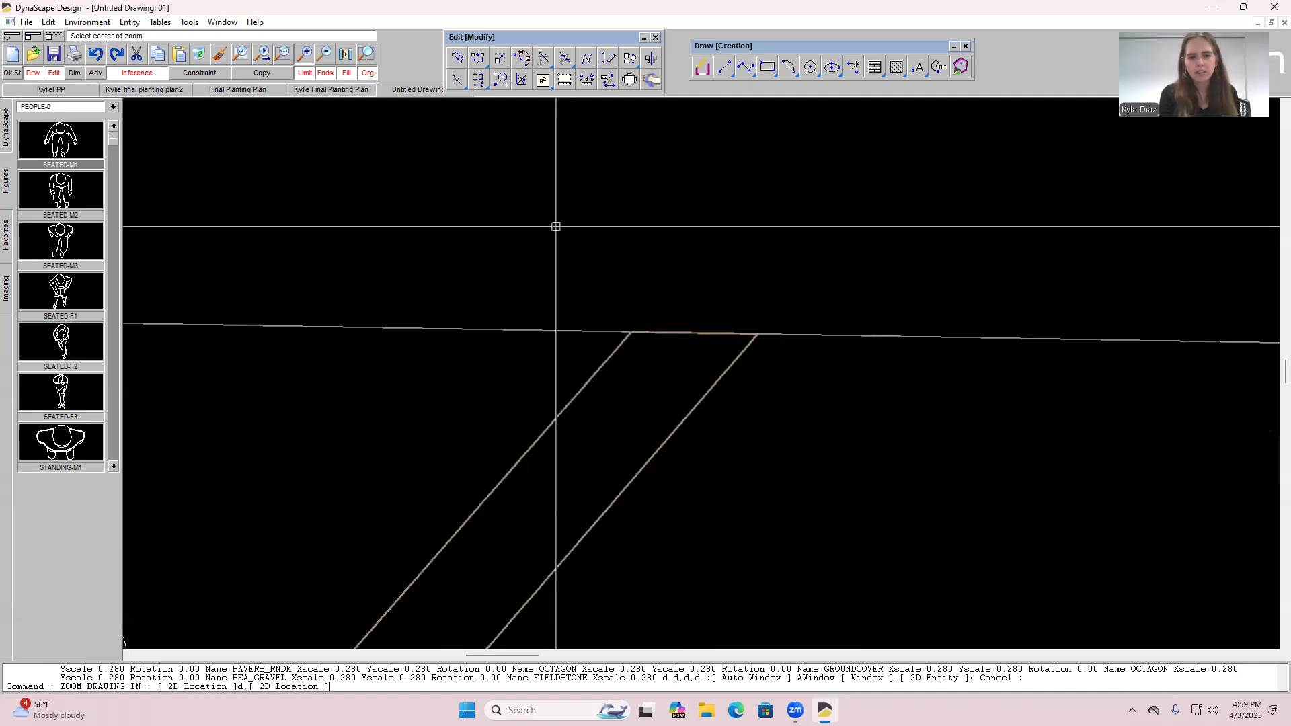
pyautogui.click(721, 372)
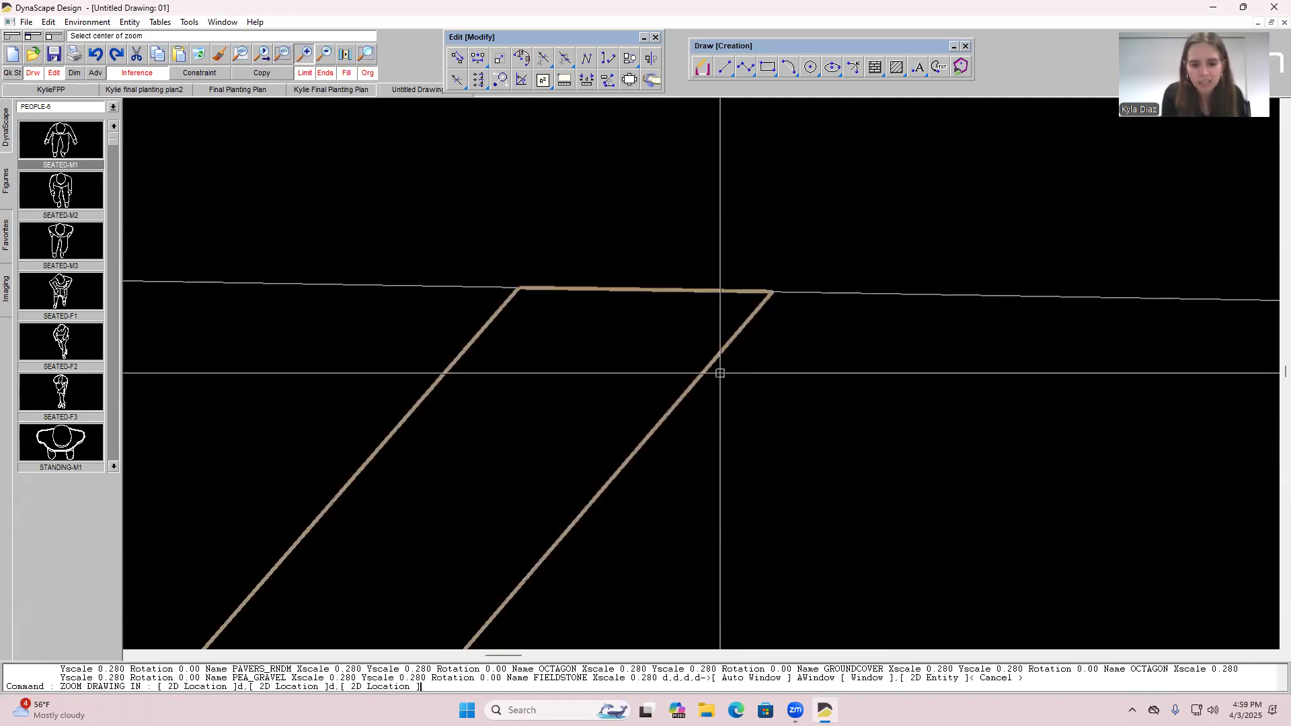
pyautogui.click(875, 68)
pyautogui.click(651, 290)
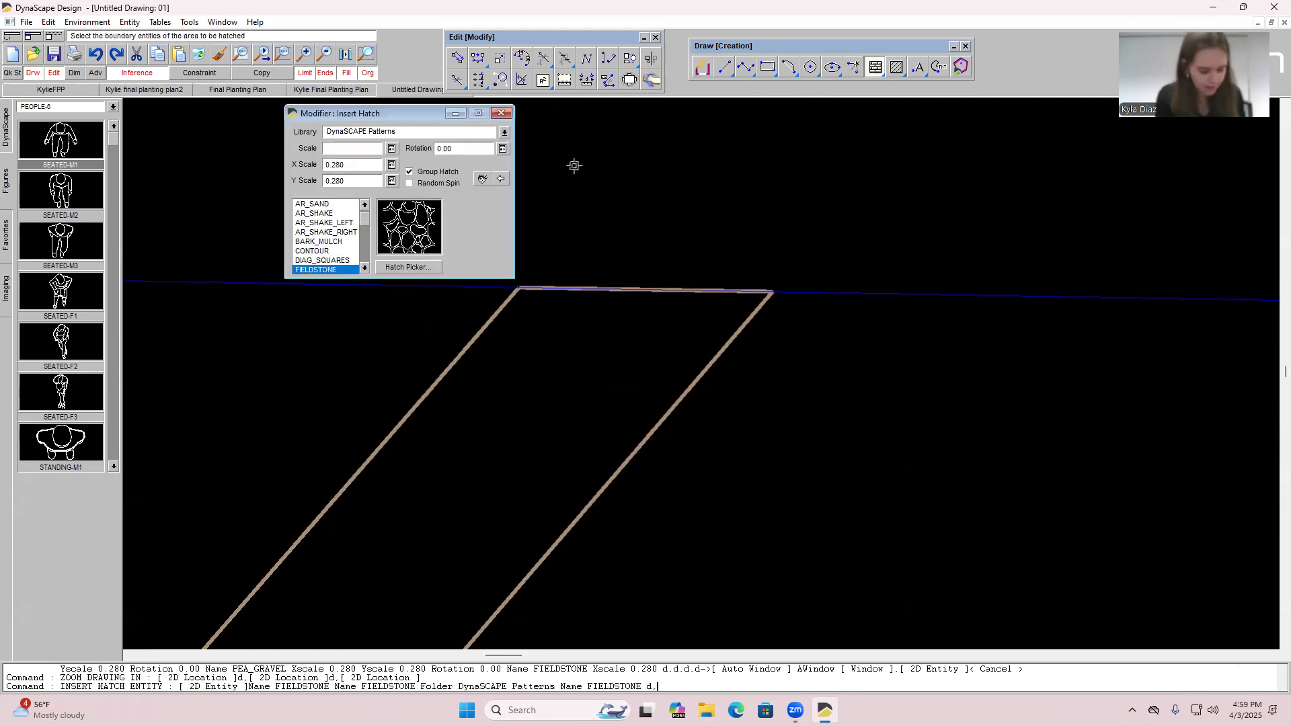
pyautogui.click(501, 113)
pyautogui.click(876, 68)
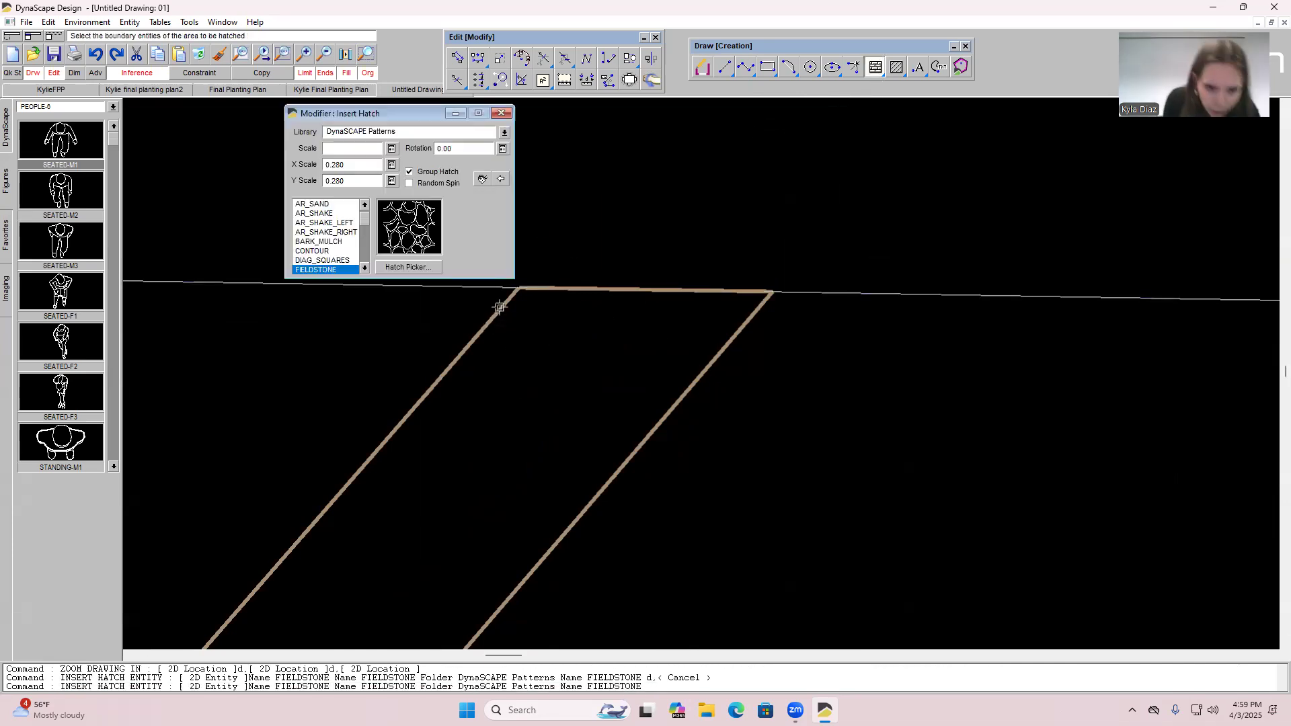
pyautogui.click(542, 291)
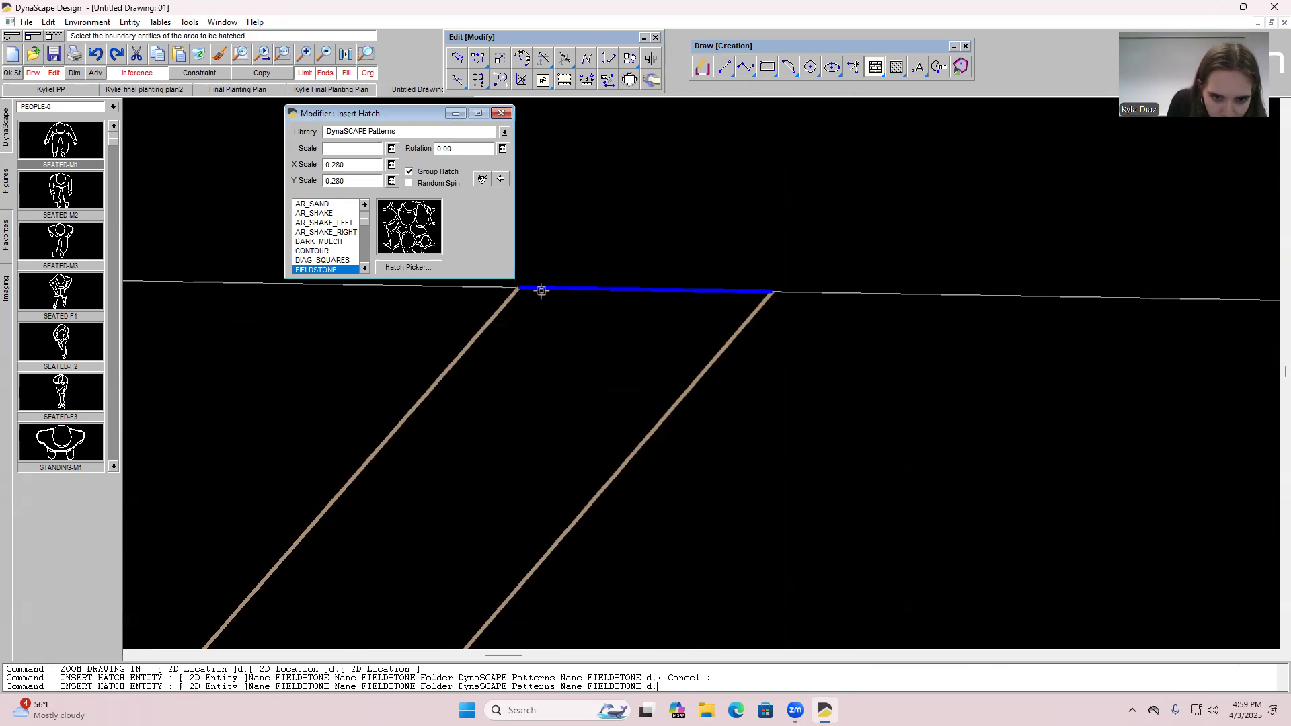
pyautogui.click(494, 322)
pyautogui.click(681, 399)
# Add the strip's short southwestern end line as the last boundary and fill the strip with FIELDSTONE at 0.280 X and Y scale.
pyautogui.scroll(20, 458, 410)
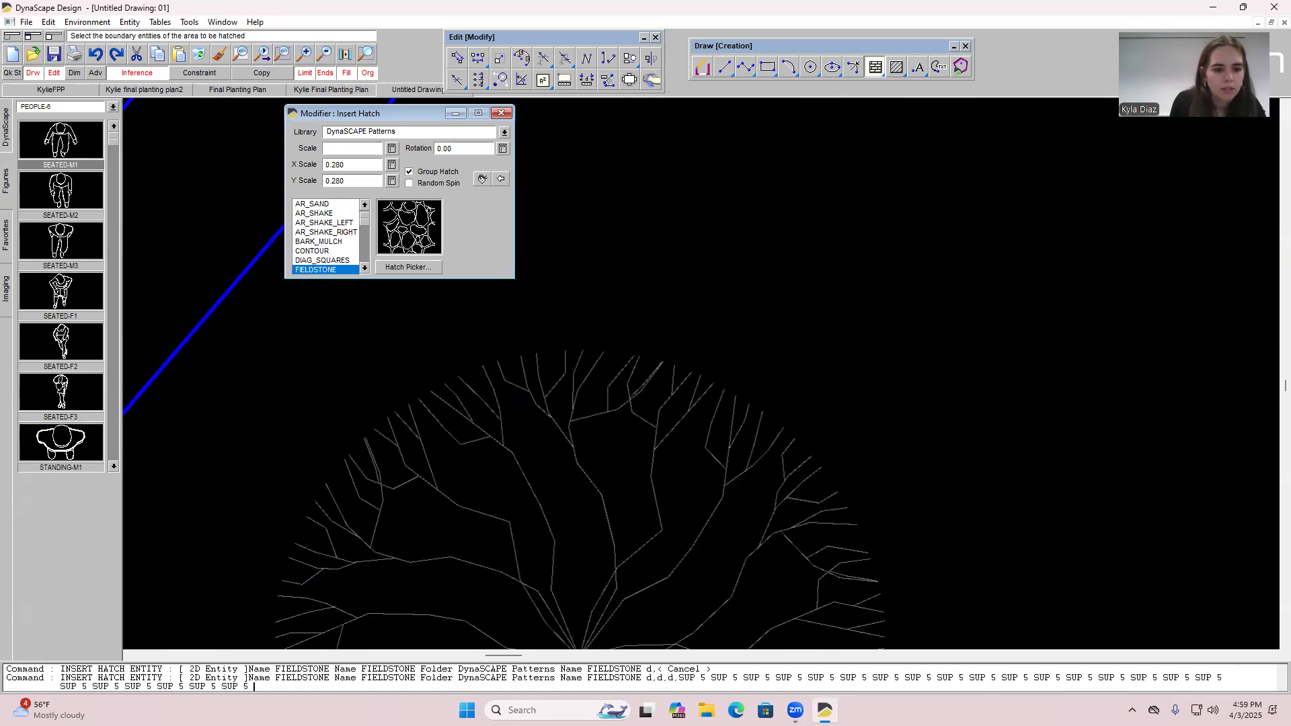
pyautogui.scroll(5, 615, 667)
pyautogui.moveTo(515, 655)
pyautogui.mouseDown()
pyautogui.moveTo(363, 657)
pyautogui.moveTo(480, 657)
pyautogui.mouseUp()
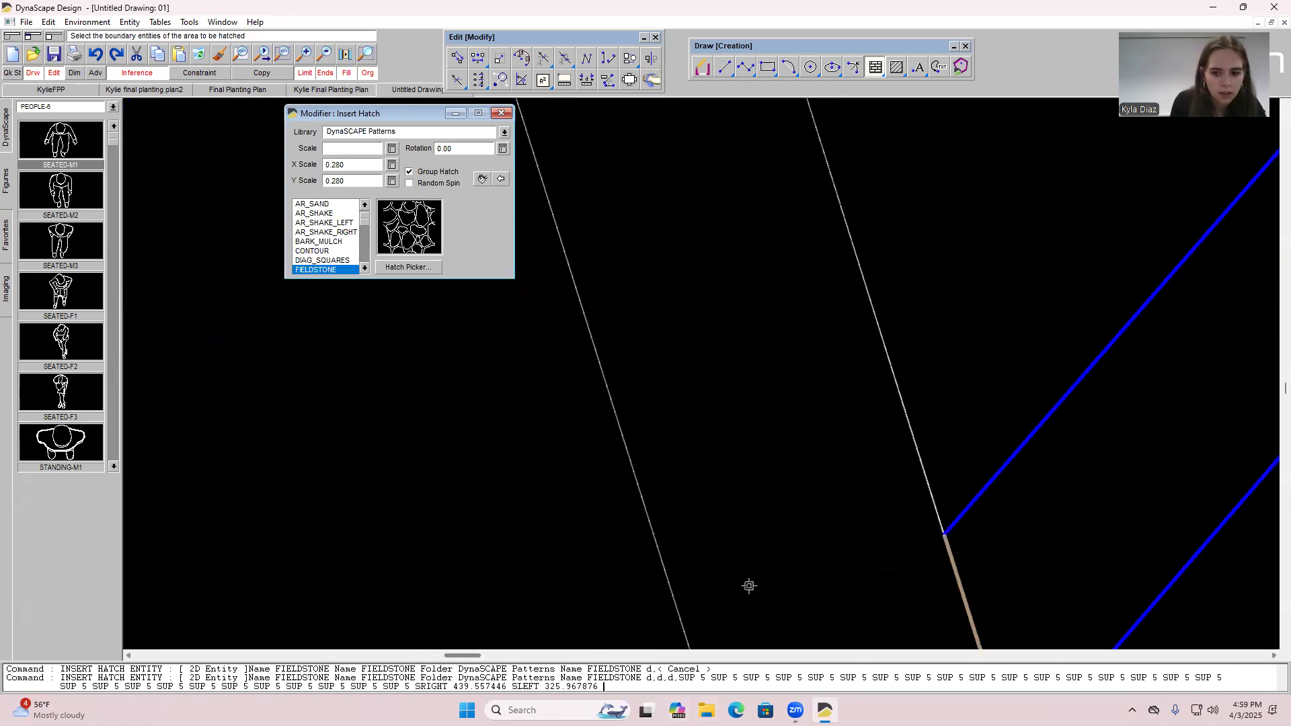
pyautogui.scroll(5, 884, 559)
pyautogui.click(979, 468)
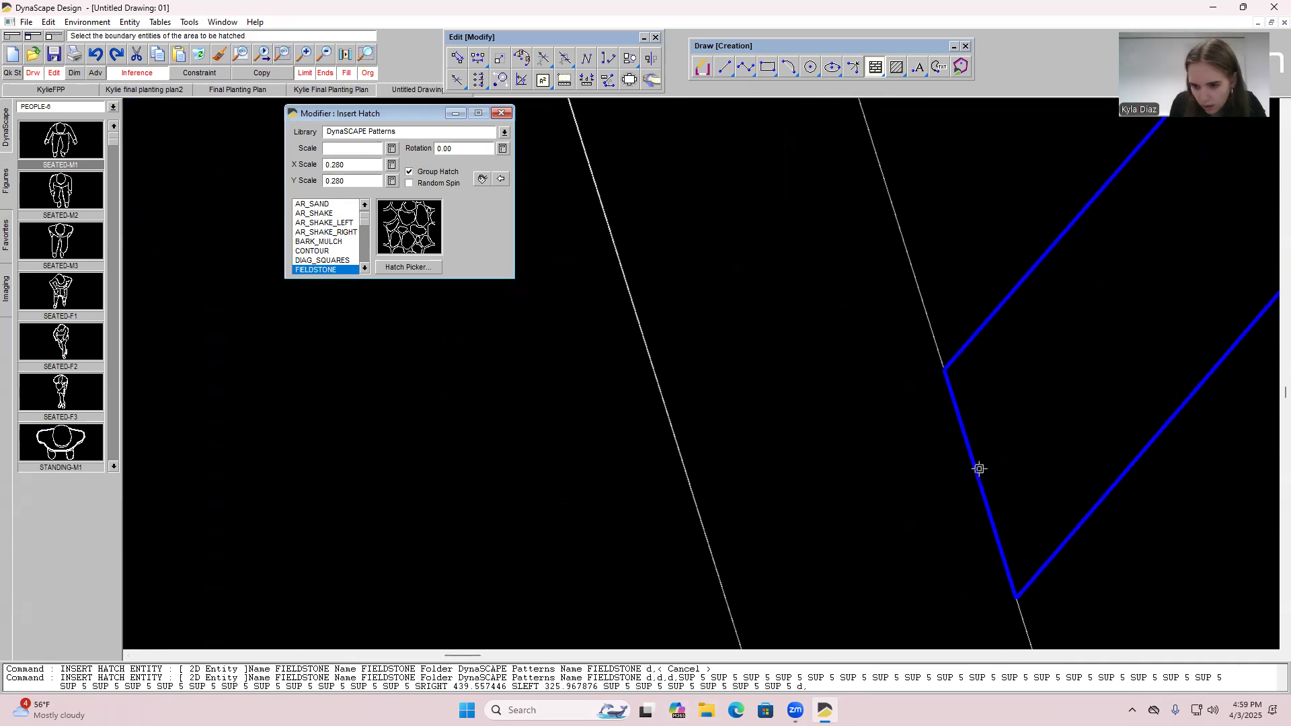
pyautogui.click(323, 62)
pyautogui.click(326, 62)
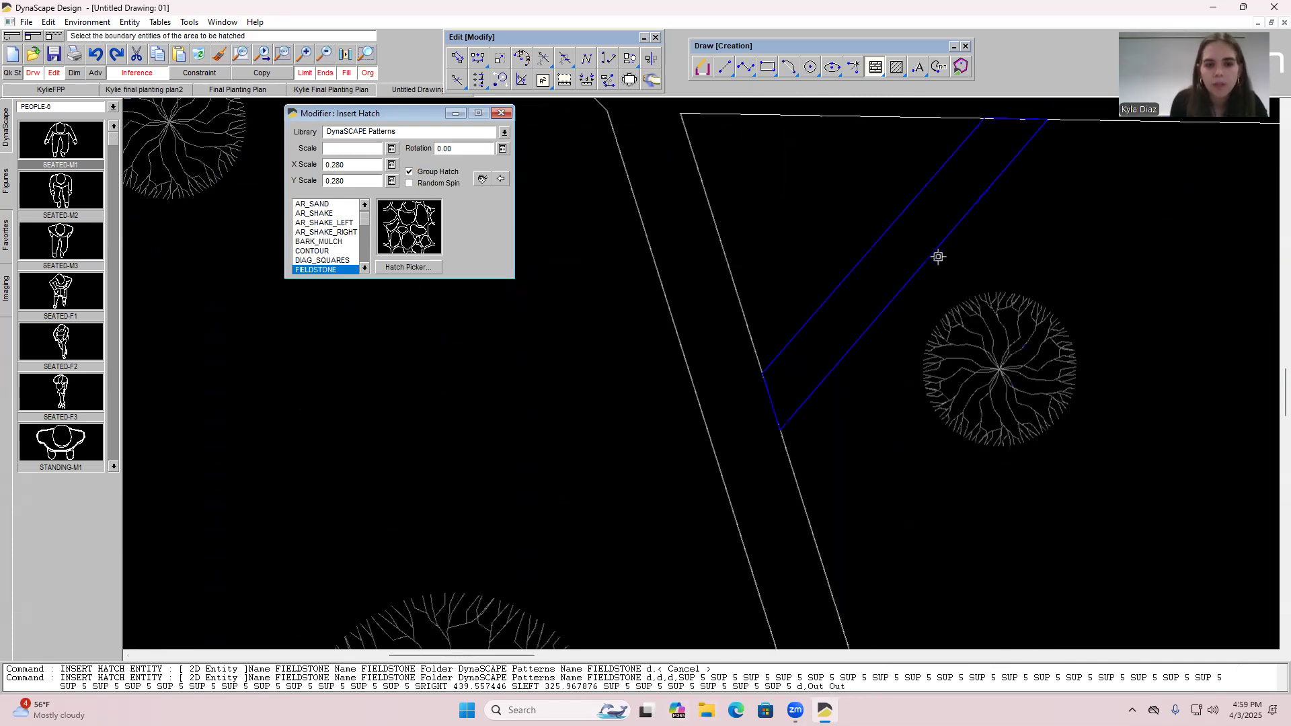
pyautogui.rightClick(908, 255)
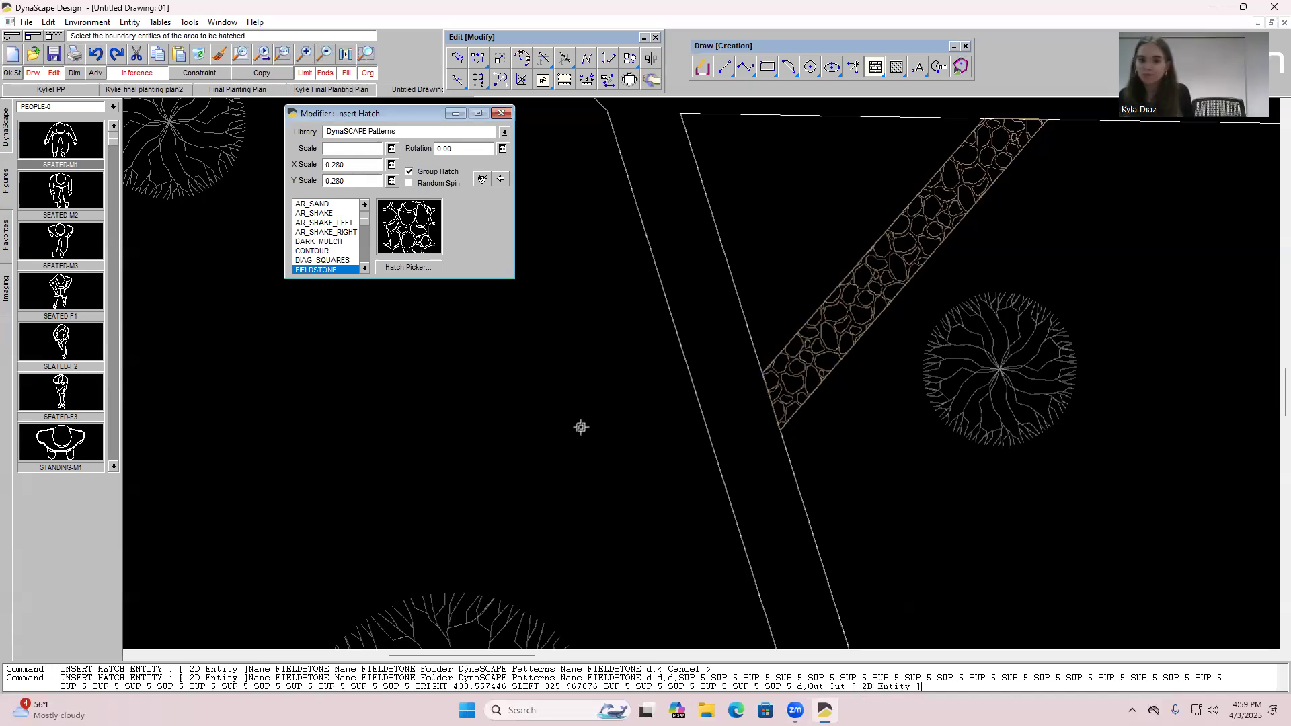
pyautogui.doubleClick(361, 165)
pyautogui.doubleClick(355, 182)
pyautogui.click(501, 114)
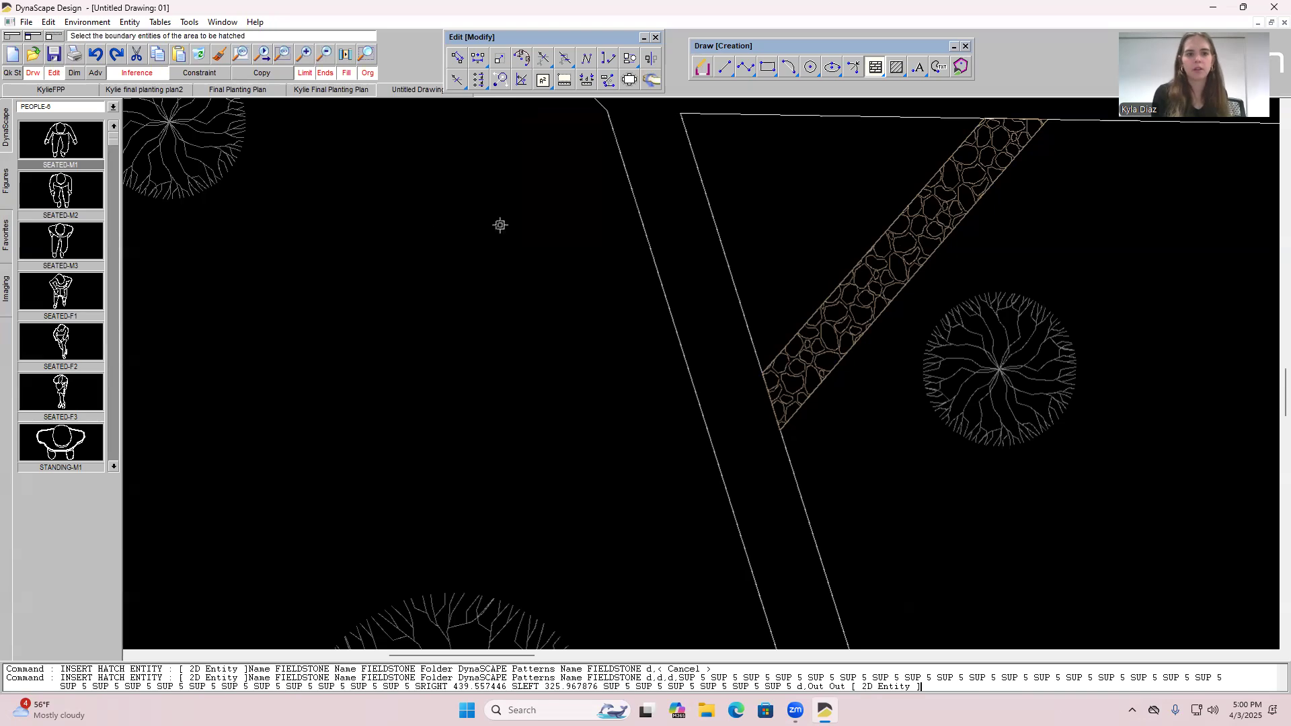
# Examine the path outlines and tree areas east of the hatched strip, then return to the open ground beside the strip.
pyautogui.scroll(-2, 750, 454)
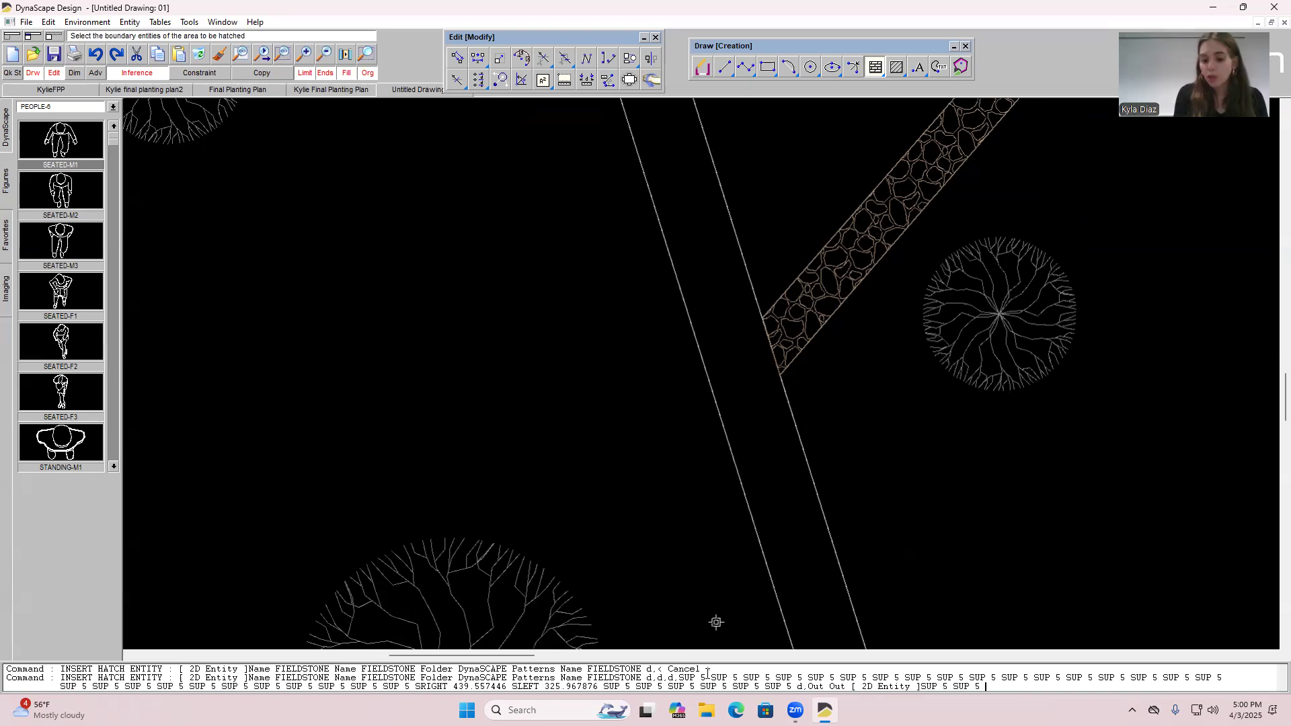
pyautogui.moveTo(503, 656); pyautogui.dragTo(840, 665)
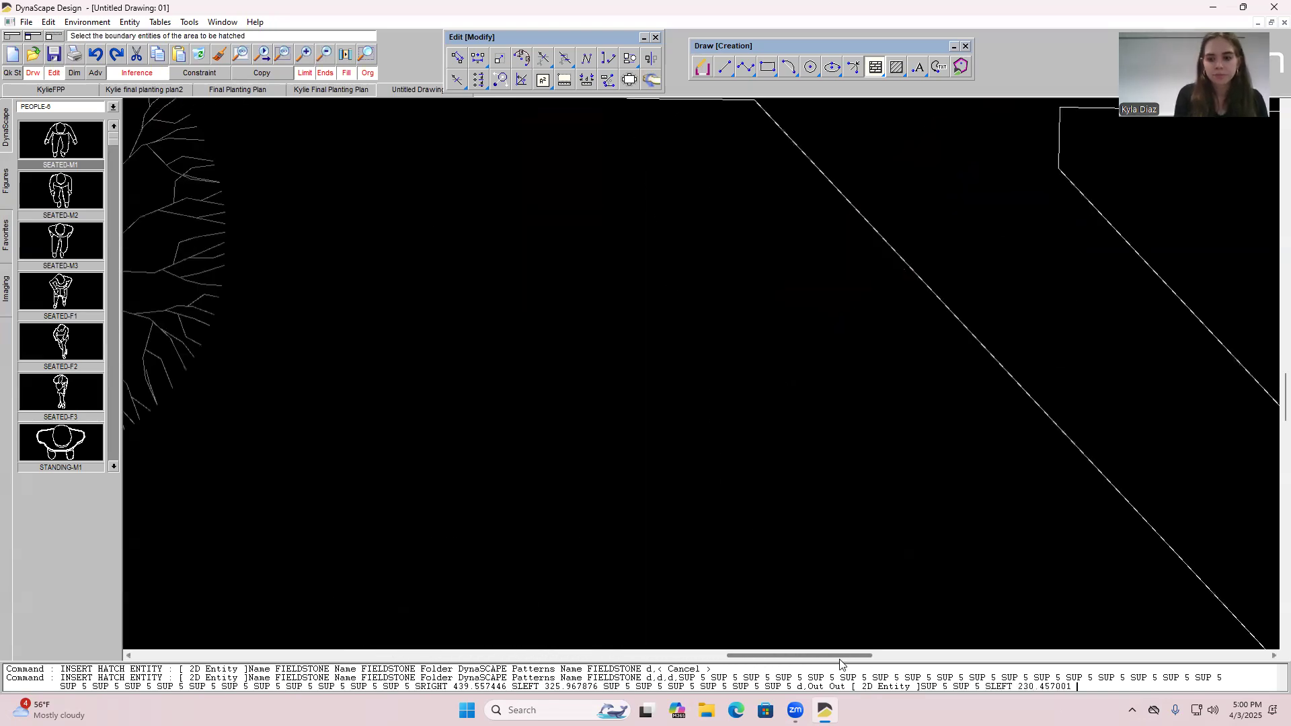
pyautogui.scroll(5, 432, 473)
pyautogui.scroll(-3, 946, 146)
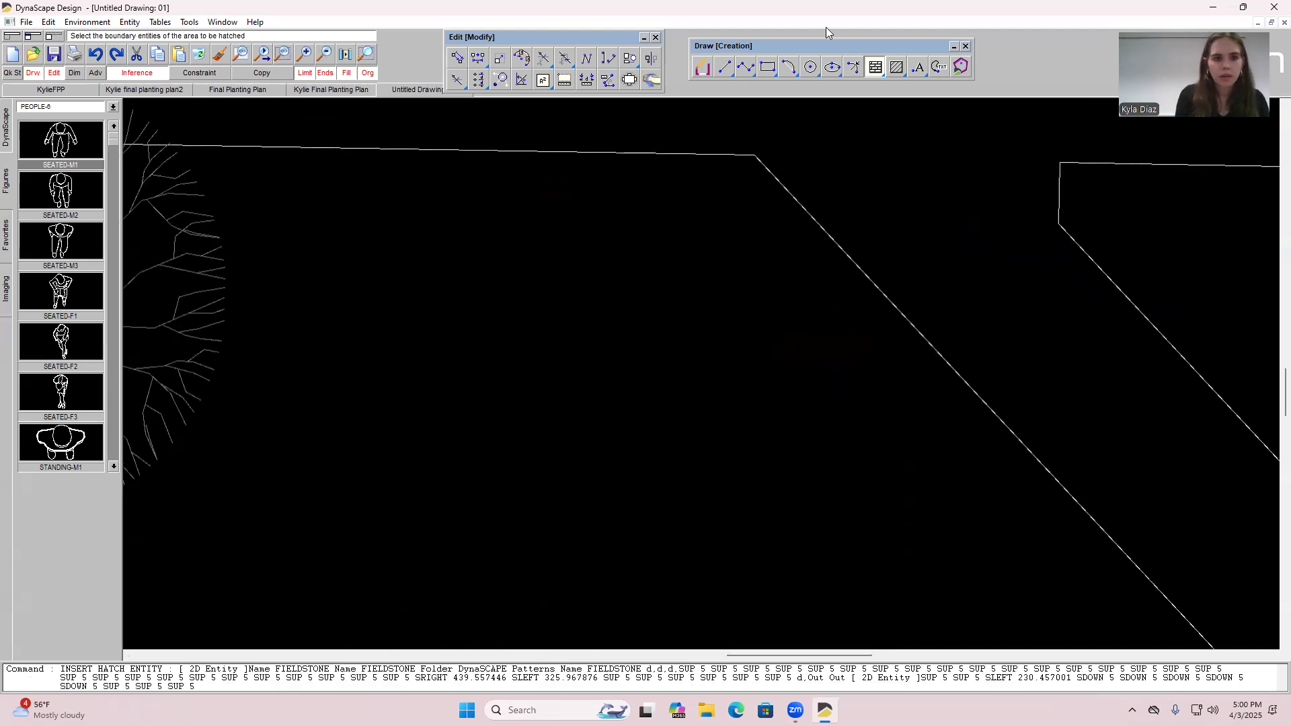
pyautogui.keyDown('ctrl'); pyautogui.scroll(-1, 686, 147); pyautogui.keyUp('ctrl')
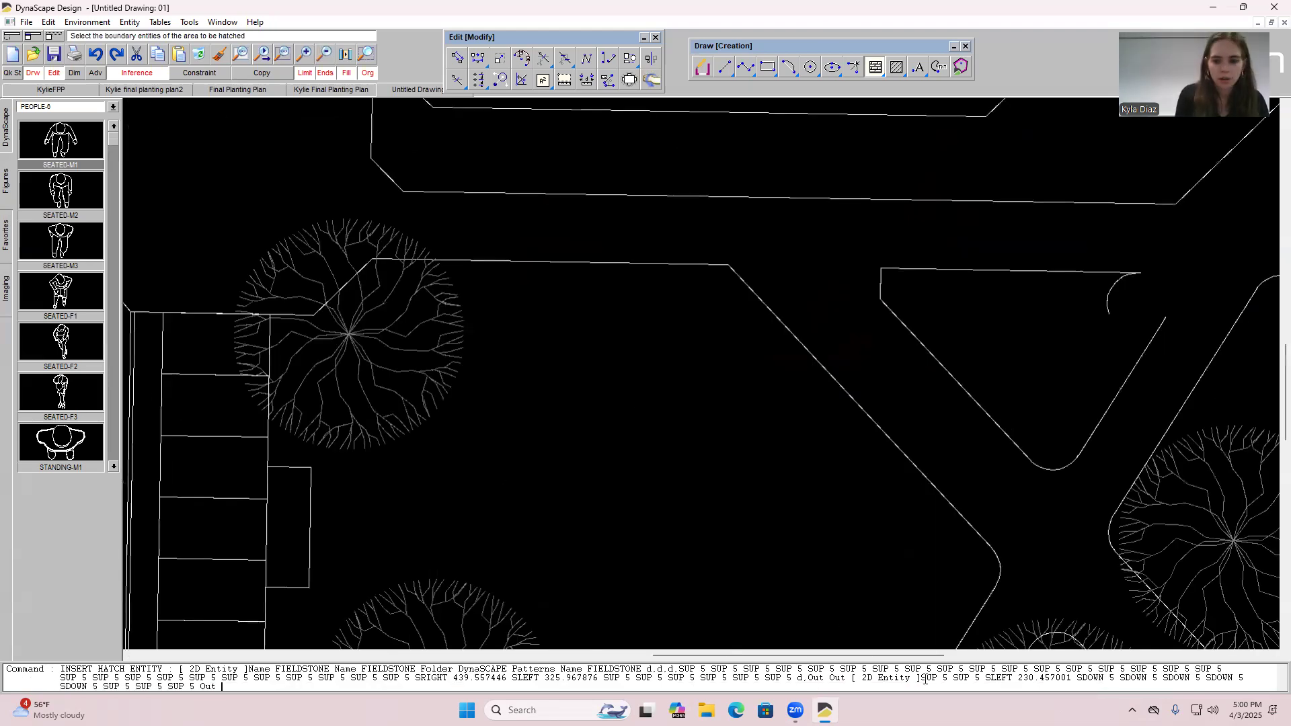
pyautogui.scroll(-9, 773, 542)
pyautogui.scroll(-9, 701, 373)
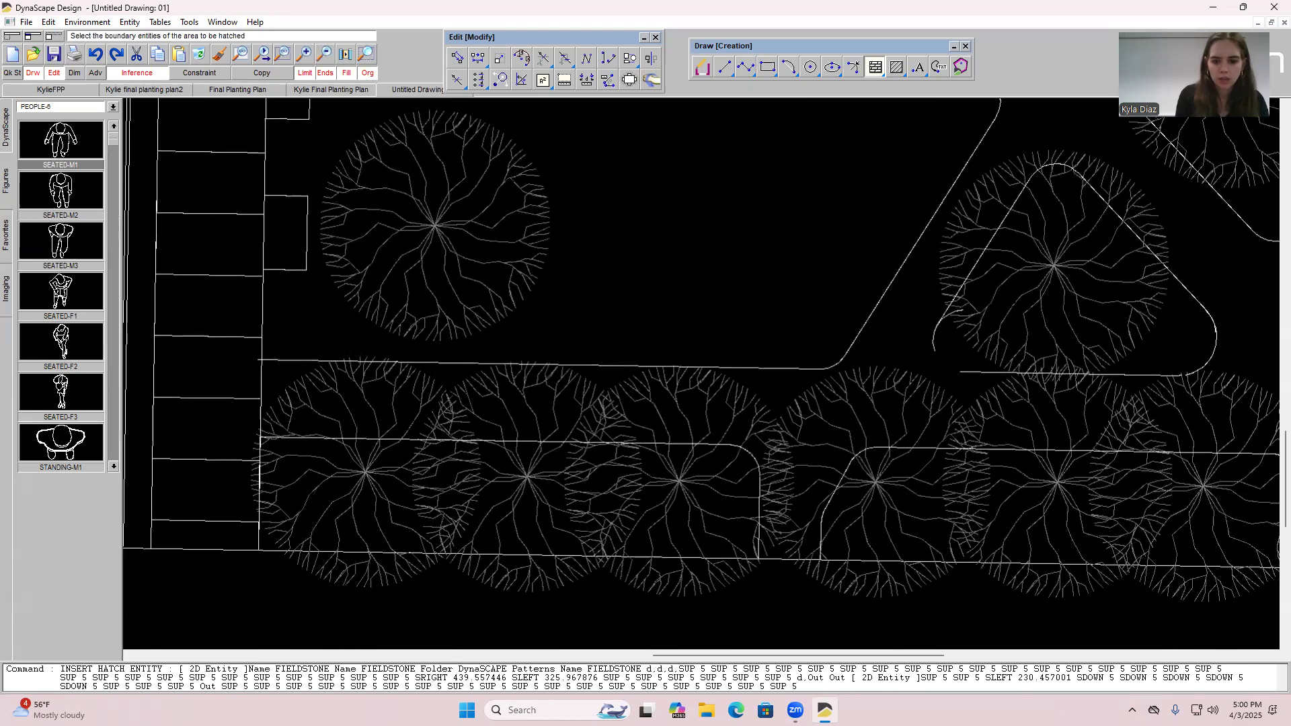
pyautogui.scroll(-1, 300, 197)
pyautogui.keyDown('ctrl'); pyautogui.scroll(-1, 300, 197); pyautogui.keyUp('ctrl')
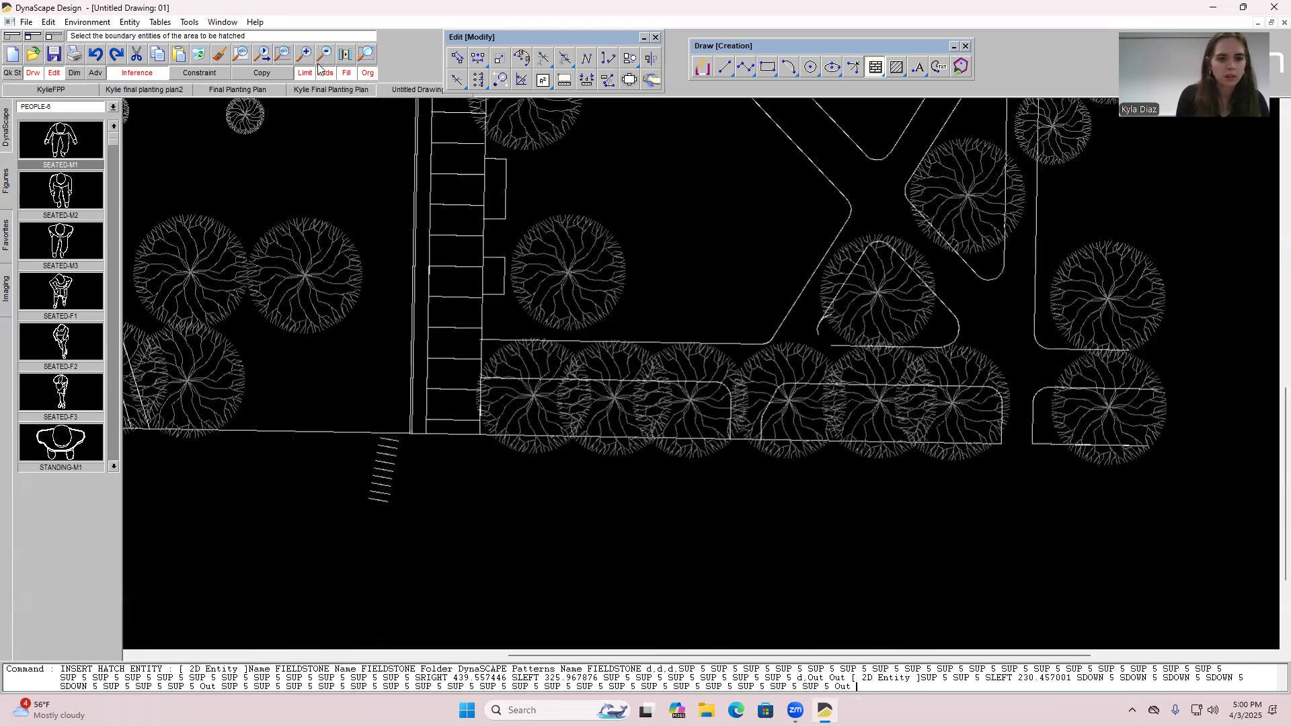
pyautogui.scroll(5, 281, 113)
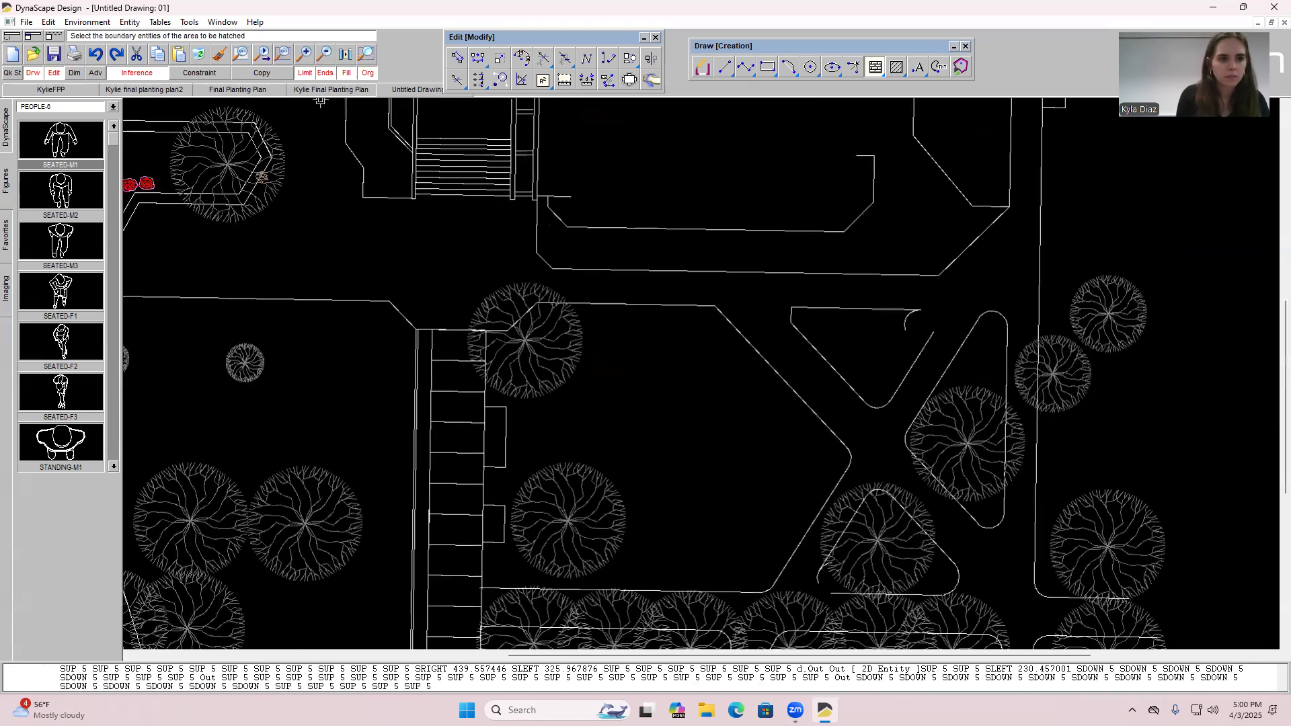
pyautogui.keyDown('ctrl'); pyautogui.scroll(1, 178, 358); pyautogui.keyUp('ctrl')
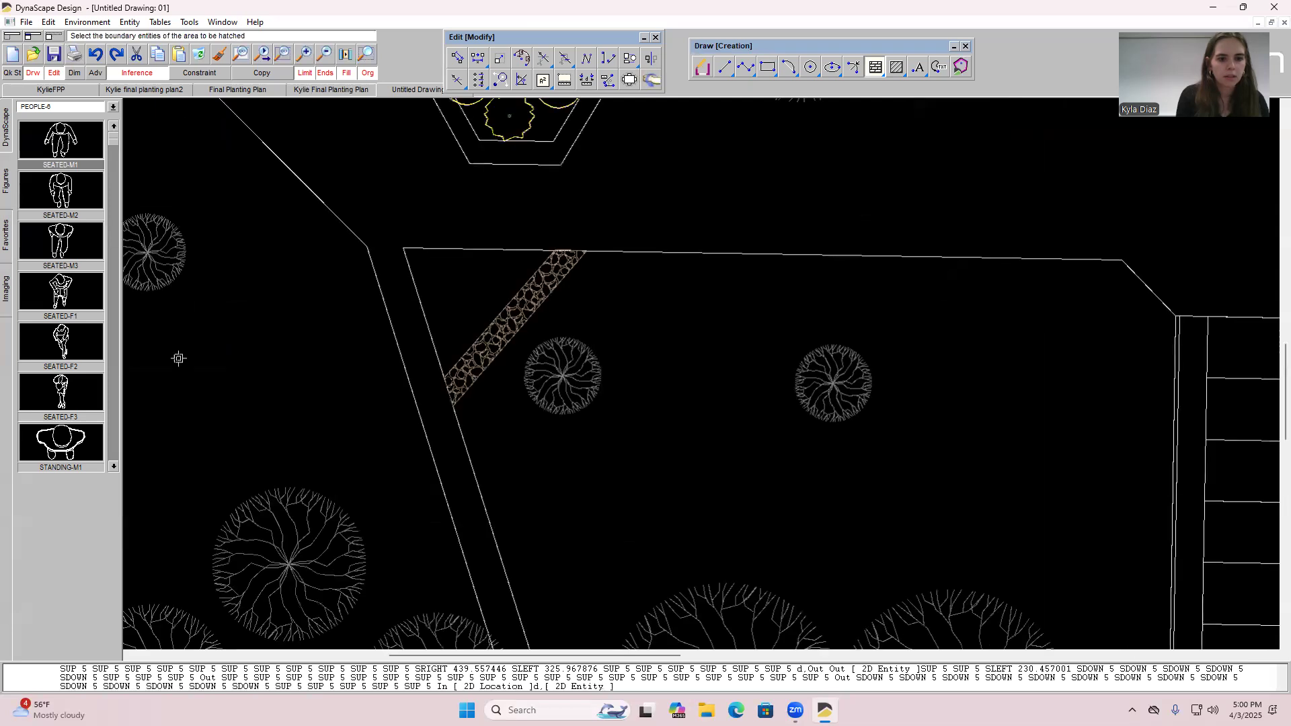
pyautogui.click(304, 53)
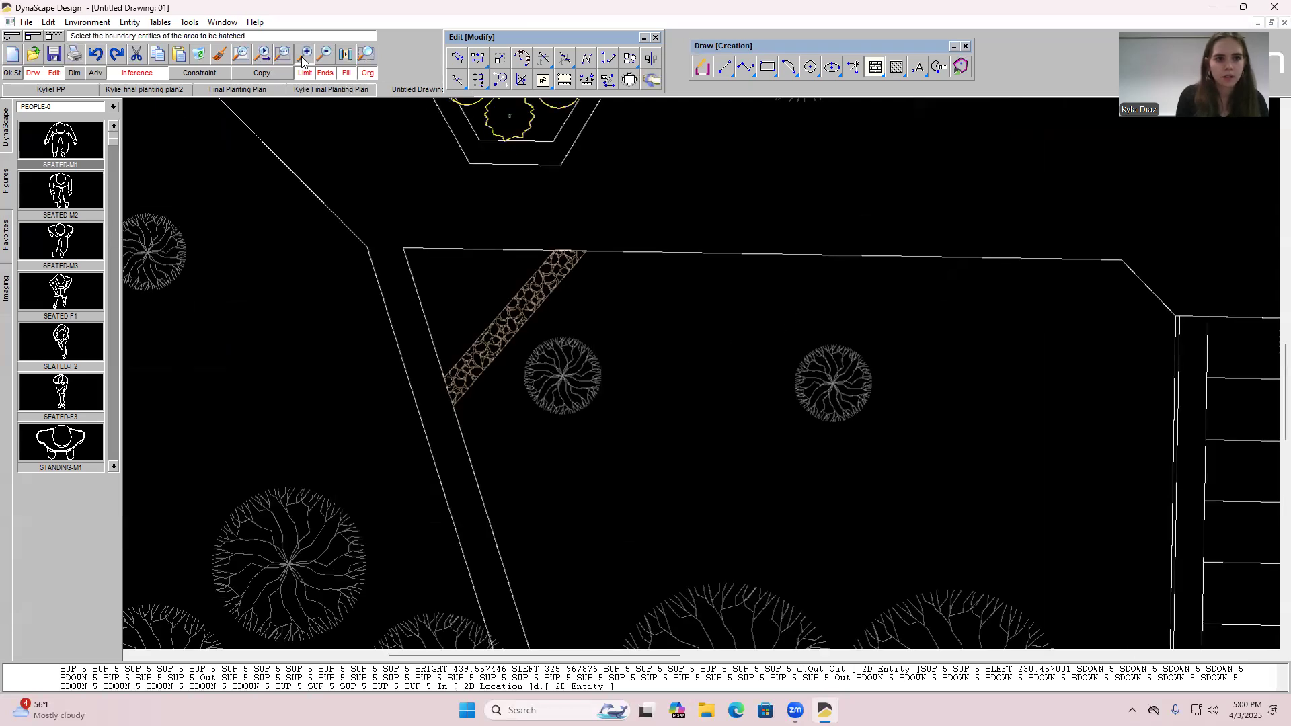
pyautogui.click(702, 349)
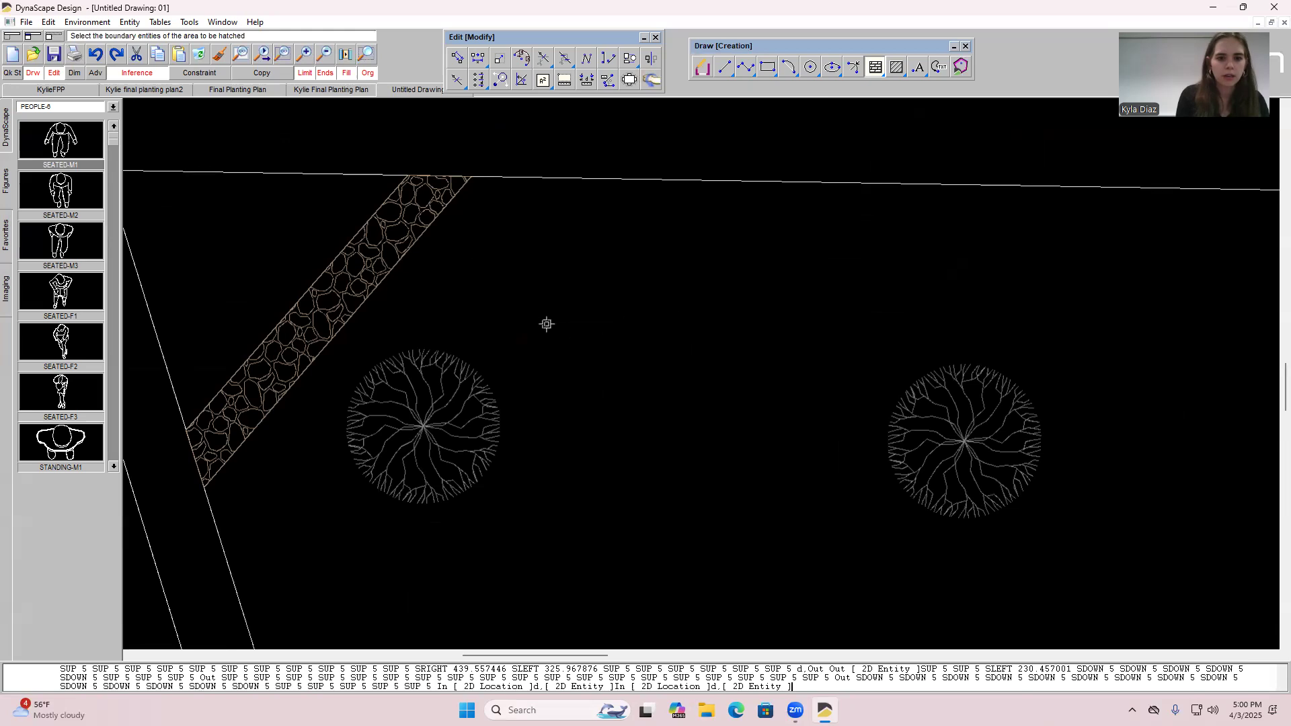
# Draw a closed, smooth auto-bulge polyline as a kidney-shaped bed between the fieldstone strip and the trees.
pyautogui.click(748, 70)
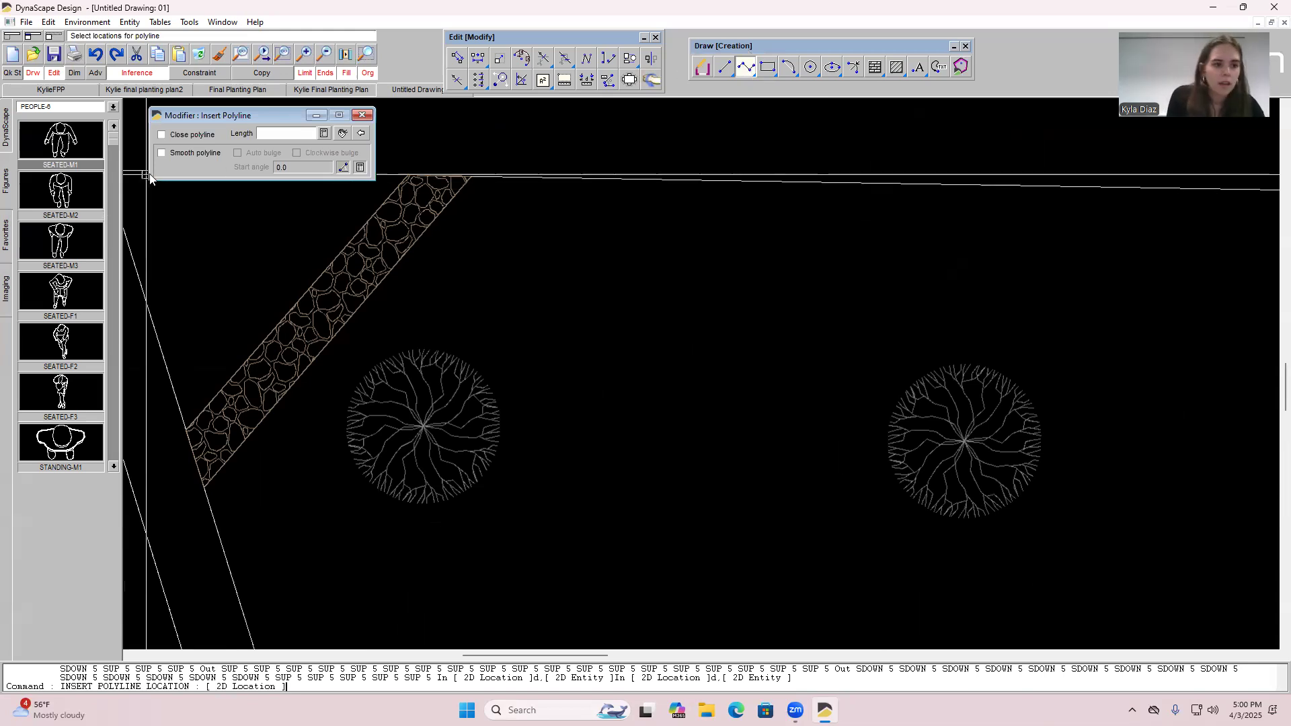
pyautogui.click(162, 153)
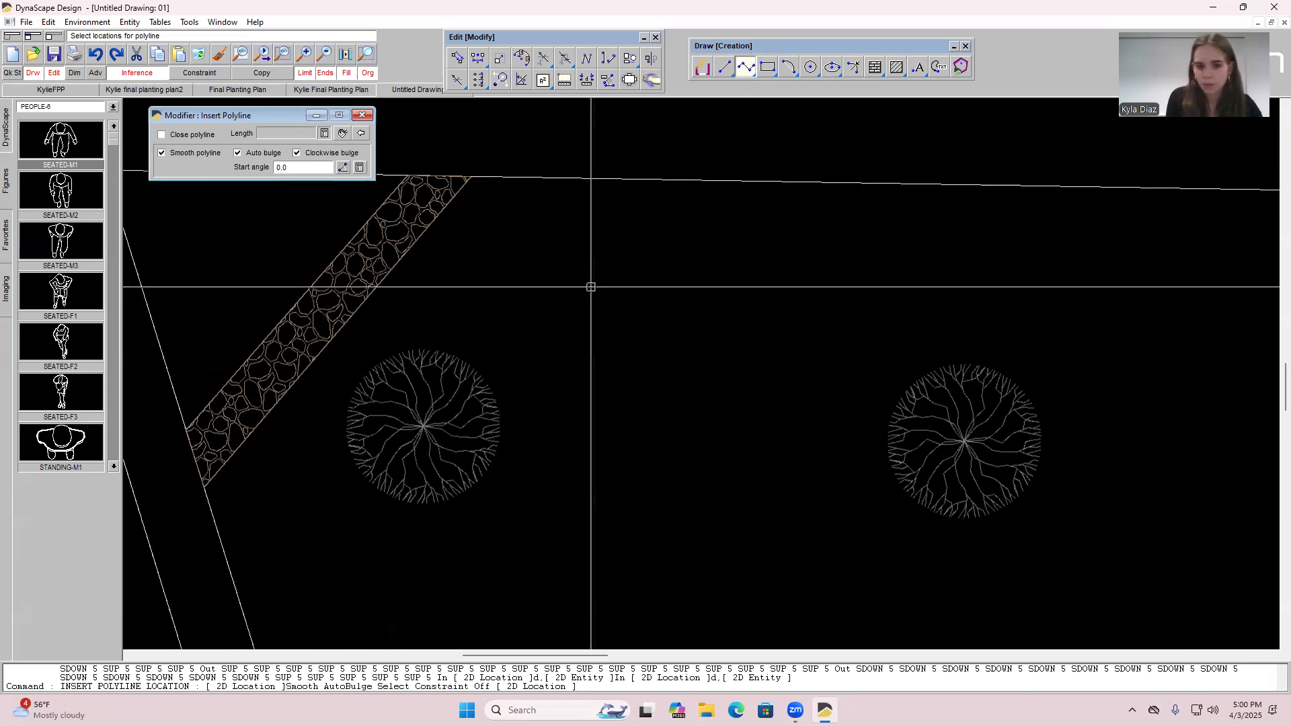
pyautogui.click(525, 332)
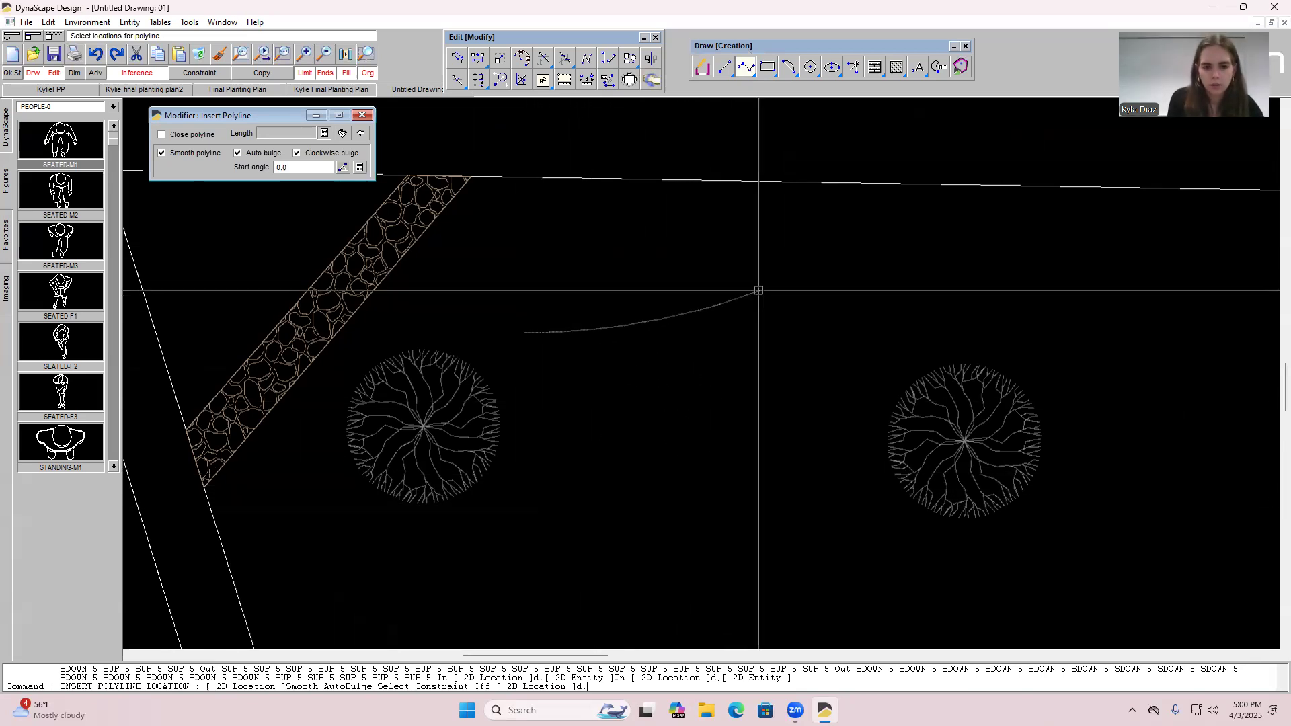
pyautogui.click(713, 264)
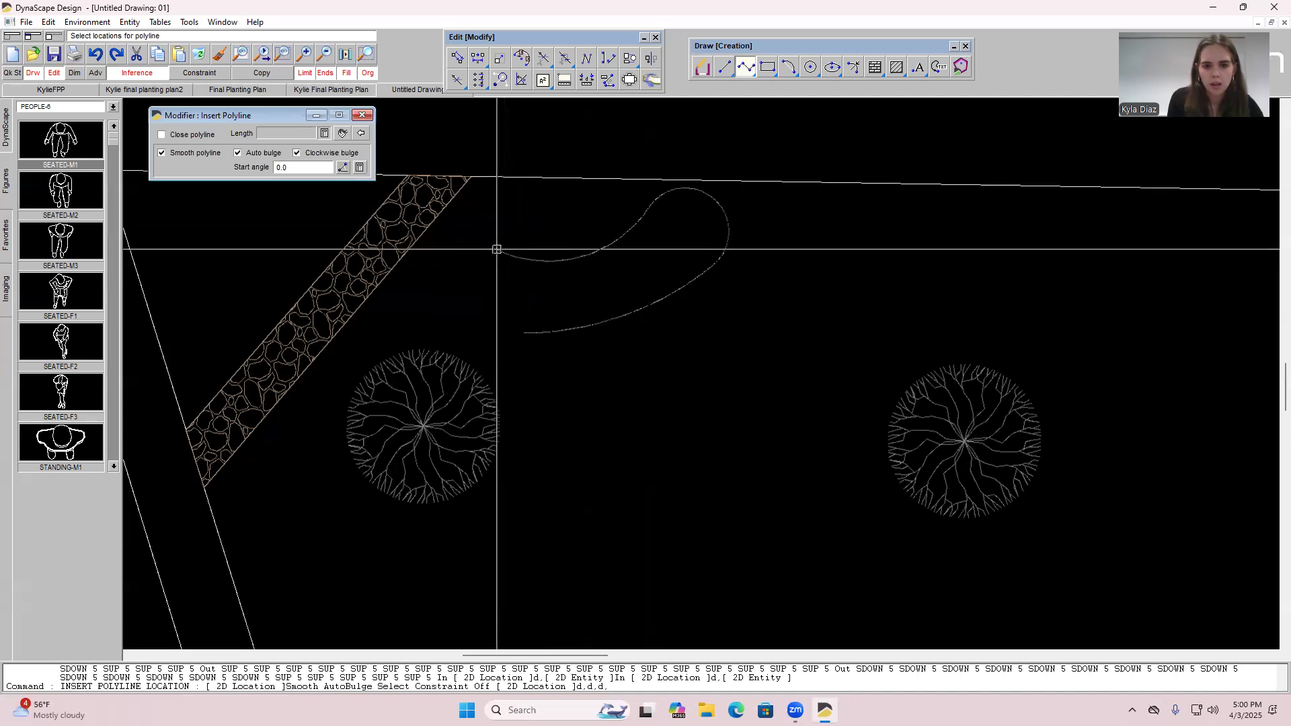
pyautogui.click(496, 248)
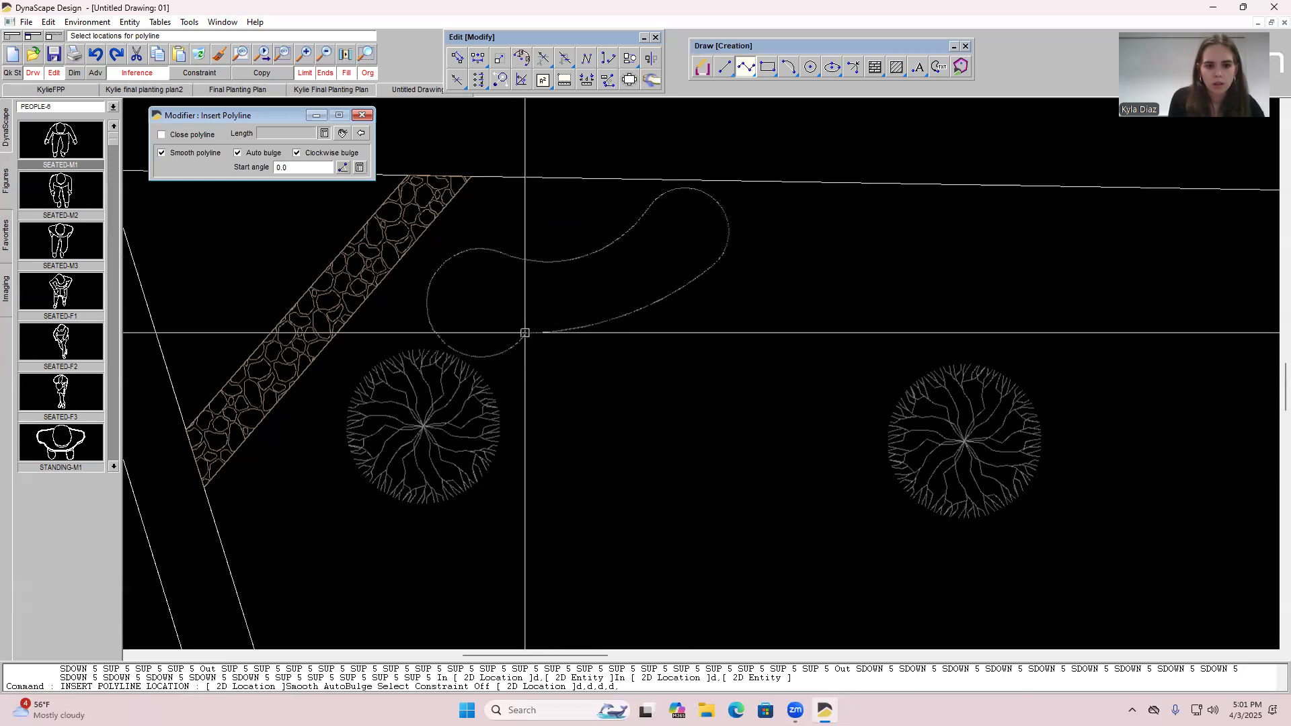
pyautogui.rightClick(476, 291)
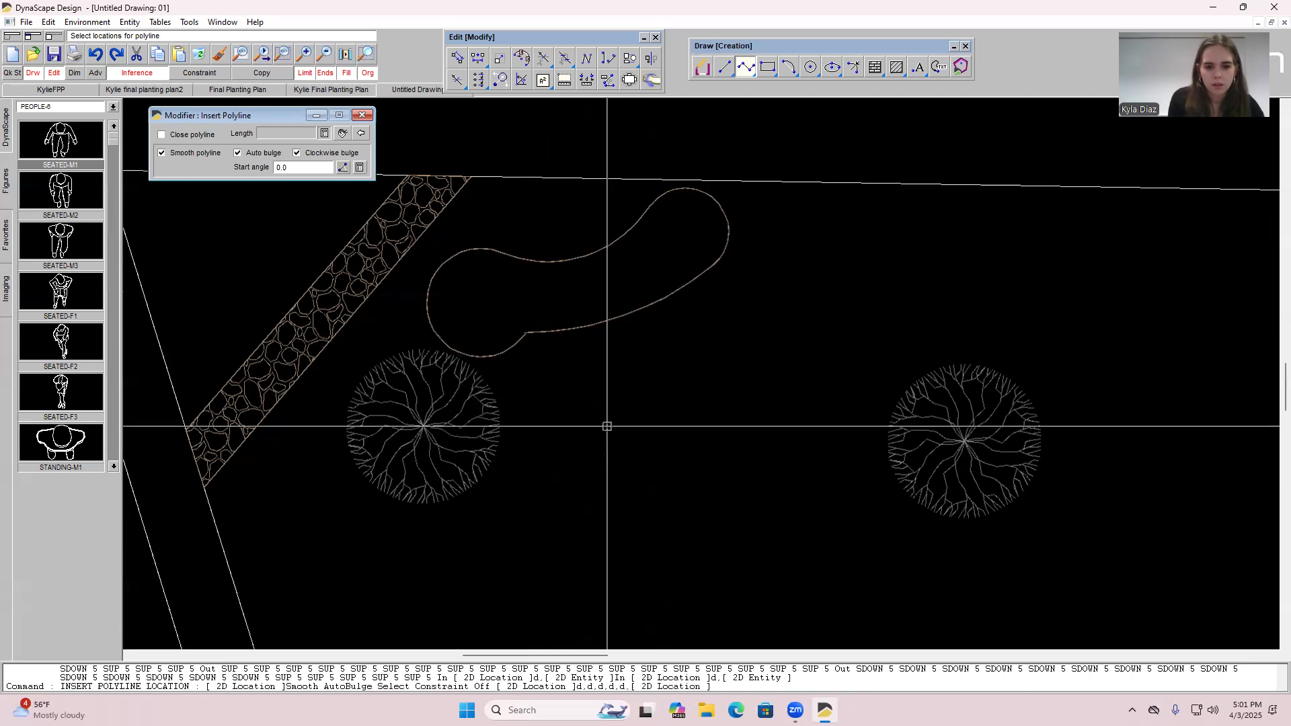
pyautogui.click(162, 135)
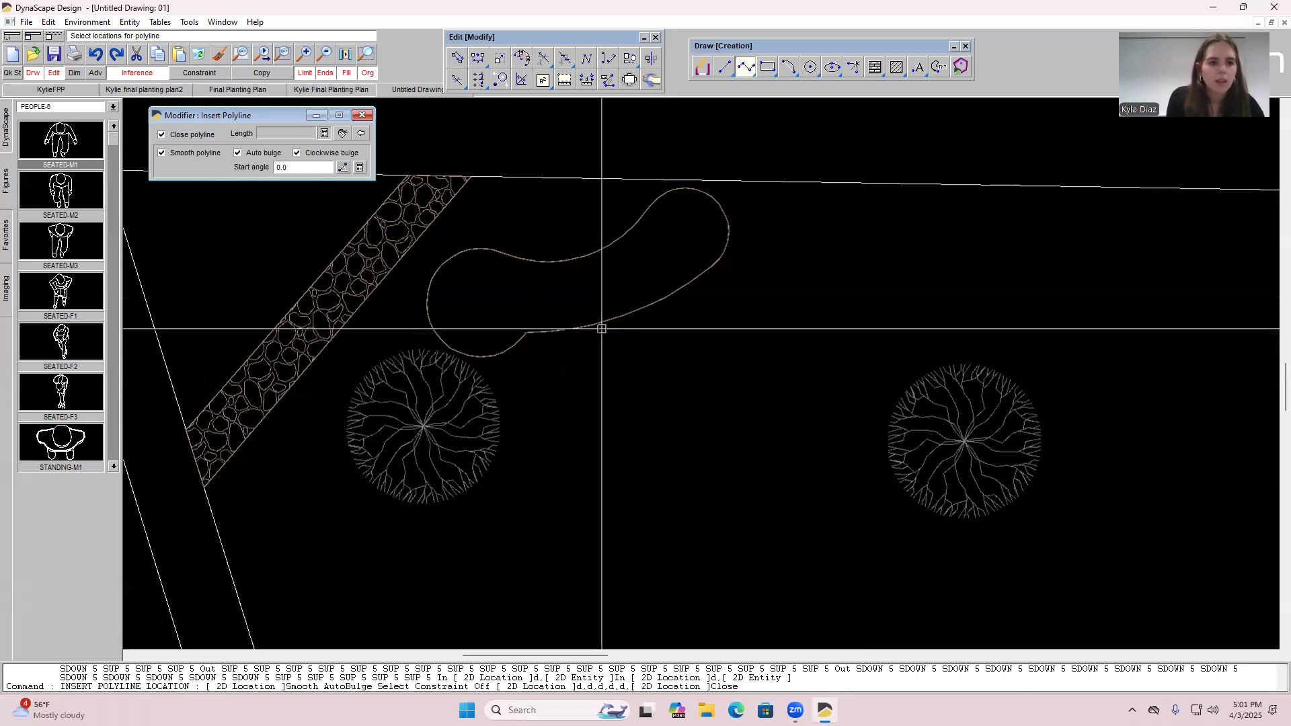
pyautogui.click(361, 117)
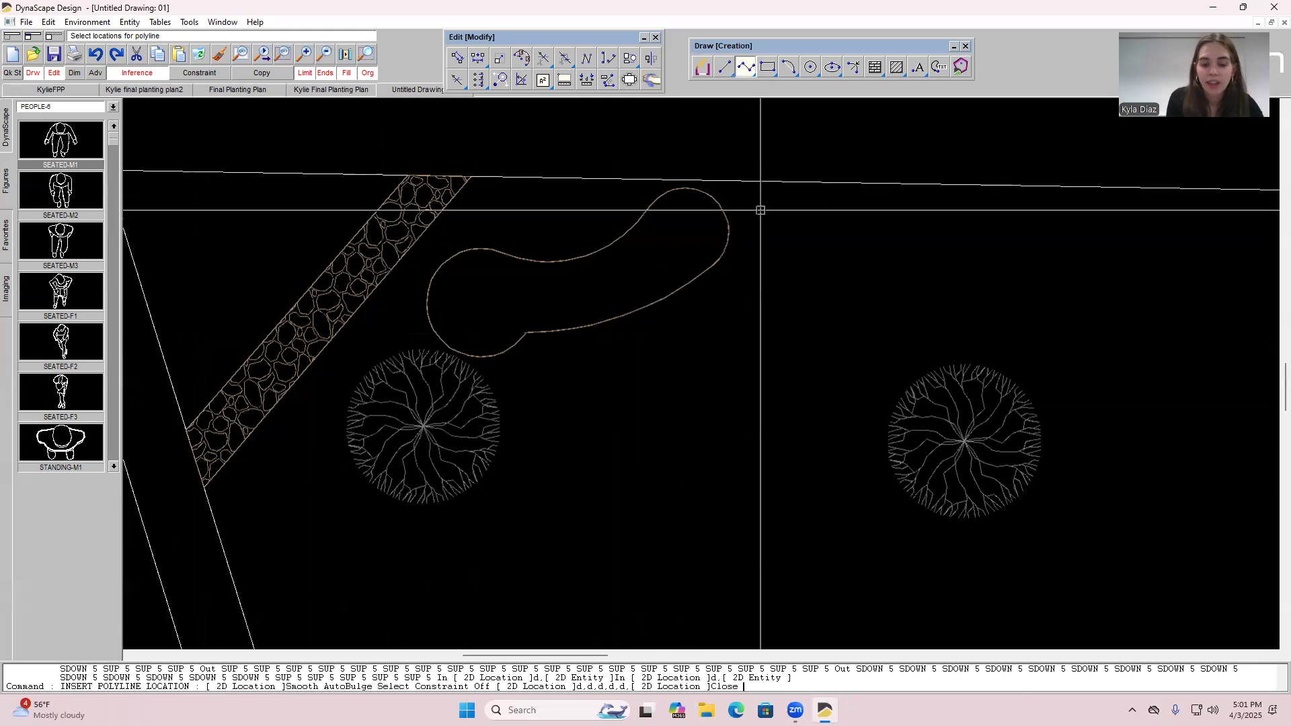
# Fill the kidney-shaped bed with the BARK_MULCH hatch at 0.280 X and Y scale.
pyautogui.click(875, 67)
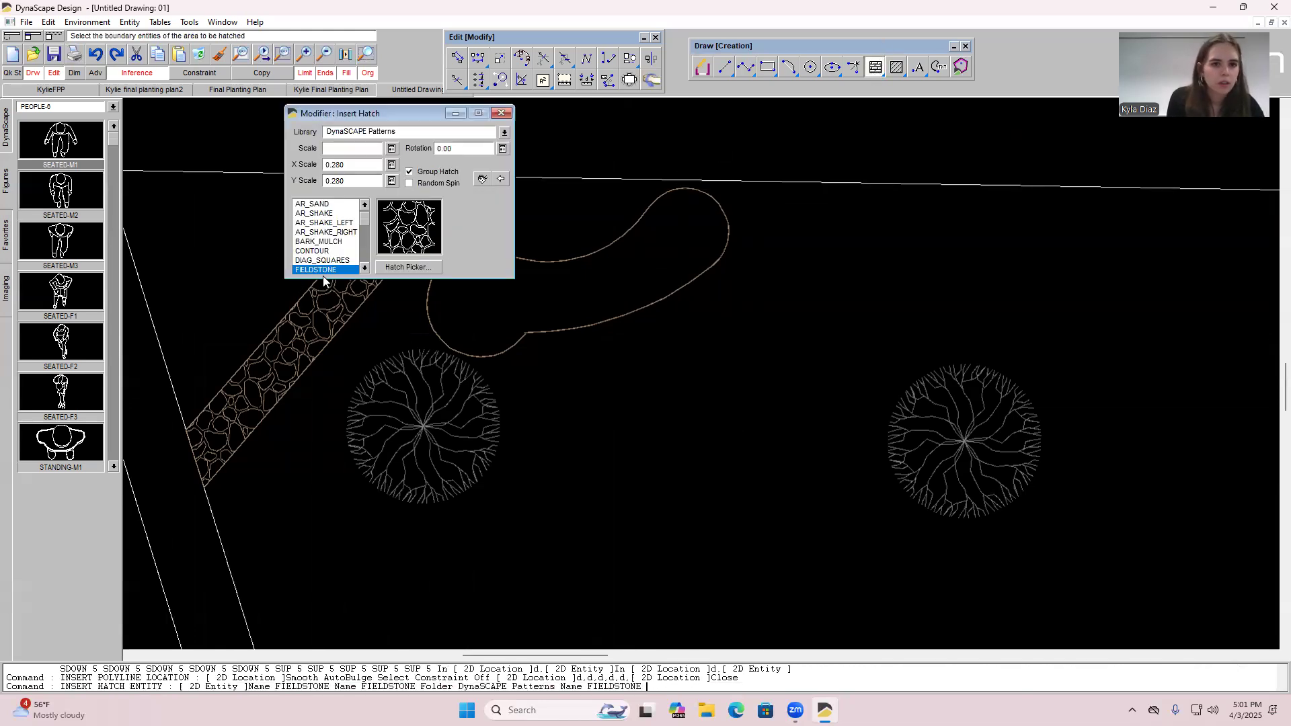
pyautogui.click(343, 243)
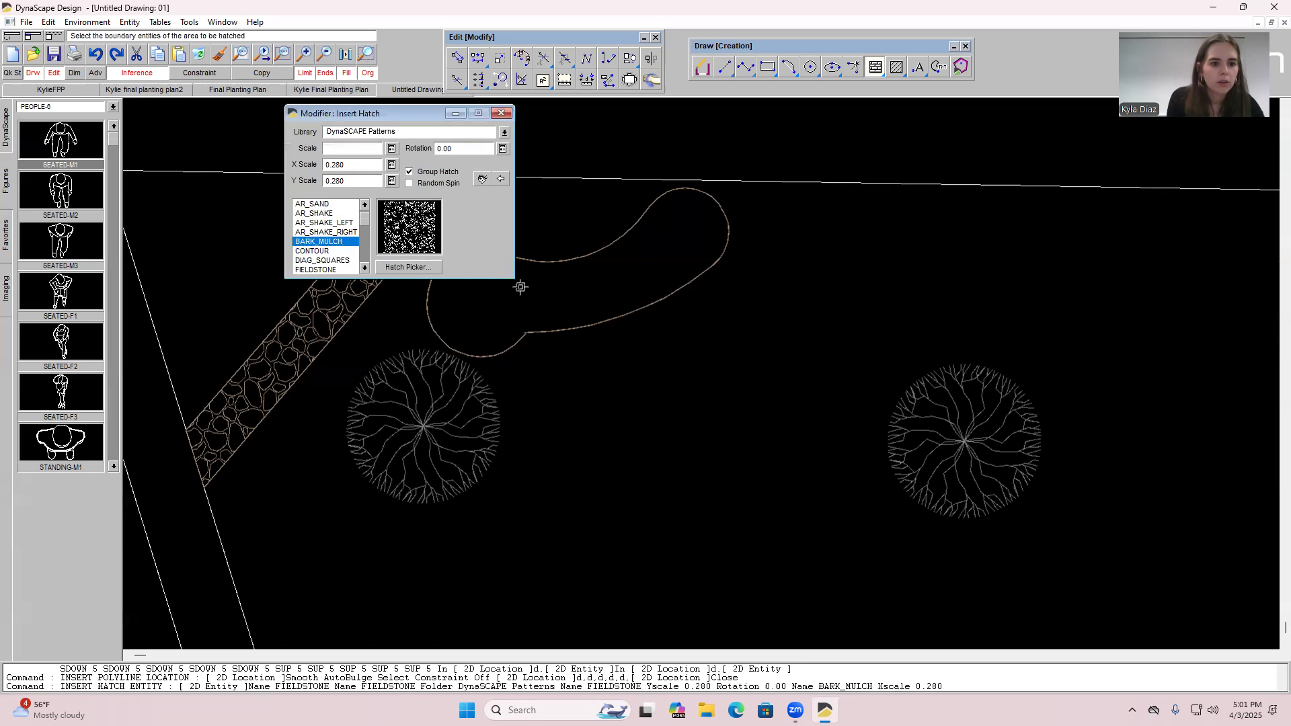
pyautogui.click(564, 262)
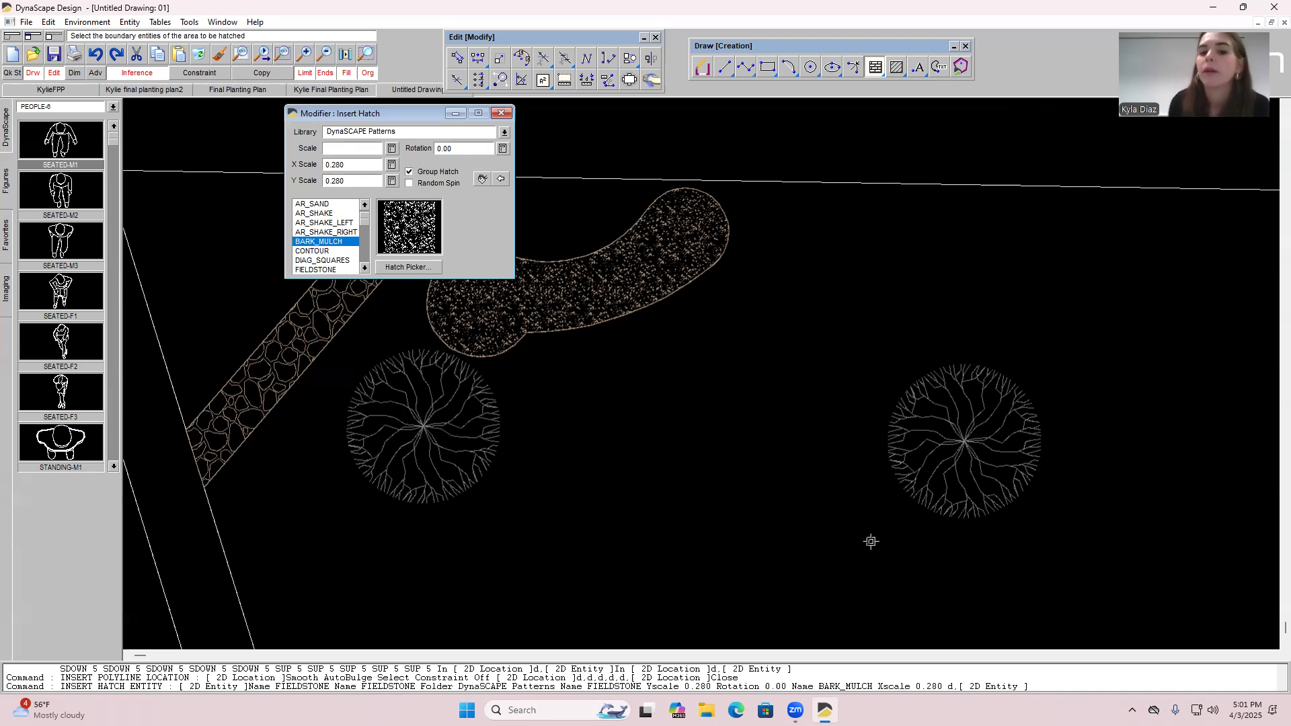
pyautogui.click(502, 112)
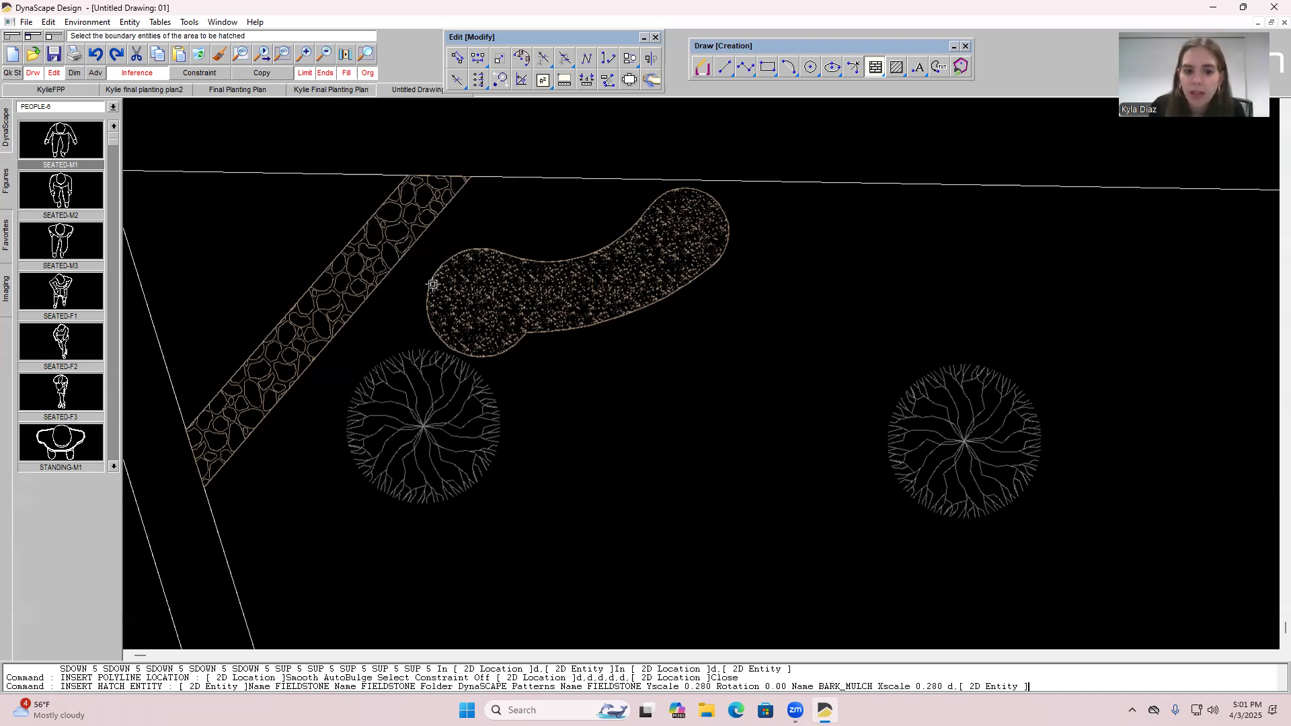
# Try placing a STANDING-M1 figure at scale 1 in the mulch bed's western lobe, and undo the insertion.
pyautogui.click(80, 439)
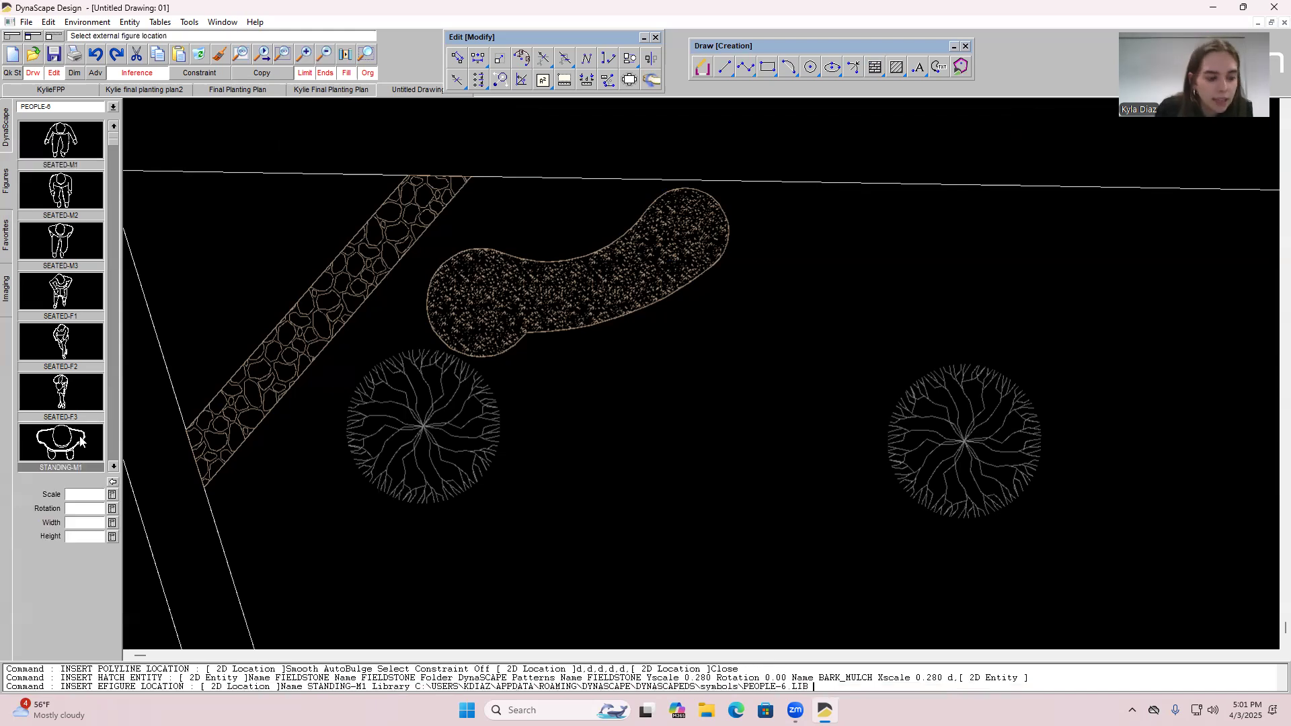
pyautogui.click(482, 294)
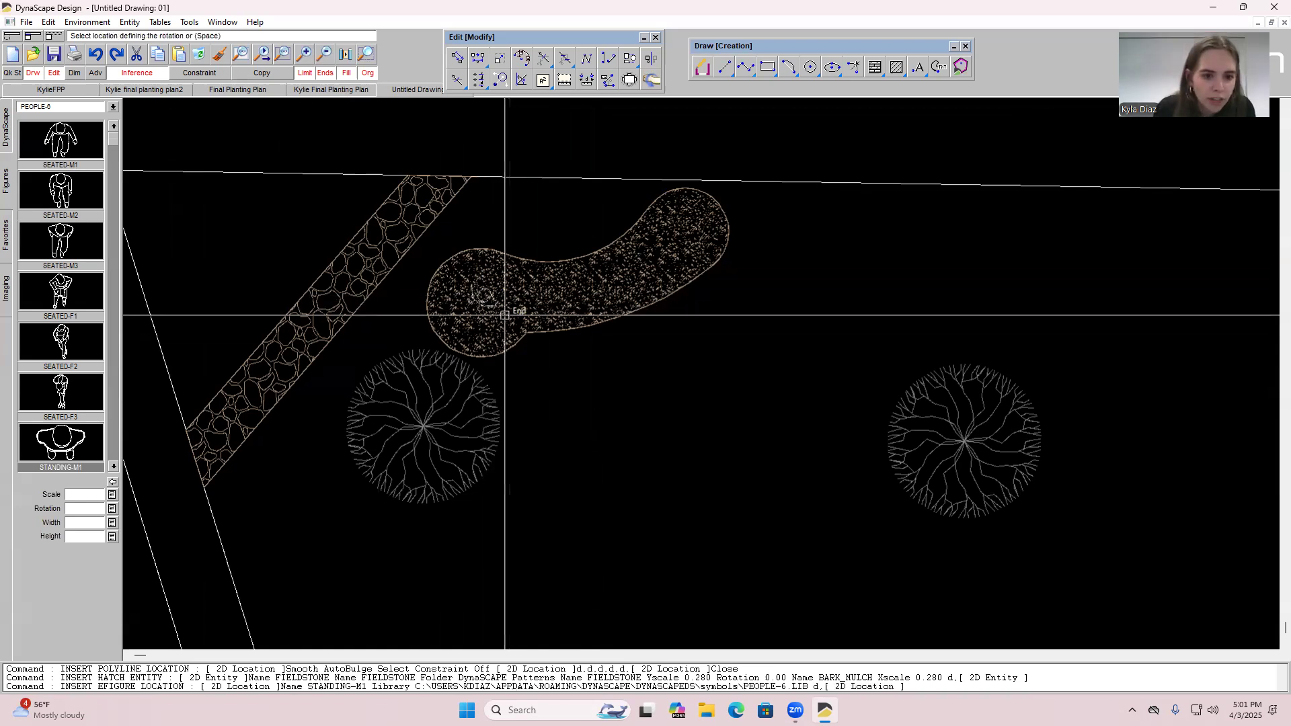
pyautogui.click(464, 333)
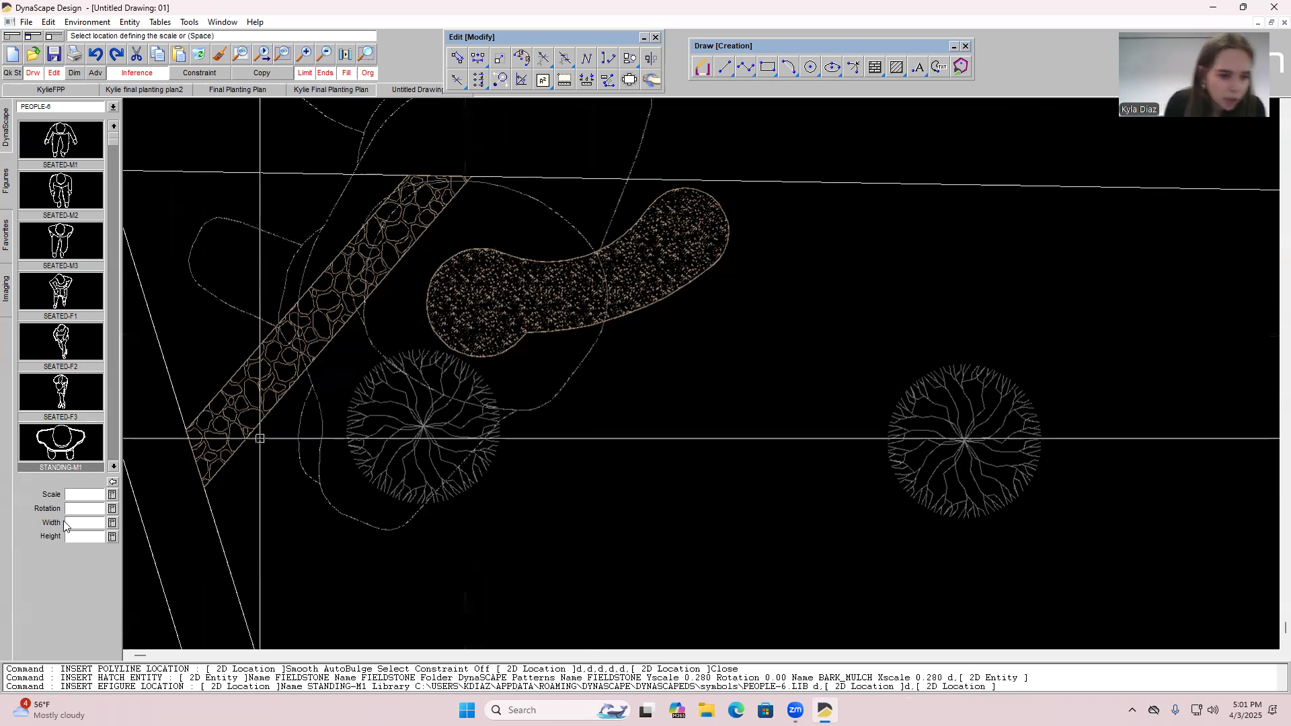
pyautogui.click(90, 494)
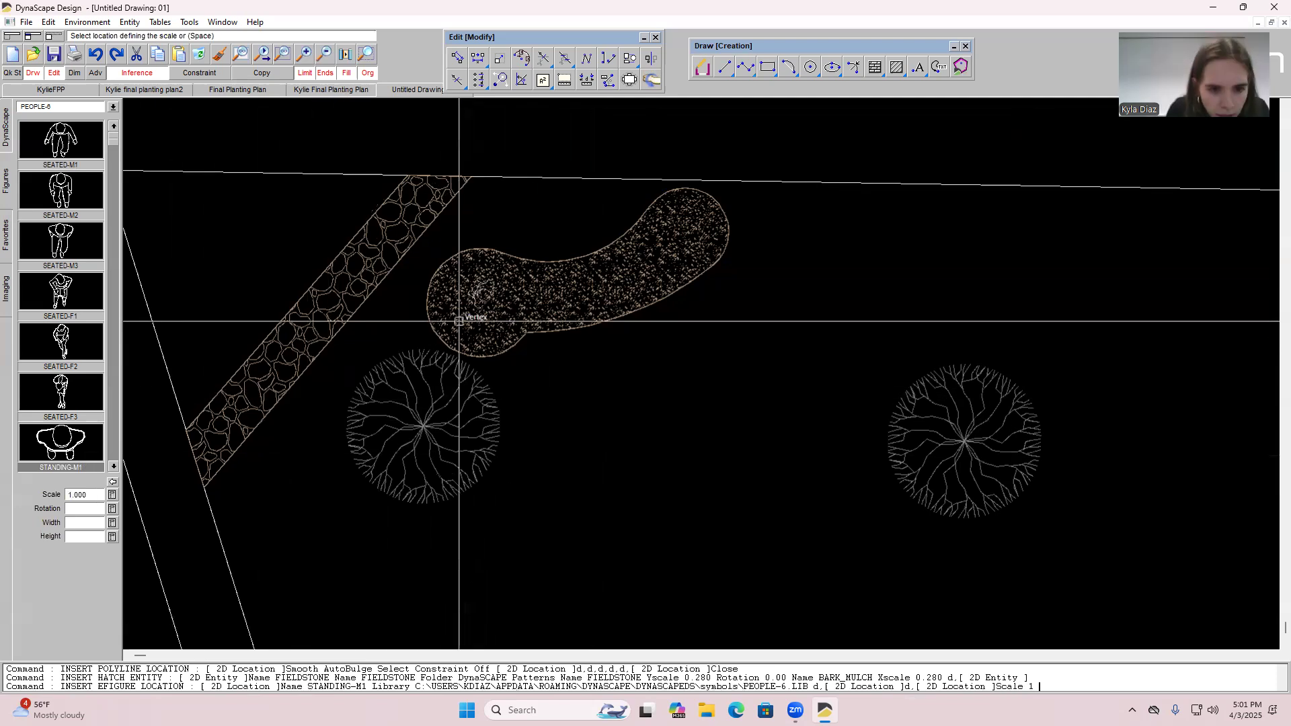
pyautogui.click(489, 306)
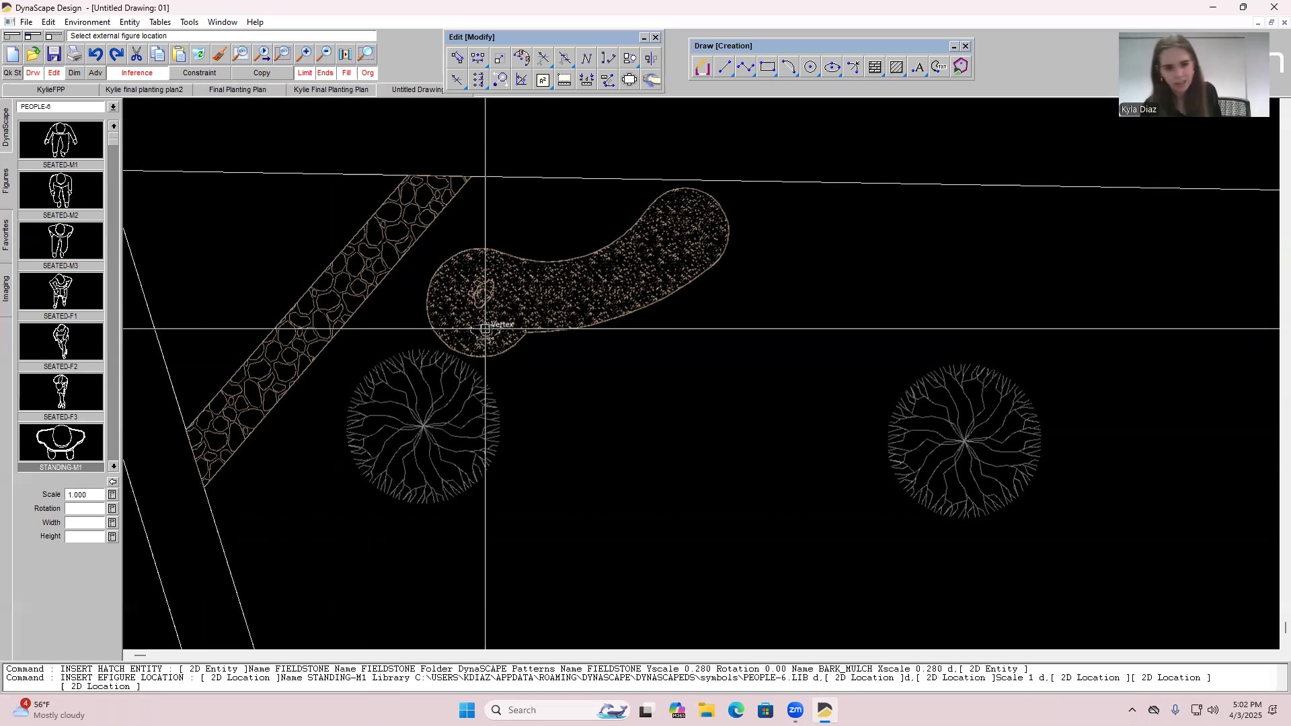
pyautogui.hotkey('ctrl', 'z')
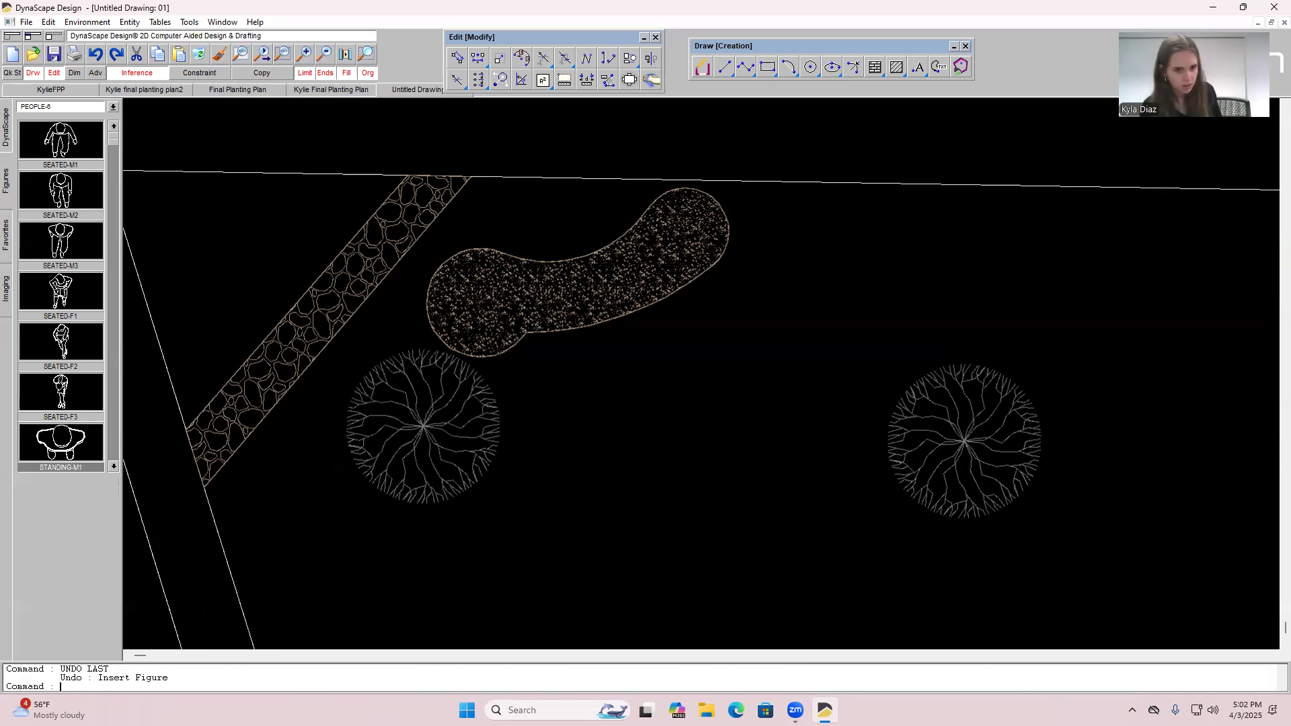
# Make Temp the active layer.
pyautogui.click(6, 135)
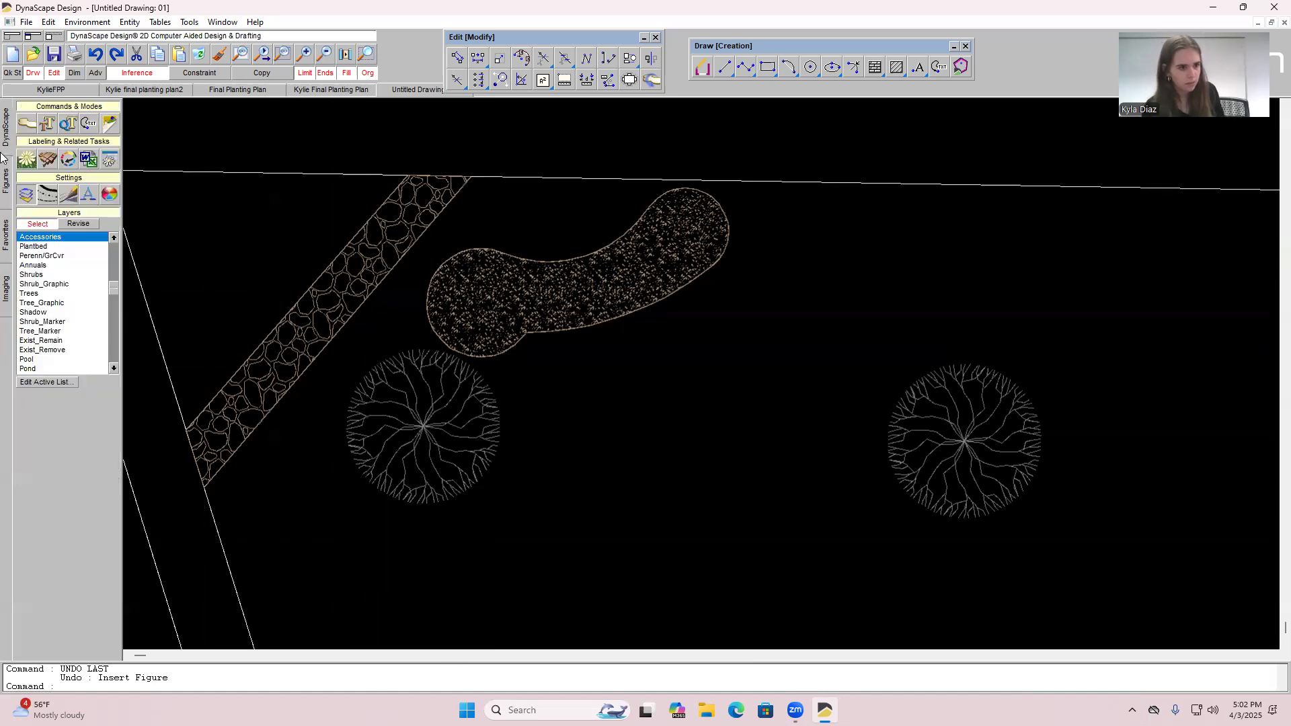
pyautogui.click(60, 312)
pyautogui.moveTo(111, 288); pyautogui.dragTo(118, 312)
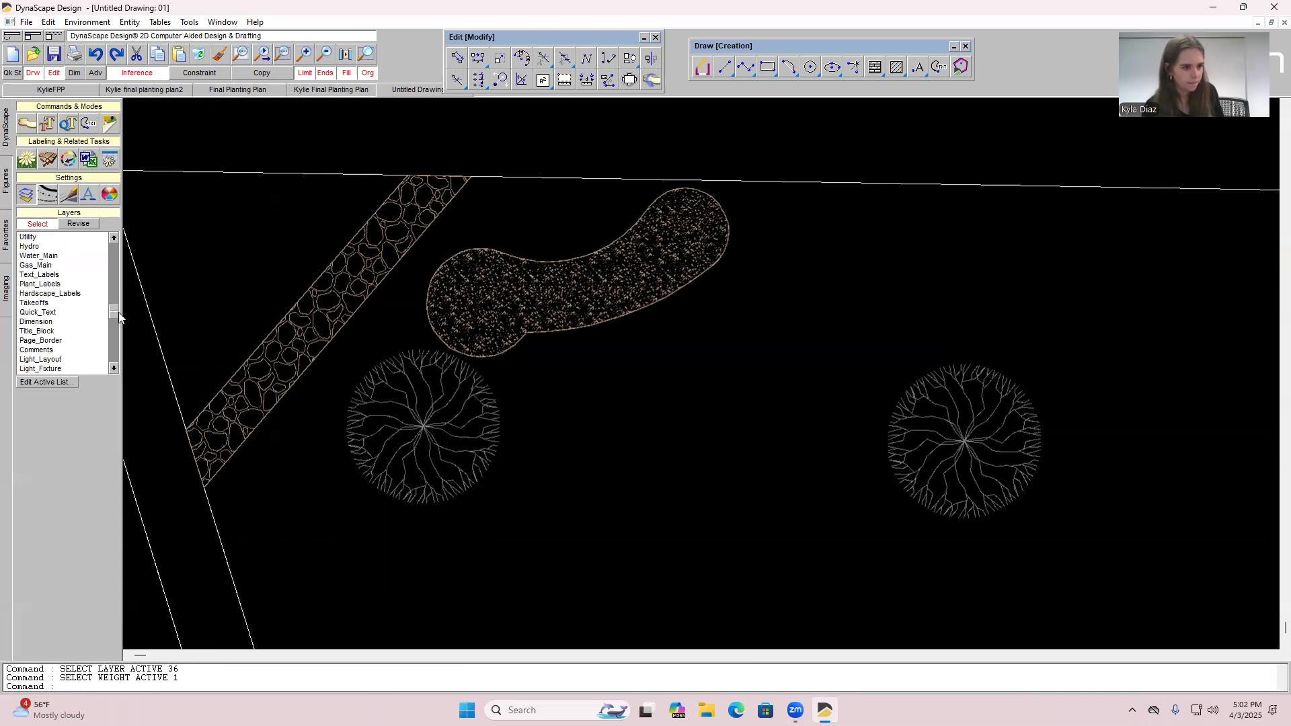
pyautogui.moveTo(118, 313); pyautogui.dragTo(120, 247)
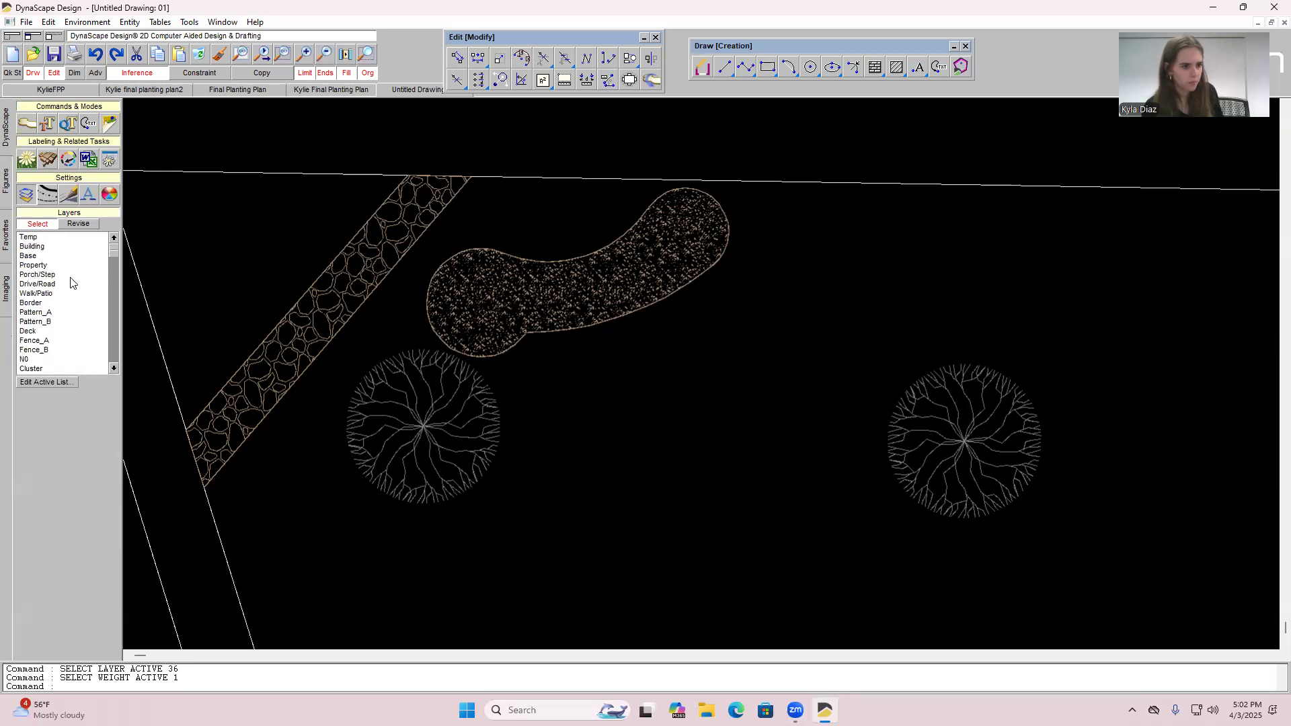
pyautogui.click(84, 239)
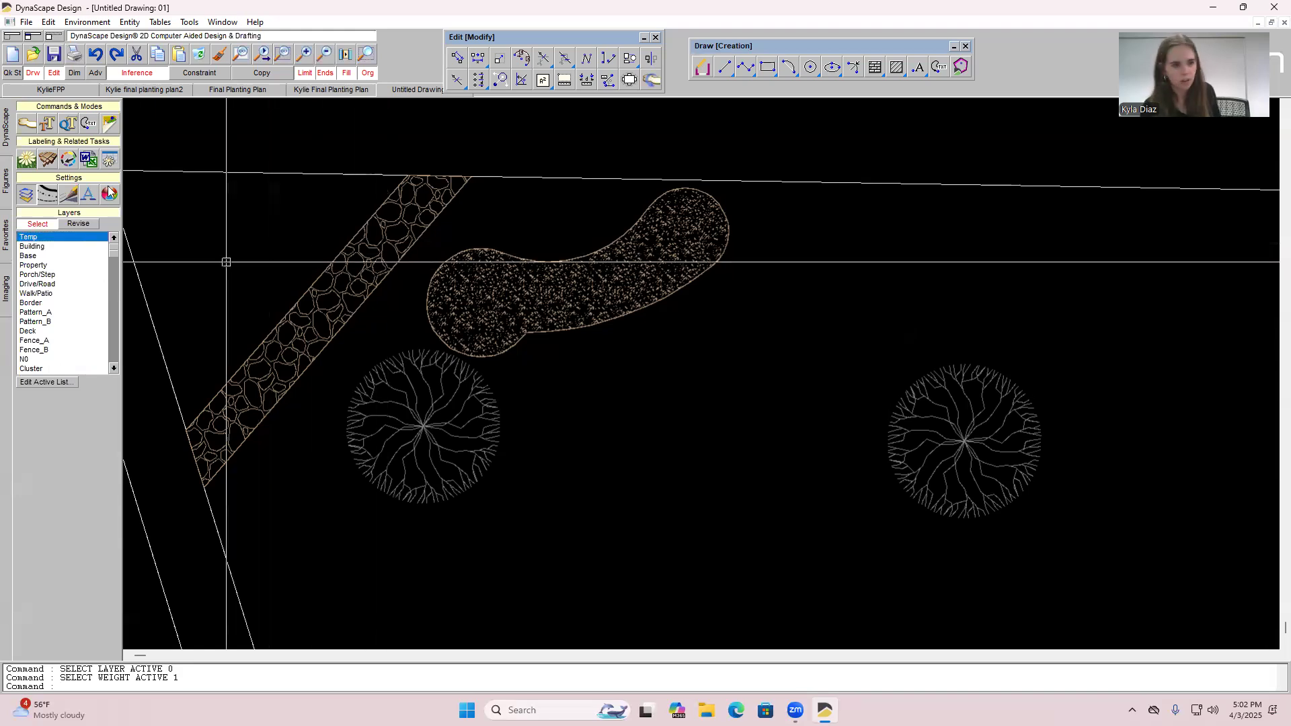
# Insert a STANDING-M1 figure from the PEOPLE-6 library at scale 1, slightly rotated, in the mulch bed's western lobe.
pyautogui.click(6, 179)
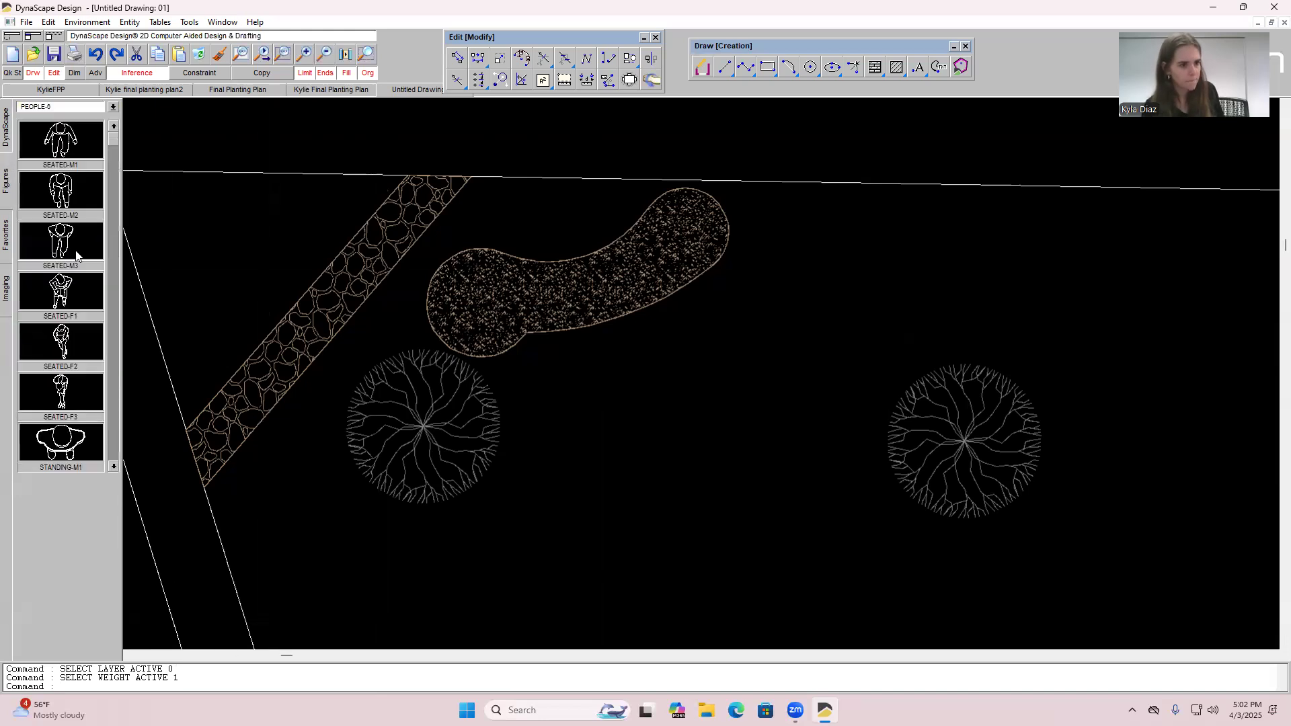
pyautogui.click(82, 443)
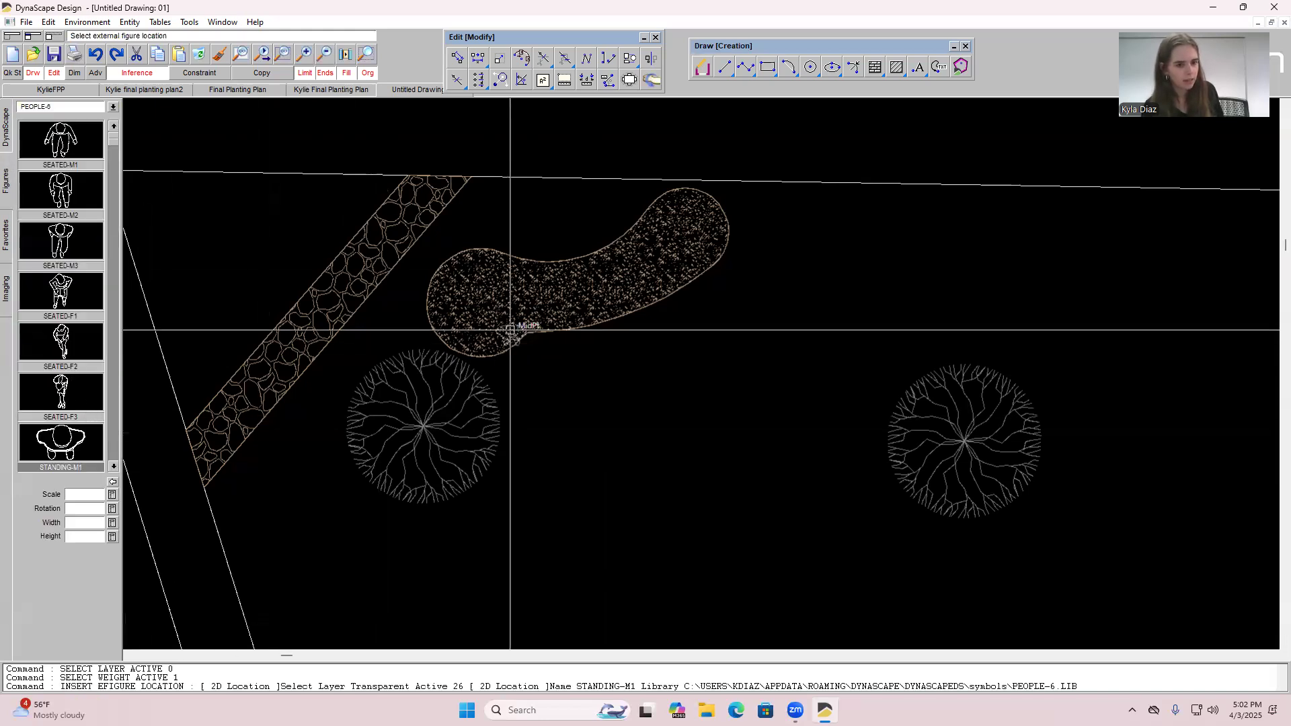
pyautogui.click(485, 296)
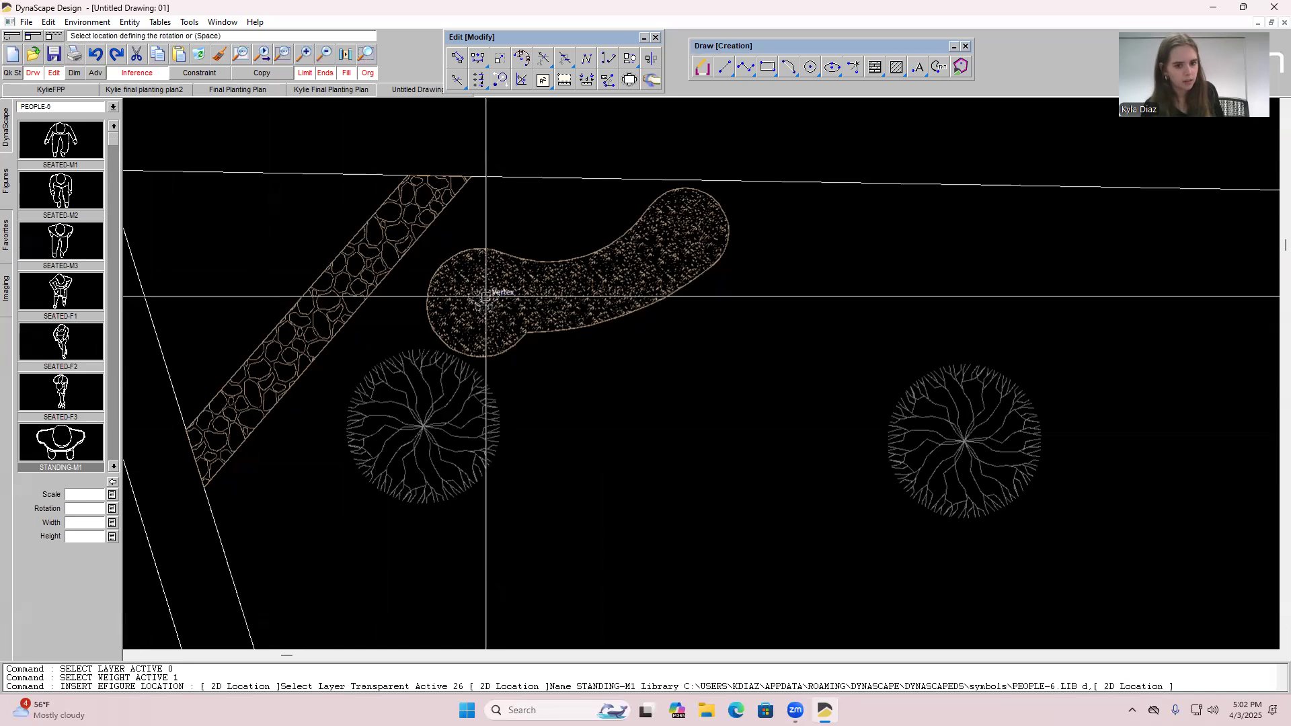
pyautogui.click(469, 332)
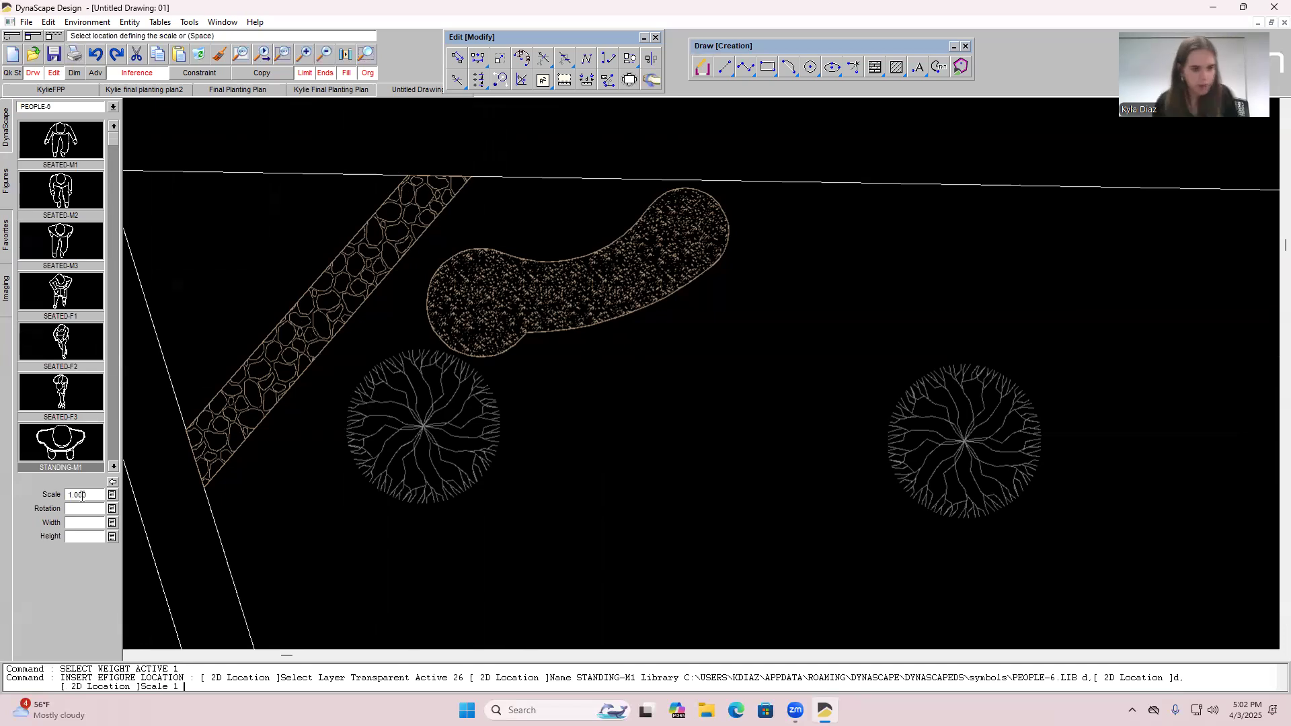
pyautogui.click(488, 298)
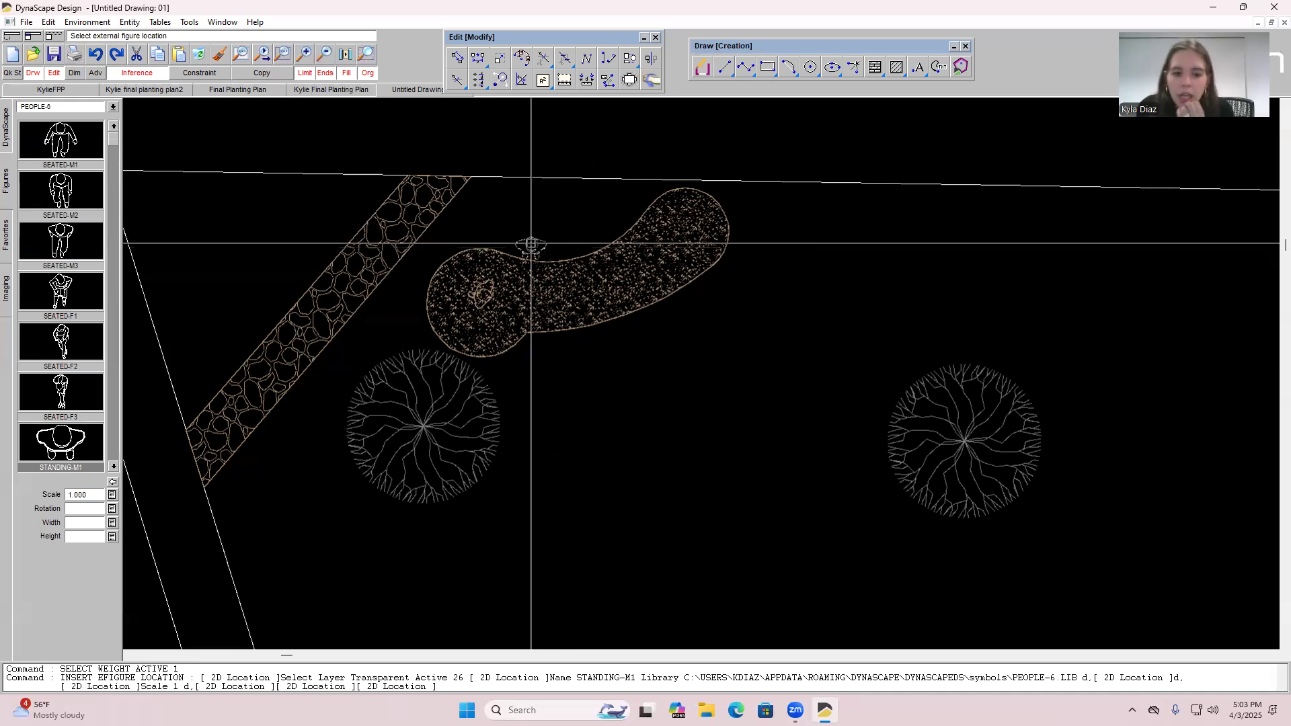
# Load the PERENN SMALL-6 symbol library and choose the 6IN-HOSTA symbol for insertion.
pyautogui.click(107, 107)
pyautogui.click(44, 127)
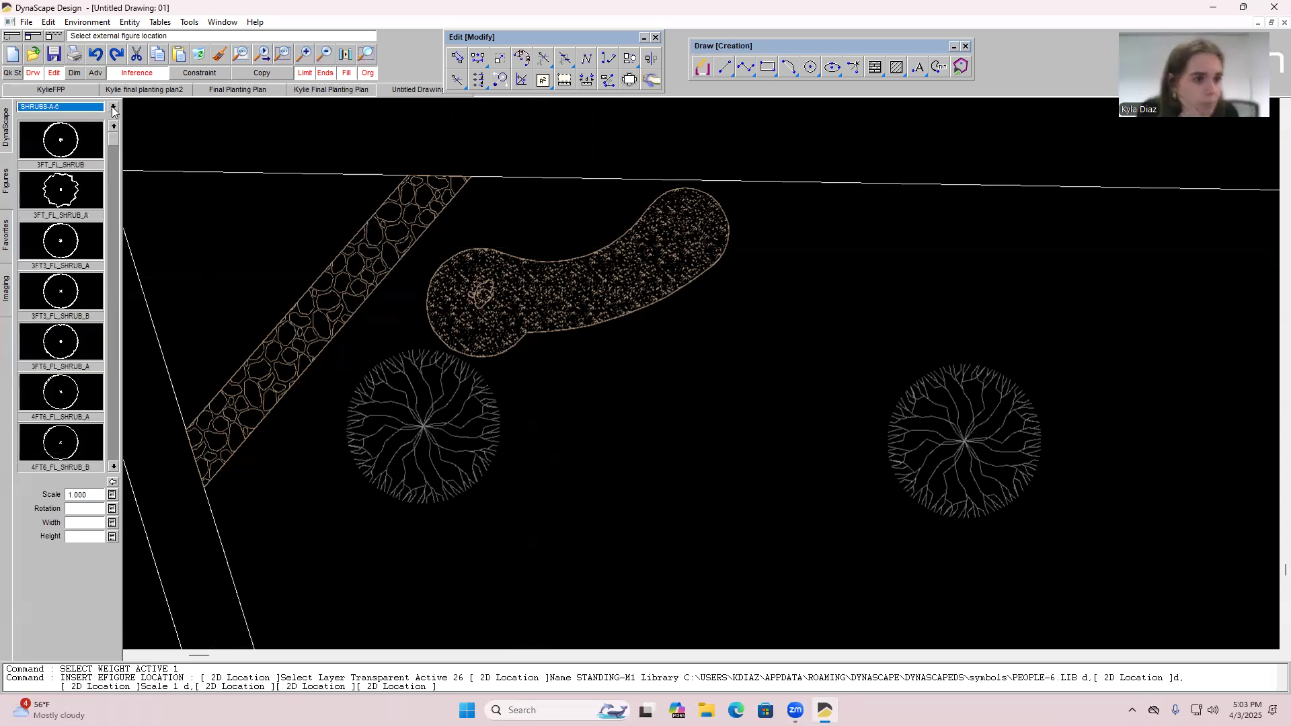
pyautogui.click(113, 108)
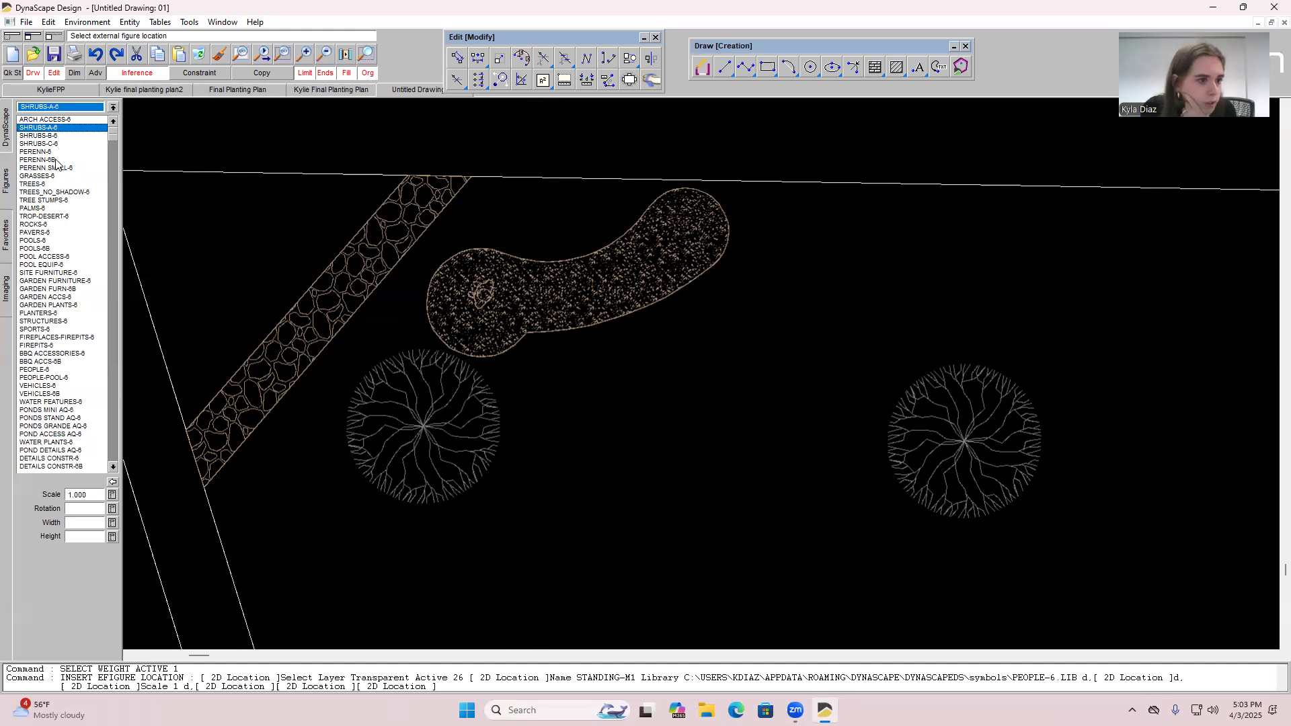
pyautogui.click(58, 168)
pyautogui.click(79, 347)
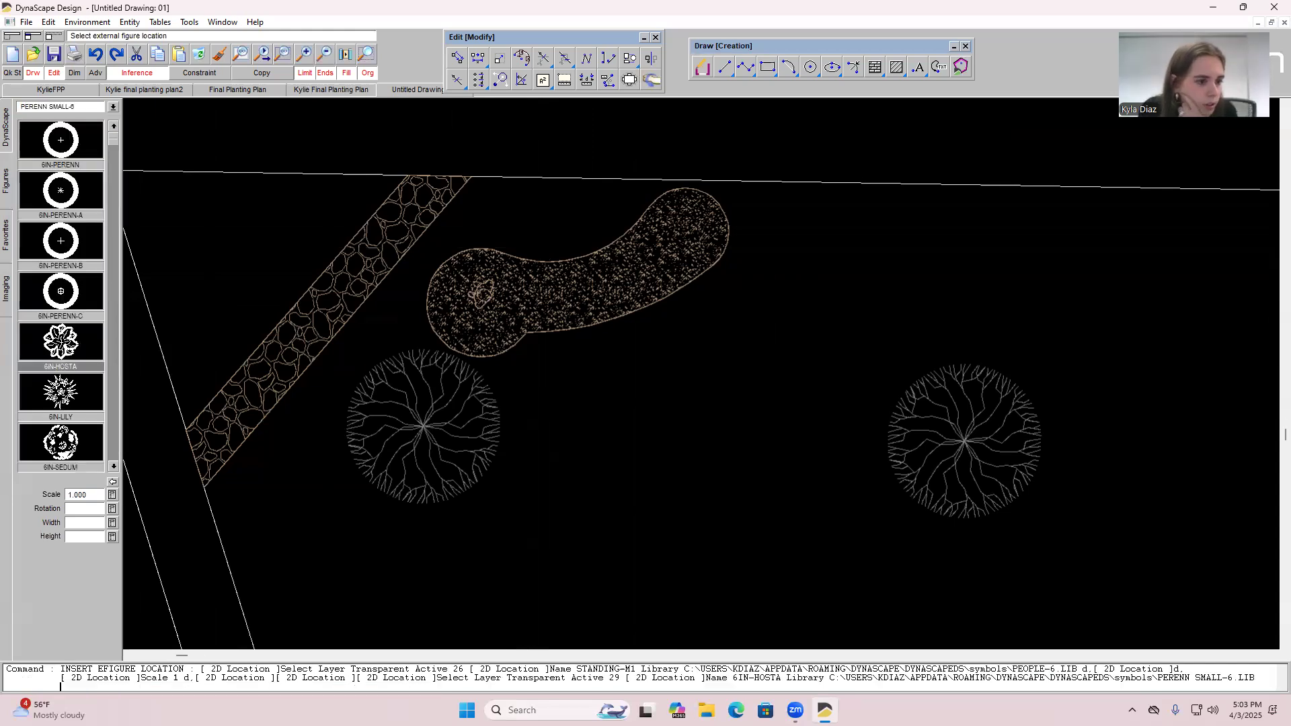
# Place five 6IN-HOSTA symbols at scale 1 in an arc around the western side of the standing figure.
pyautogui.click(448, 289)
pyautogui.click(457, 299)
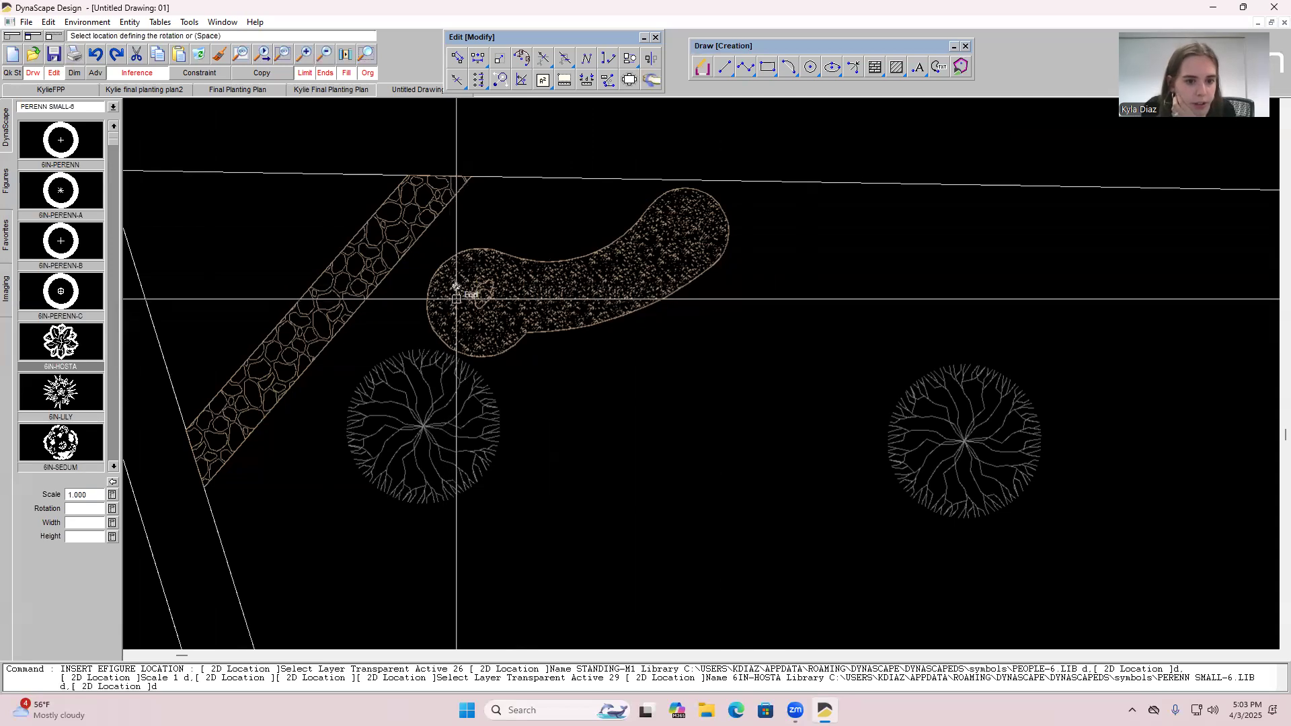
pyautogui.click(470, 276)
pyautogui.click(469, 276)
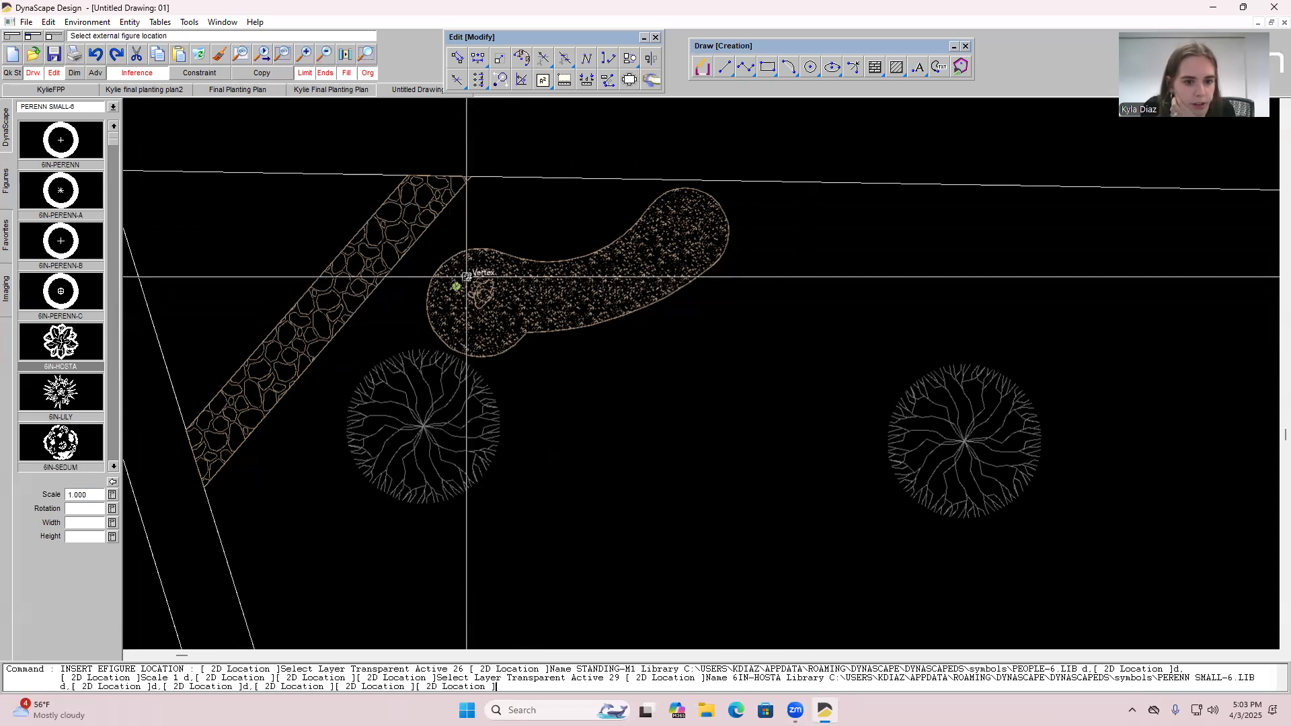
pyautogui.click(454, 297)
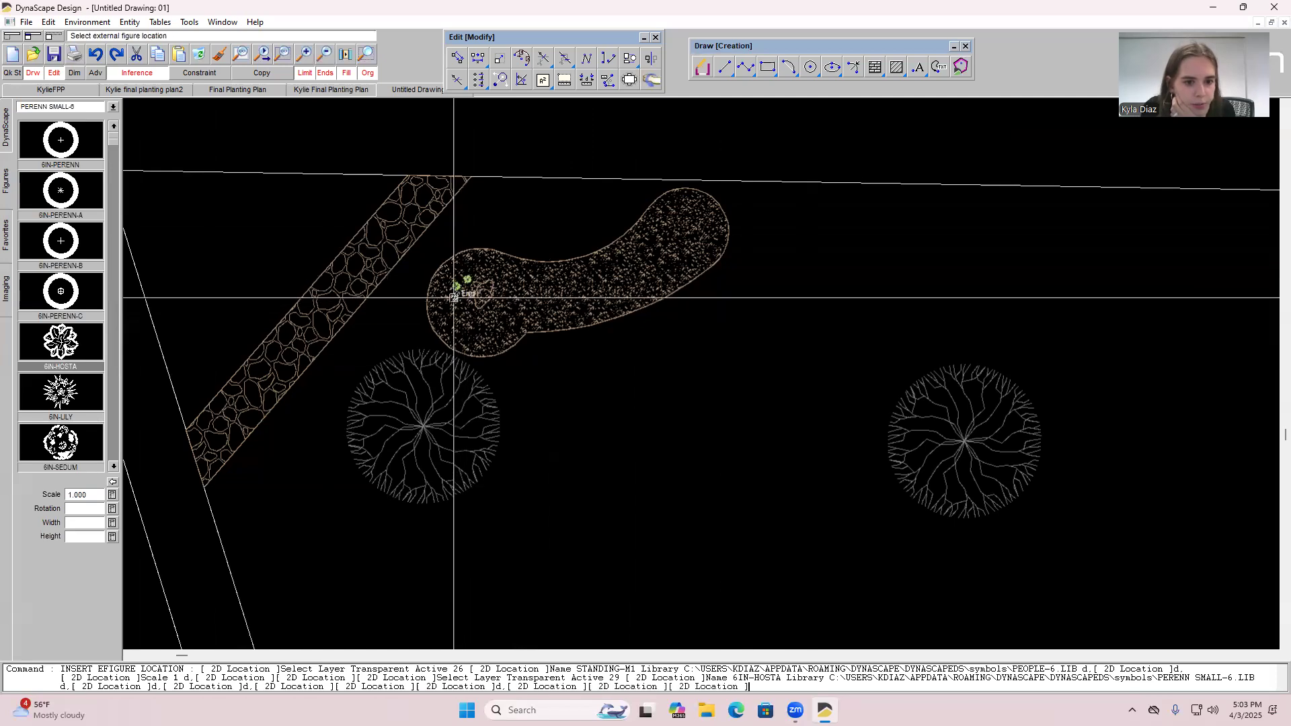
pyautogui.rightClick(455, 296)
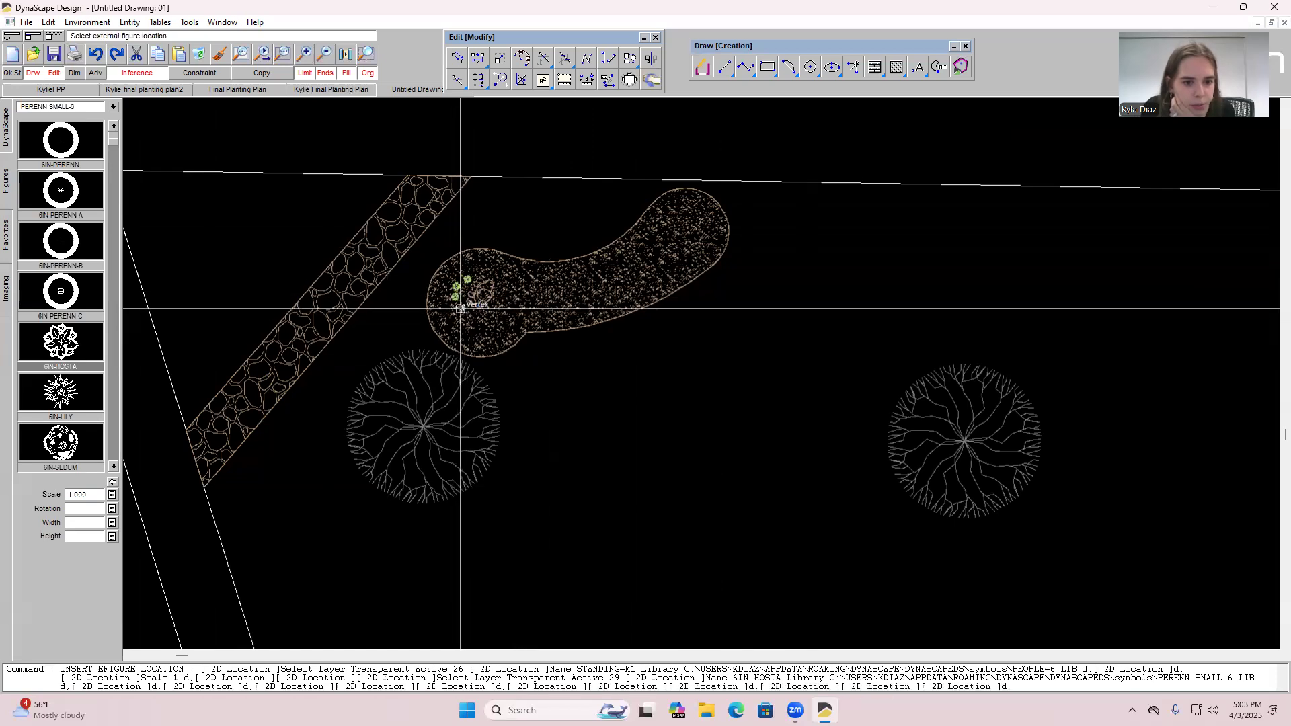
pyautogui.click(461, 308)
pyautogui.rightClick(461, 308)
pyautogui.click(473, 316)
pyautogui.rightClick(473, 316)
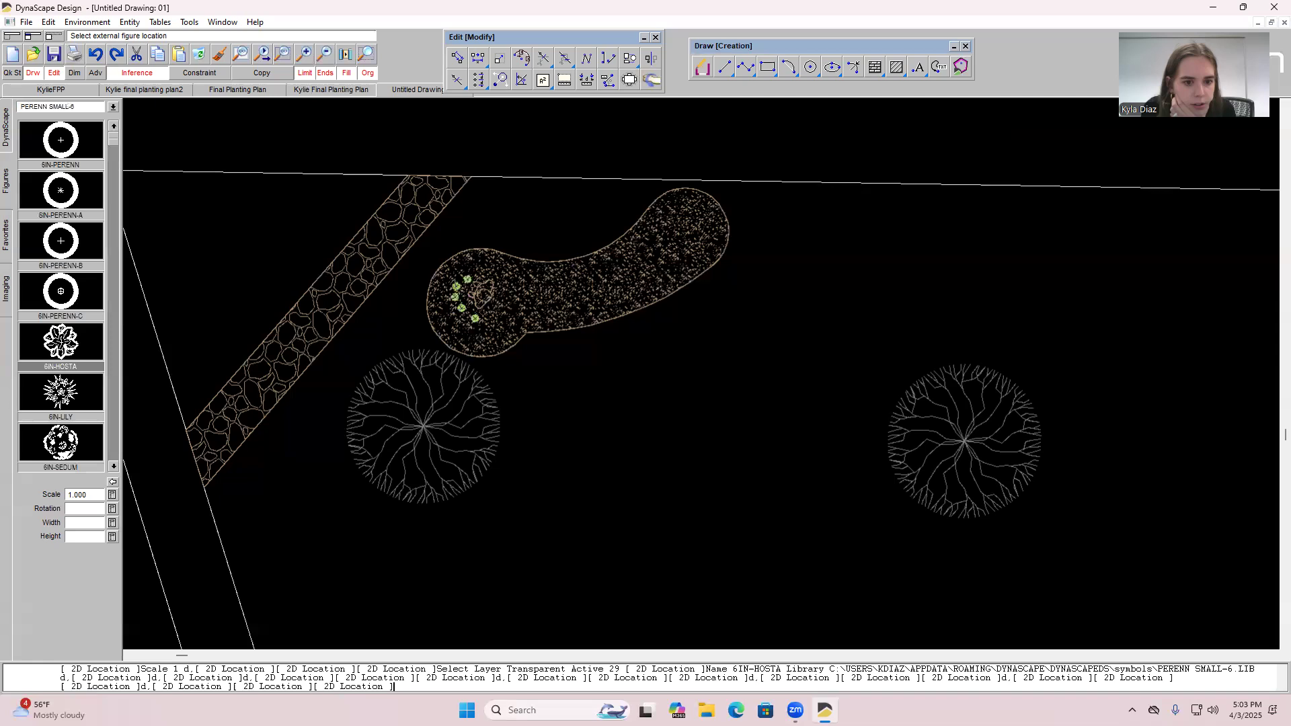
# Place five more 6IN-HOSTA symbols at scale 1 around the northern and eastern sides of the standing figure, completing the ring.
pyautogui.click(480, 274)
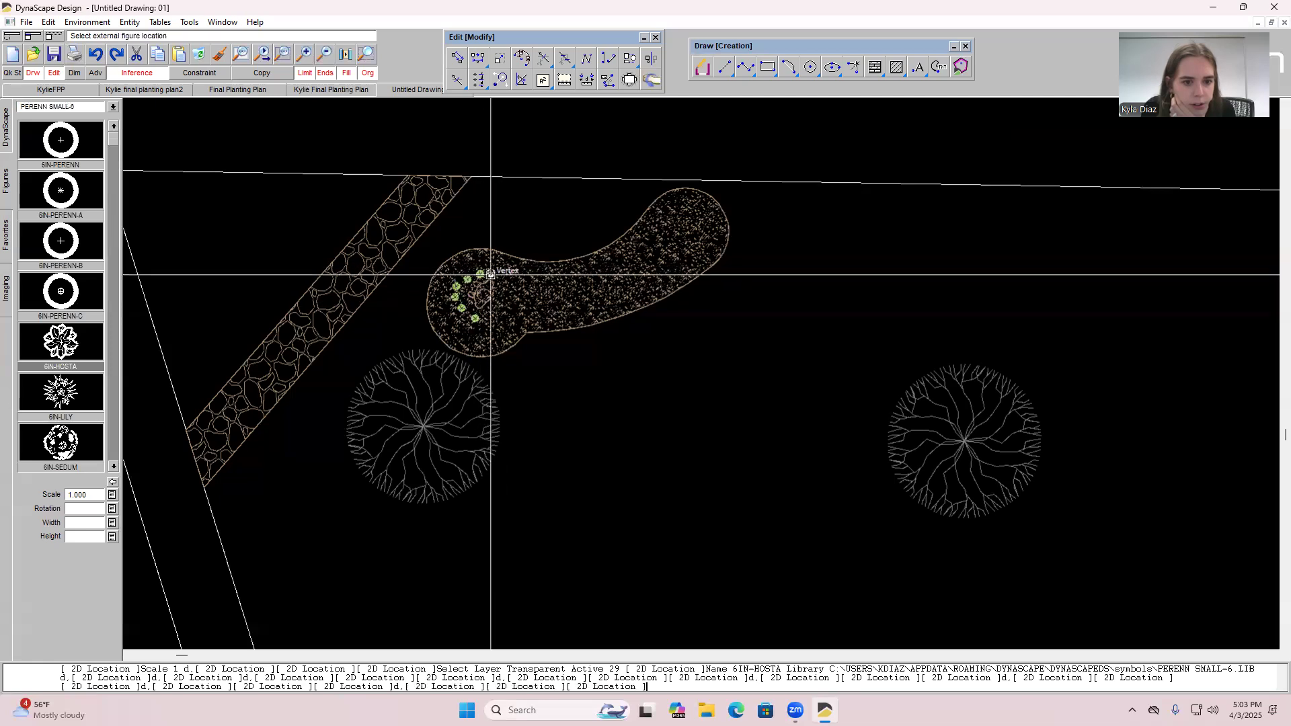
pyautogui.click(491, 274)
pyautogui.click(500, 281)
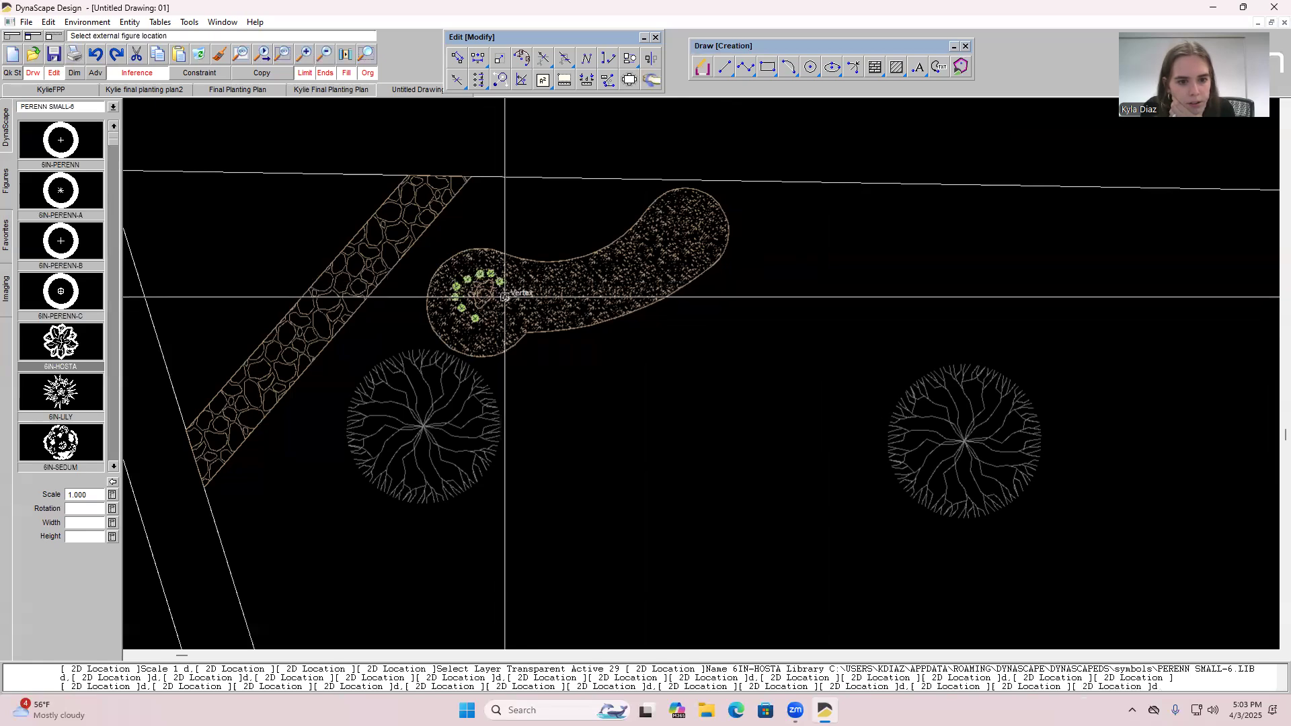
pyautogui.click(498, 297)
pyautogui.click(491, 314)
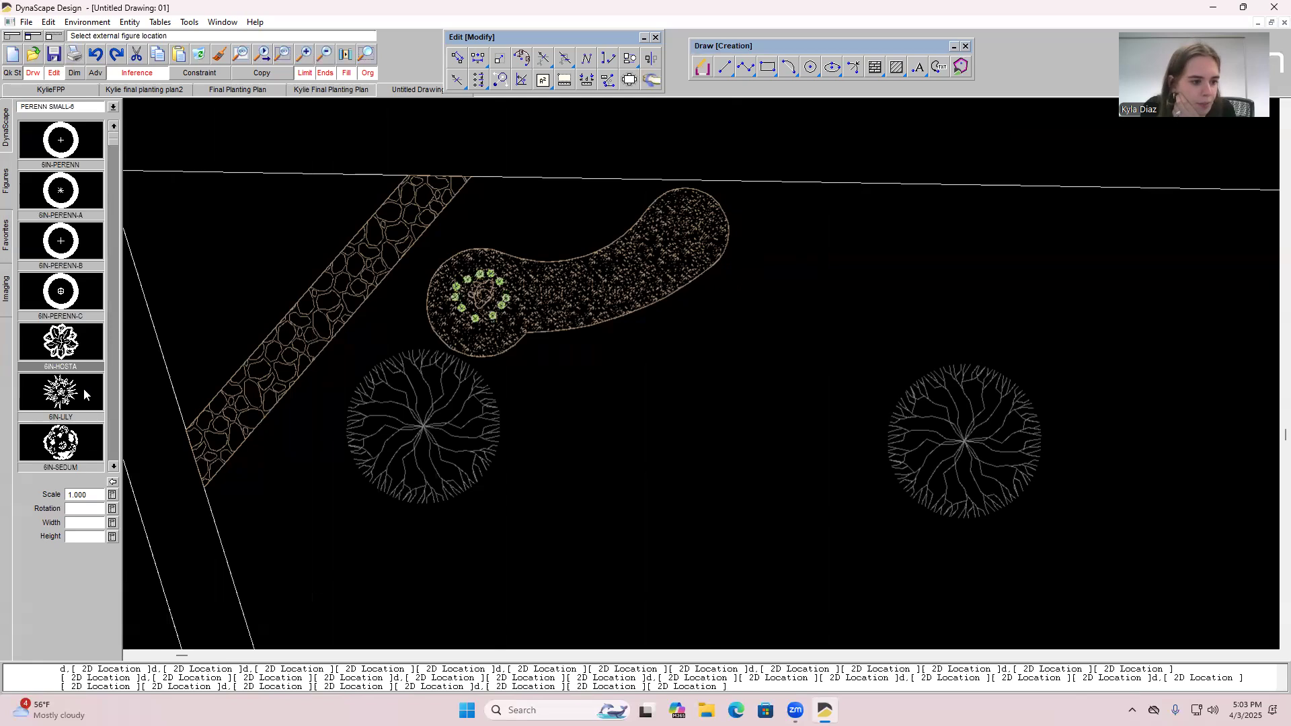
# Load the SHRUBS-C-6 symbol library and choose the 3FT_SHRUB_02 symbol for insertion.
pyautogui.moveTo(113, 147); pyautogui.dragTo(111, 321)
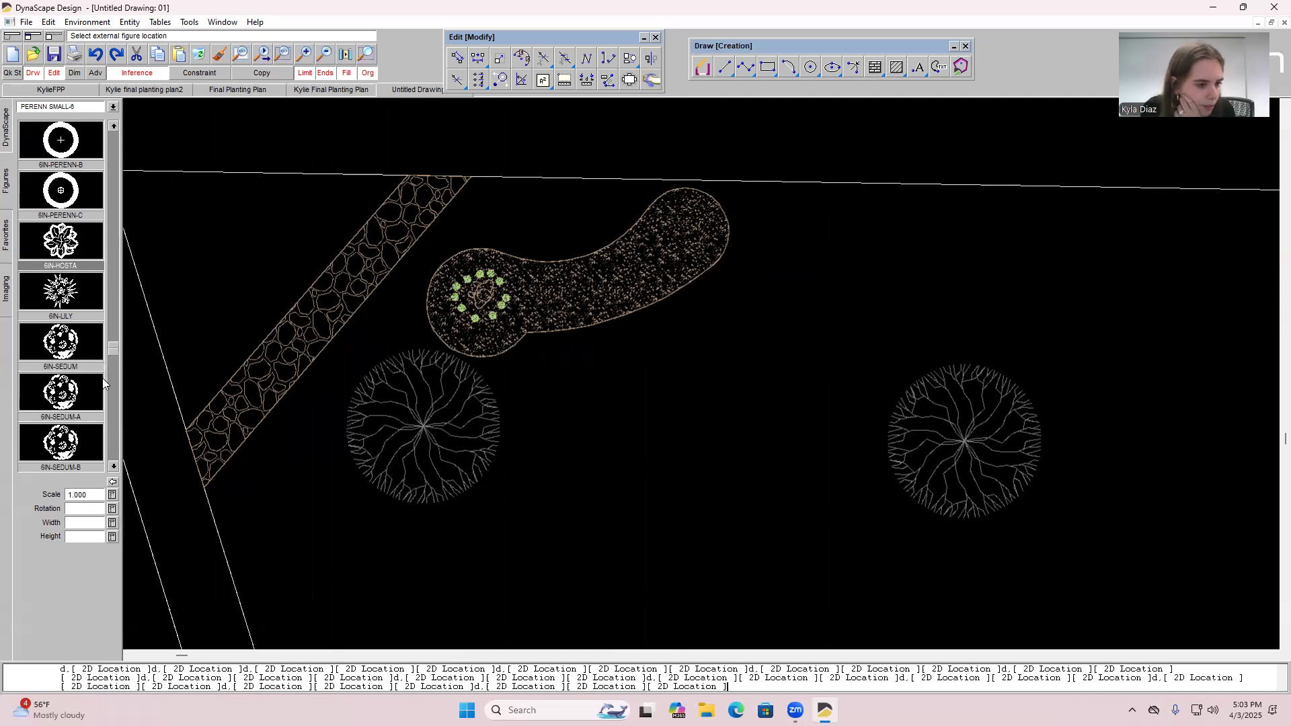
pyautogui.moveTo(114, 353)
pyautogui.mouseDown()
pyautogui.moveTo(124, 431)
pyautogui.moveTo(122, 357)
pyautogui.mouseUp()
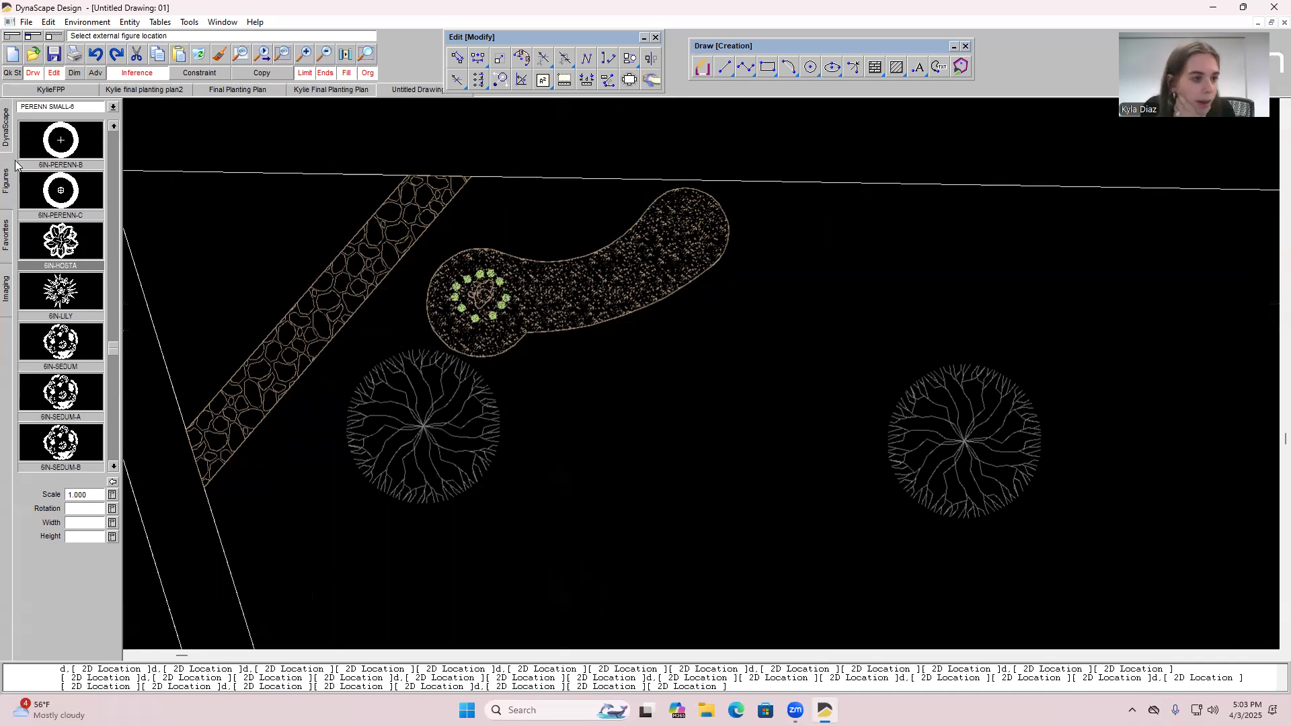
pyautogui.click(113, 108)
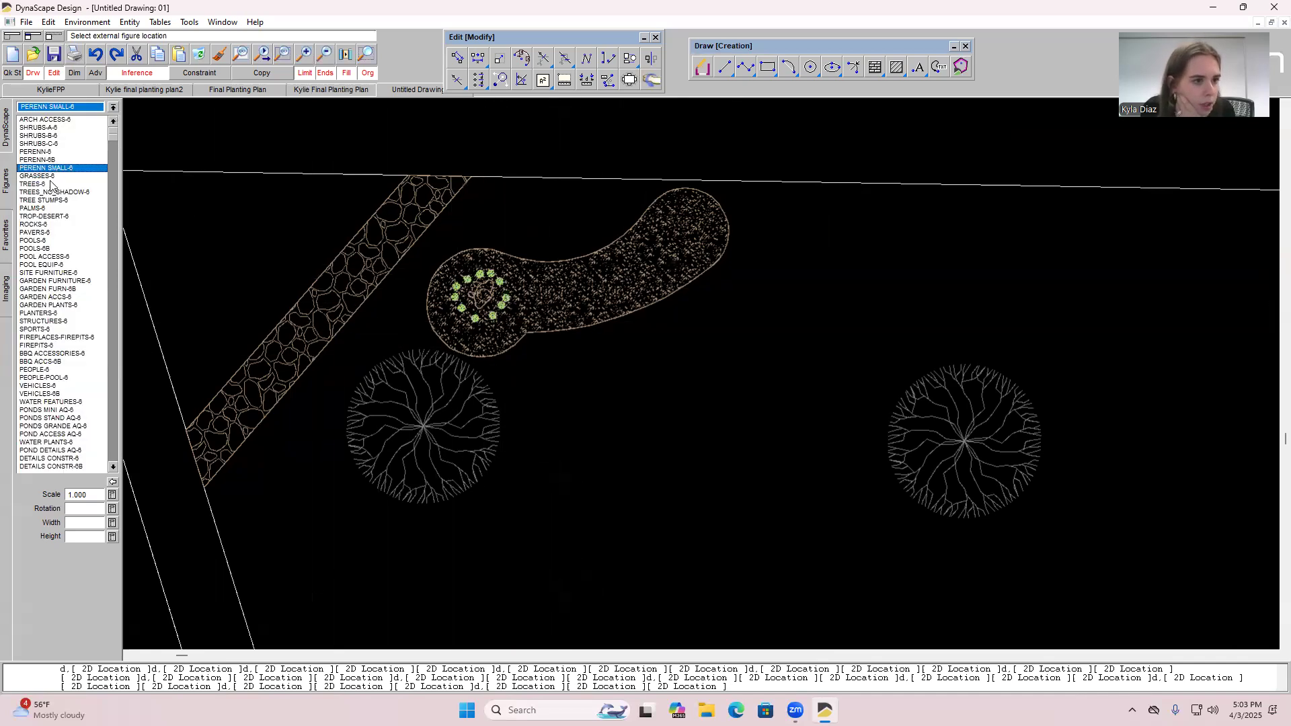
pyautogui.click(63, 144)
pyautogui.click(74, 200)
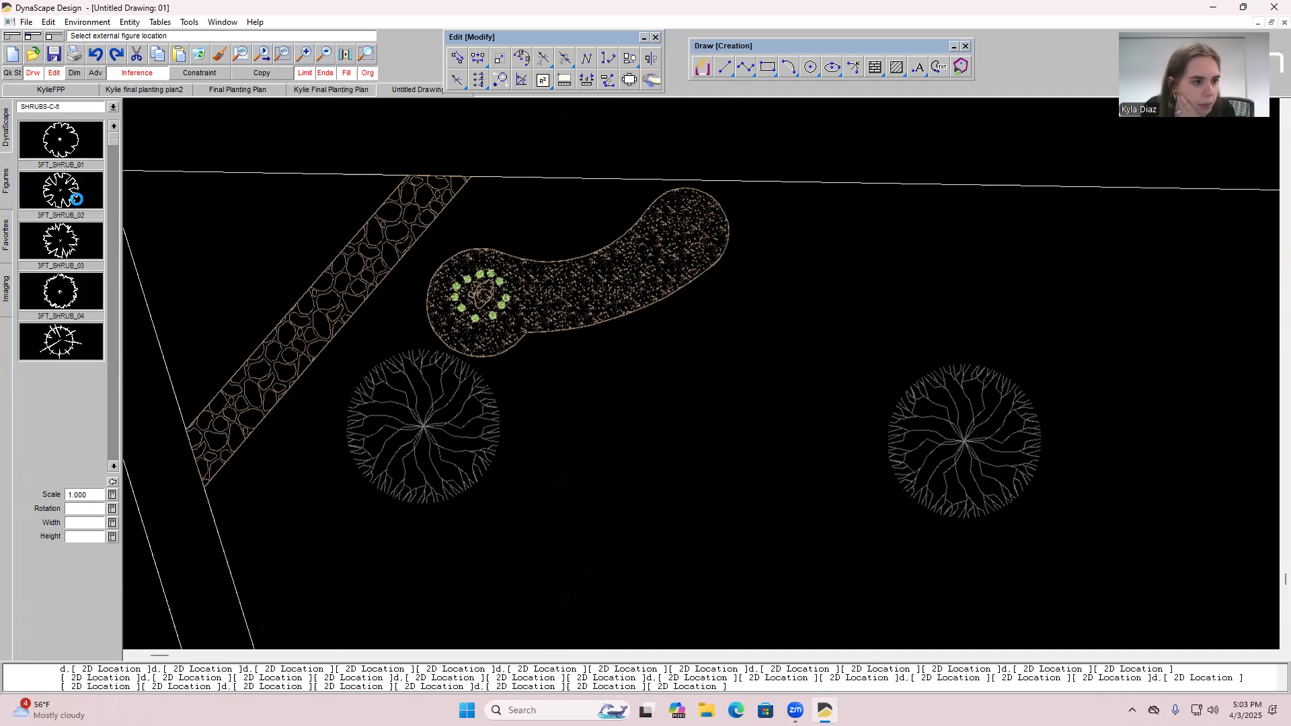
# Place three 3FT_SHRUB_02 symbols at scale 1 along the eastern and southern sides of the hosta ring, and end the insertion.
pyautogui.click(530, 284)
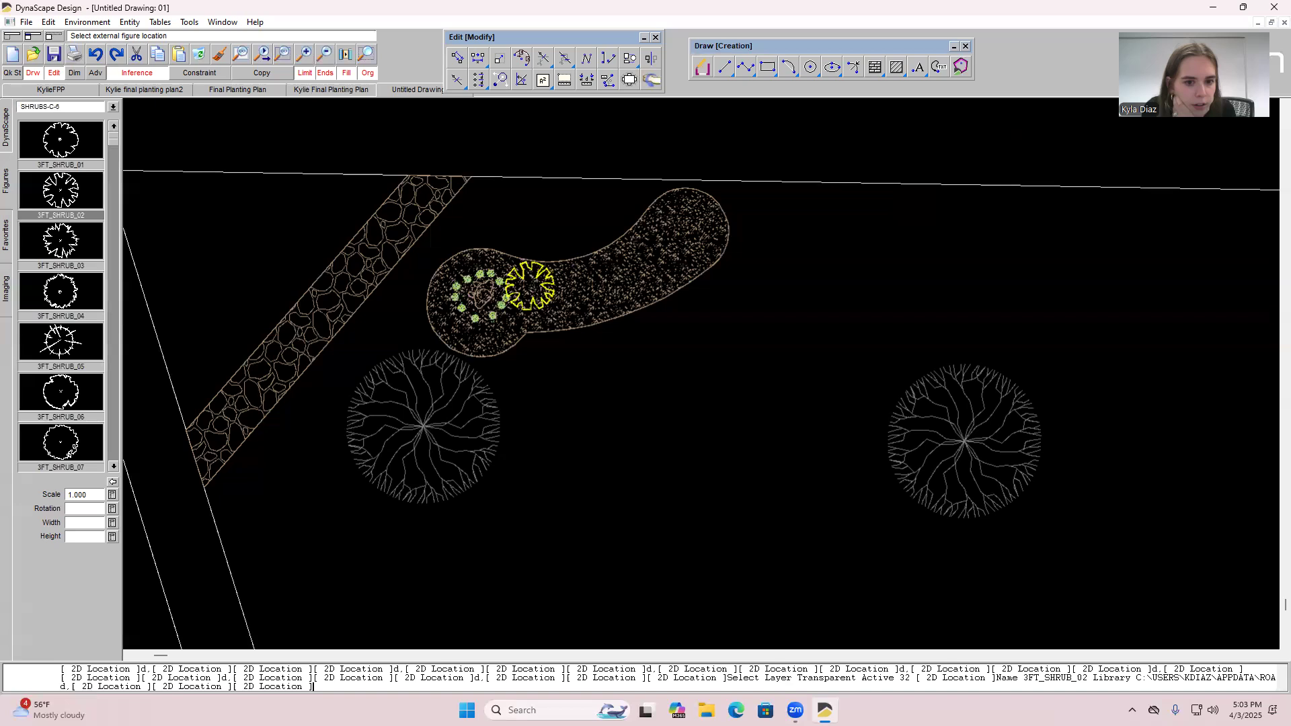
pyautogui.click(511, 328)
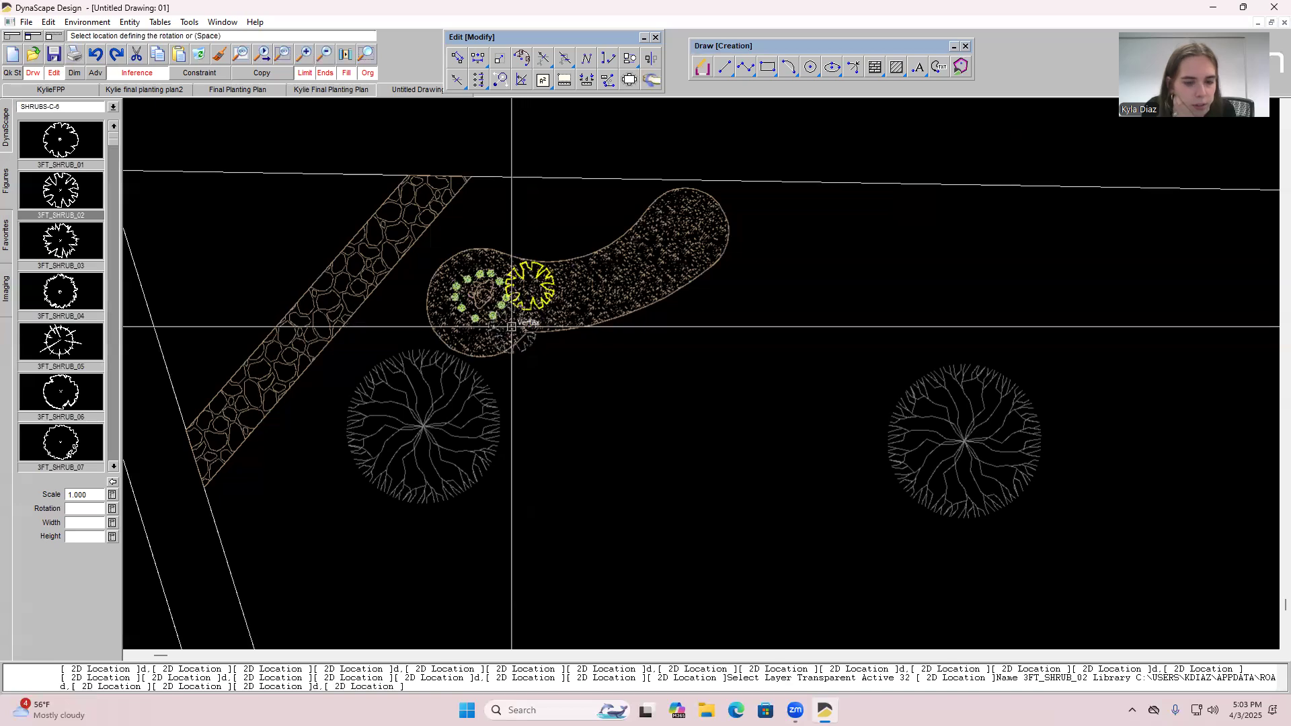
pyautogui.click(470, 340)
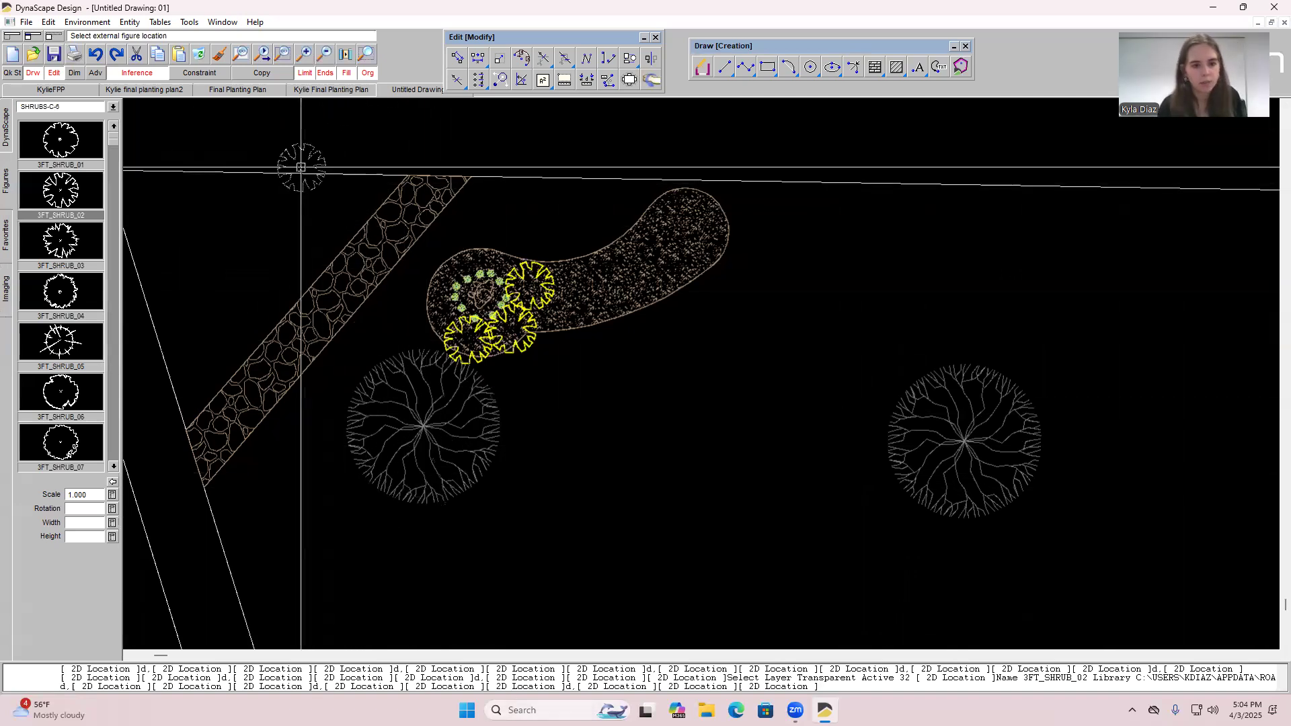
pyautogui.press('Escape')
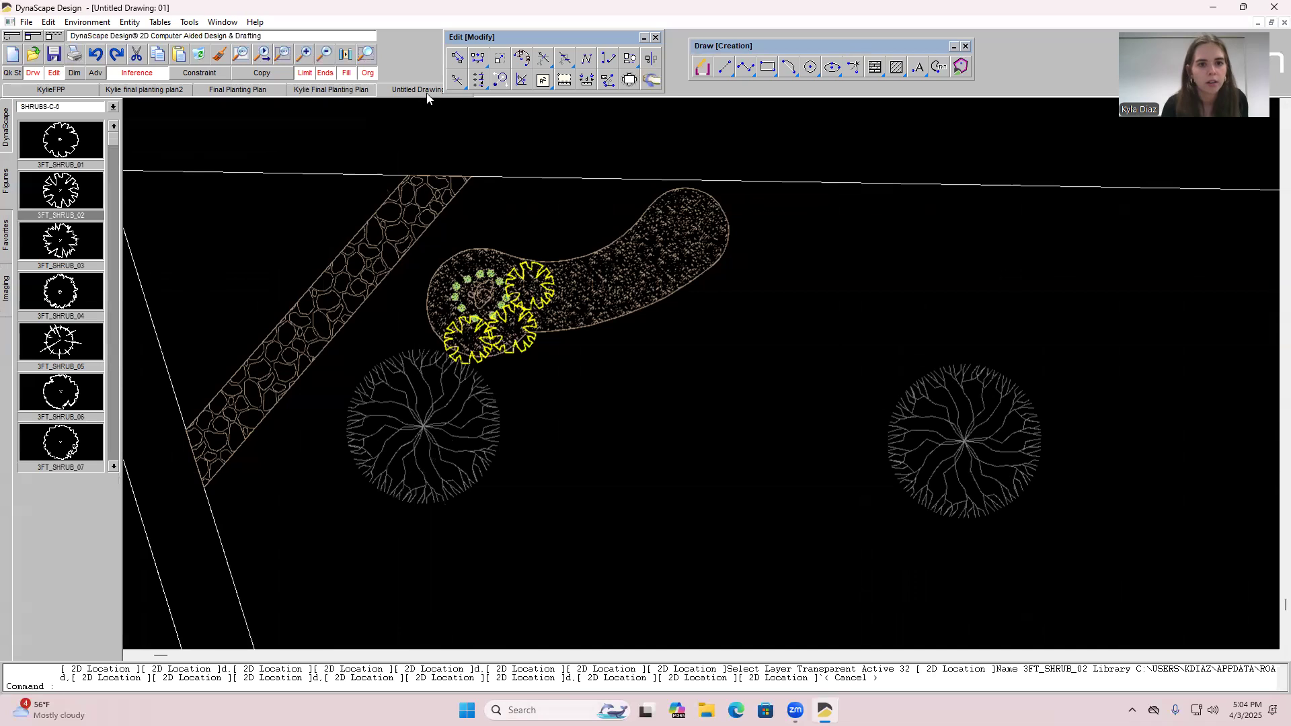
# Try to translate the northeastern 3FT_SHRUB_02 symbol where it overlaps the mulch hatch.
pyautogui.click(458, 59)
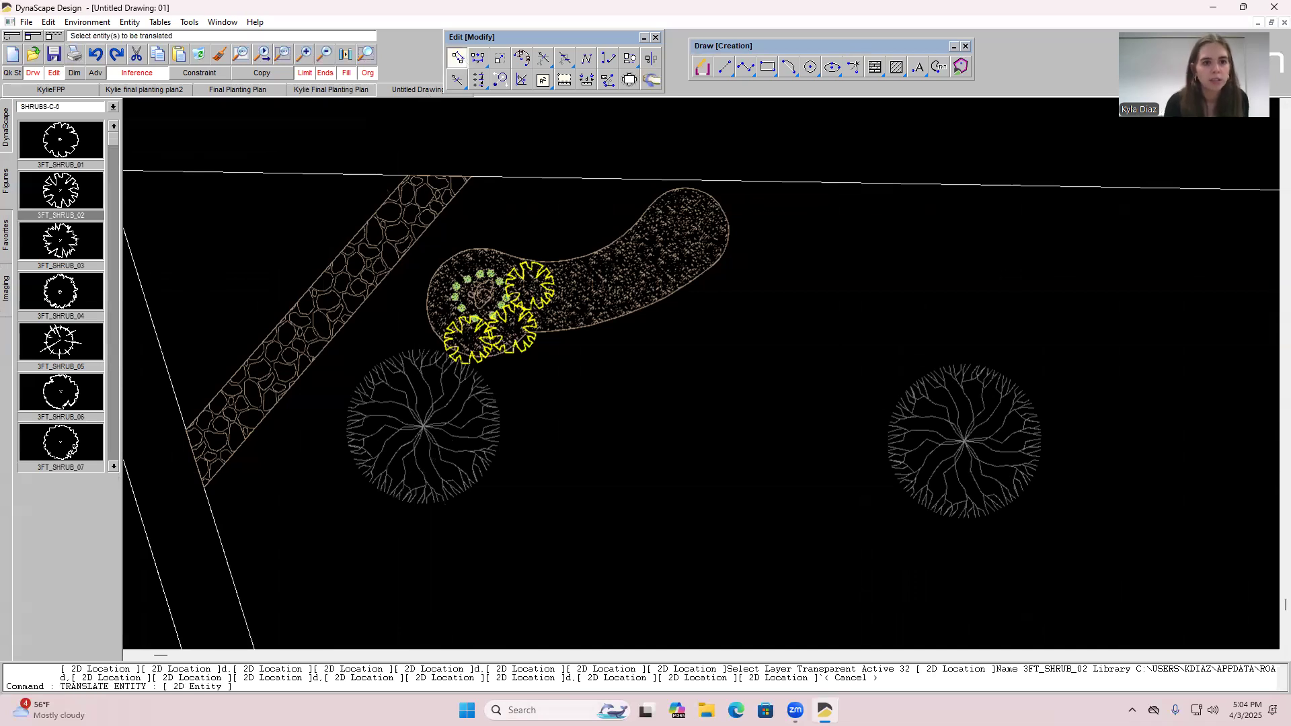
pyautogui.click(528, 304)
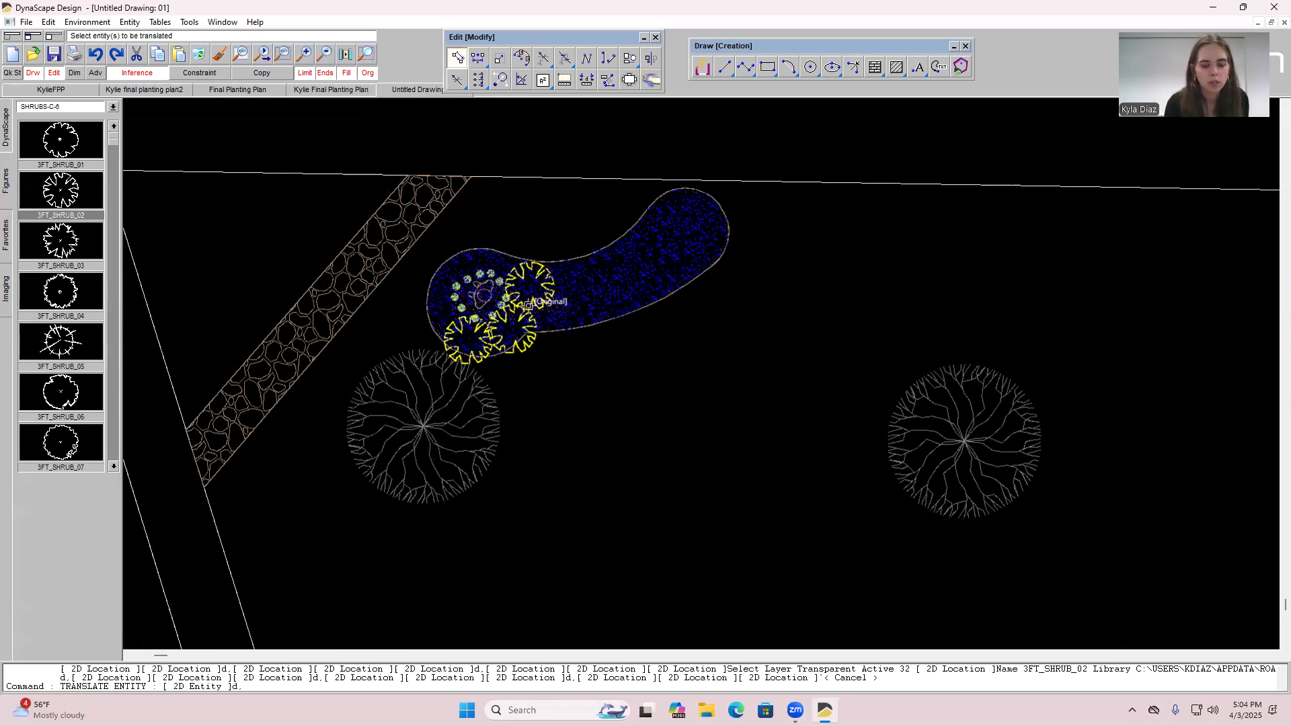
pyautogui.press('Escape')
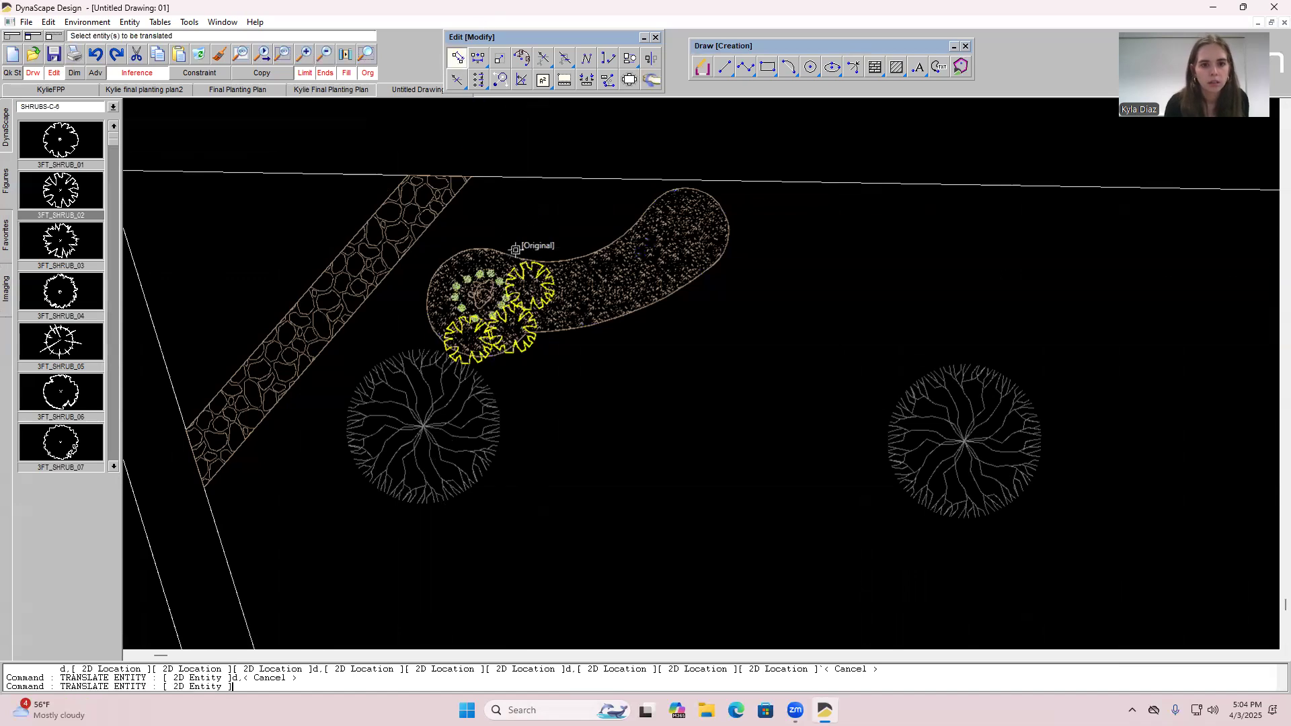
pyautogui.click(516, 250)
pyautogui.press('Escape')
pyautogui.click(457, 66)
pyautogui.click(535, 278)
pyautogui.press('Escape')
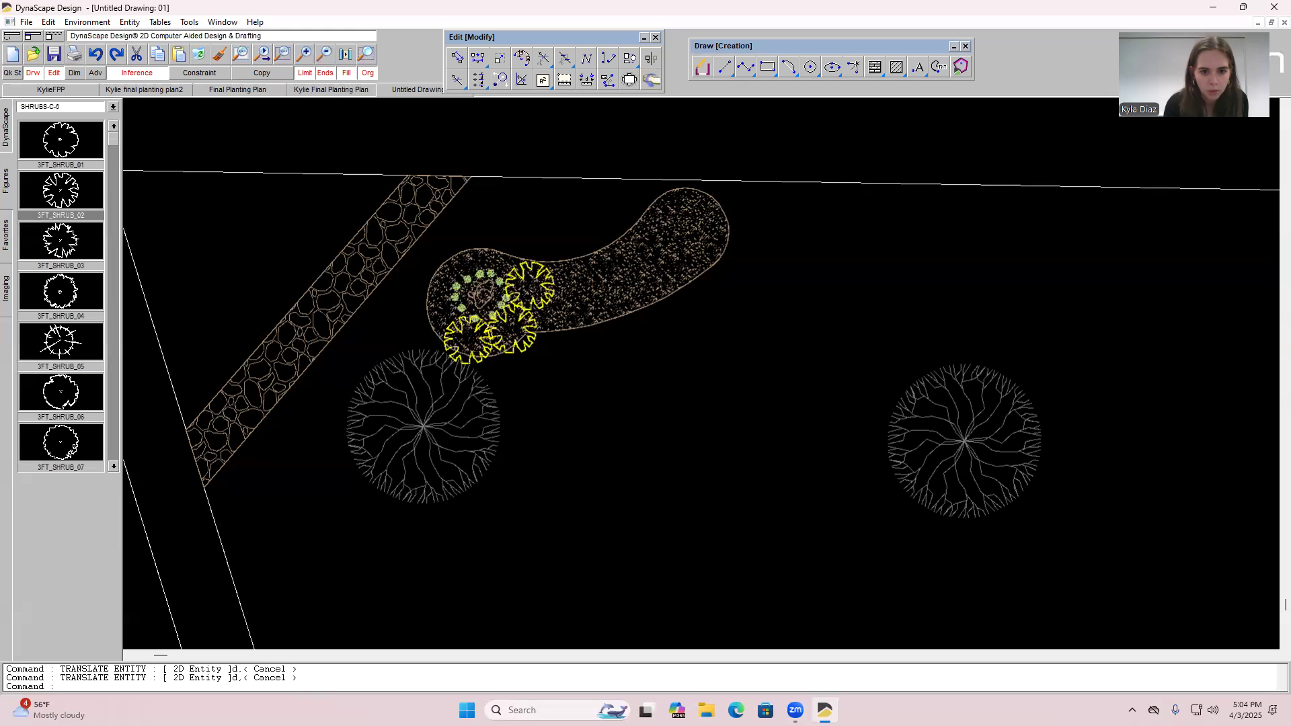
# Try again to pick the northeastern shrub separately from the mulch hatch for translation, using a closer view of the bed.
pyautogui.click(304, 56)
pyautogui.click(509, 316)
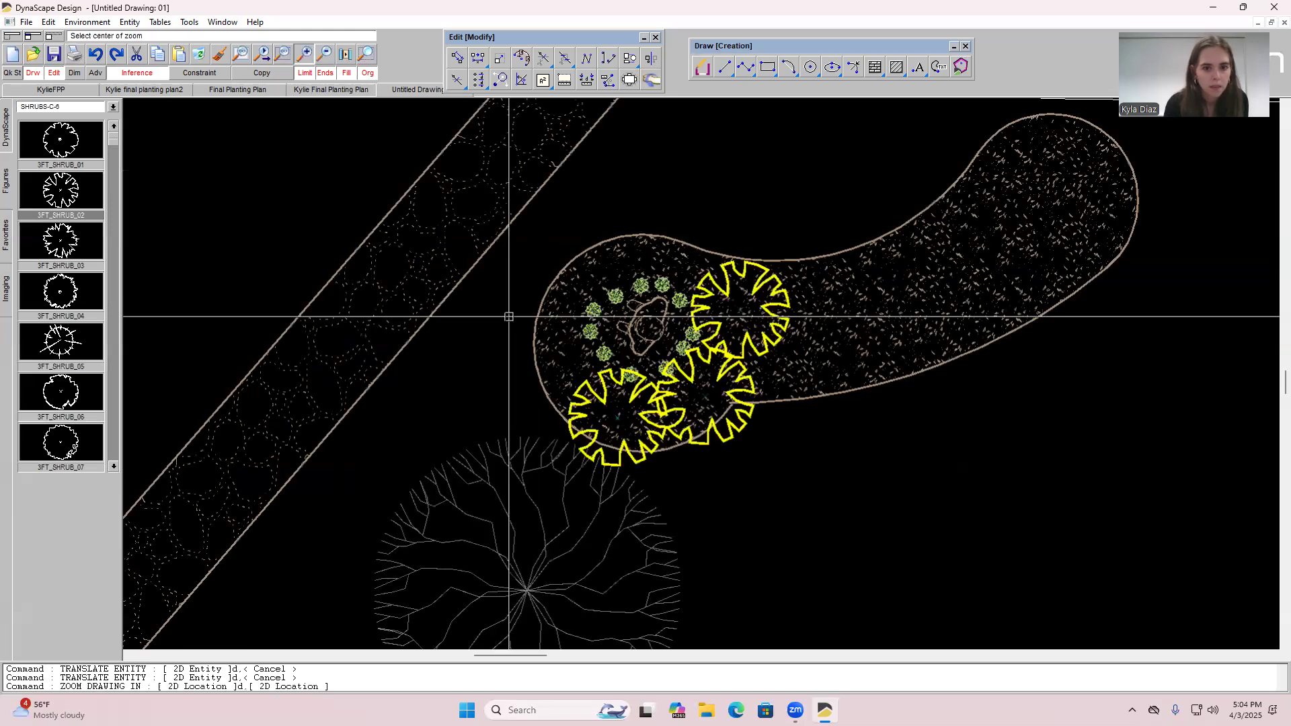
pyautogui.click(457, 57)
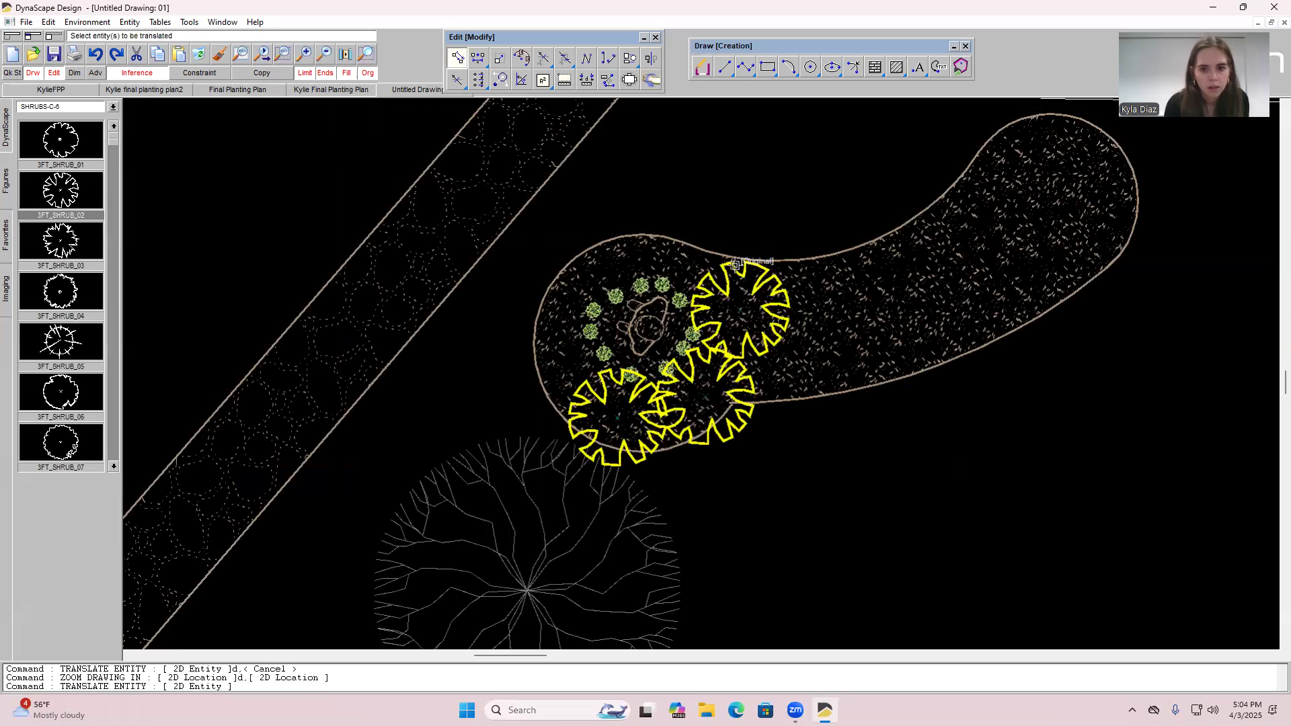
pyautogui.click(727, 271)
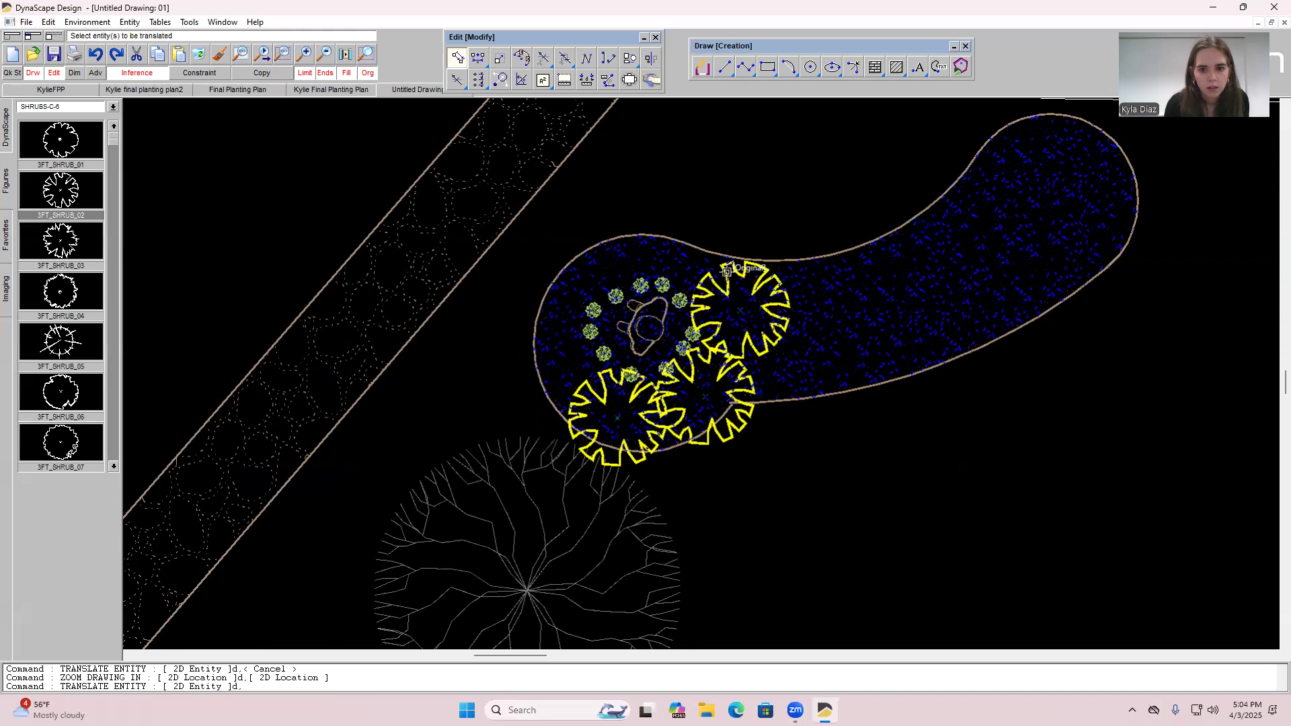
pyautogui.press('Escape')
pyautogui.click(728, 285)
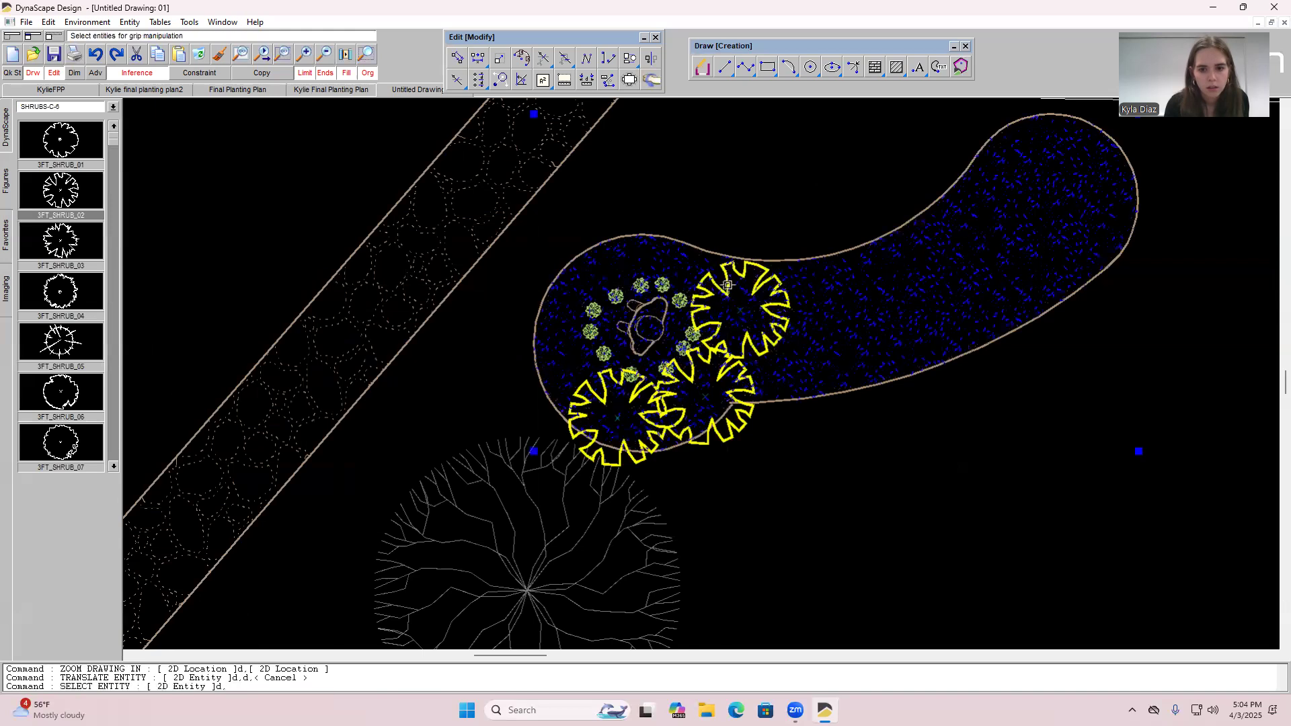
pyautogui.press('Escape')
pyautogui.click(458, 58)
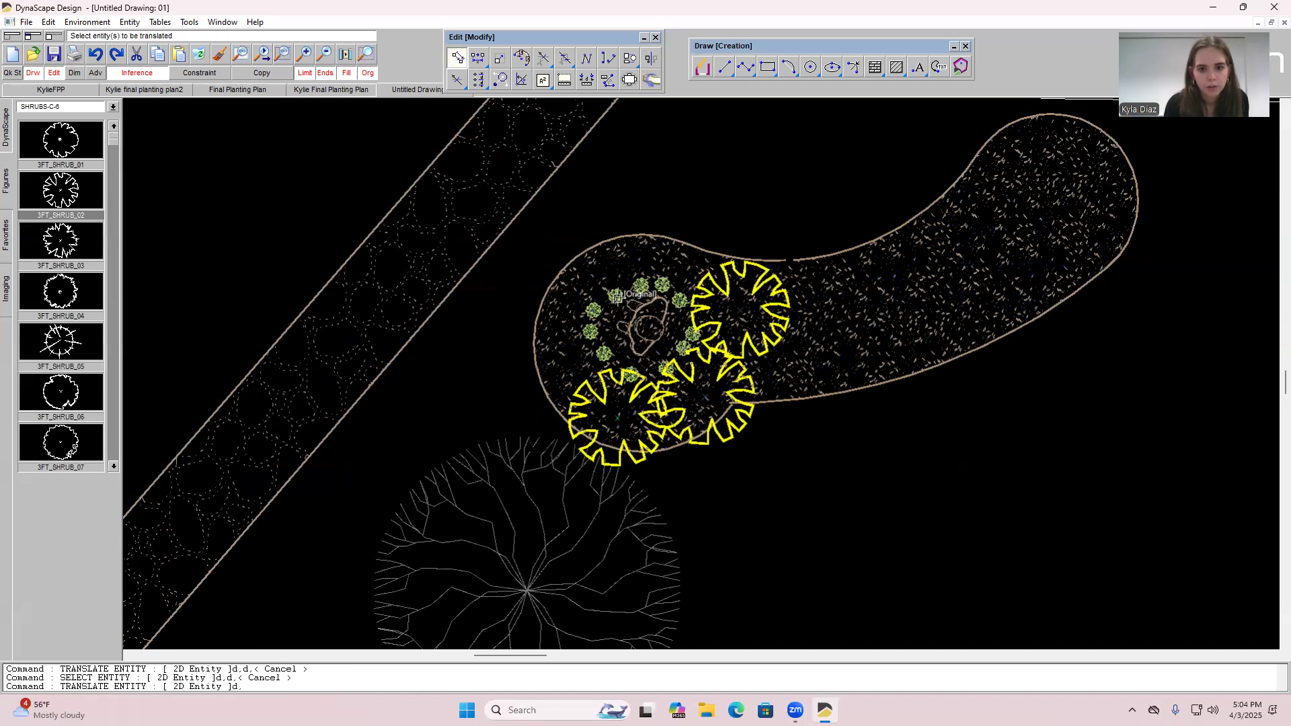
pyautogui.press('Escape')
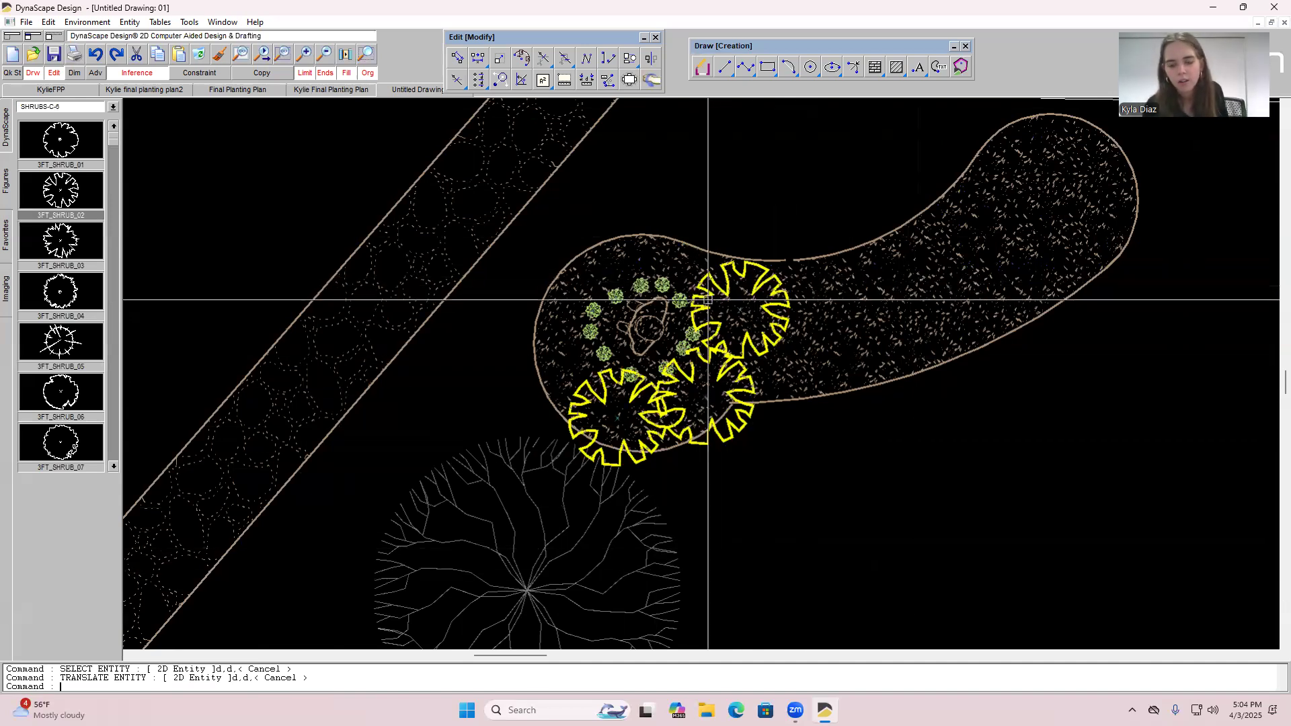
# Cycle the selection between the mulch hatch and the overlapping northeastern shrub at the shrub's eastern edge, and clear it.
pyautogui.click(782, 319)
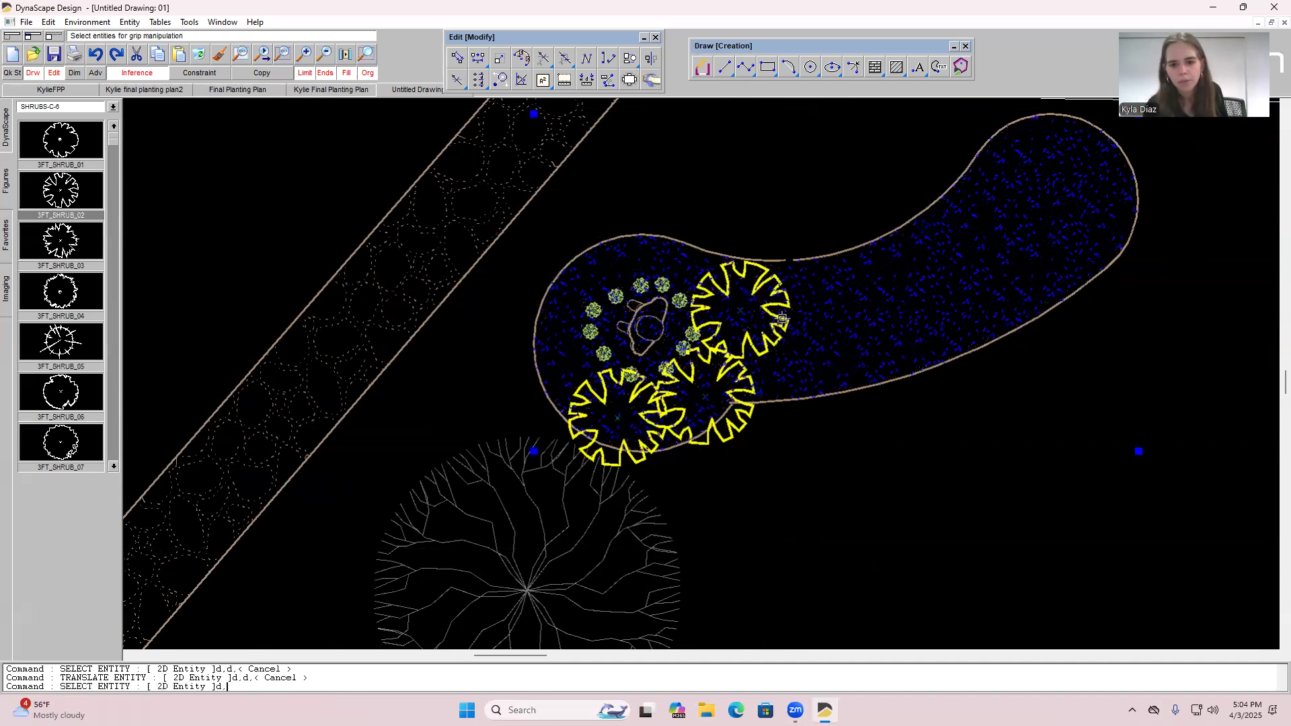
pyautogui.click(782, 319)
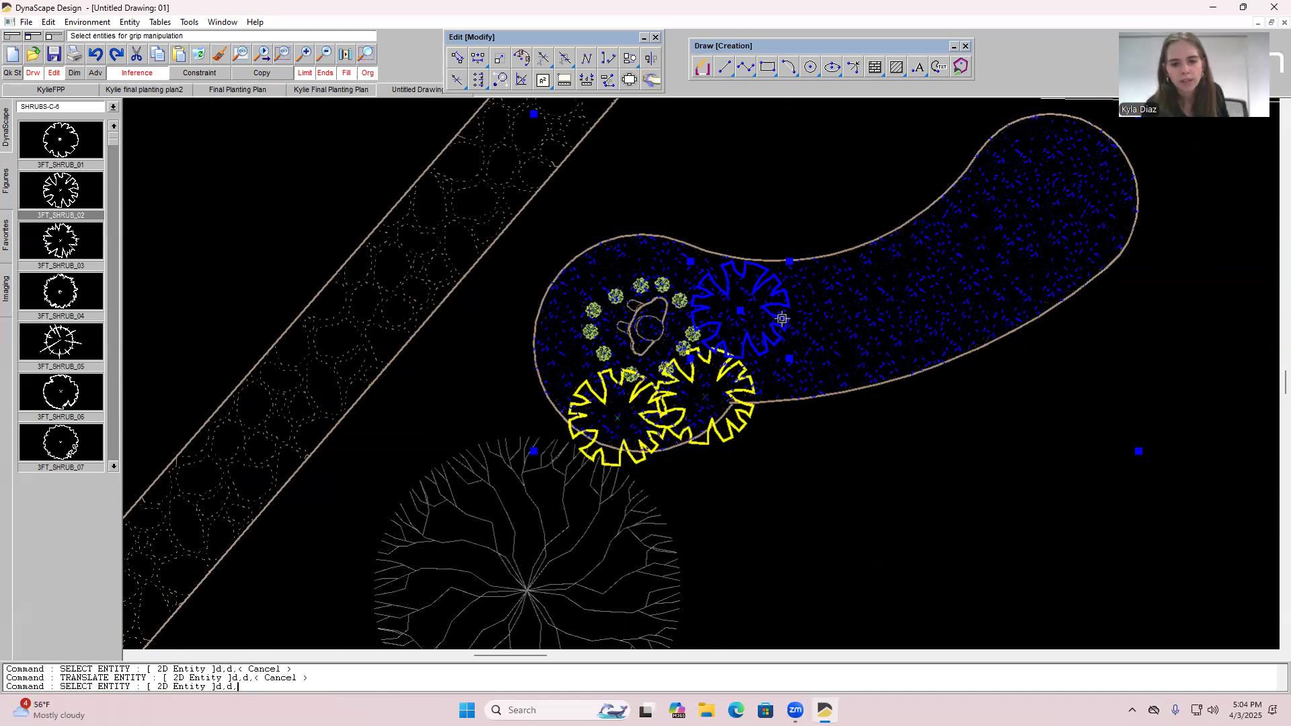
pyautogui.click(782, 318)
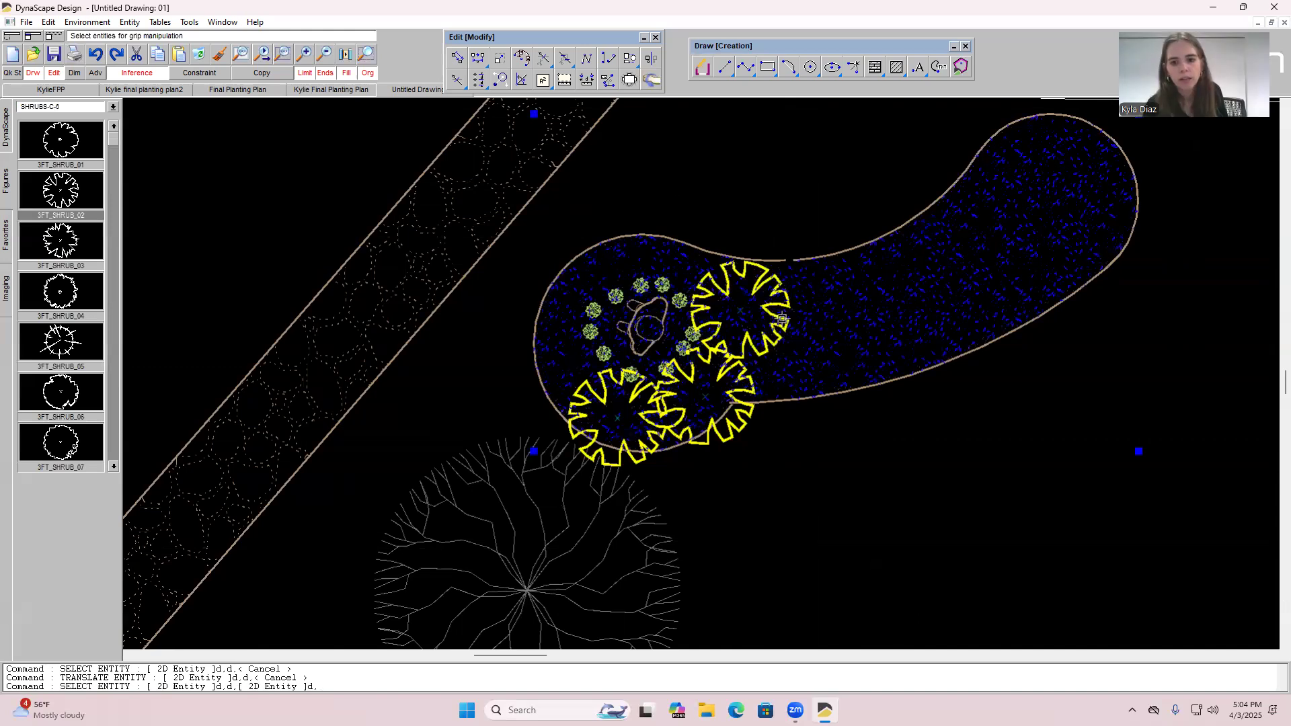
pyautogui.click(780, 320)
pyautogui.click(815, 304)
# Try to translate the mulch bed hatch toward the southeast.
pyautogui.click(457, 57)
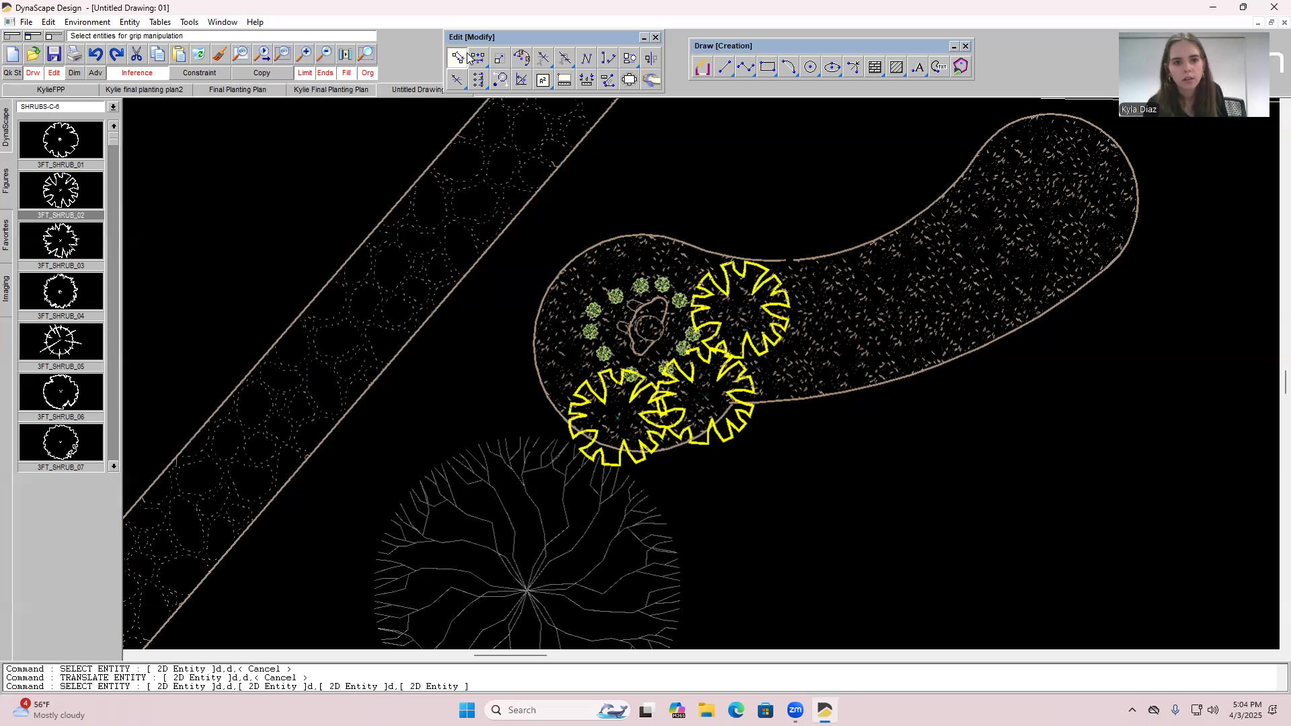
pyautogui.click(840, 322)
pyautogui.click(839, 321)
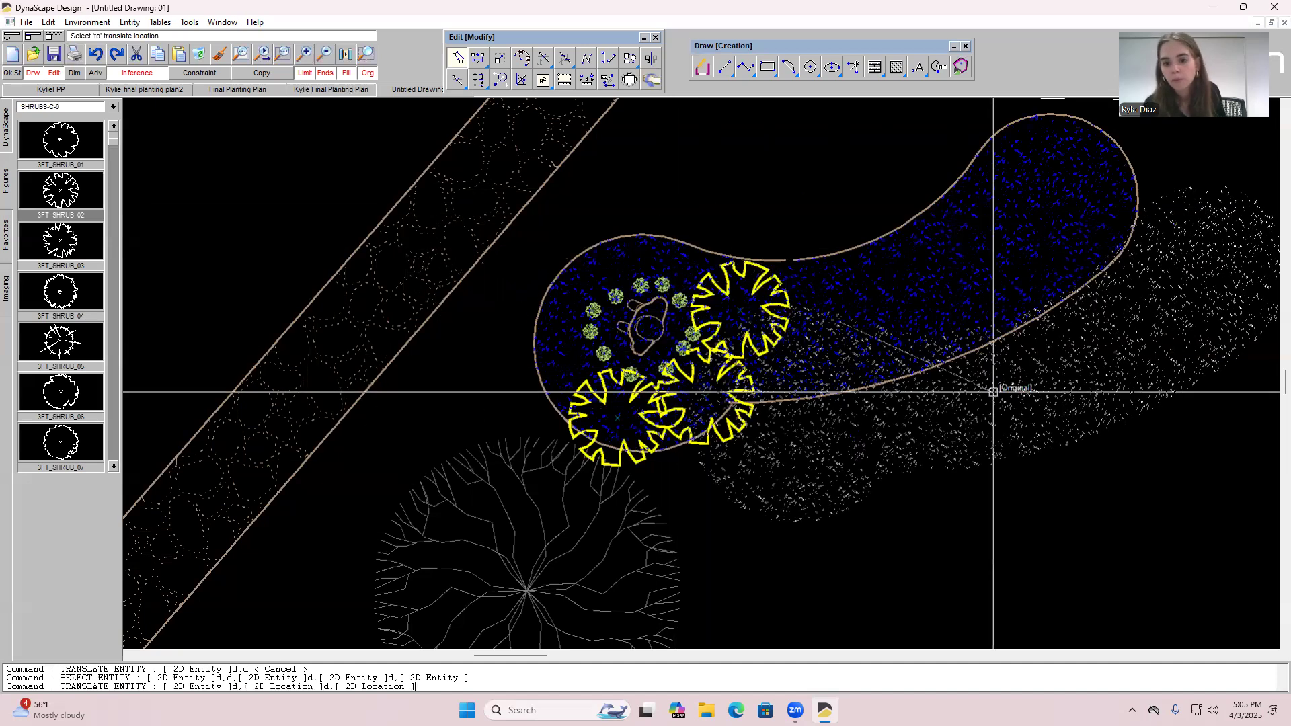
pyautogui.press('Escape')
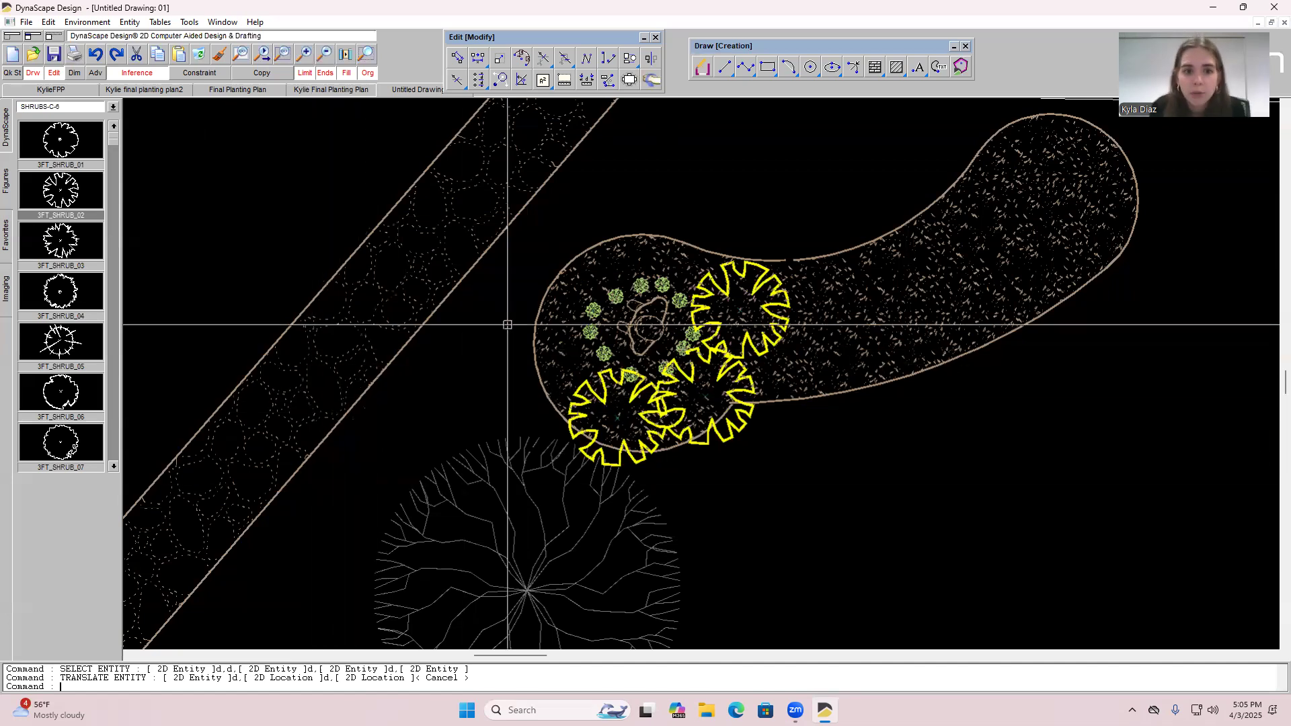
# Measure the polygon area of the northern lawn section enclosing the stone path, mulch bed and two small trees.
pyautogui.click(543, 81)
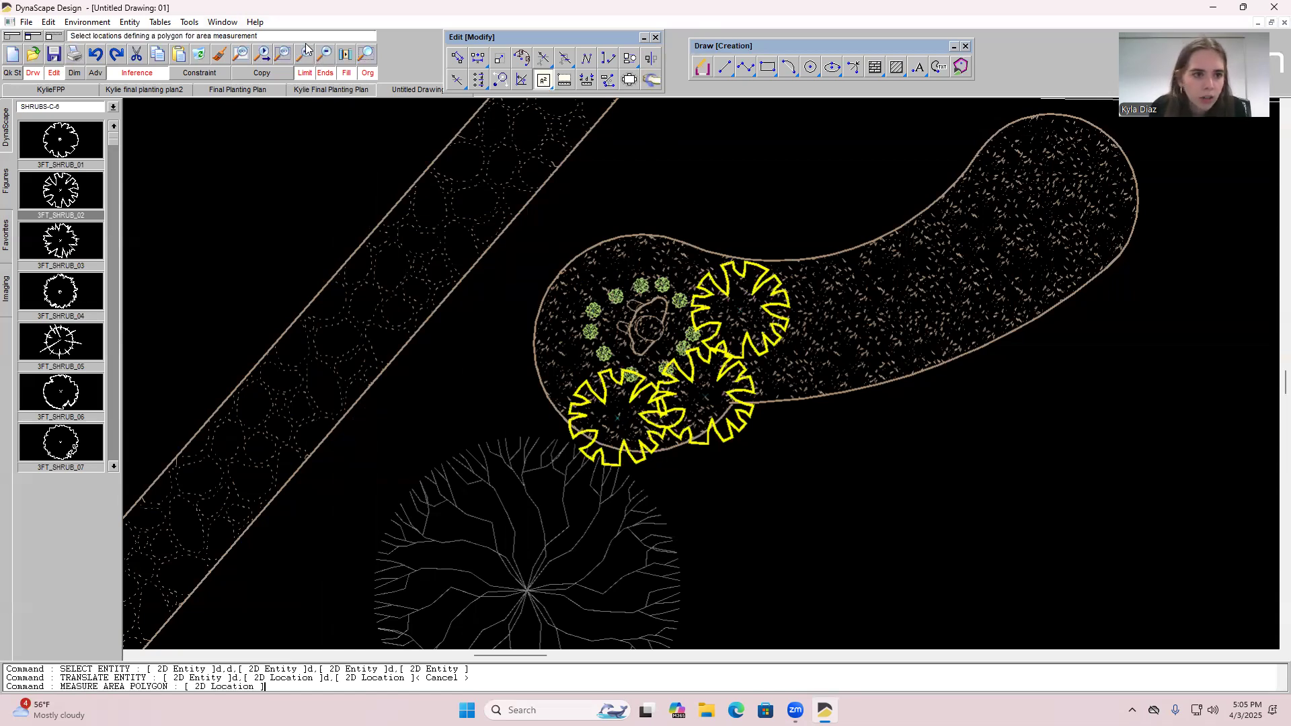
pyautogui.click(326, 54)
pyautogui.click(325, 54)
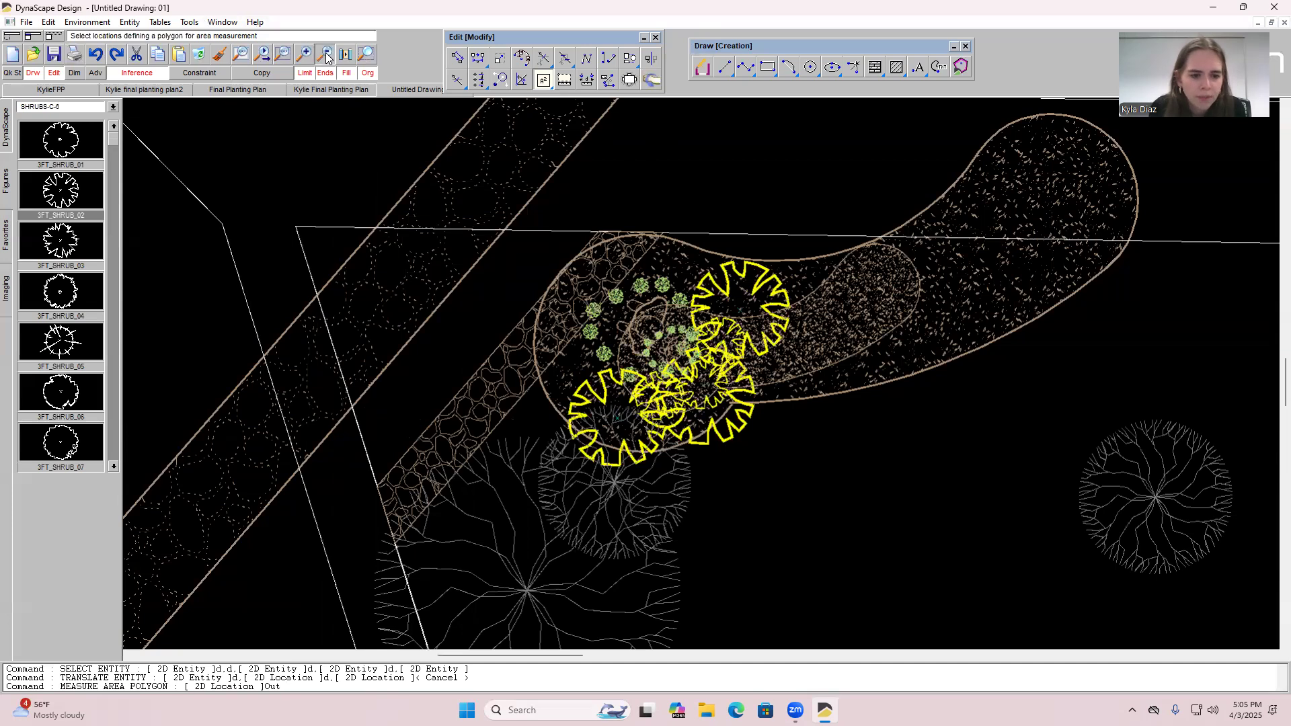
pyautogui.click(327, 56)
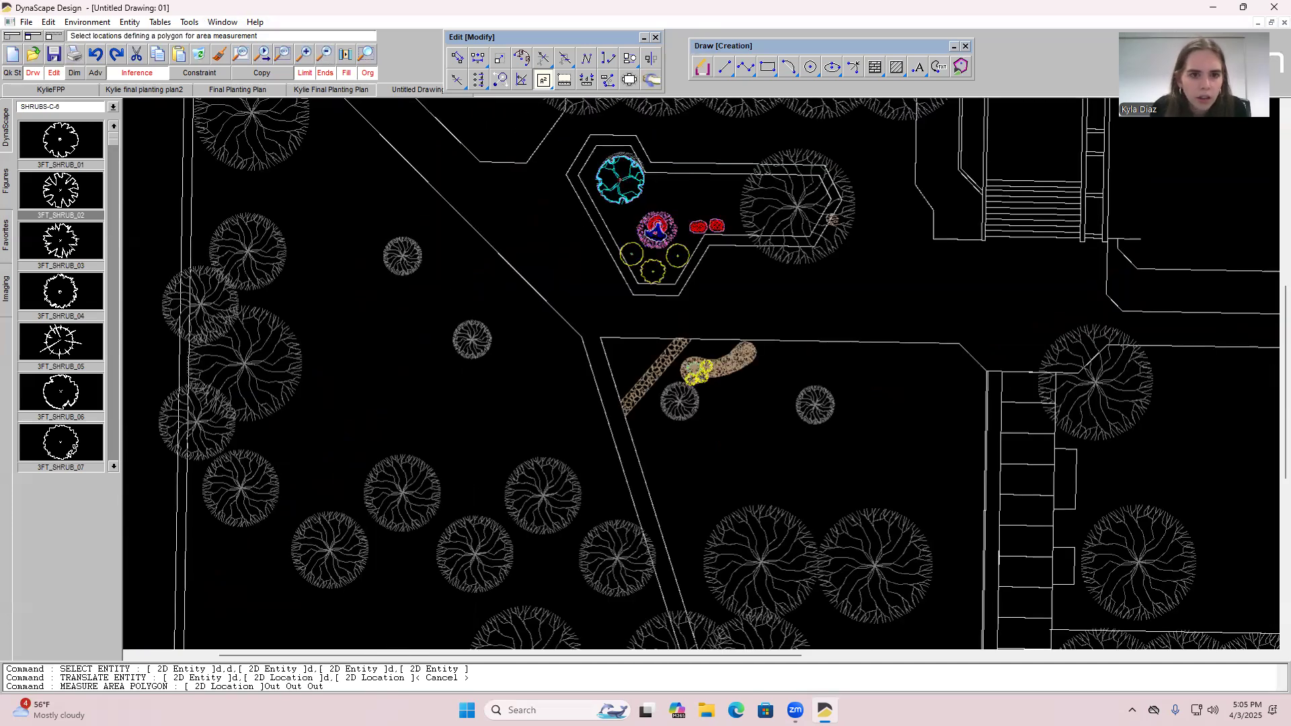
pyautogui.click(605, 342)
pyautogui.click(962, 344)
pyautogui.click(987, 366)
pyautogui.click(986, 483)
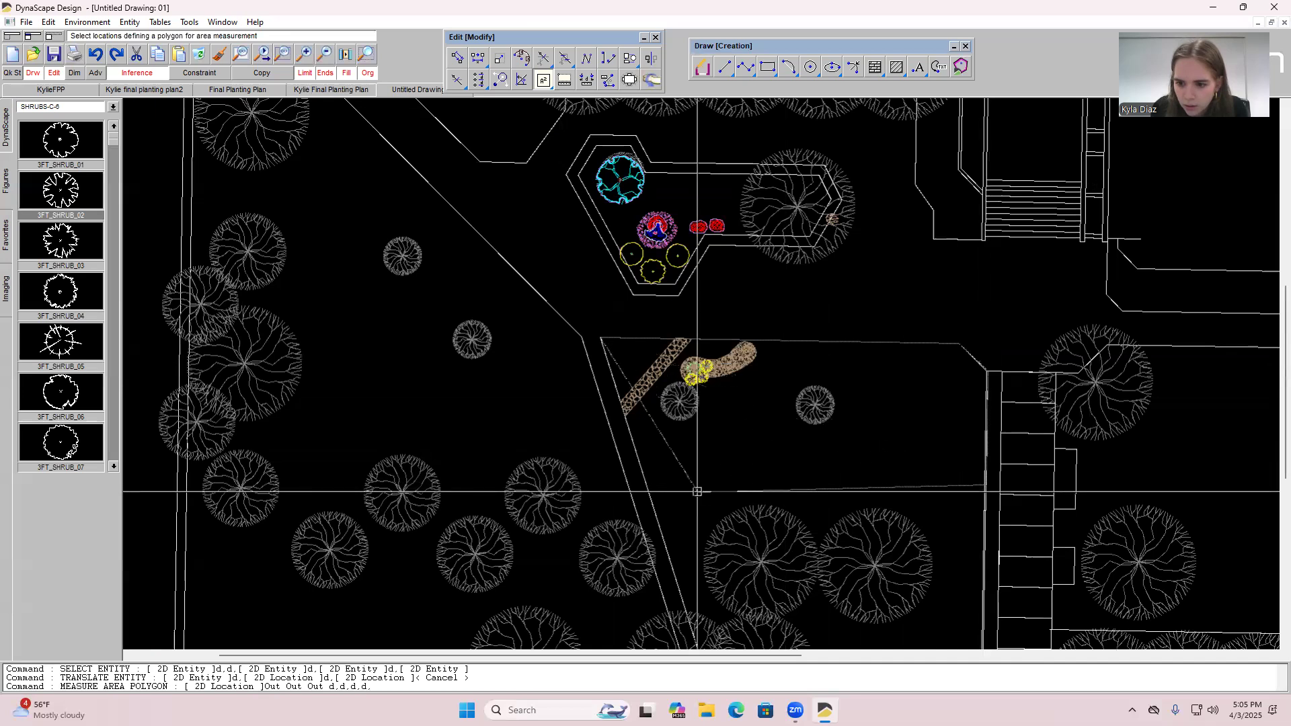
pyautogui.click(646, 483)
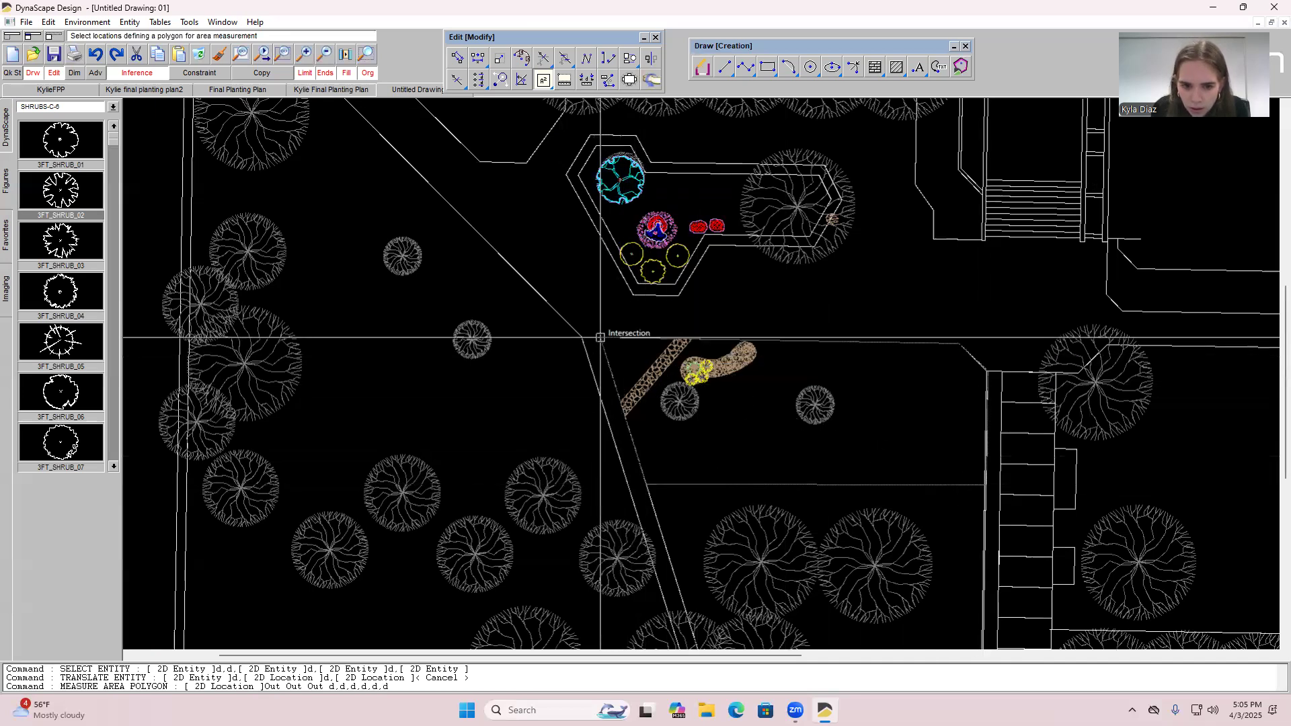
pyautogui.click(602, 339)
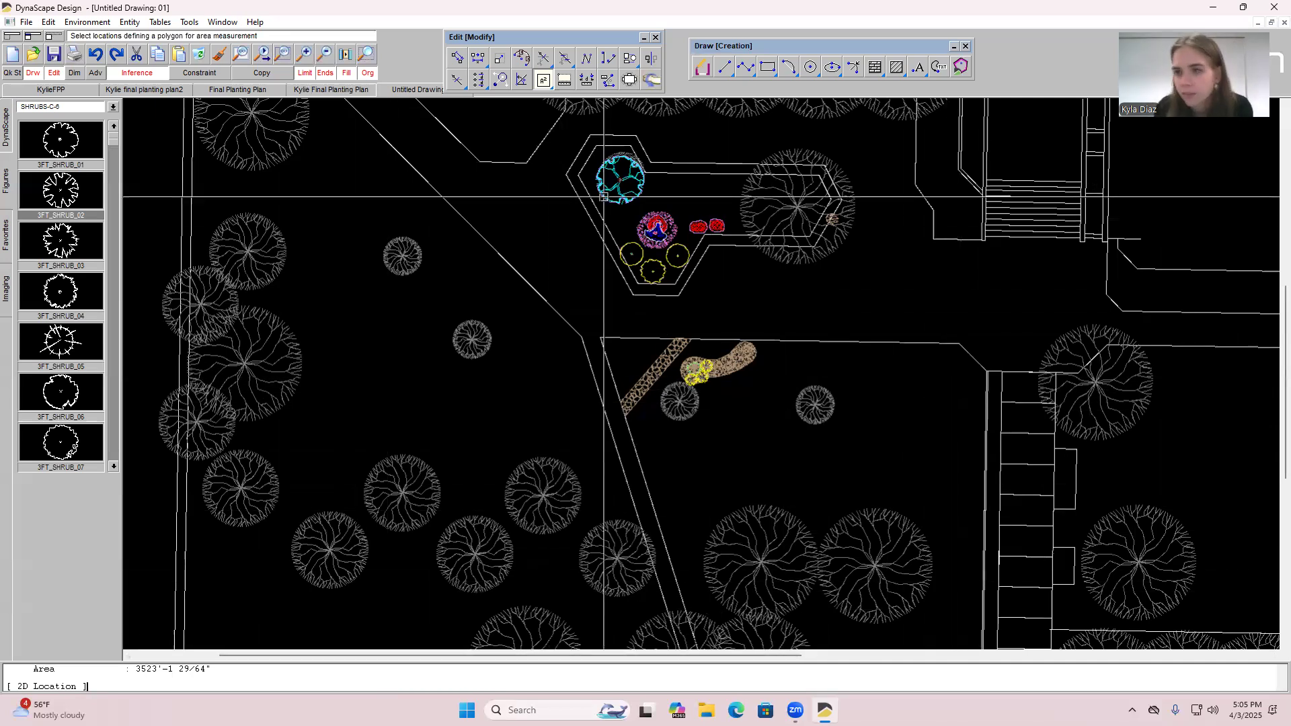
# Measure the straight-line distance along the stone path from its northern end to its southwestern end.
pyautogui.click(565, 80)
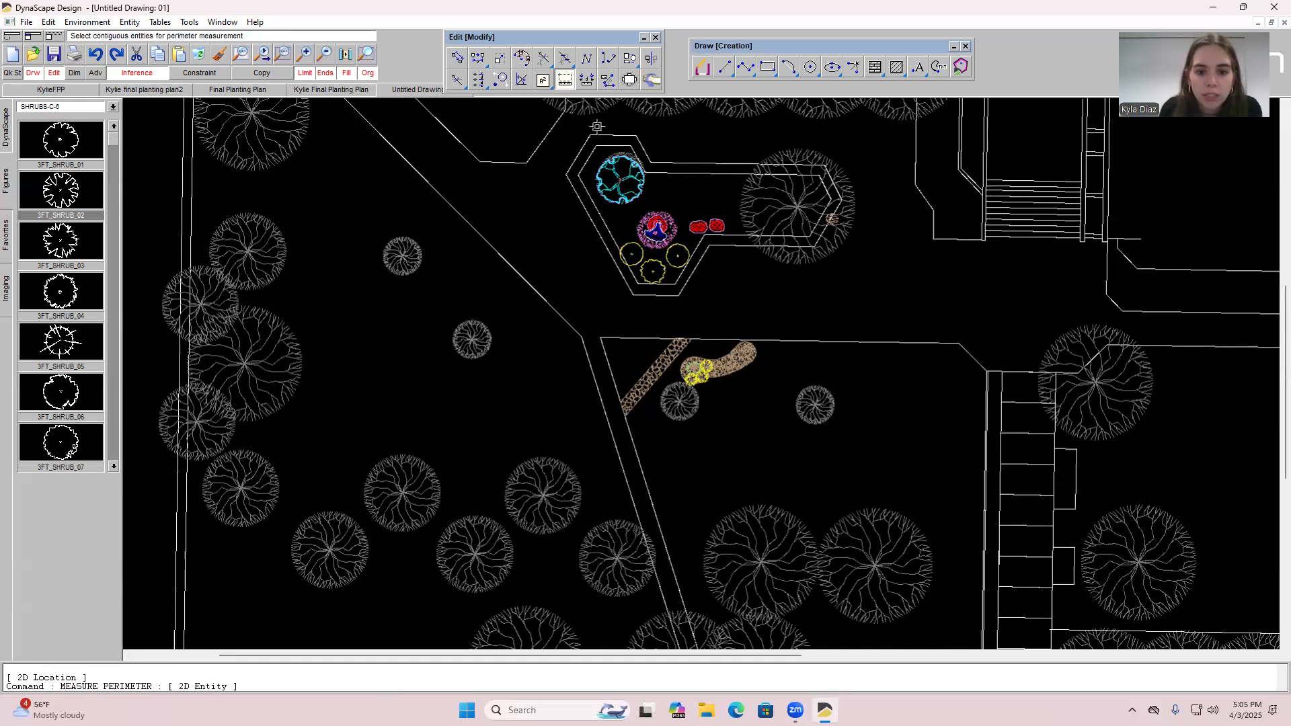
pyautogui.click(587, 80)
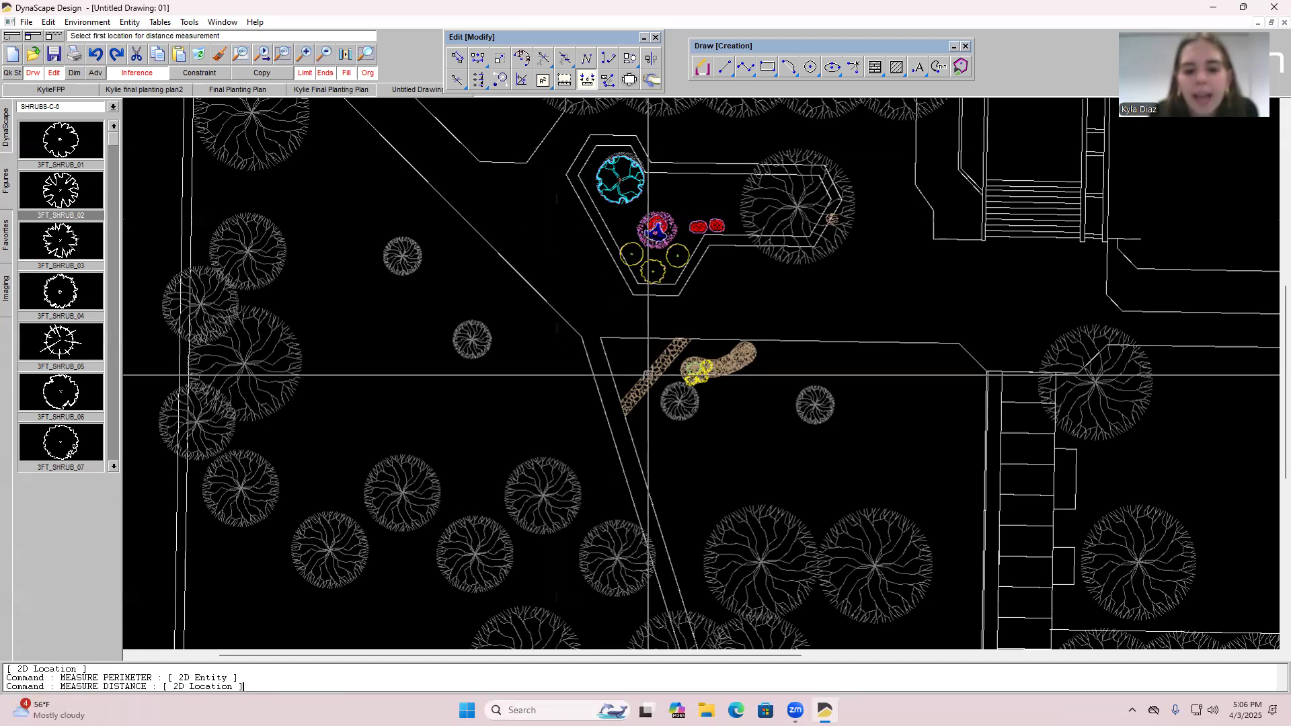
pyautogui.click(675, 339)
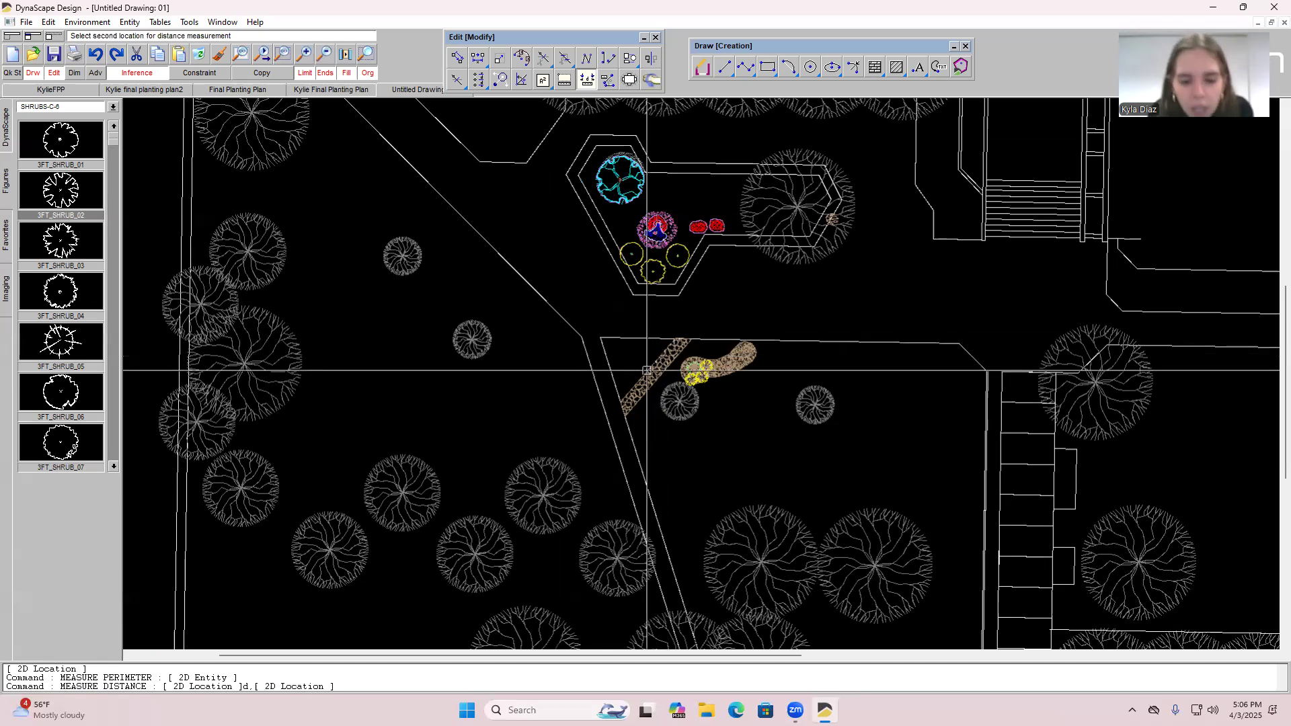
pyautogui.click(620, 399)
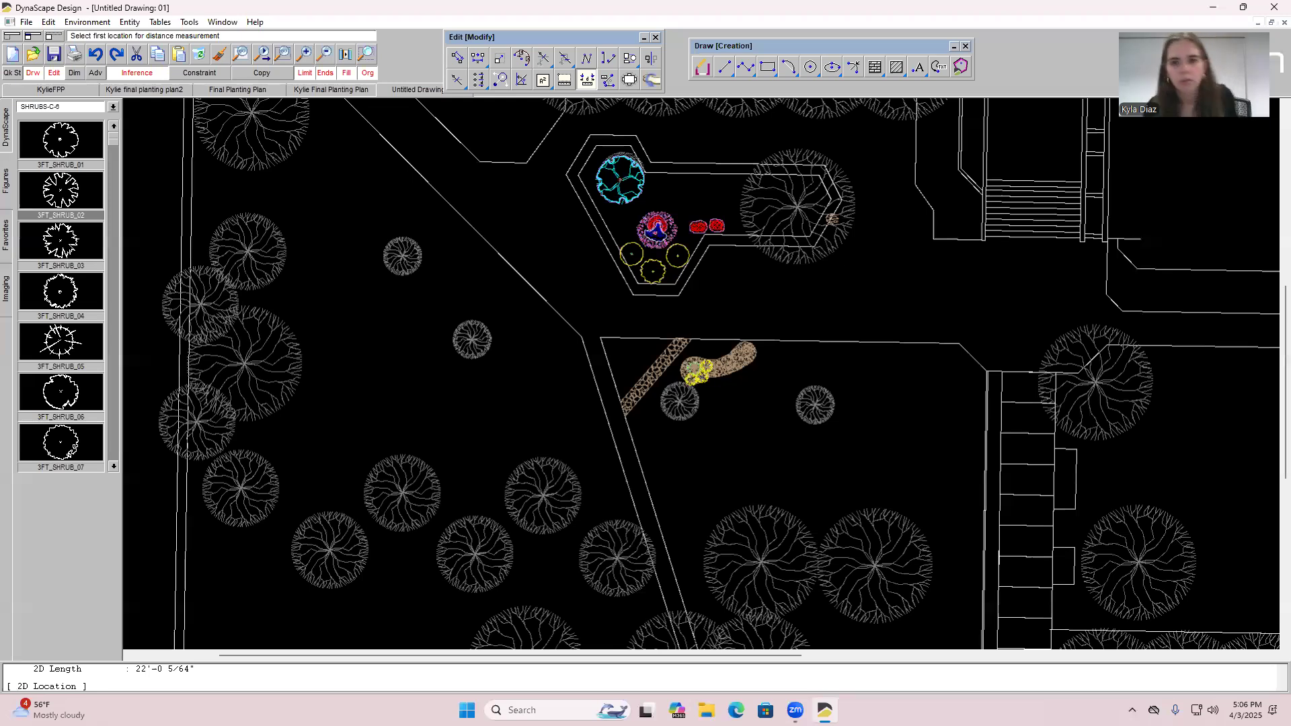
pyautogui.press('Escape')
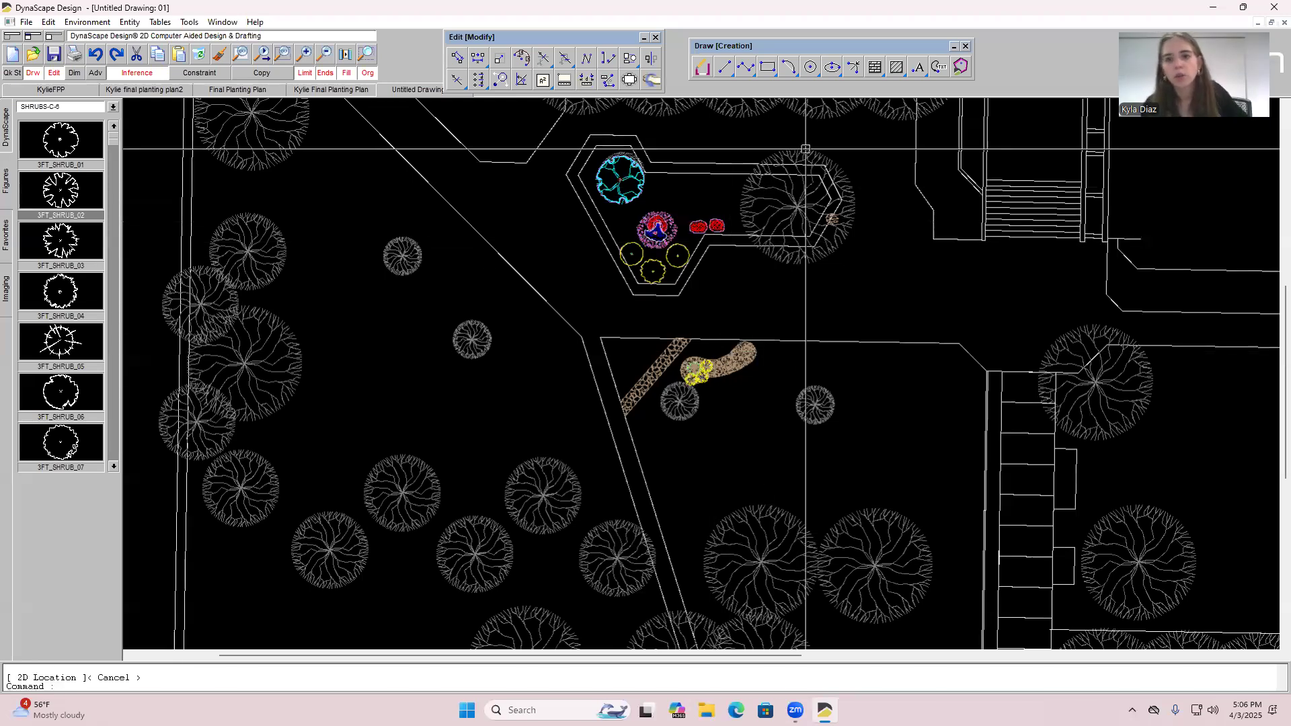
# Draw a circle by center and radius in the lawn just east of the eastern small tree.
pyautogui.click(810, 67)
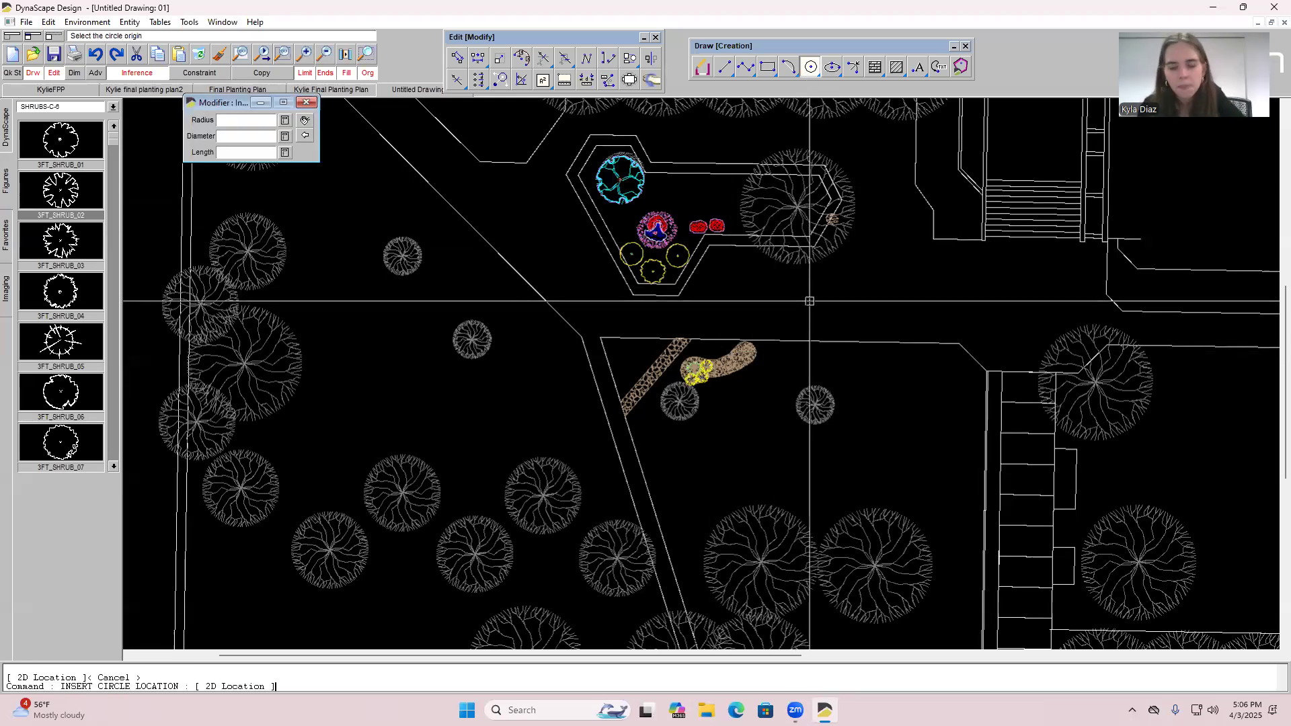
pyautogui.click(877, 388)
pyautogui.click(892, 369)
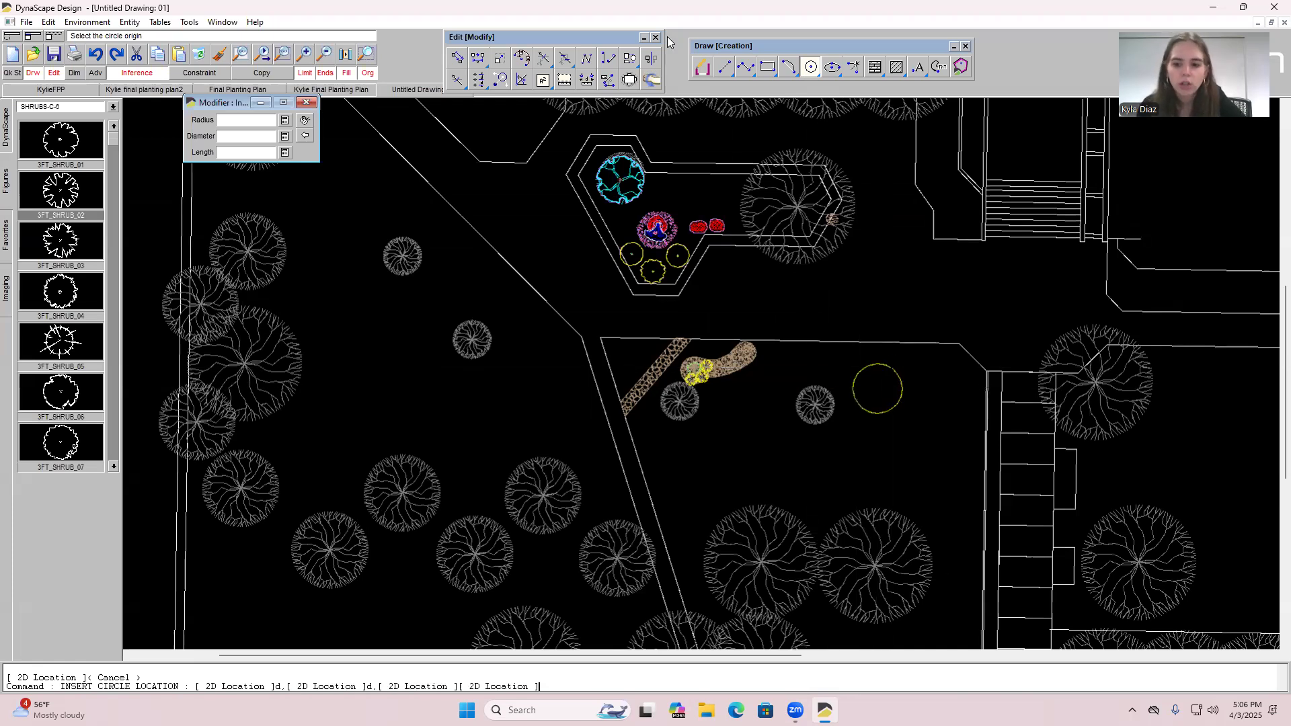
# Draw a horizontal rectangle in the lawn, south of the small tree beside the stone path.
pyautogui.click(767, 66)
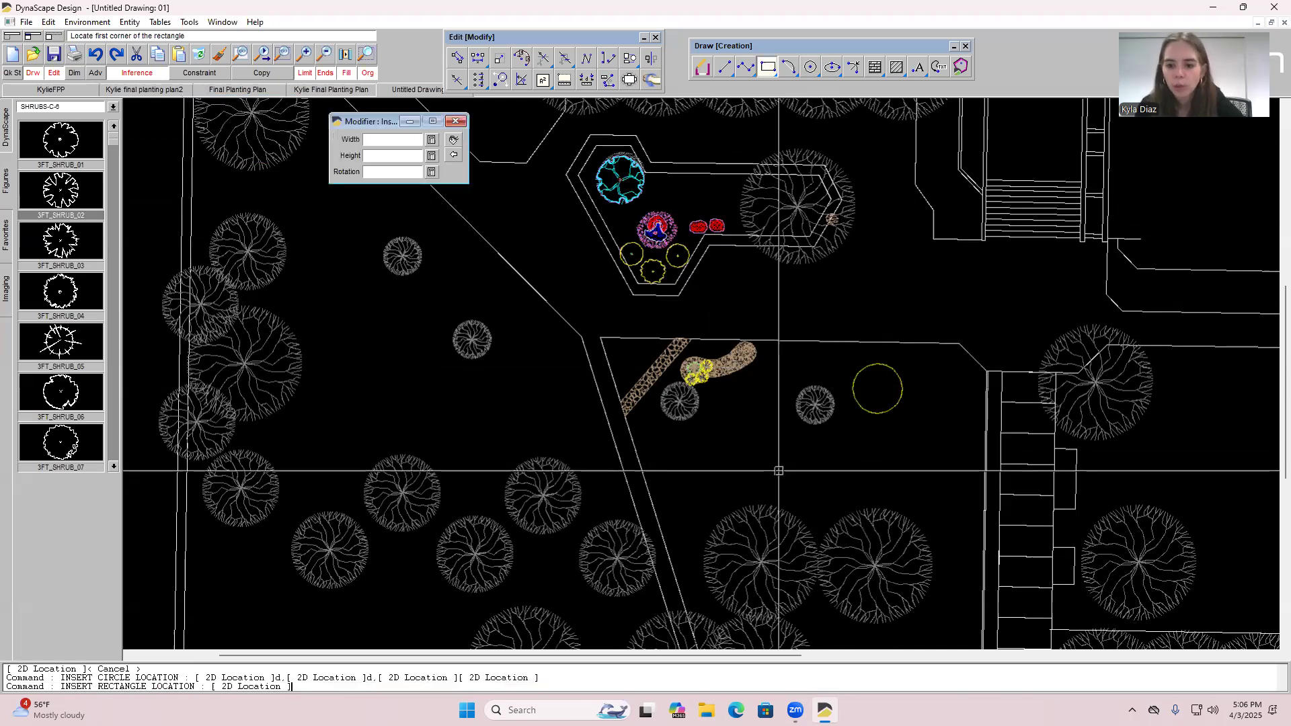
pyautogui.click(676, 457)
pyautogui.click(754, 500)
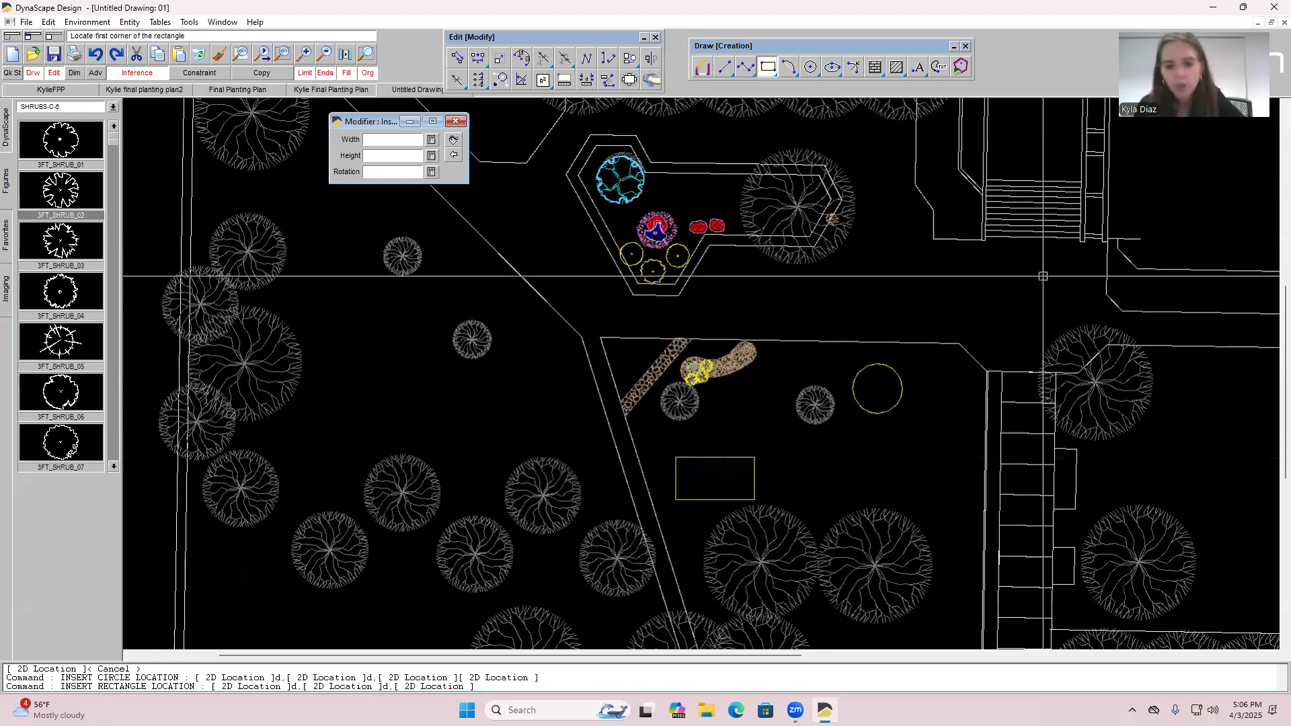
pyautogui.click(456, 122)
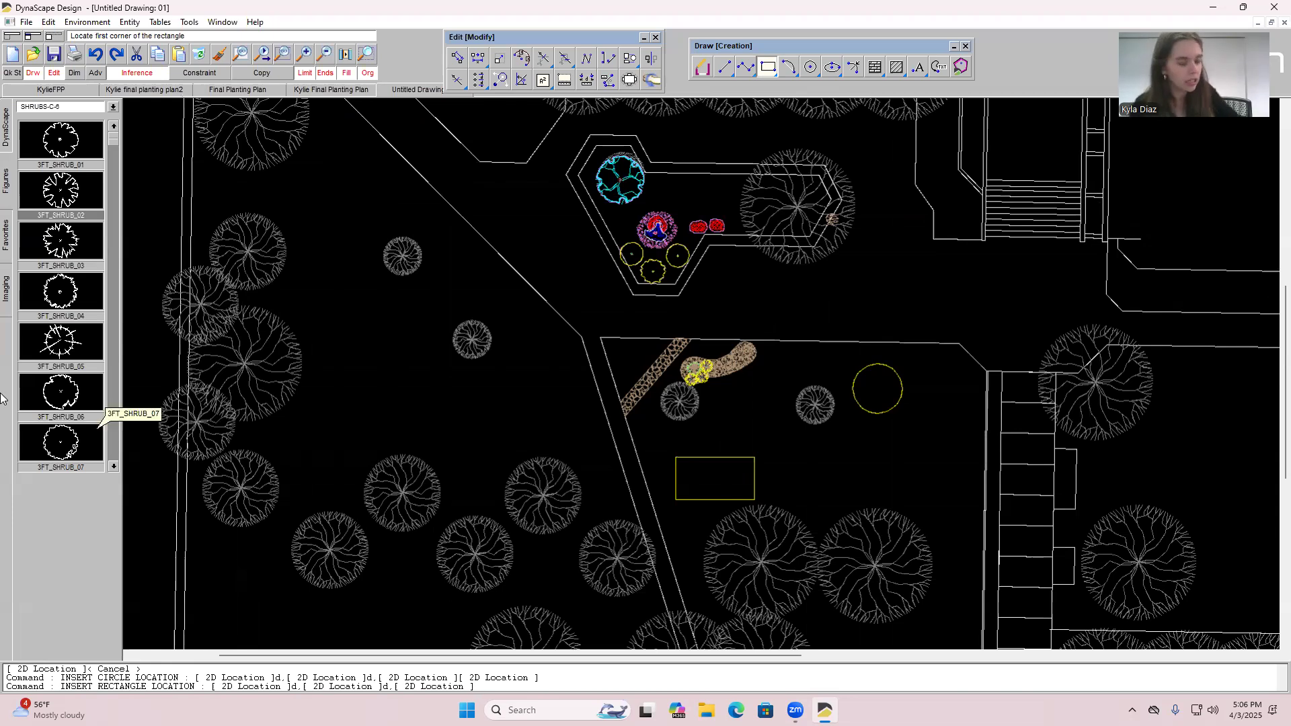
# Start a leader label and set its text to "Eastern Redbud (15')".
pyautogui.click(5, 123)
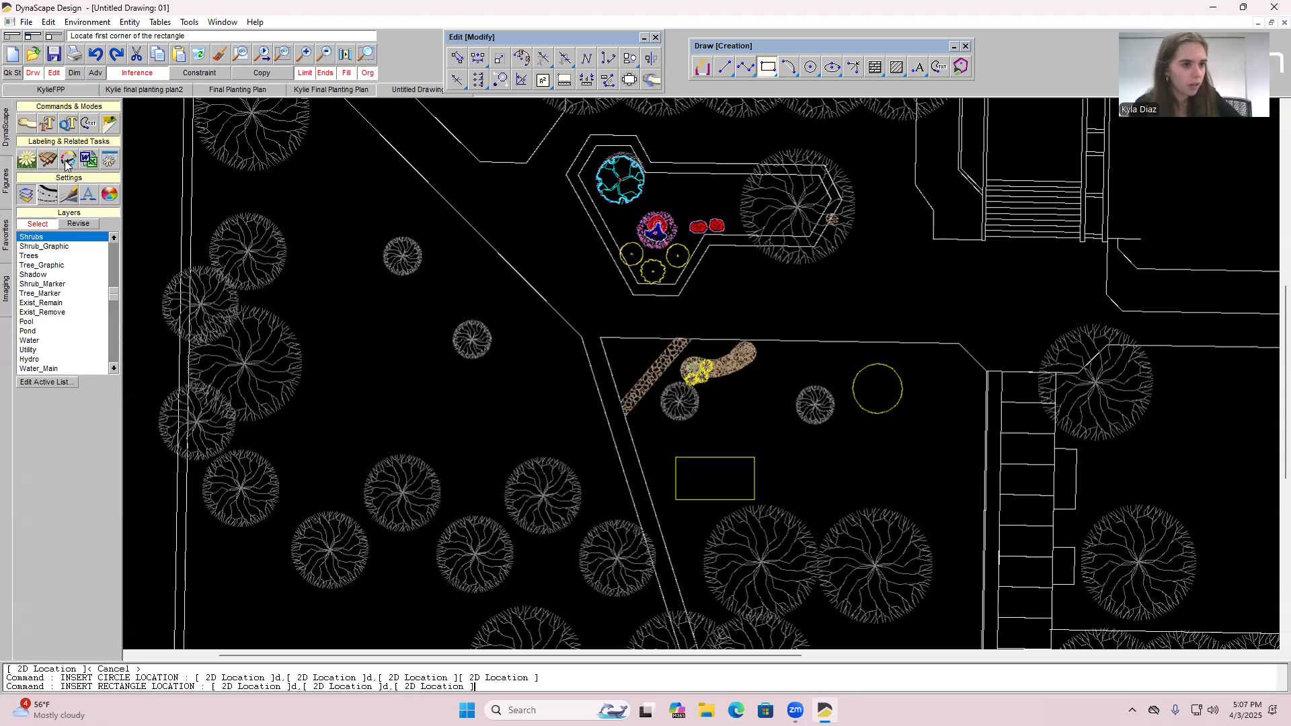
pyautogui.click(89, 124)
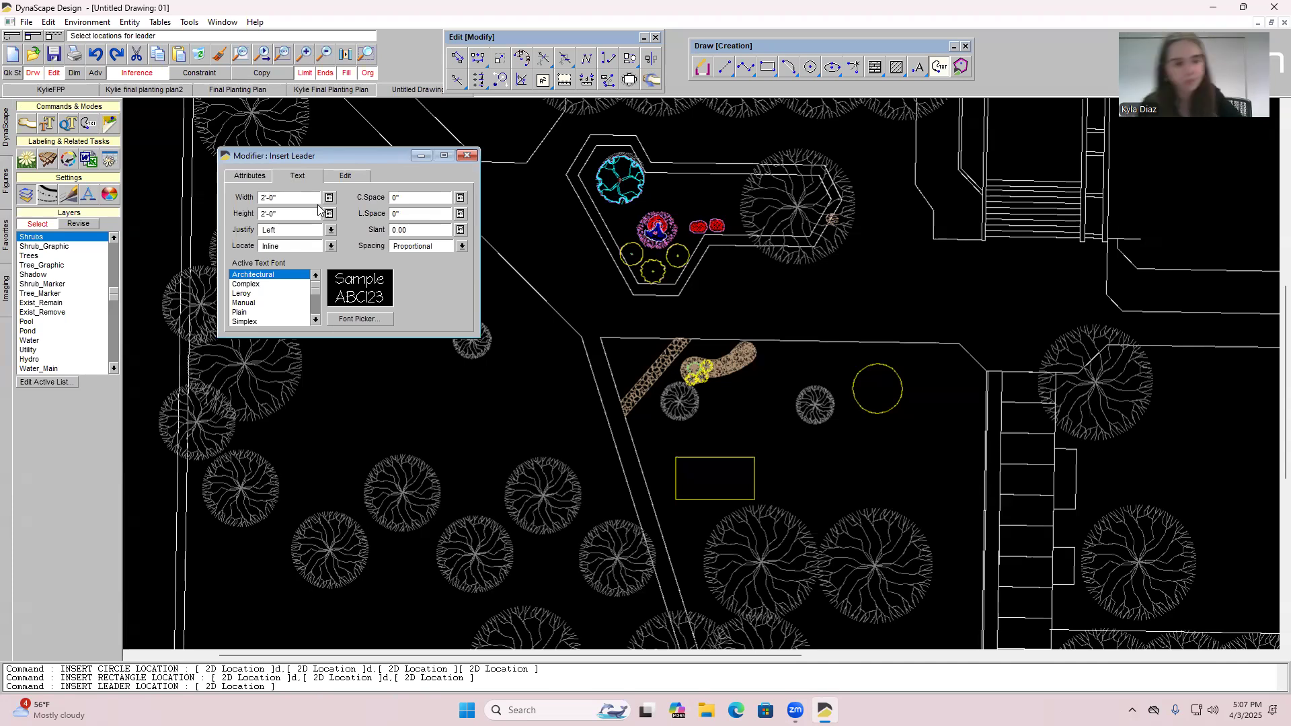
pyautogui.click(353, 178)
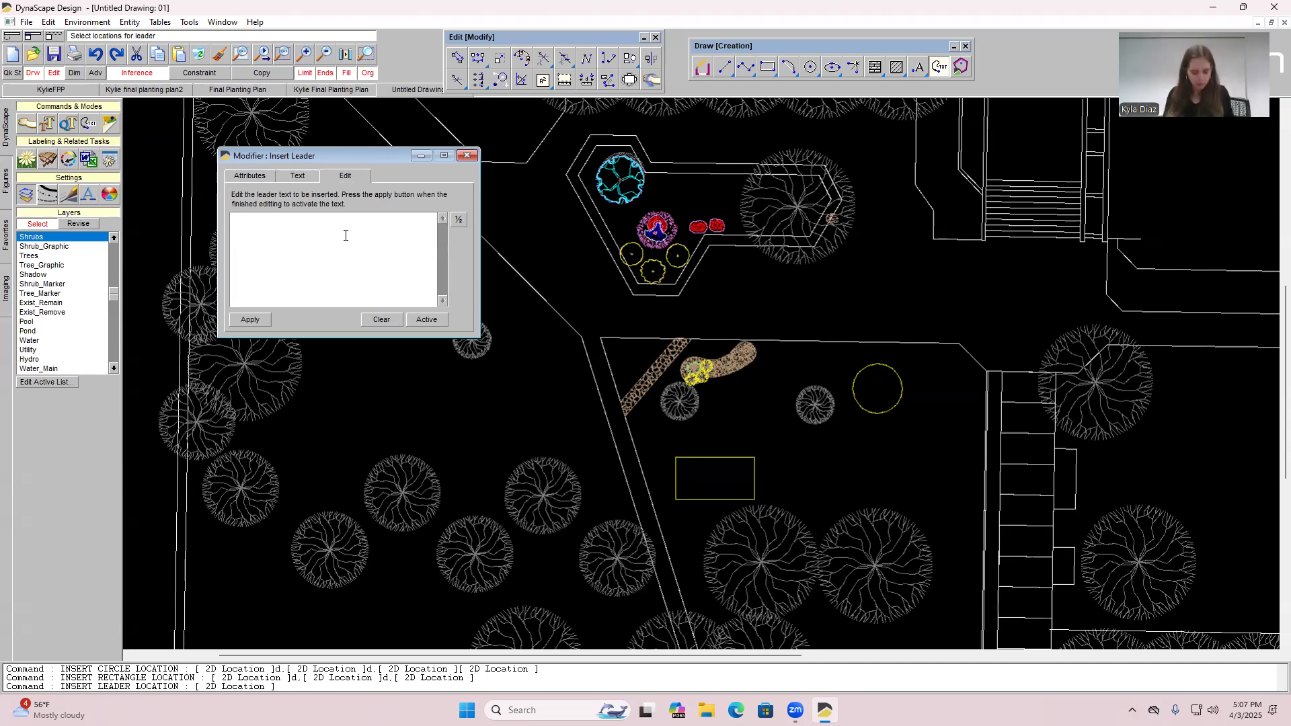
pyautogui.write('Eastern')
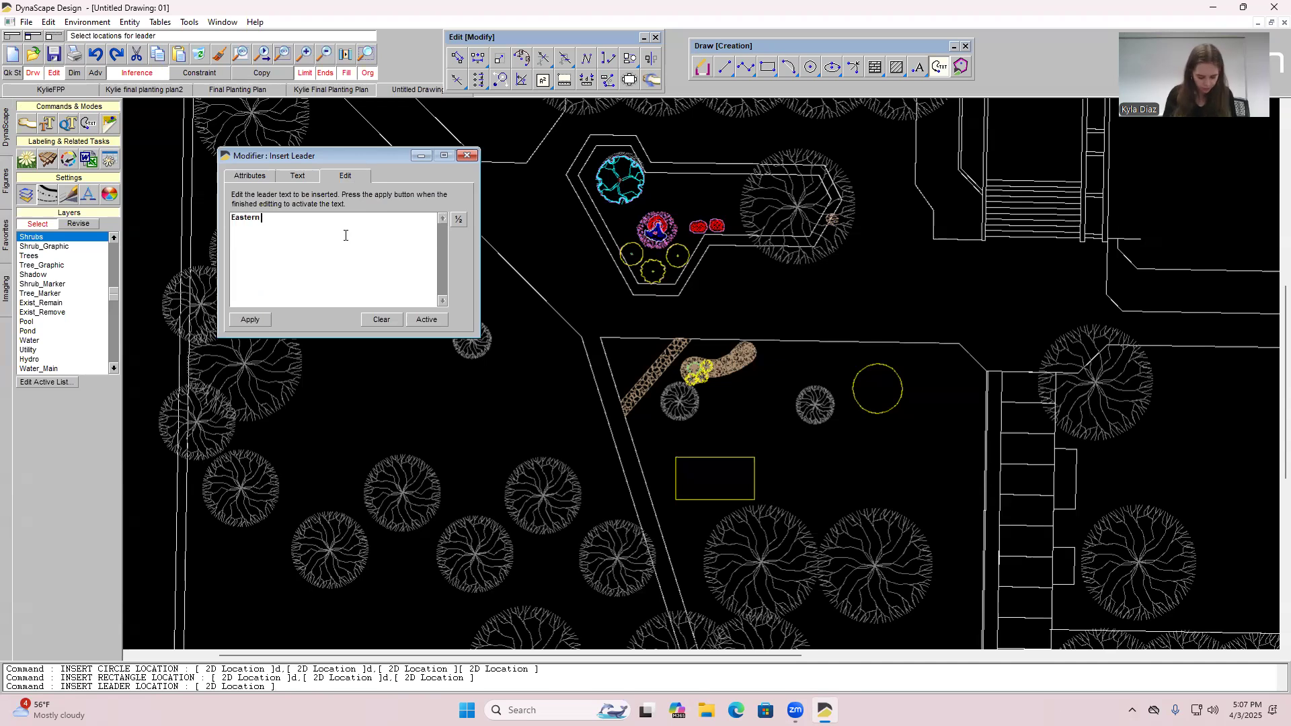
pyautogui.write(' rEDBUD')
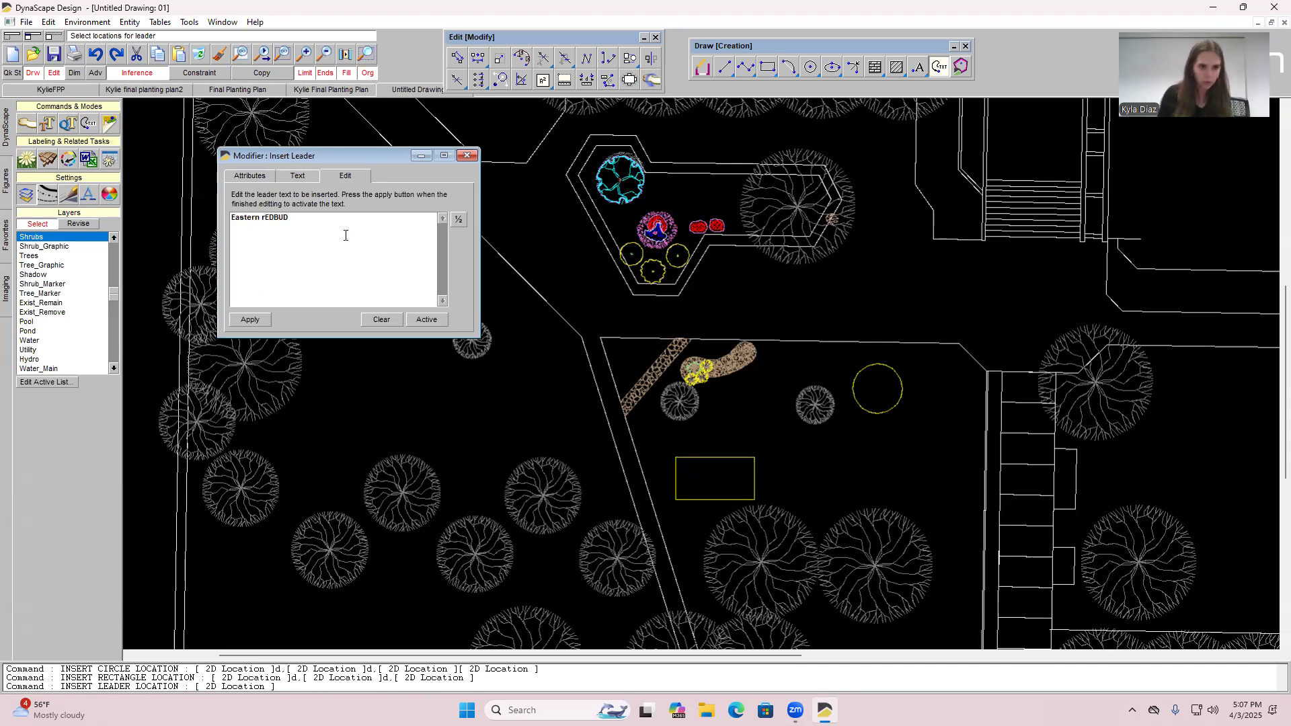
pyautogui.press('BackSpace')
pyautogui.press('BackSpace')
pyautogui.press('BackSpace')
pyautogui.press('BackSpace')
pyautogui.press('BackSpace')
pyautogui.press('BackSpace')
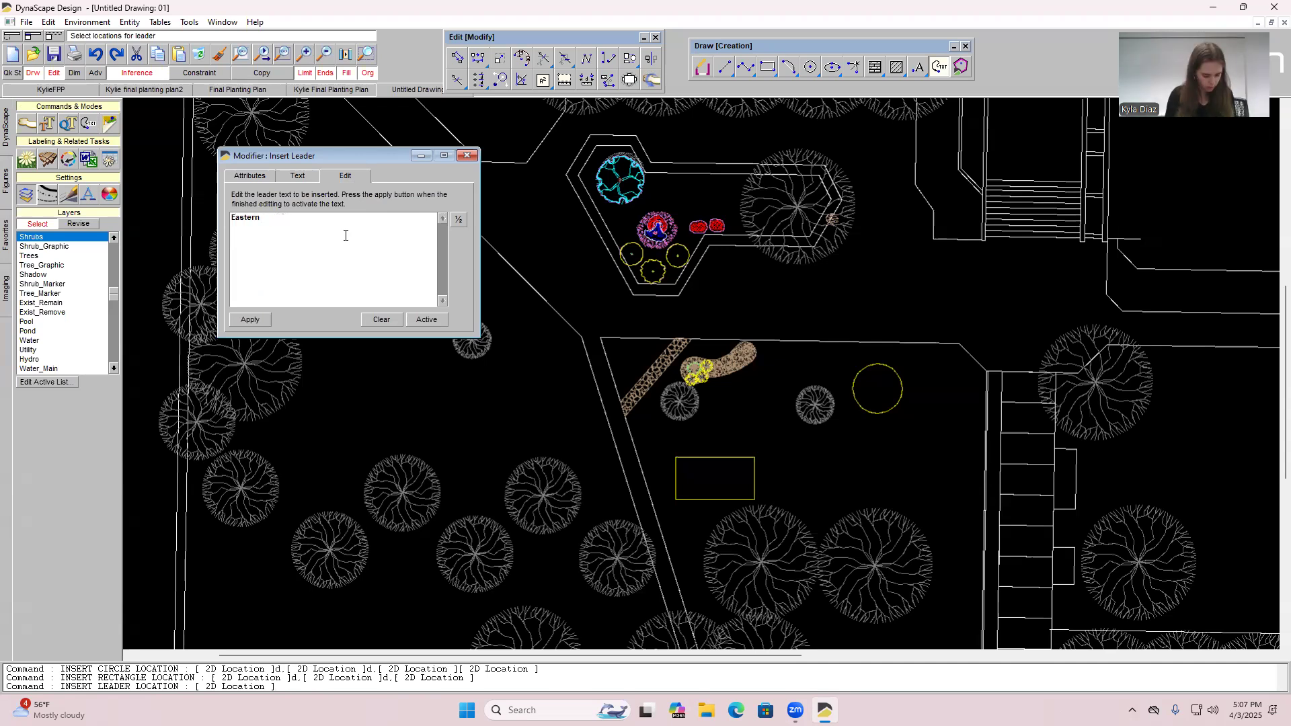
pyautogui.write('rEDBUD')
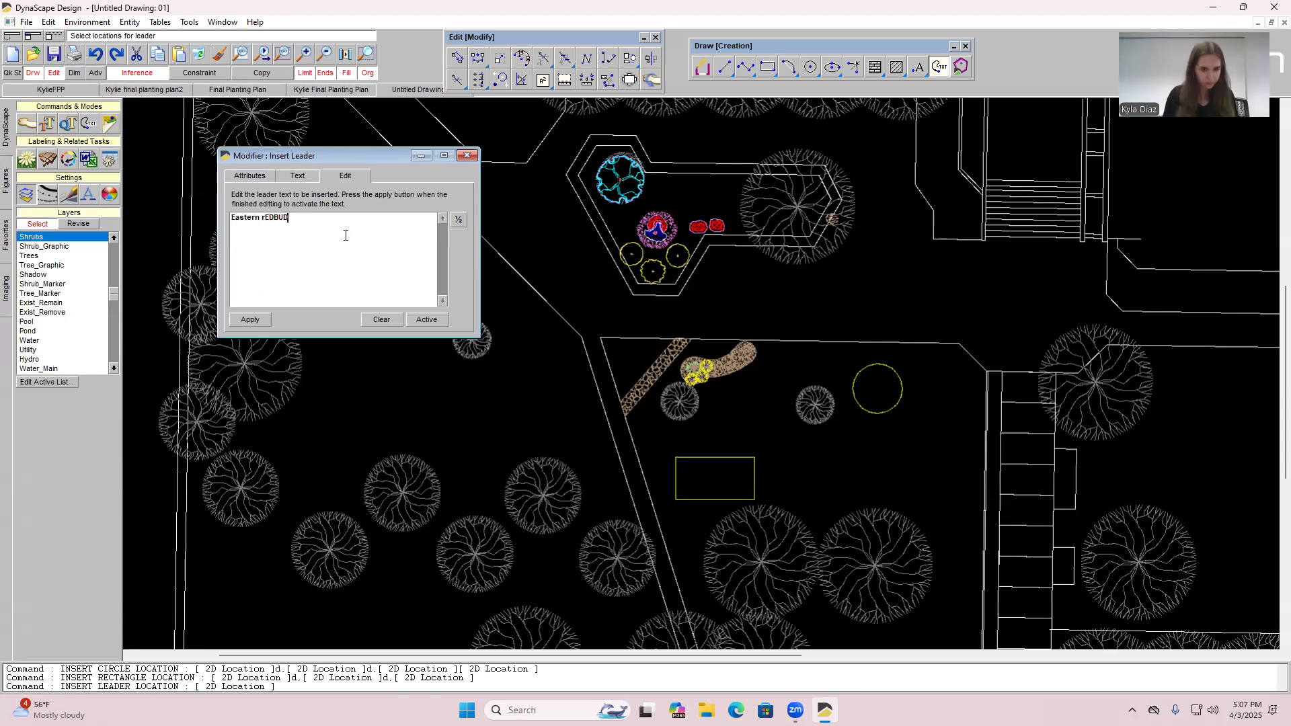
pyautogui.press('BackSpace')
pyautogui.press('BackSpace')
pyautogui.press('BackSpace')
pyautogui.press('BackSpace')
pyautogui.press('BackSpace')
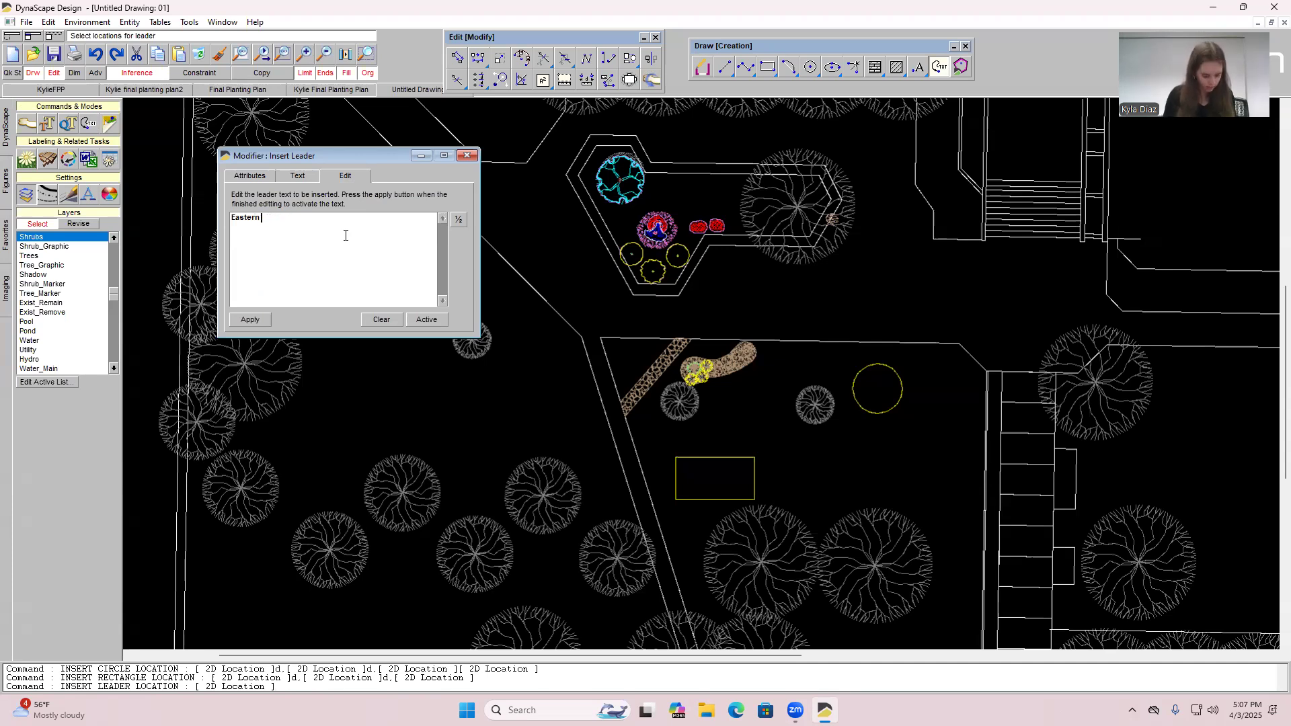
pyautogui.write('Redbud (')
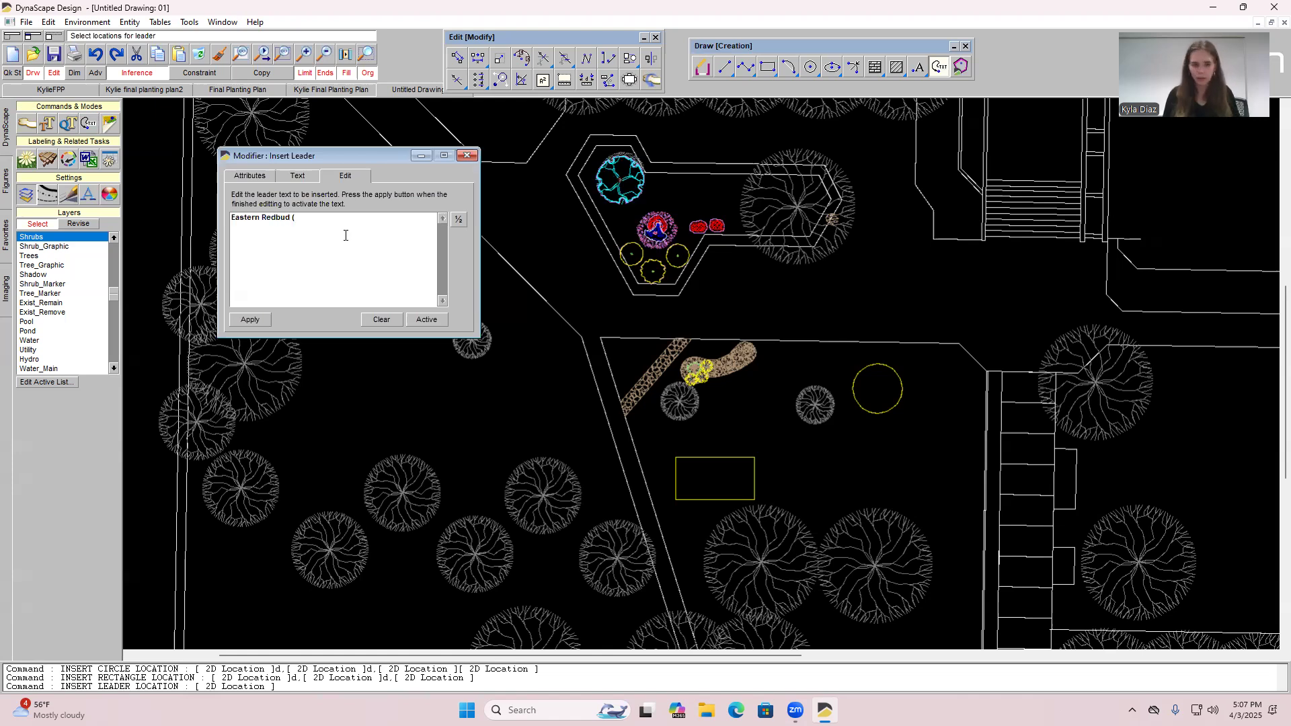
pyautogui.write('15')
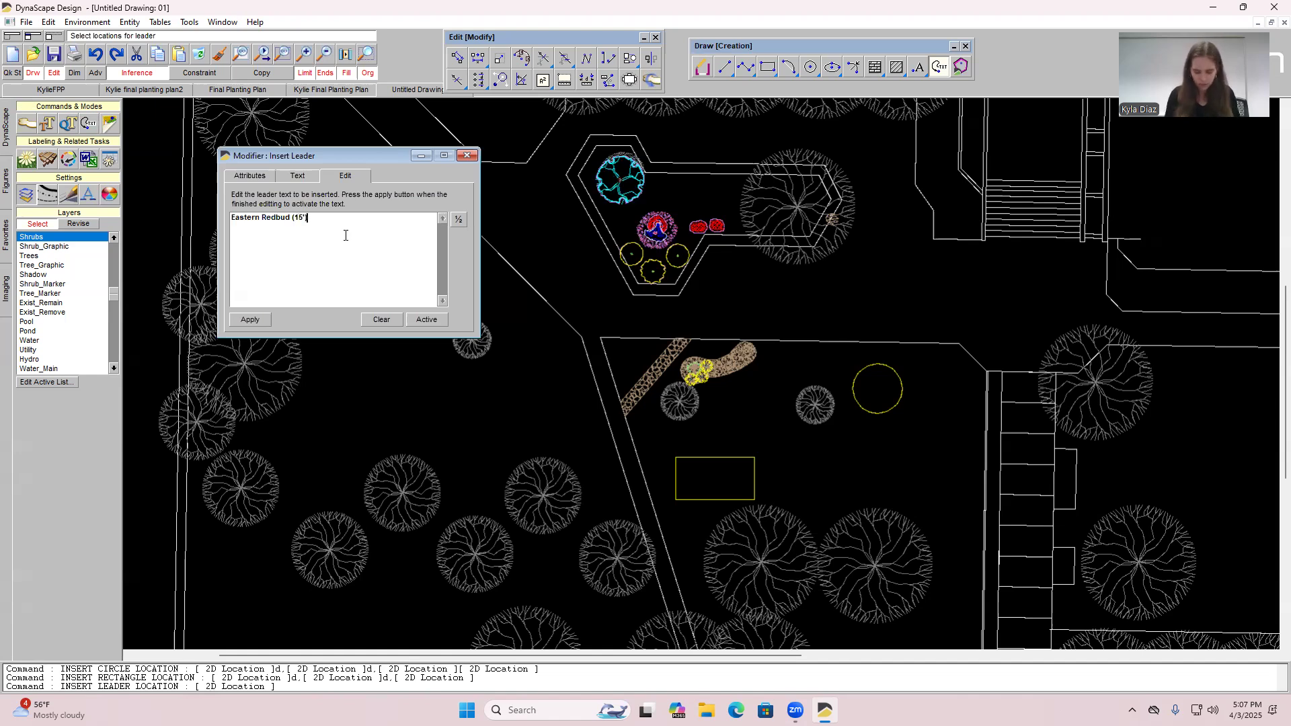
pyautogui.click(269, 319)
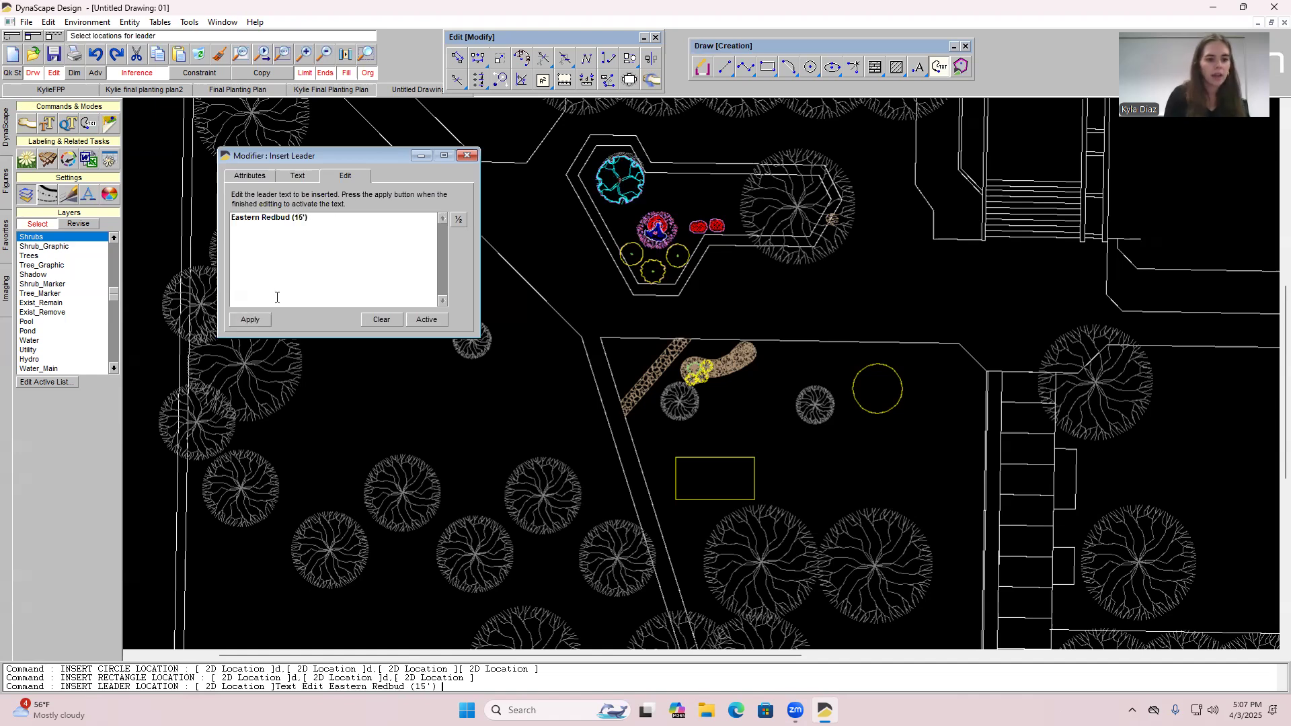
# Set the leader's text width and height to 7'-0".
pyautogui.click(310, 182)
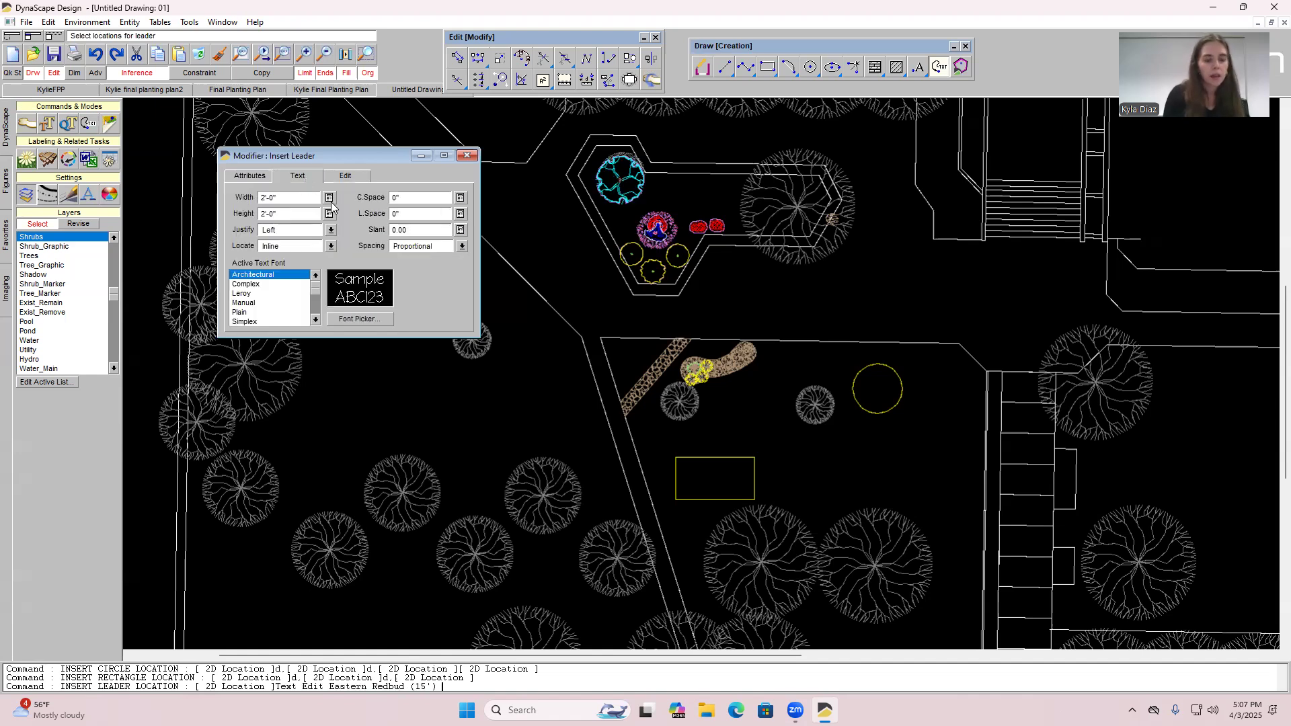
pyautogui.click(283, 198)
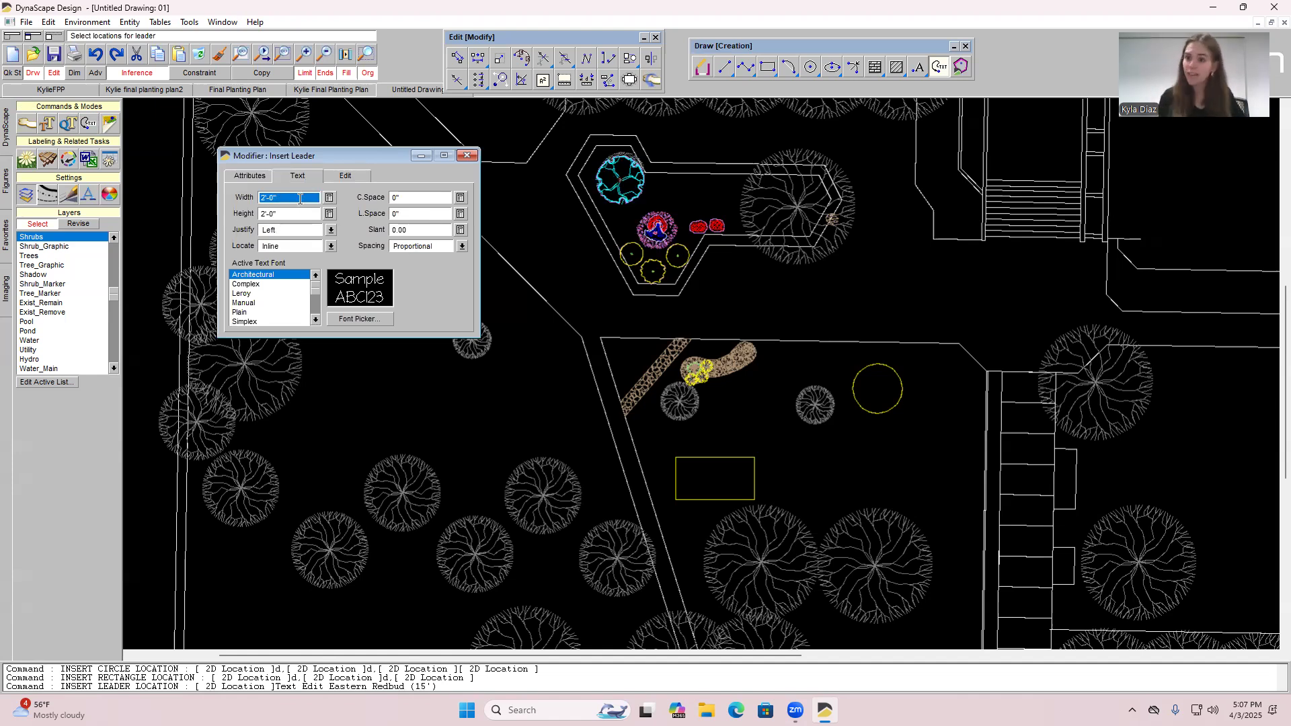
pyautogui.write('7')
pyautogui.press('Return')
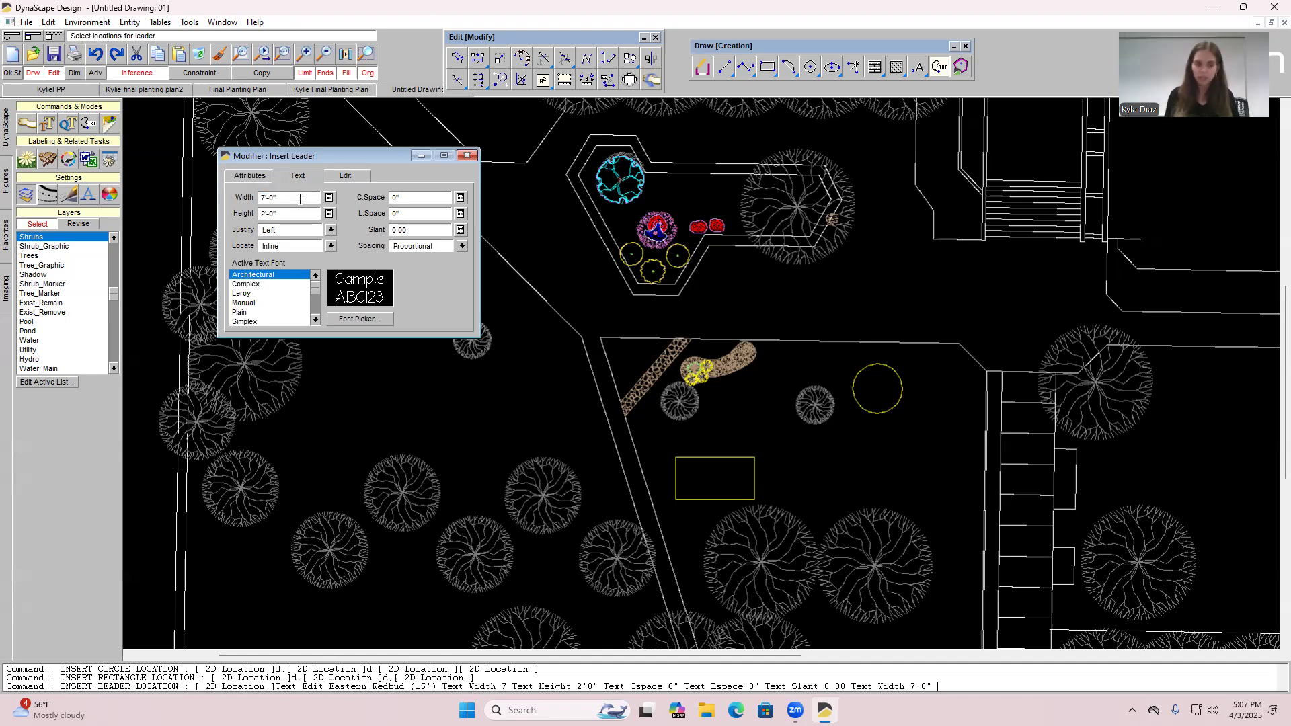
pyautogui.click(295, 214)
pyautogui.write('7')
pyautogui.press('Return')
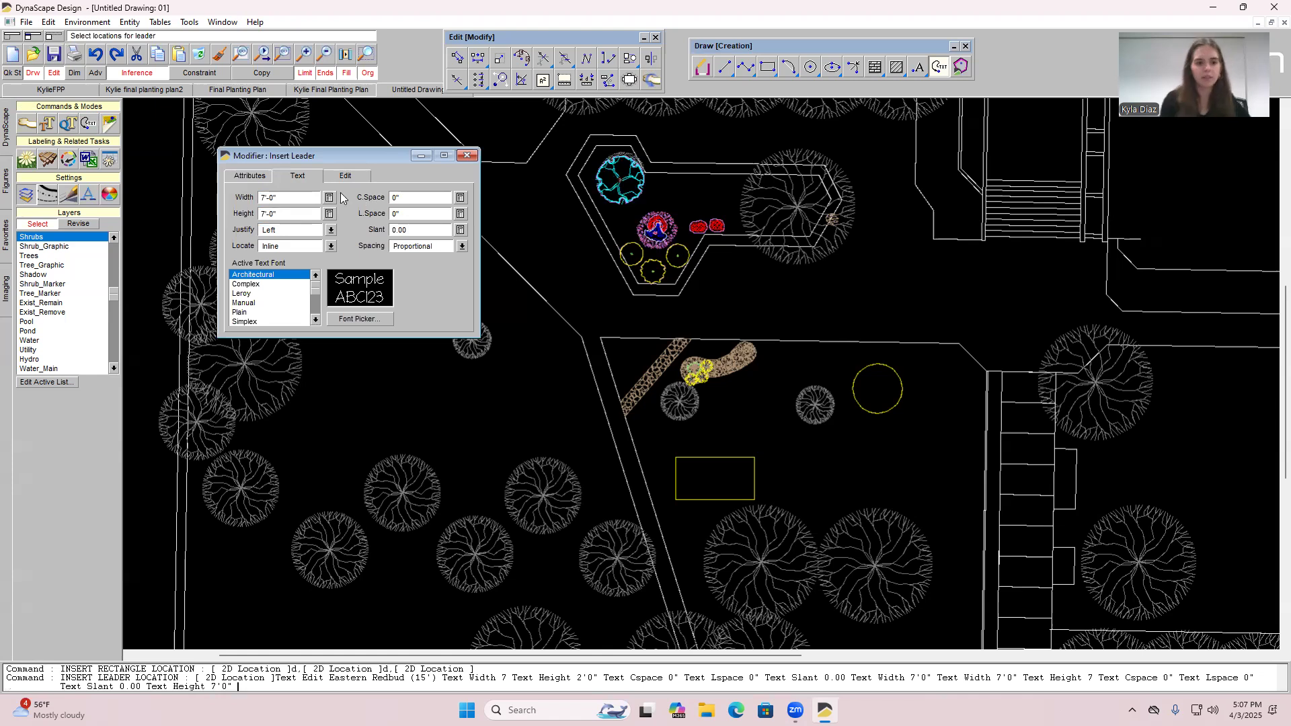
pyautogui.click(467, 155)
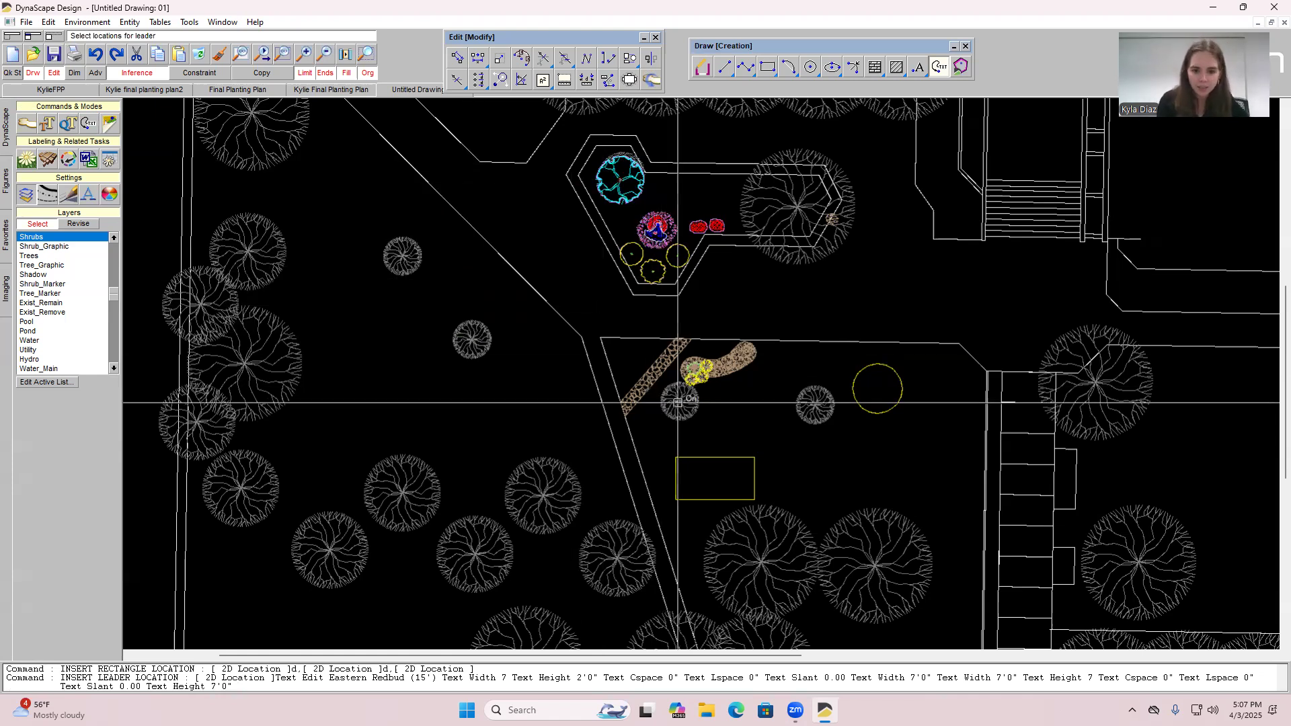
# Place the Eastern Redbud leader from the cyan tree in the planting bed to the blank area north of the site plan.
pyautogui.click(613, 180)
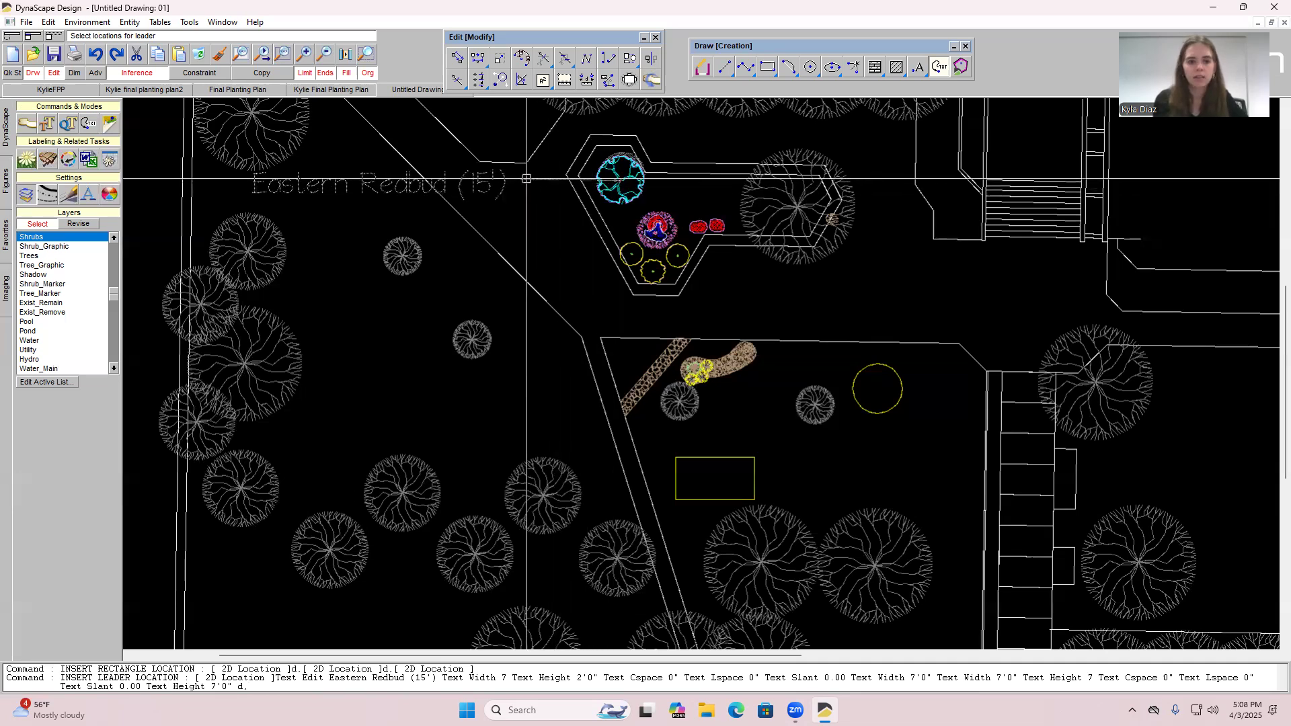
pyautogui.click(324, 54)
pyautogui.click(325, 55)
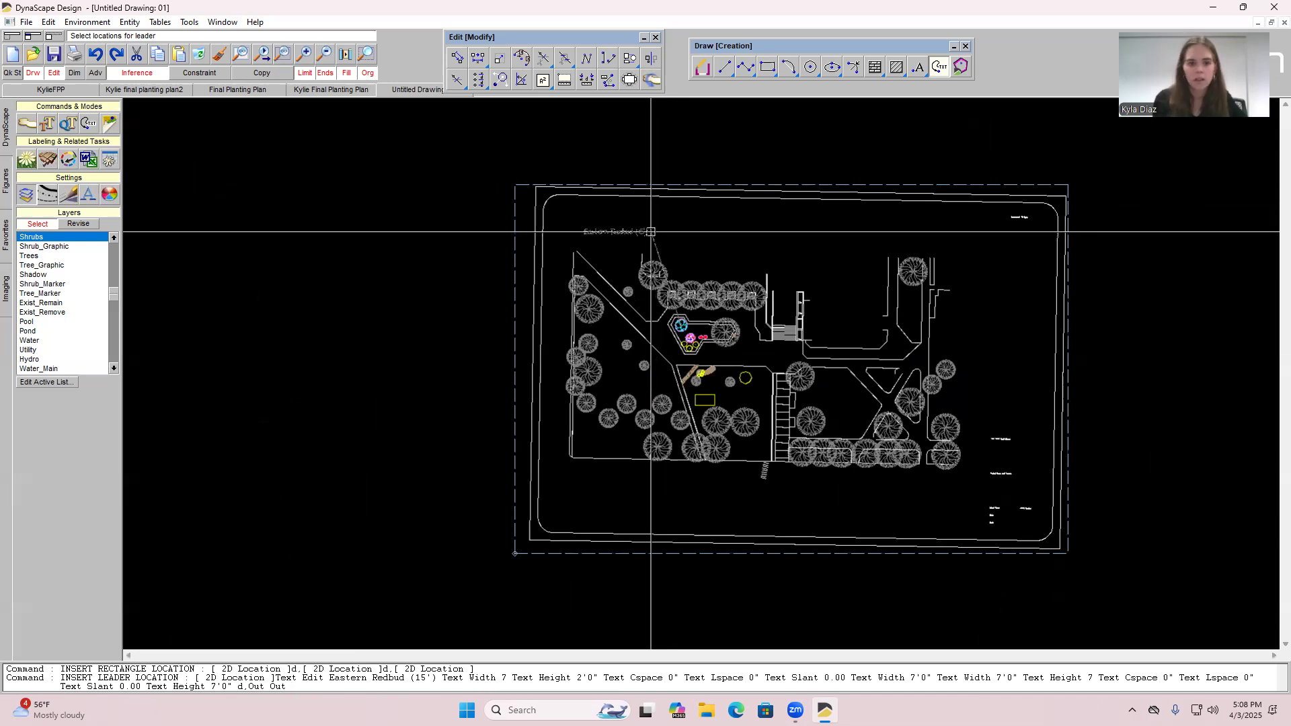
pyautogui.click(640, 232)
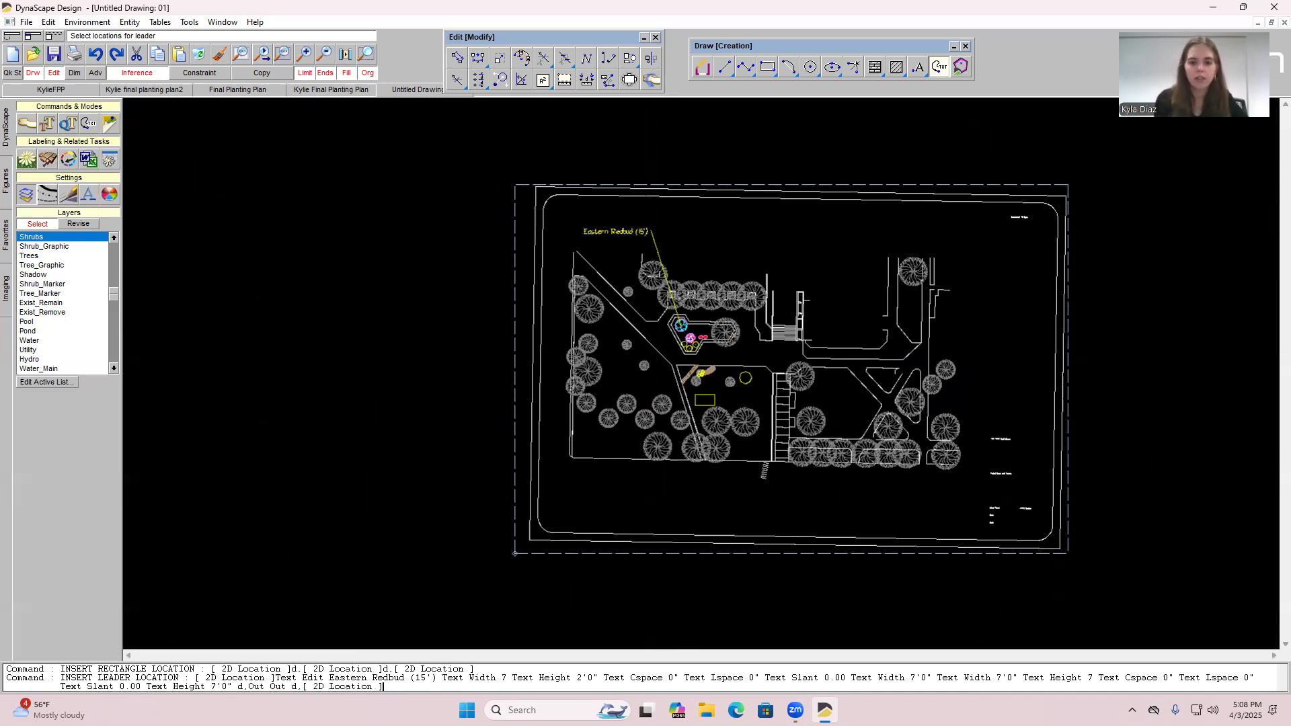
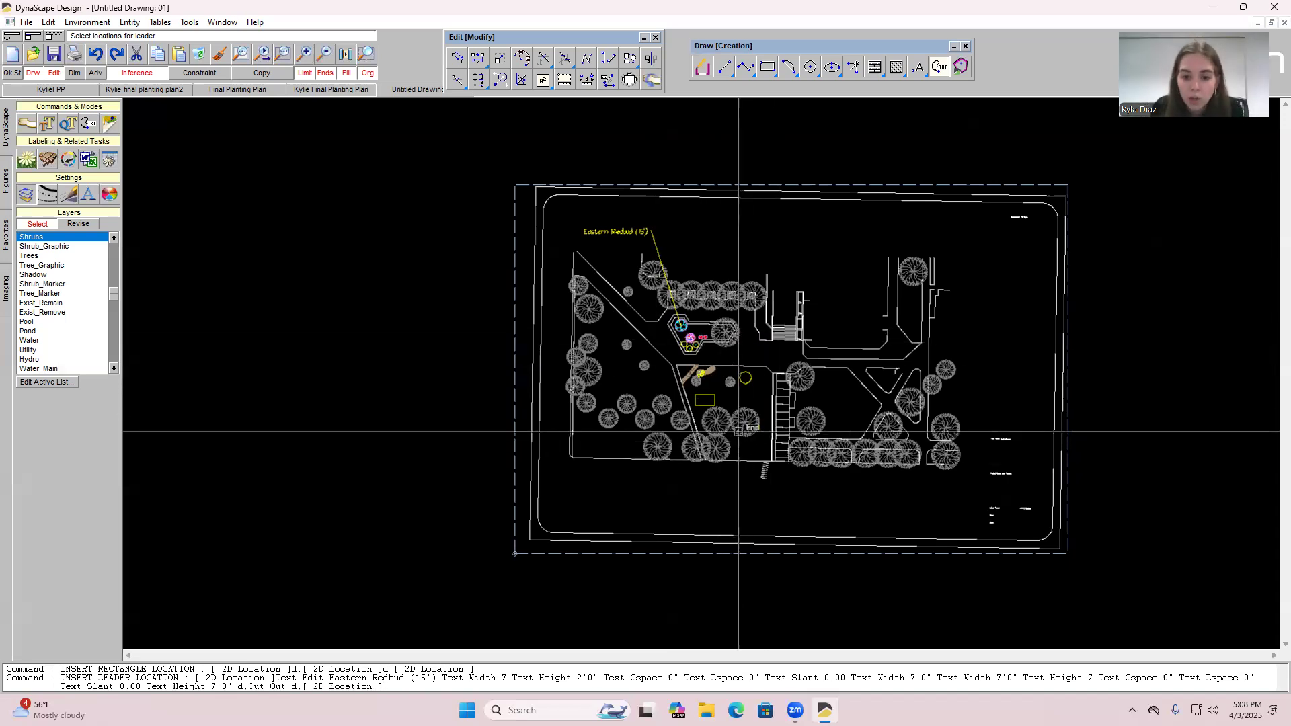
# Start a new leader for the planting bed and set its text width and height to 7'-0".
pyautogui.click(304, 54)
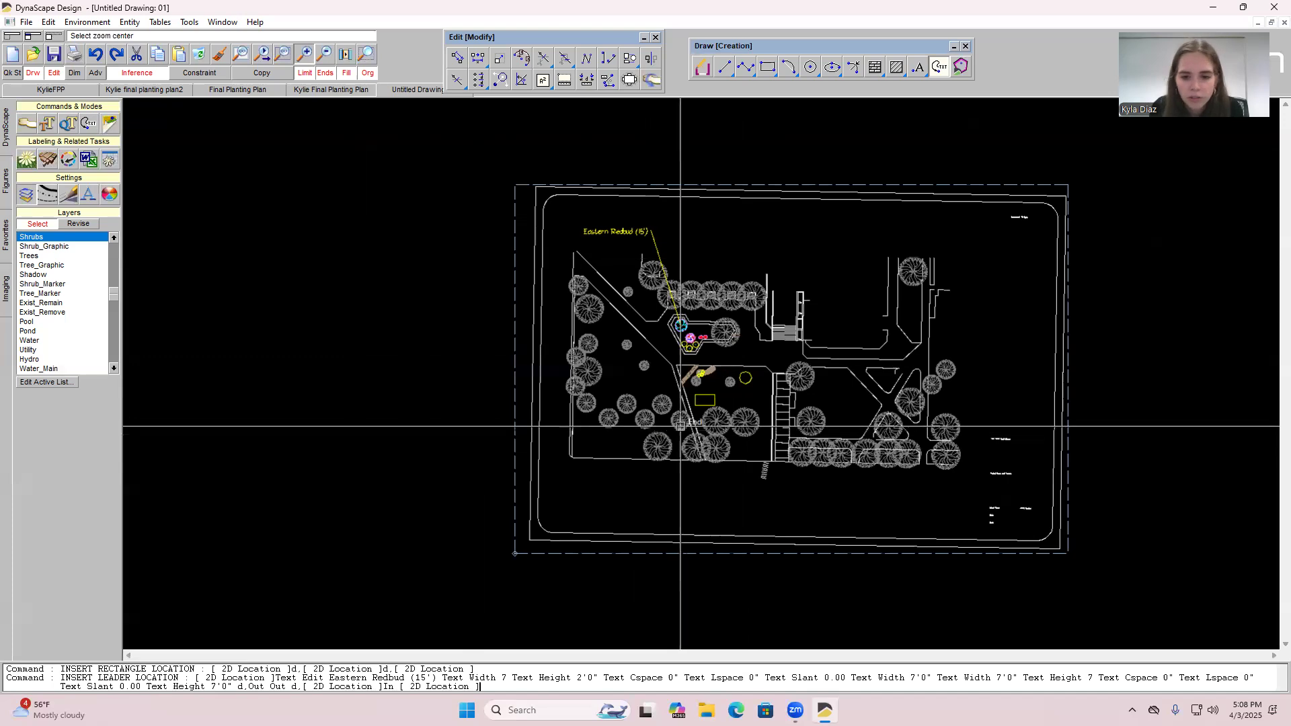
pyautogui.click(713, 377)
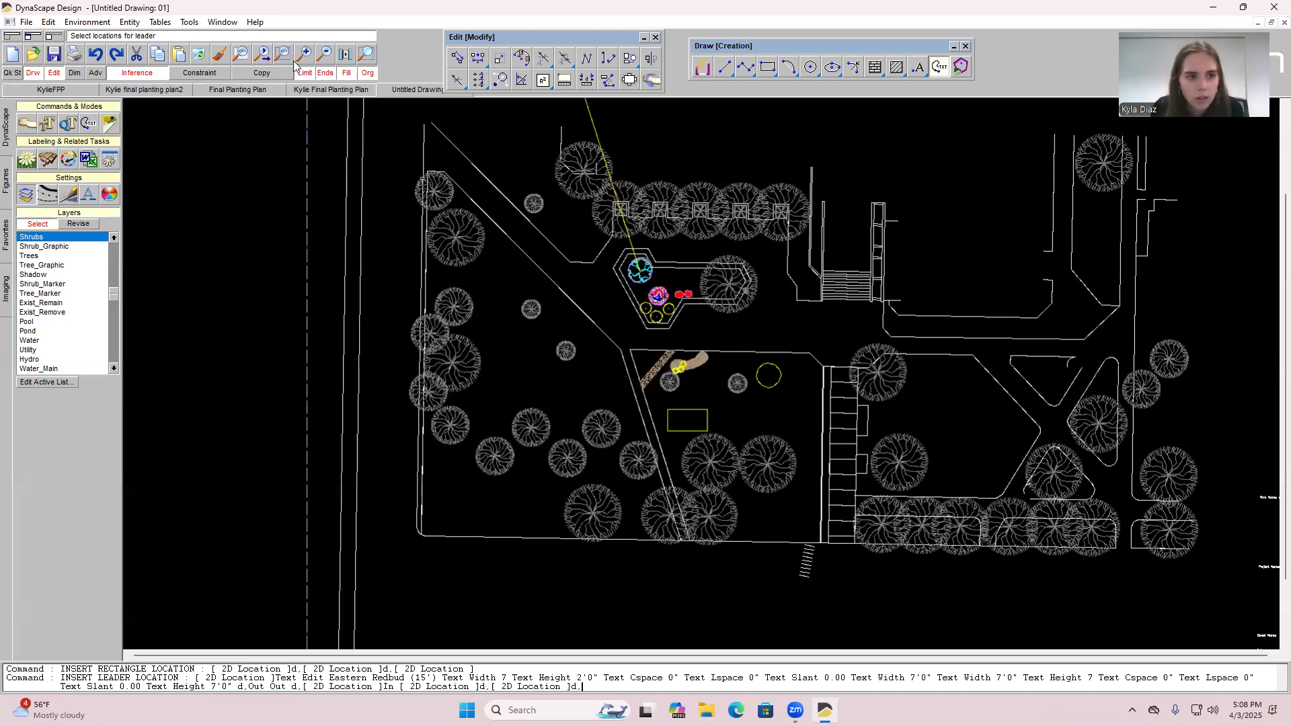
pyautogui.click(545, 361)
pyautogui.click(304, 54)
pyautogui.click(673, 373)
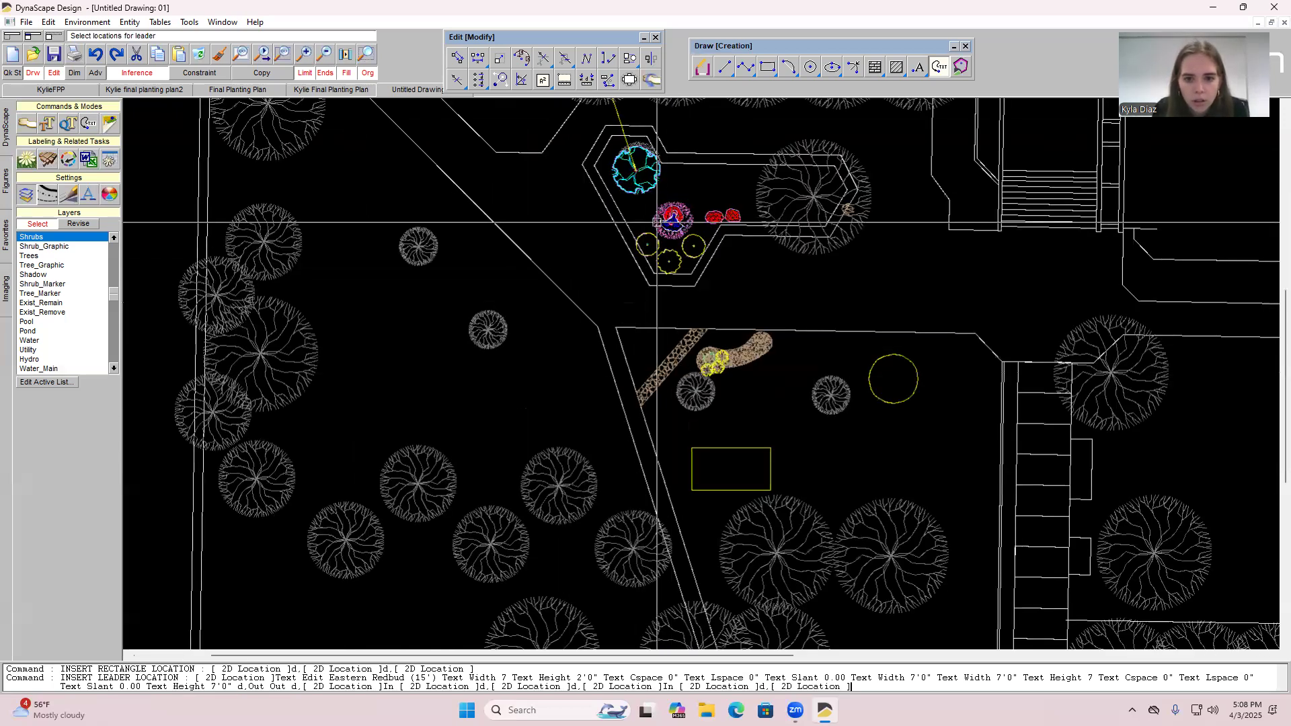
pyautogui.click(89, 124)
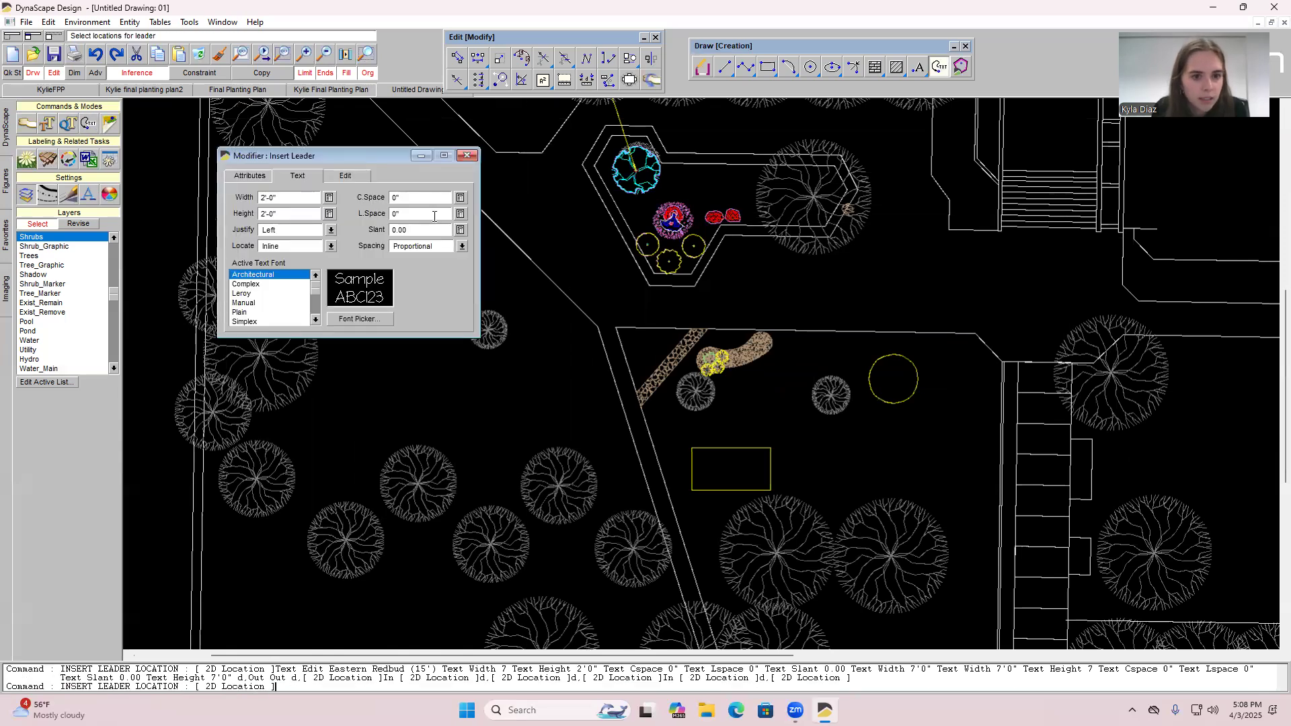
pyautogui.doubleClick(298, 198)
pyautogui.write('7')
pyautogui.doubleClick(277, 214)
pyautogui.write('7')
pyautogui.press('Return')
# Label the round purple-and-red fountain symbol with a "Fountain (8')" leader, placing the text southeast of the planting bed.
pyautogui.click(345, 176)
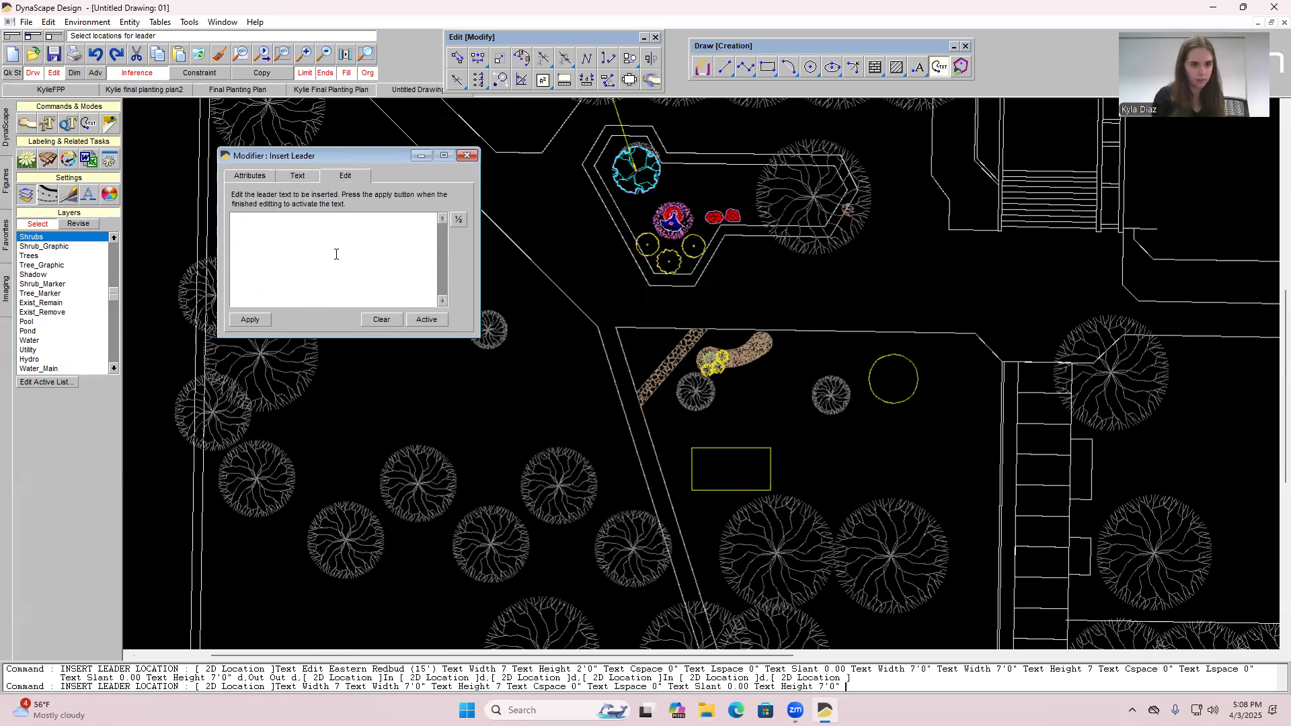
pyautogui.write('Fou')
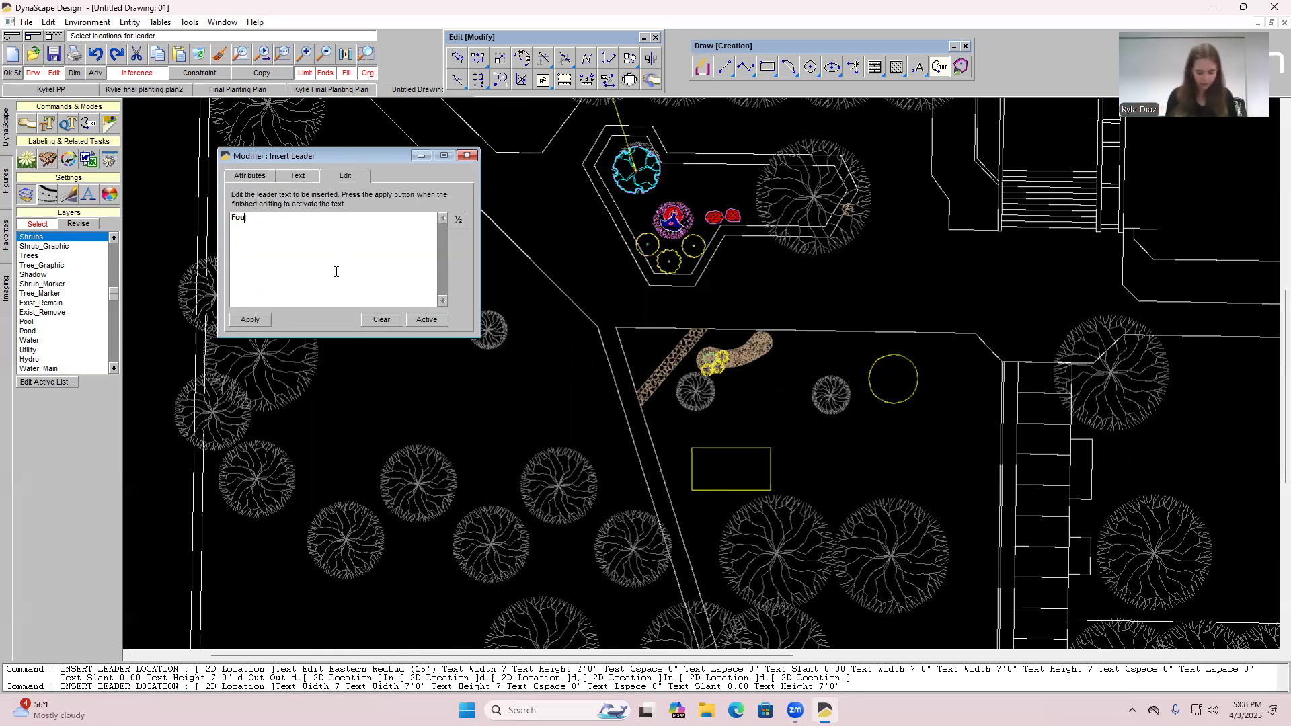
pyautogui.write("ntain (8'")
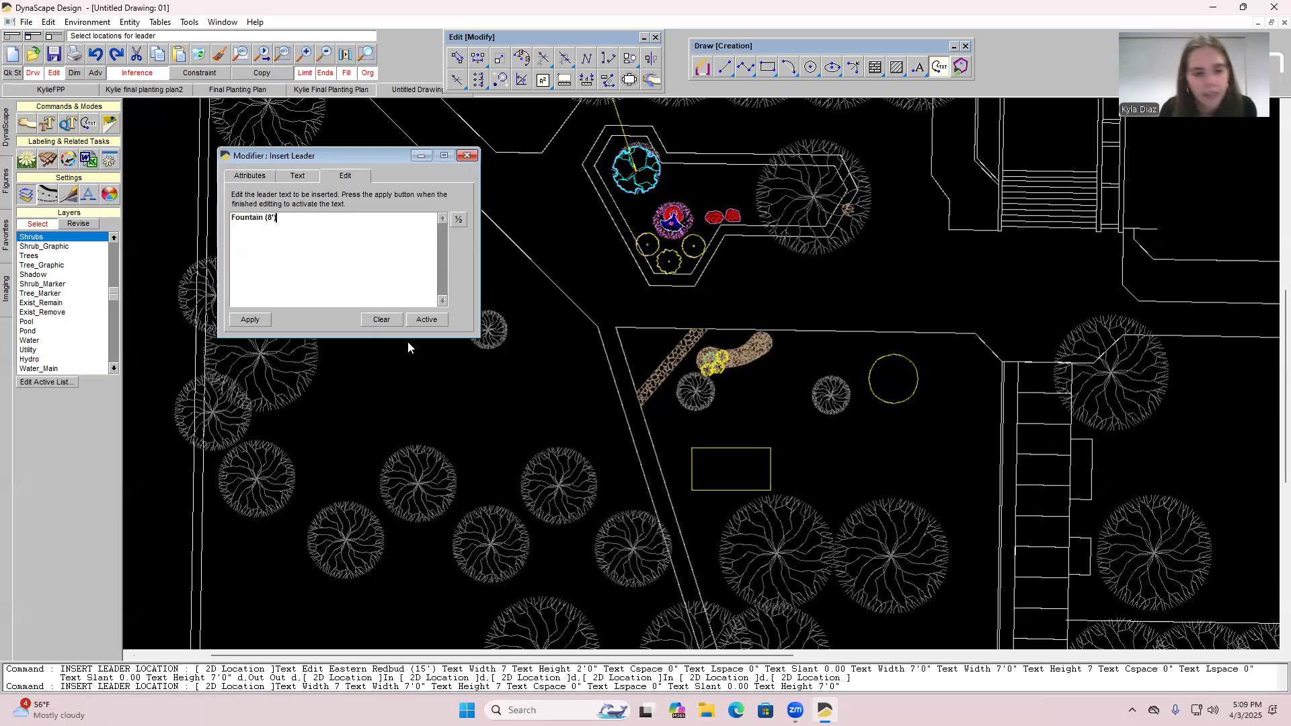
pyautogui.click(260, 321)
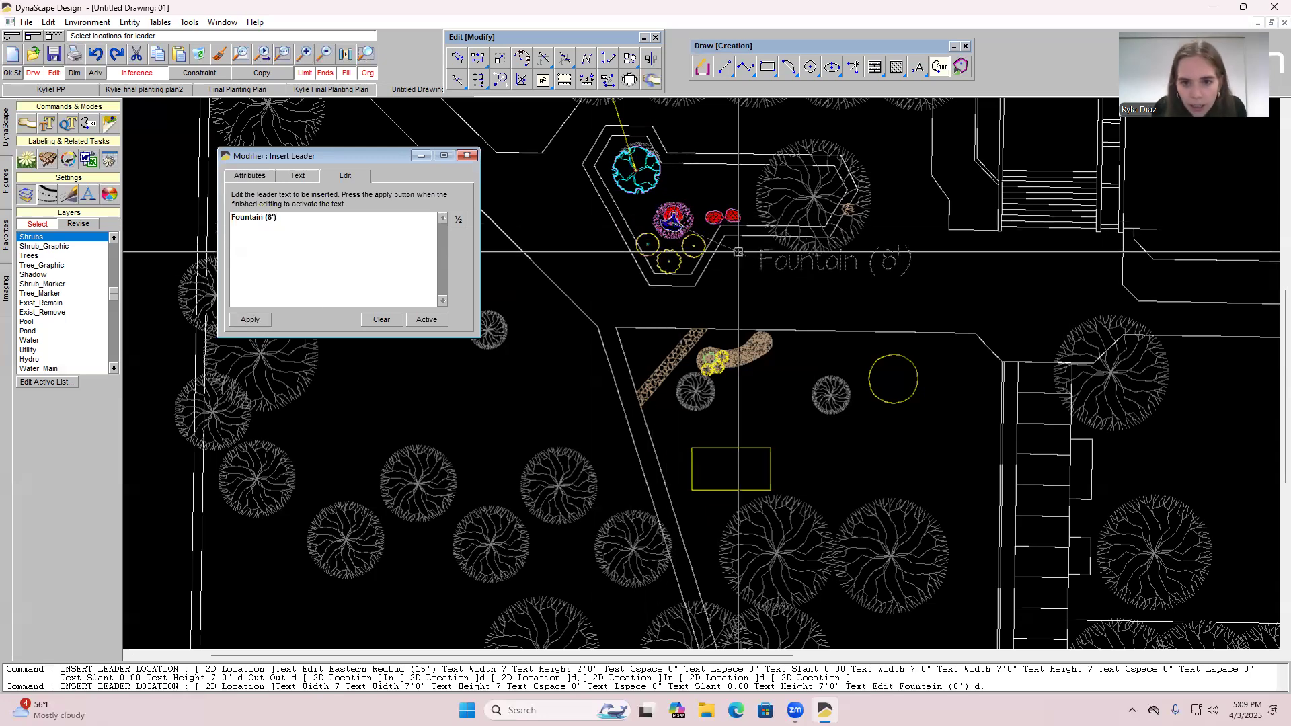
pyautogui.click(793, 286)
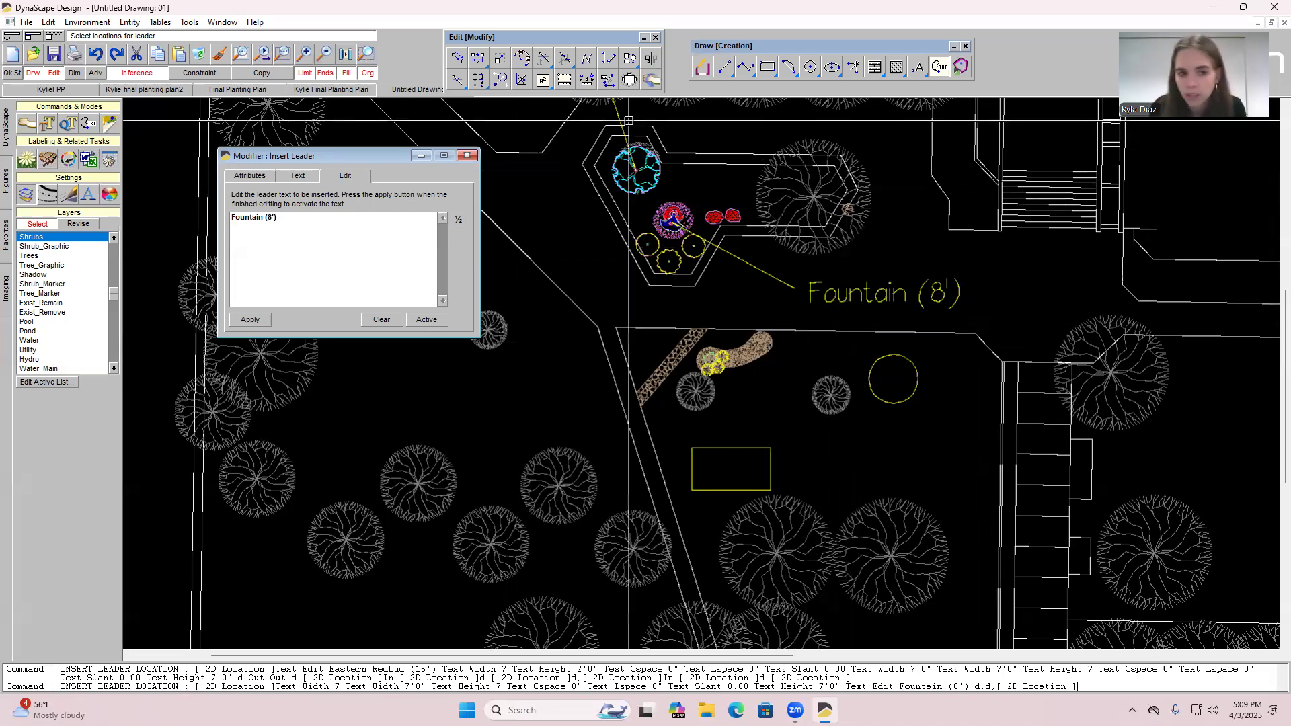
pyautogui.click(471, 155)
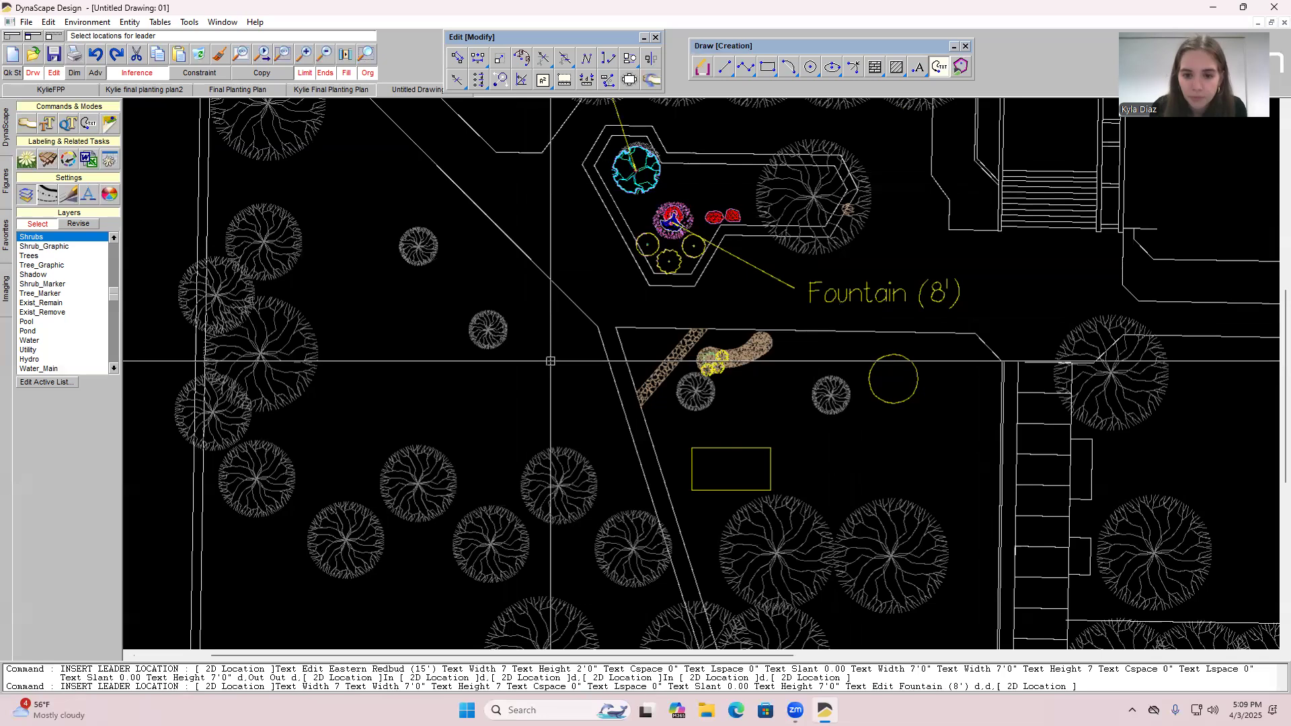
# Start another leader for the yellow shrubs and set its text width and height to 7'-0".
pyautogui.scroll(4, 498, 334)
pyautogui.scroll(4, 829, 419)
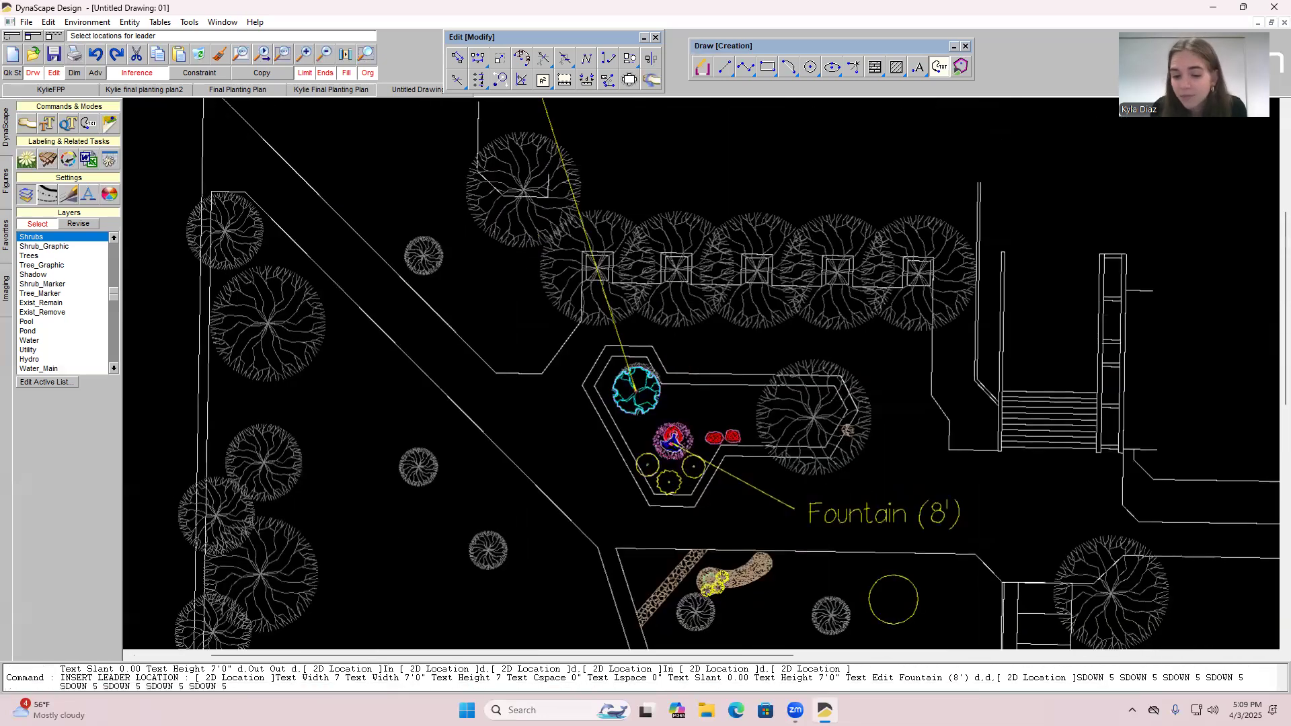
pyautogui.scroll(-4, 829, 419)
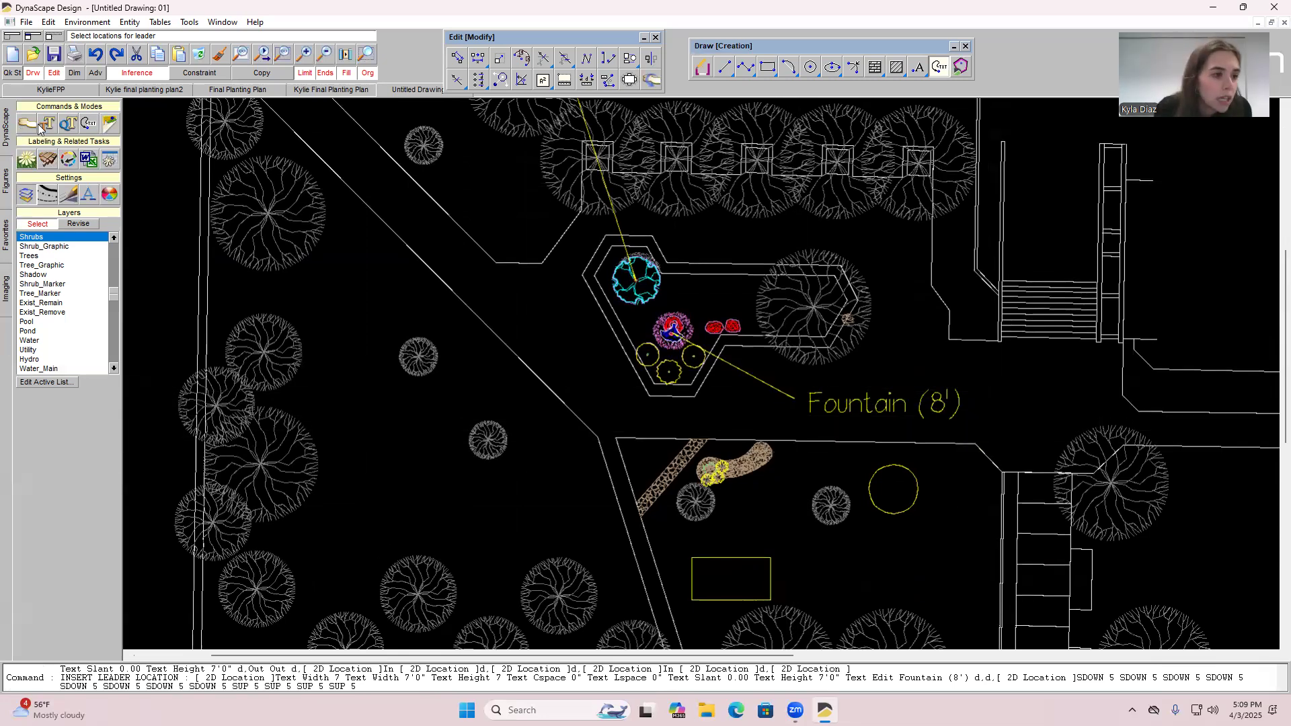
pyautogui.click(86, 128)
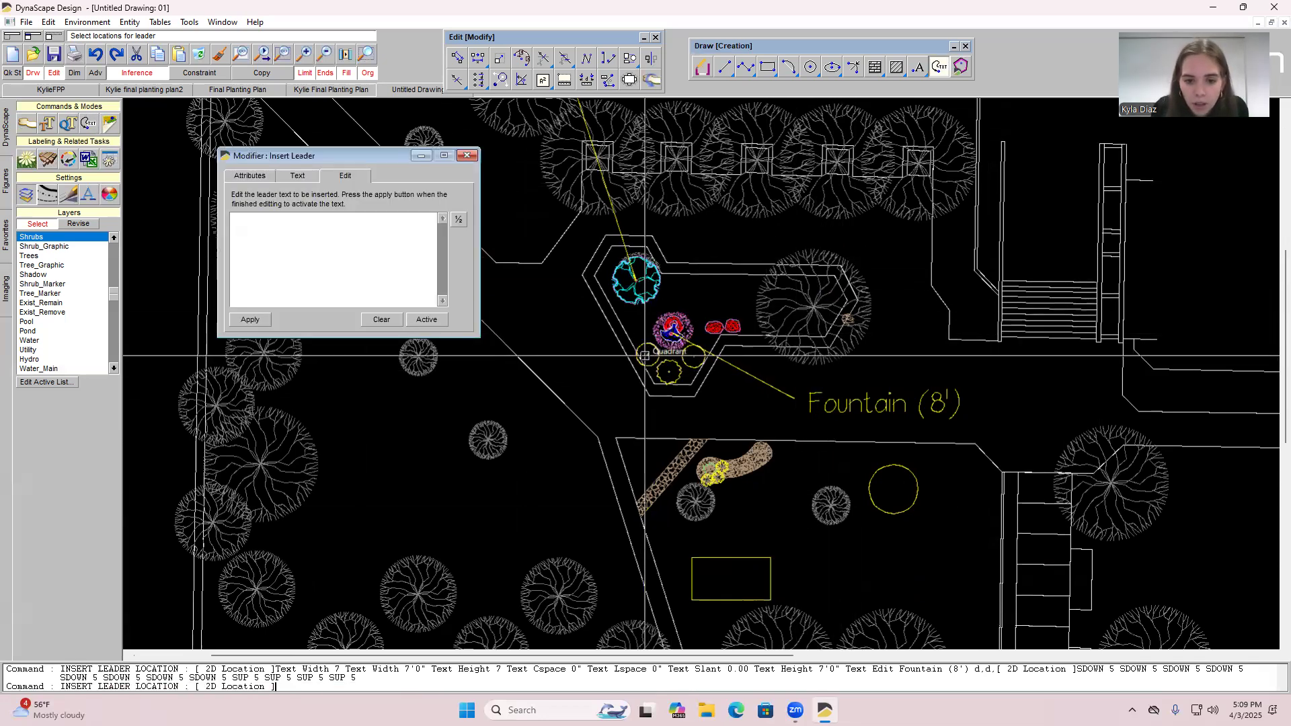
pyautogui.click(314, 230)
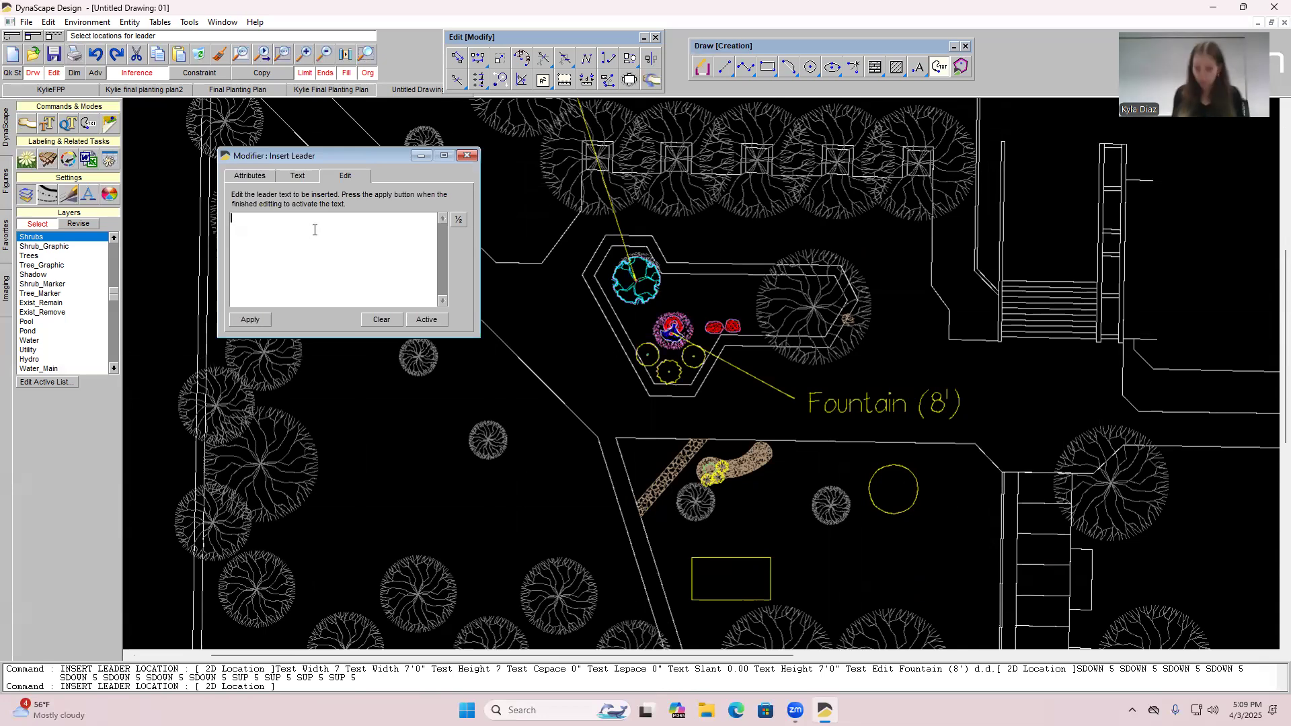
pyautogui.write('Ro')
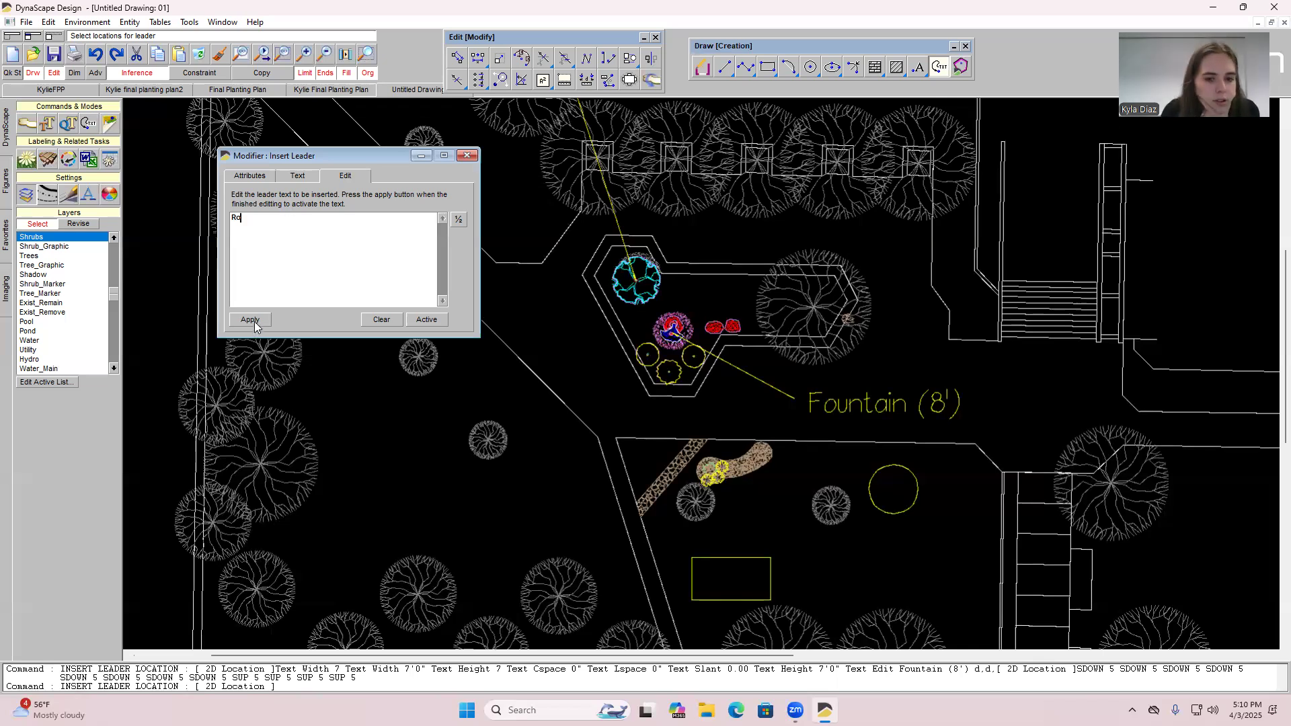
pyautogui.click(297, 176)
pyautogui.doubleClick(317, 202)
pyautogui.write('7')
pyautogui.press('Return')
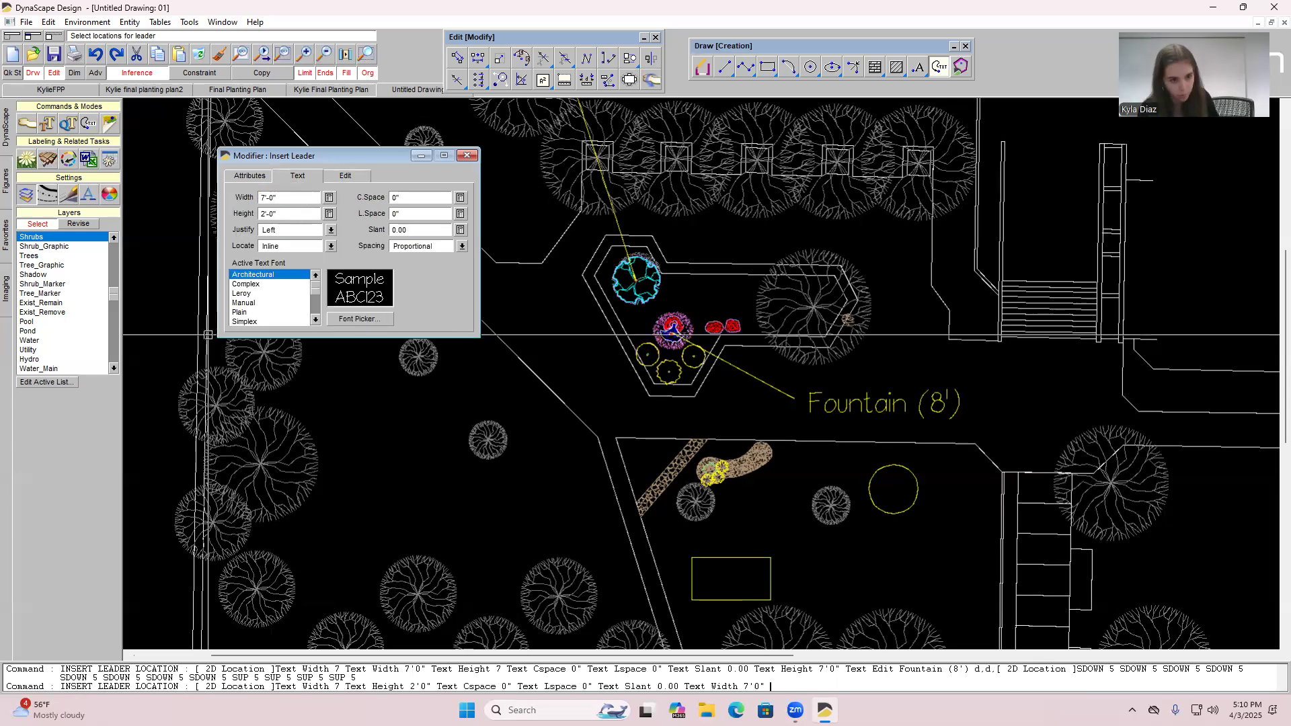
pyautogui.doubleClick(272, 212)
pyautogui.write('7')
pyautogui.press('Return')
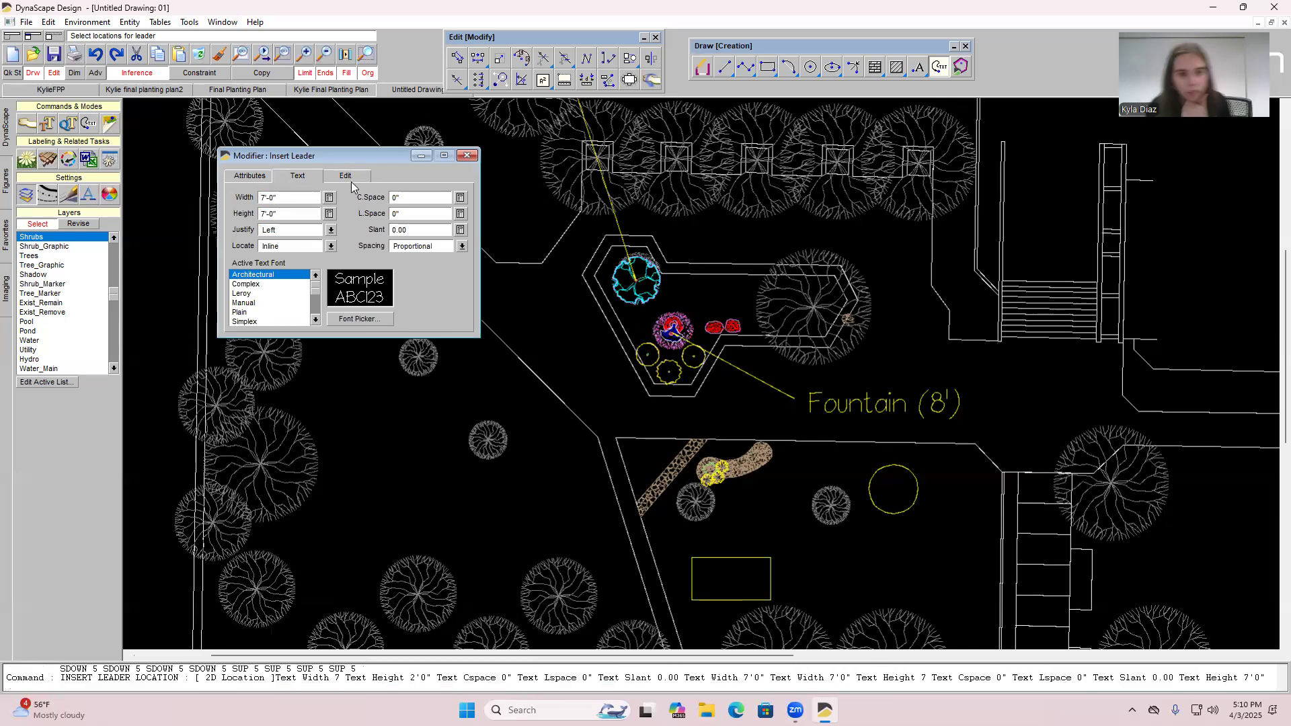
# Label the westernmost yellow shrub in the planting bed with a "Ro" leader, placing the text west of the bed.
pyautogui.click(334, 174)
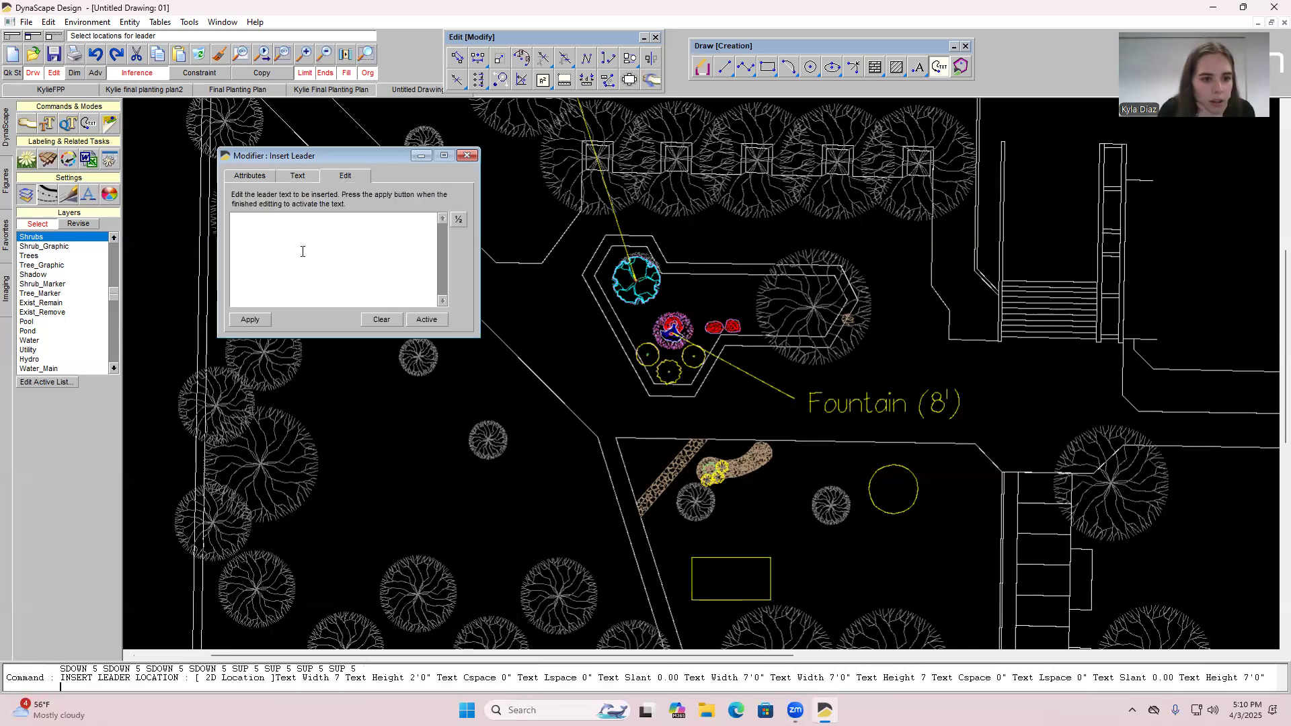
pyautogui.write('Ro')
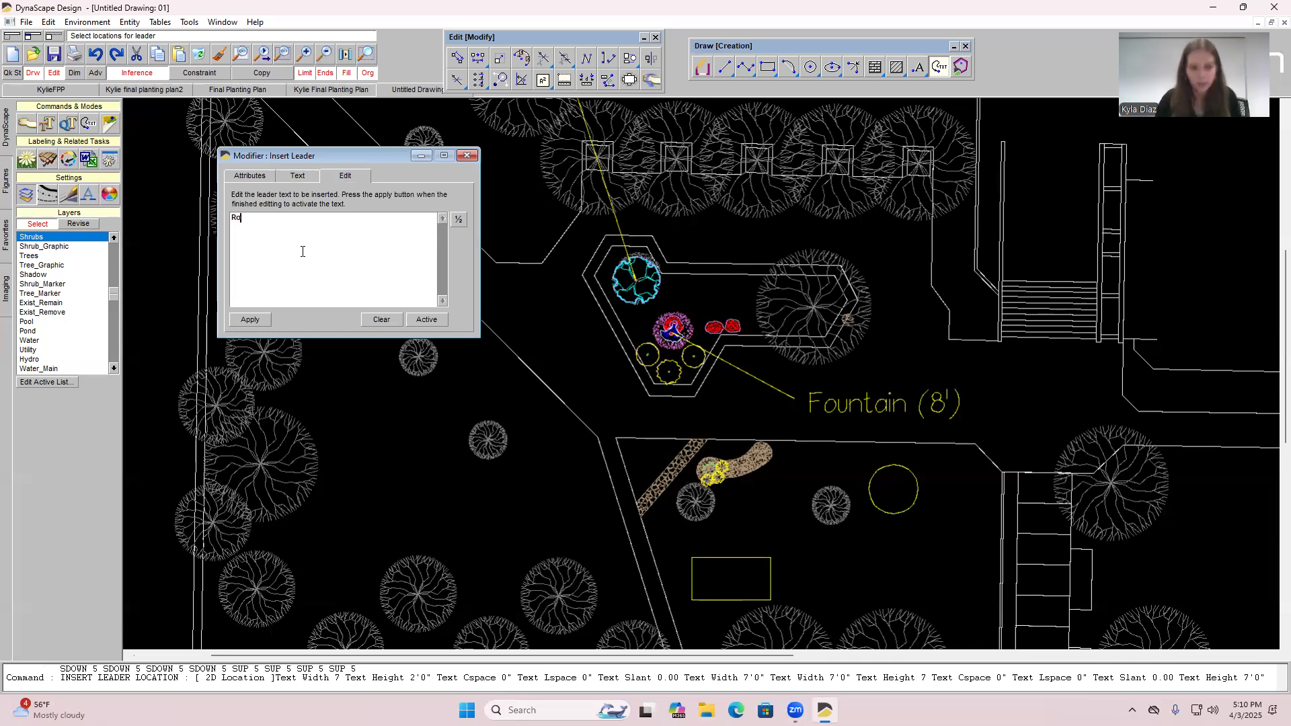
pyautogui.click(250, 319)
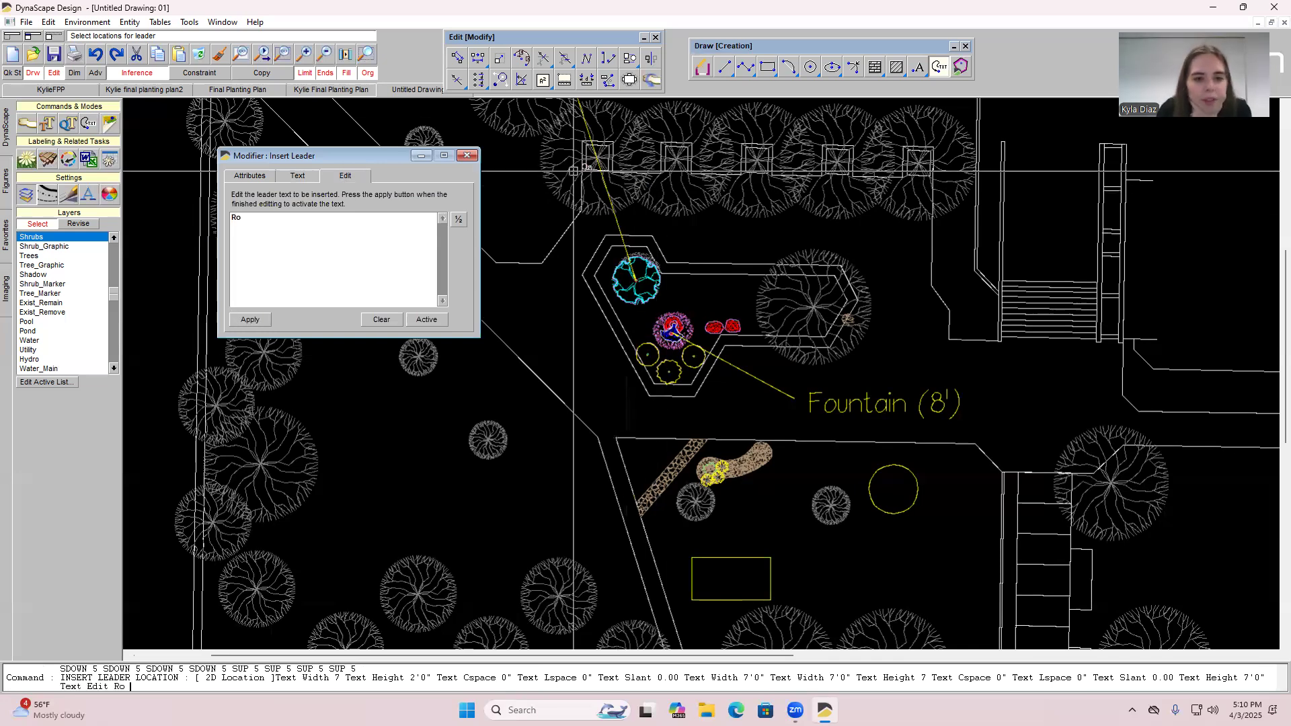
pyautogui.click(473, 162)
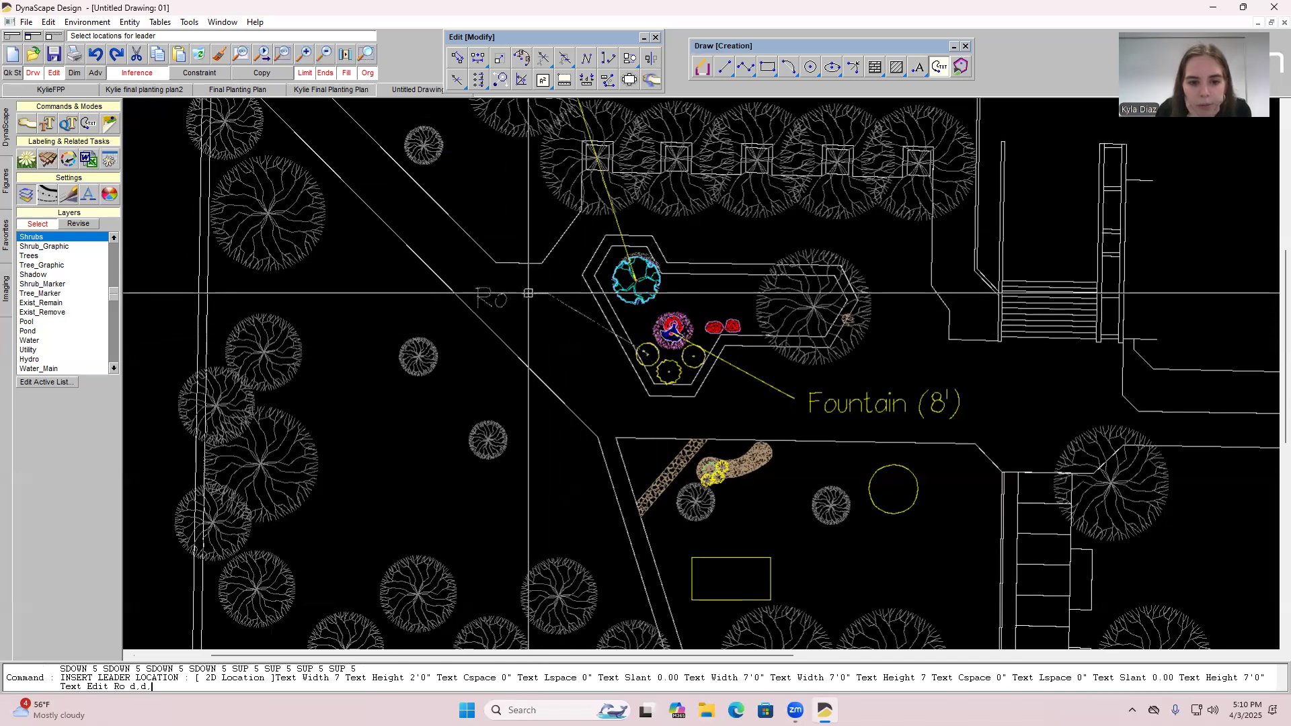
pyautogui.click(536, 292)
# Start a quick text for the sheet's northeast corner and enter "Planting Plan Legend" as its content.
pyautogui.scroll(-3, 536, 302)
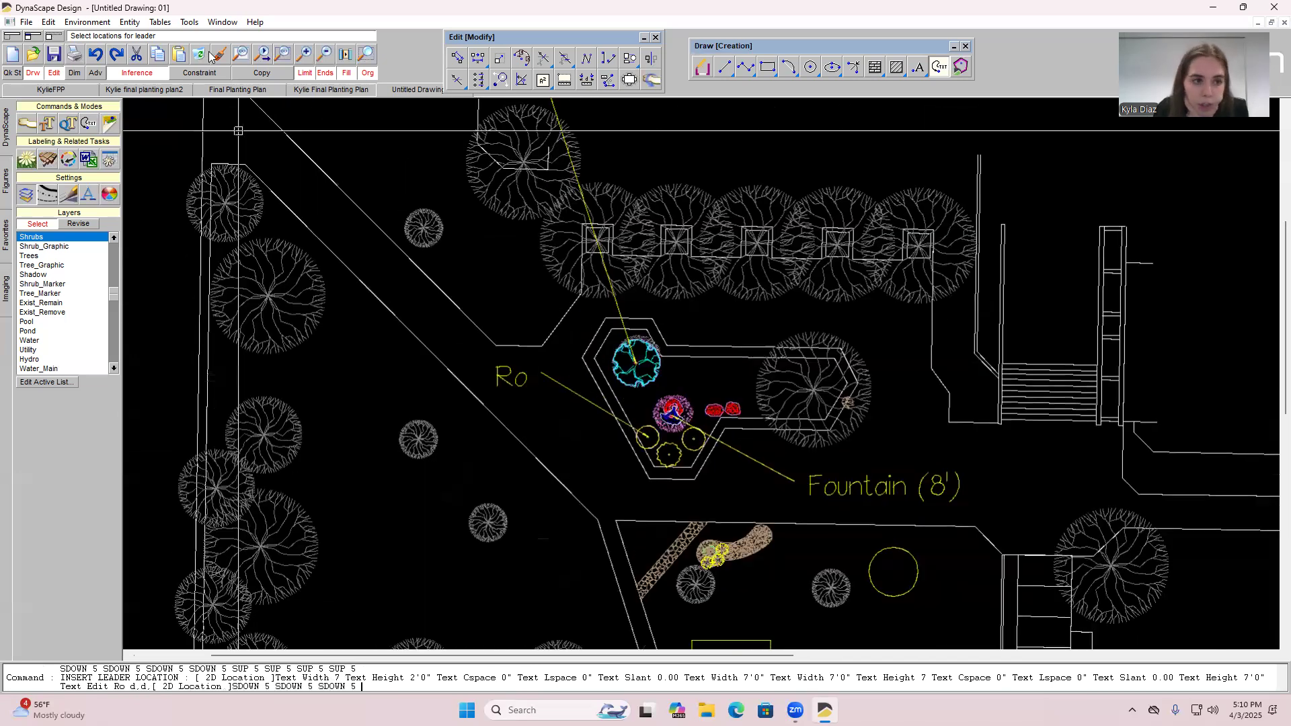
pyautogui.click(323, 56)
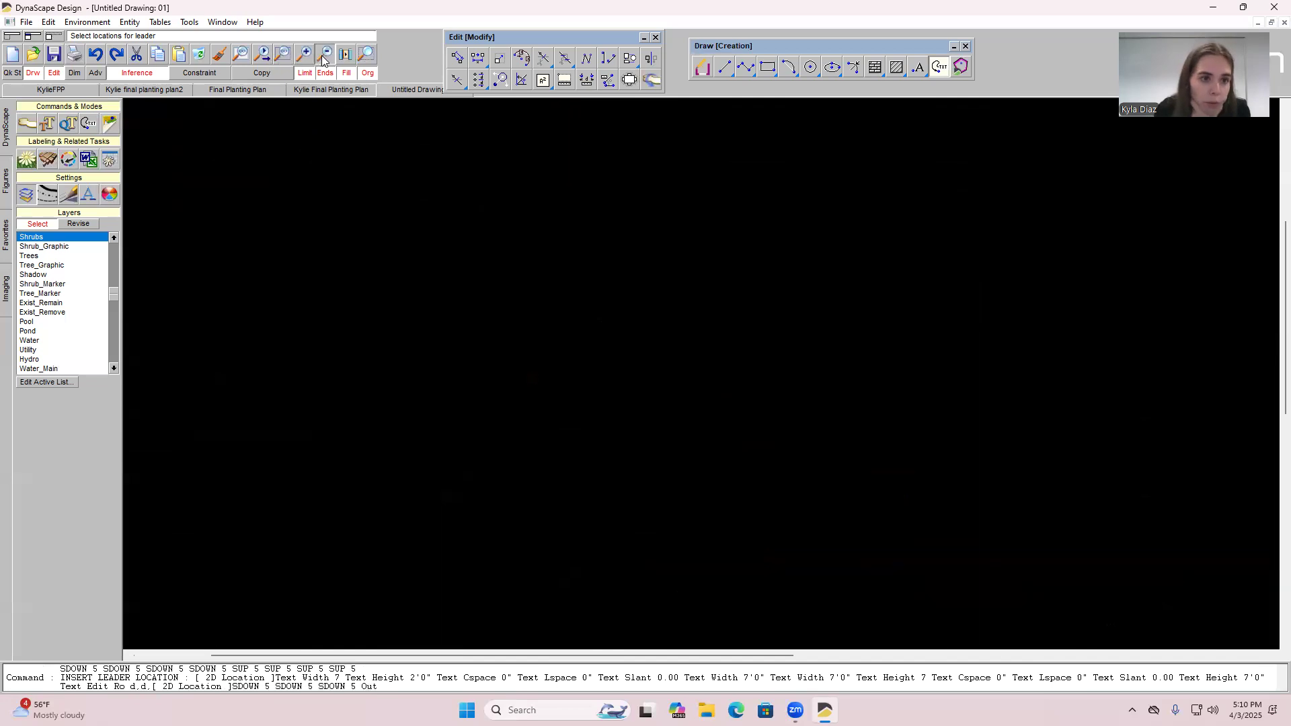
pyautogui.click(322, 55)
pyautogui.click(308, 54)
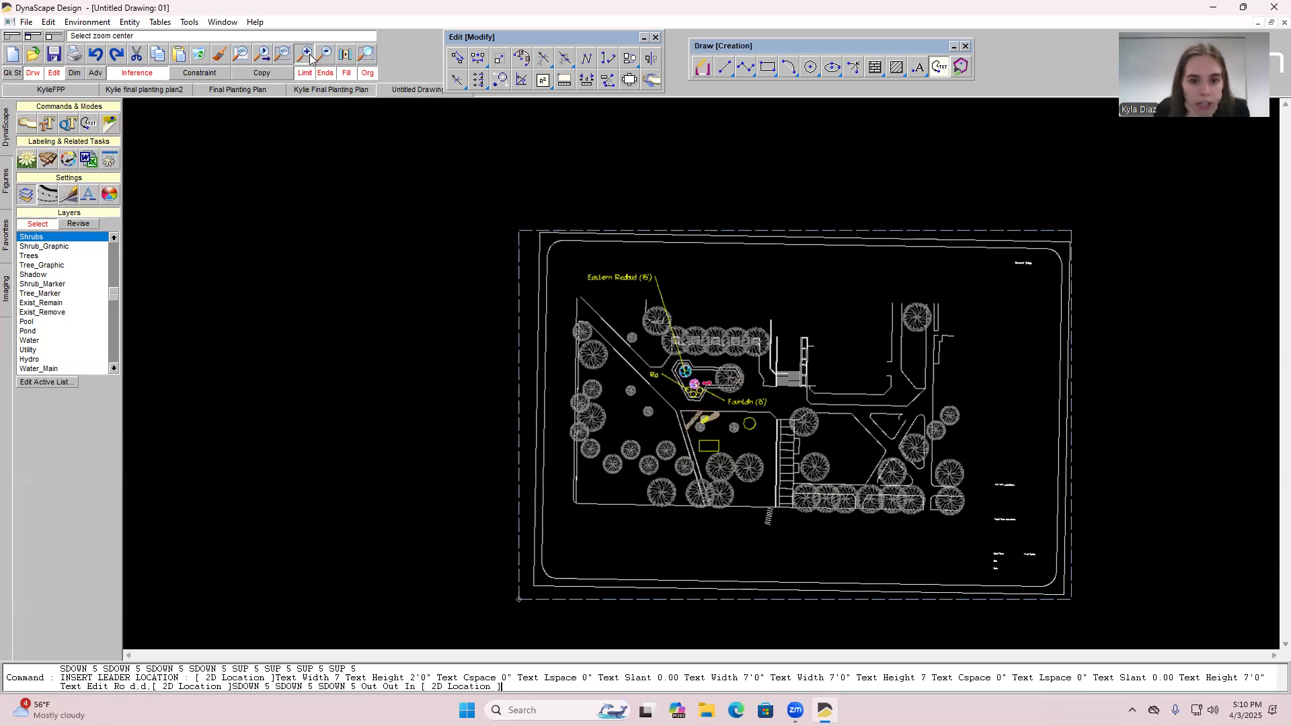
pyautogui.click(1029, 291)
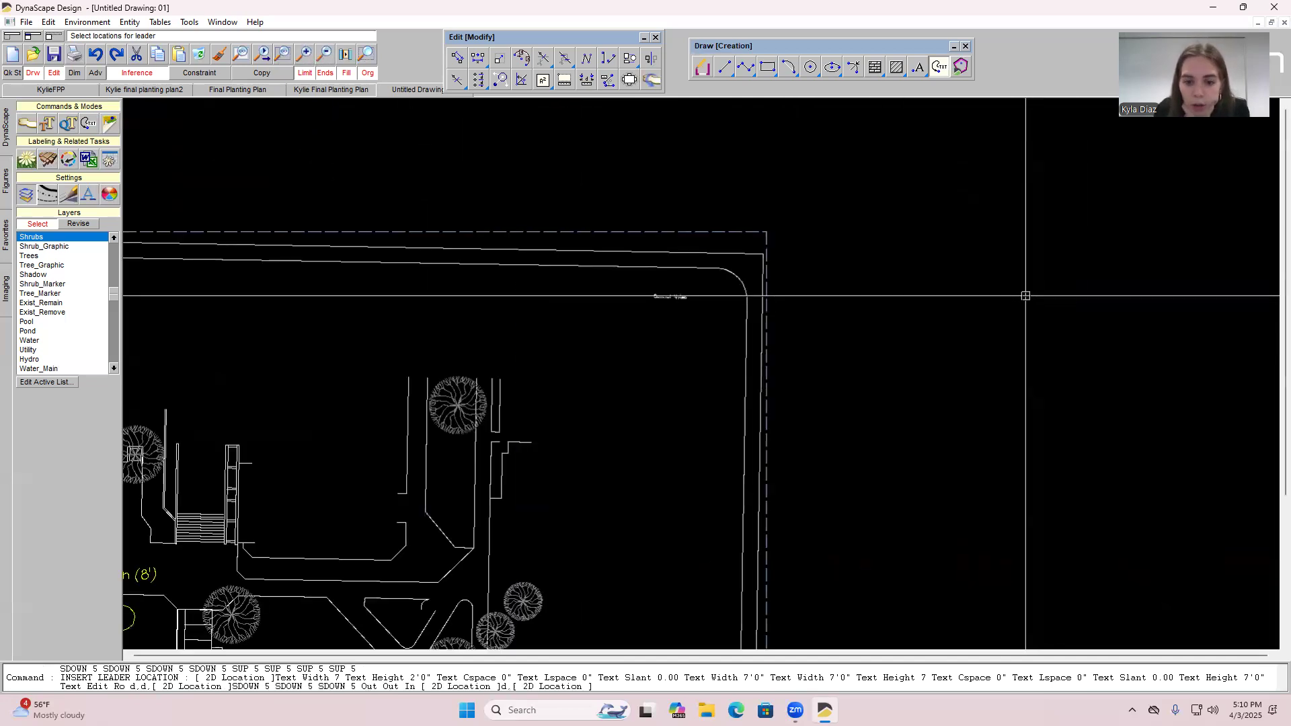
pyautogui.click(76, 125)
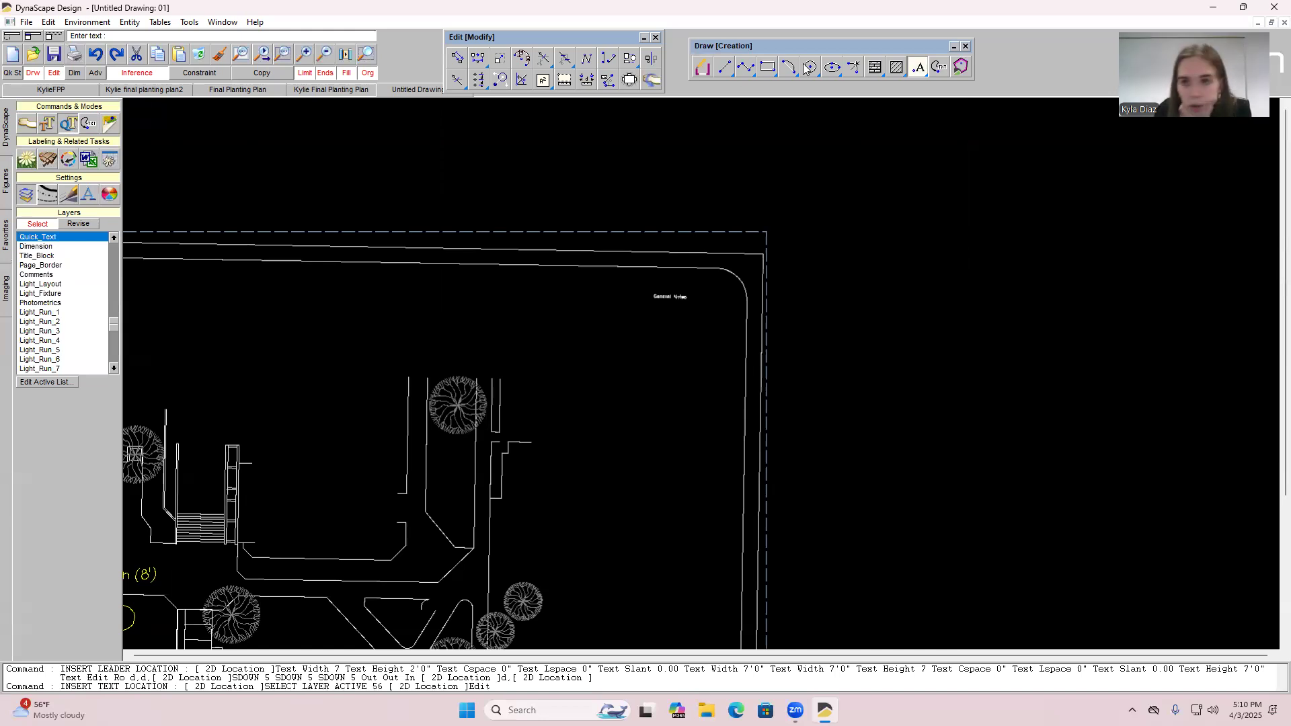
pyautogui.click(918, 69)
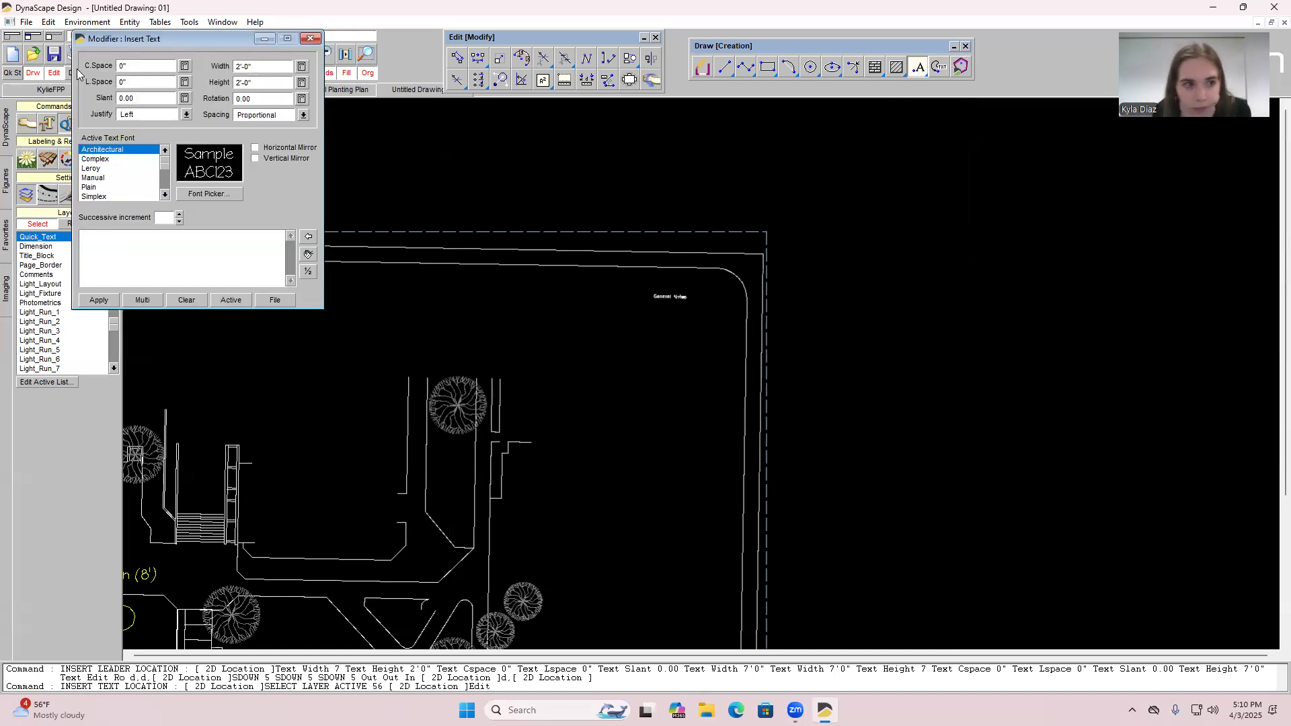
pyautogui.moveTo(162, 40); pyautogui.dragTo(286, 98)
pyautogui.click(297, 325)
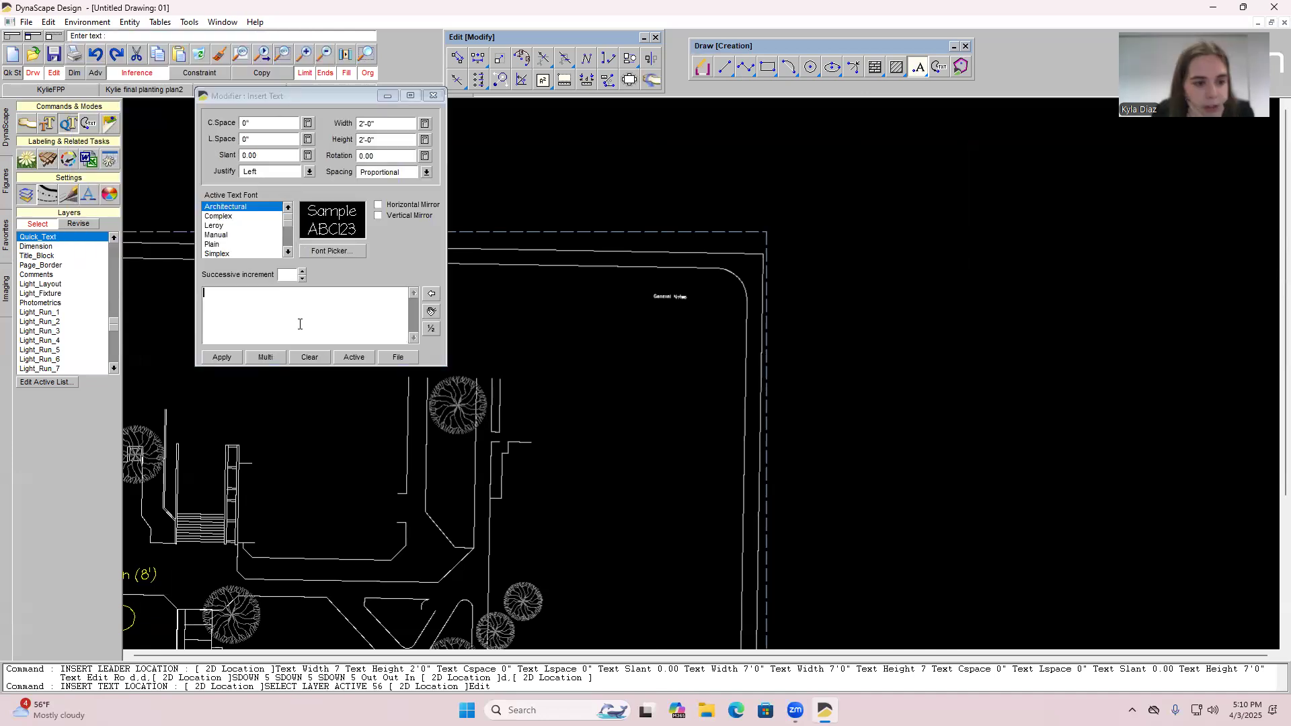
pyautogui.write('Planting Plan')
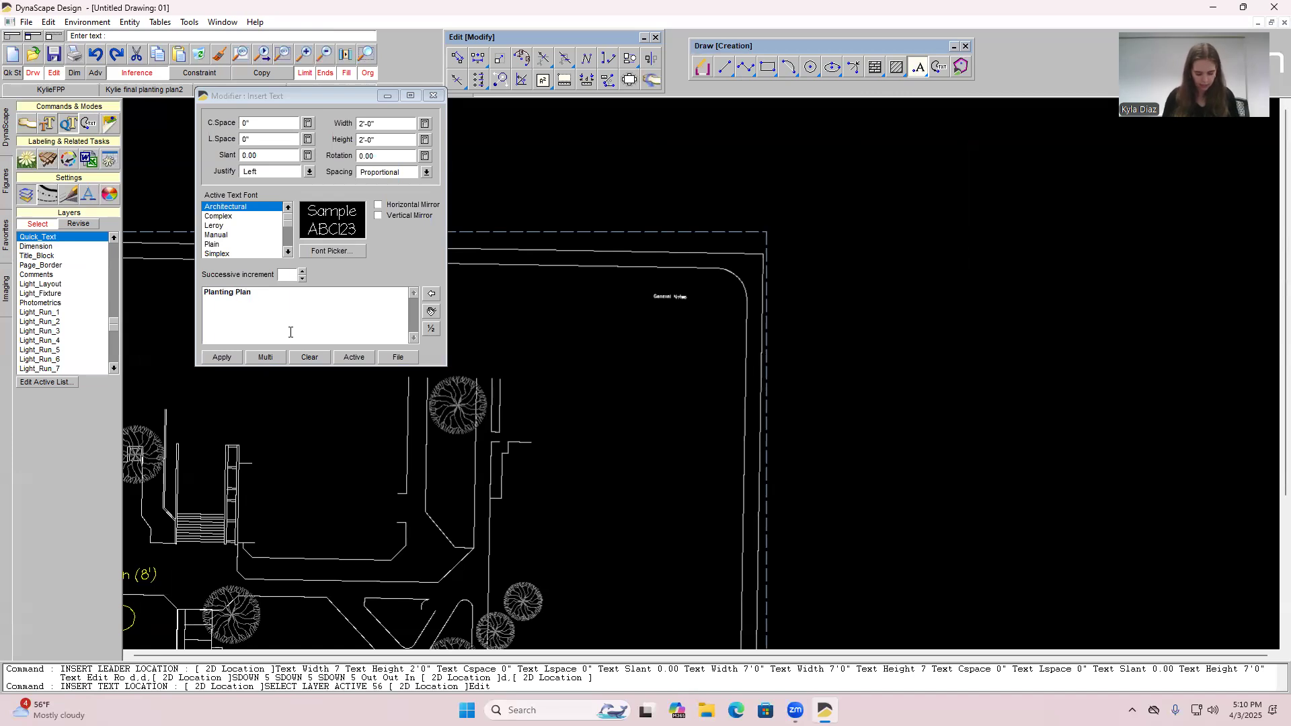
pyautogui.write(' Legend')
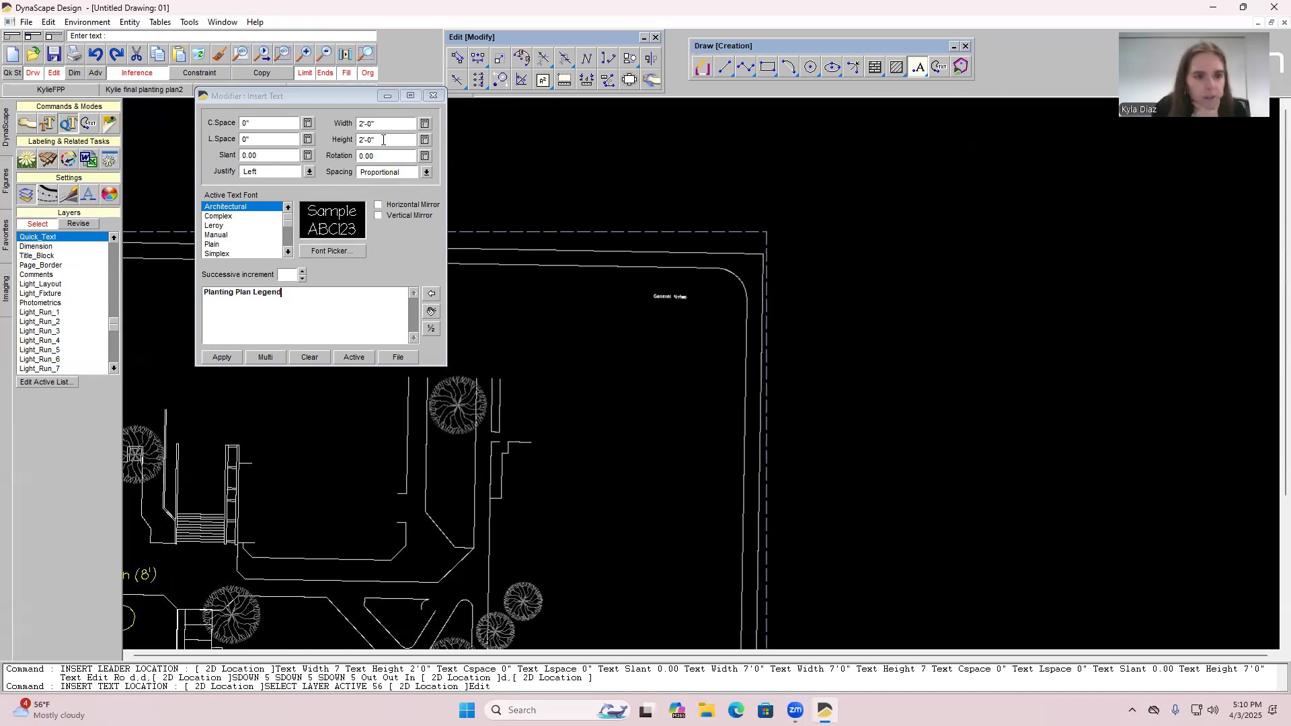
# Set the legend title's text width and height to 7'-0" and place it below the small note in the sheet's northeast corner.
pyautogui.click(383, 140)
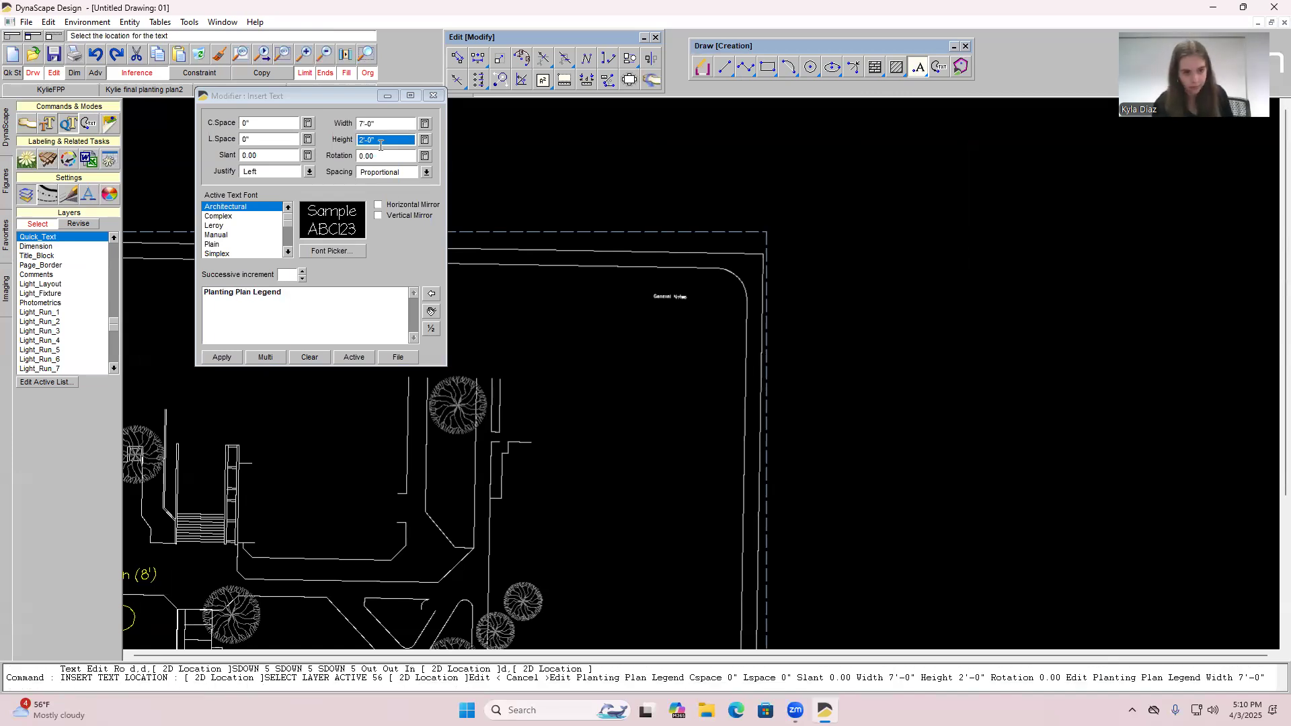
pyautogui.write('7')
pyautogui.press('Return')
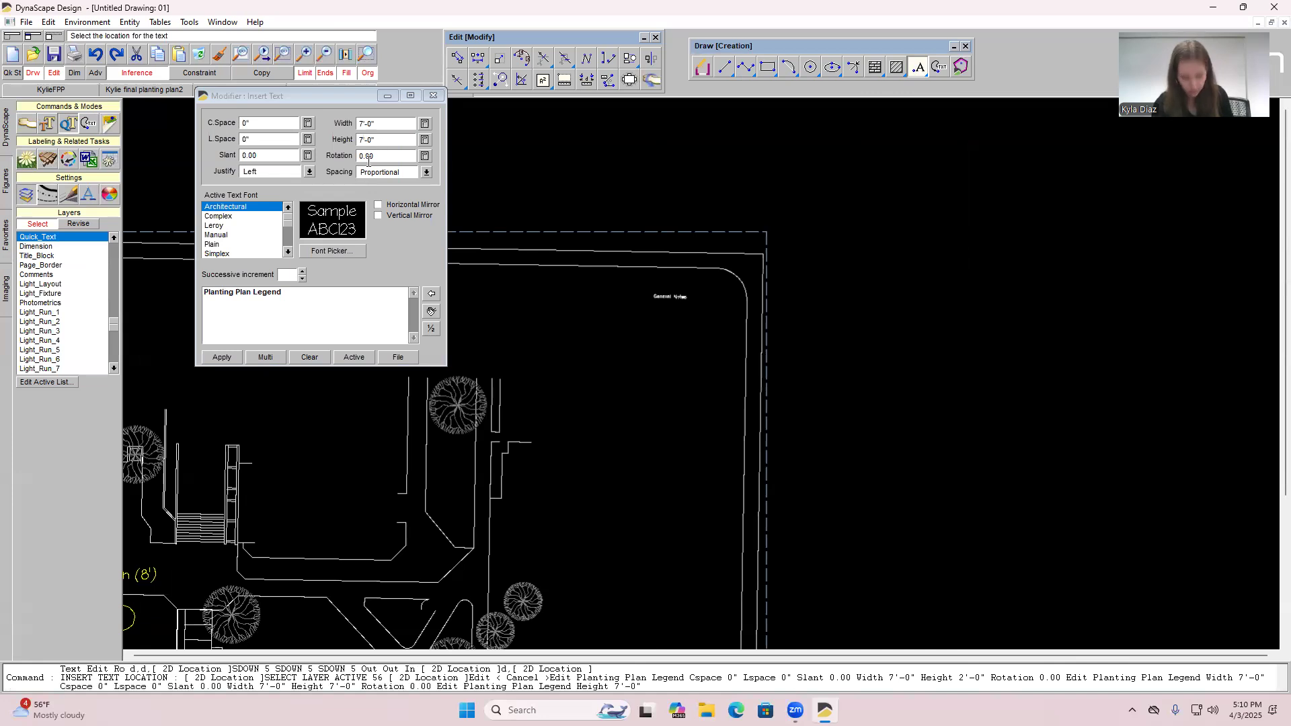
pyautogui.click(222, 358)
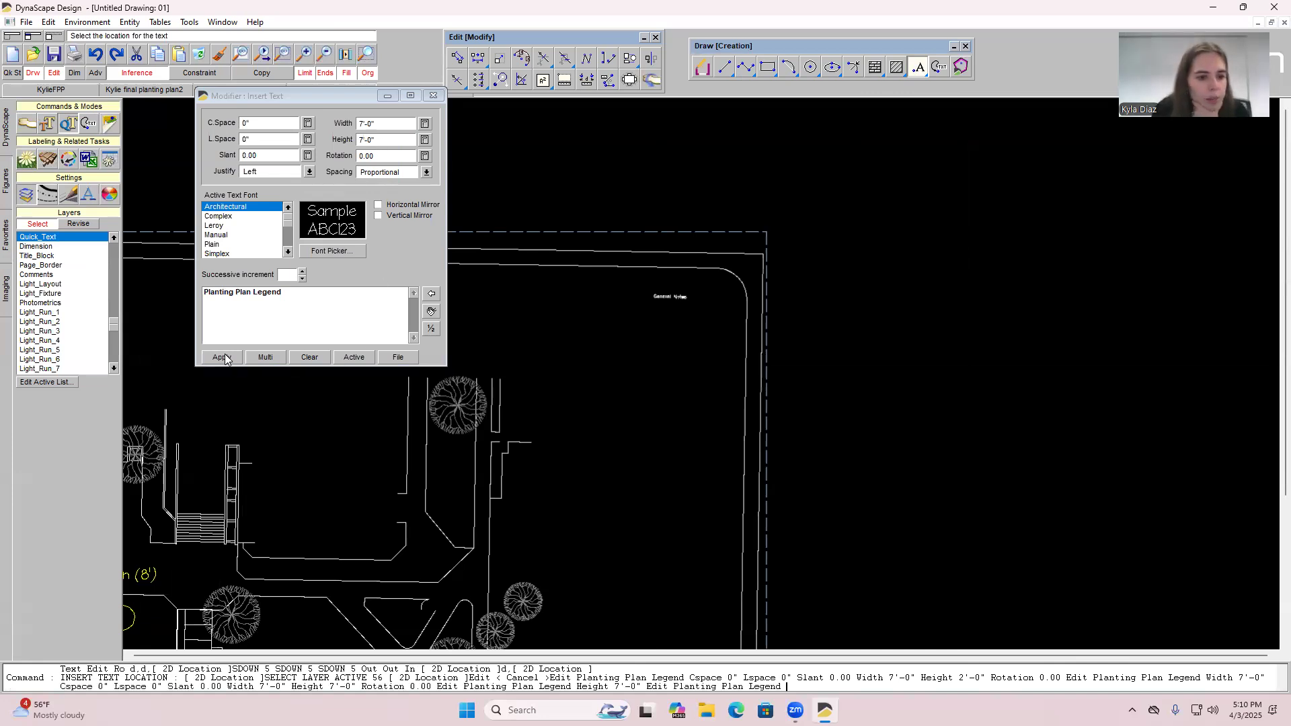
pyautogui.click(585, 334)
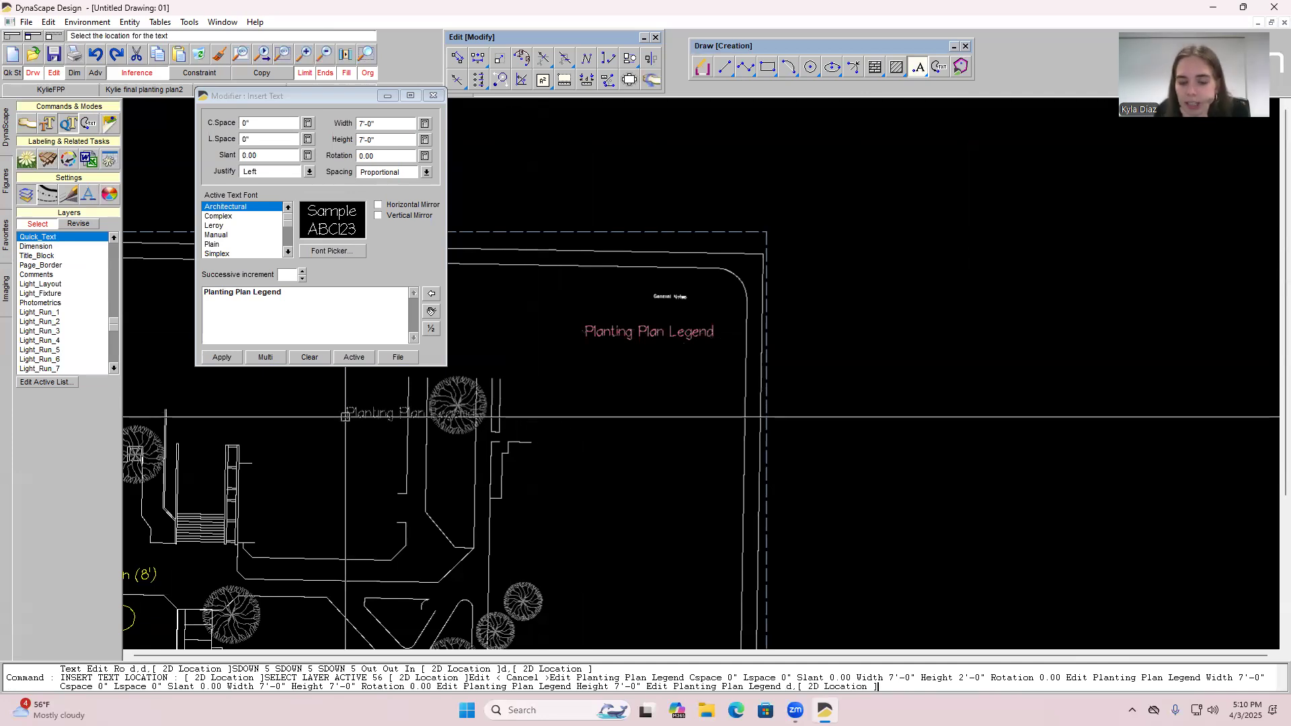
# Replace the quick text content with "Ro - Knockout Rose" and apply it for placement.
pyautogui.tripleClick(272, 292)
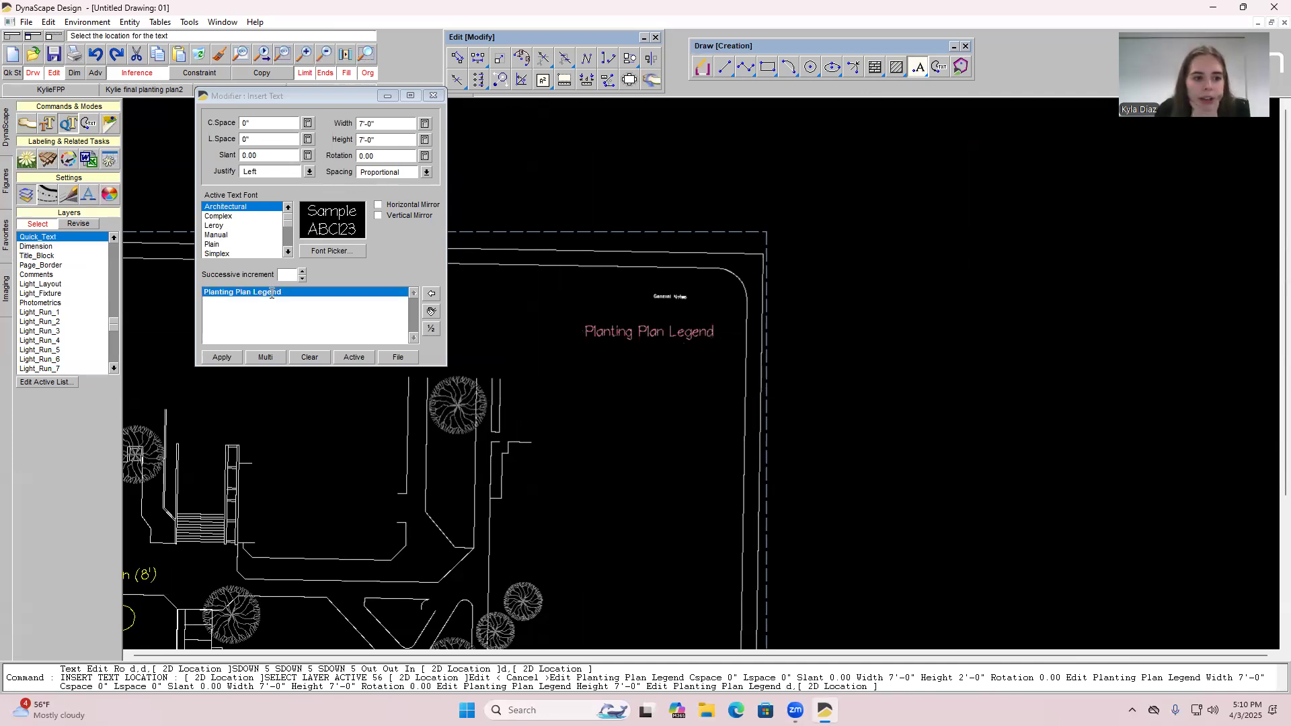
pyautogui.press('BackSpace')
pyautogui.write('R')
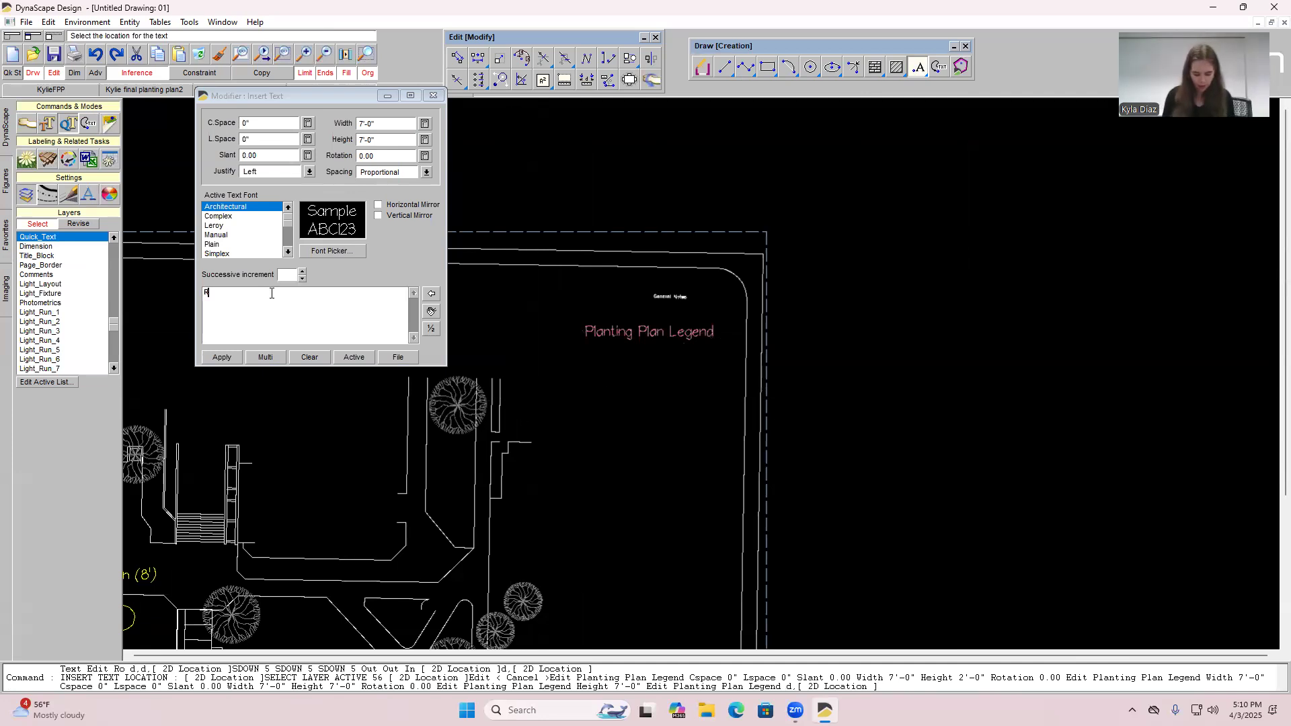
pyautogui.write('o - Kno')
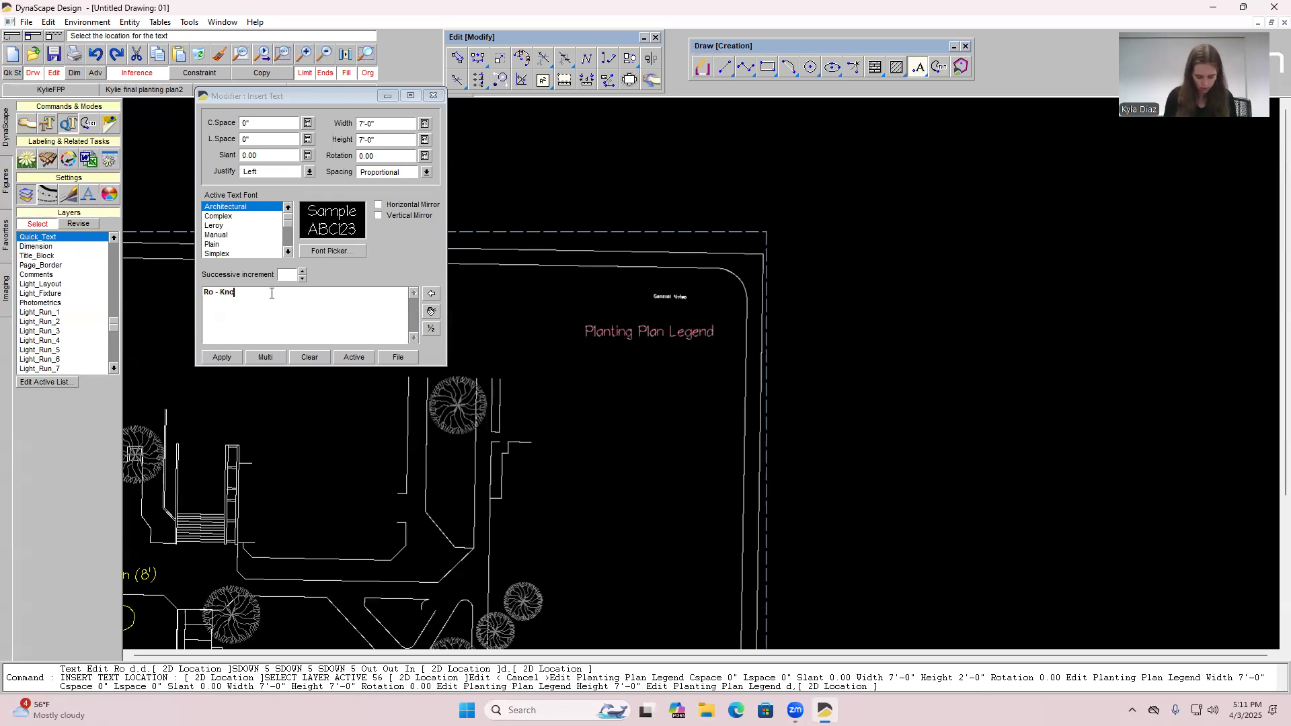
pyautogui.write('ckout Ros')
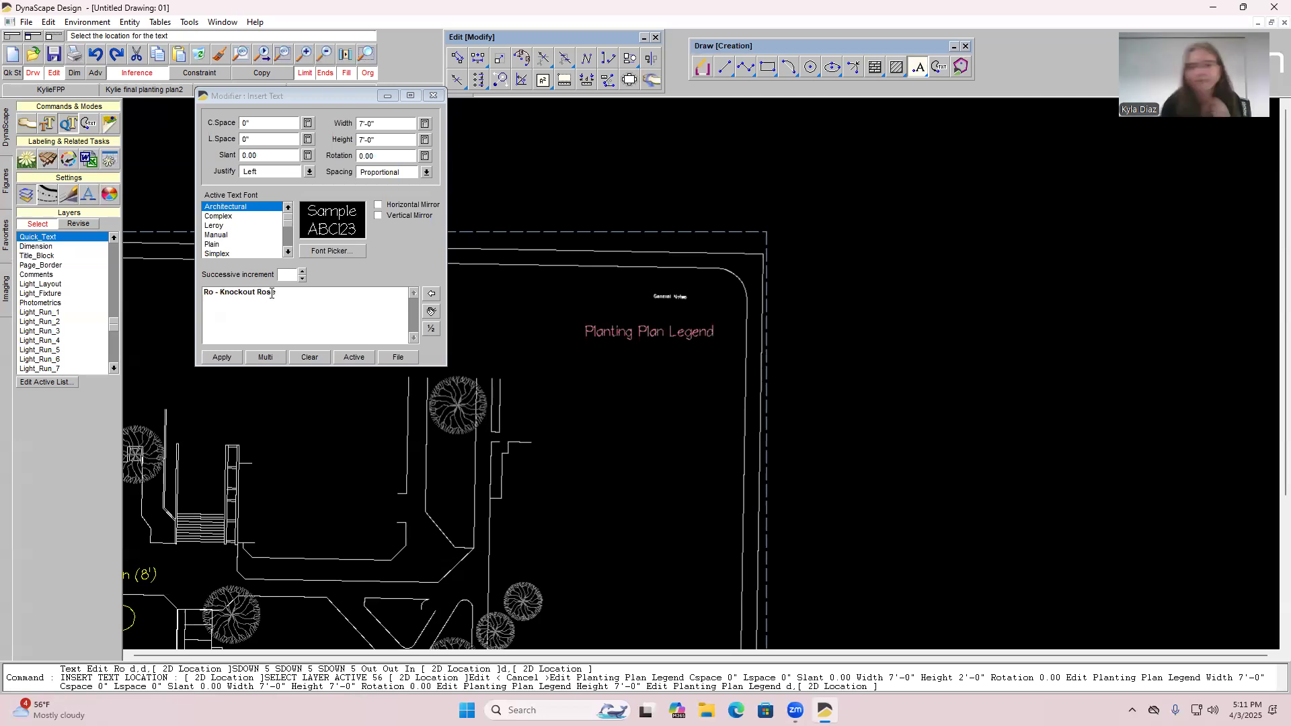
pyautogui.write('e')
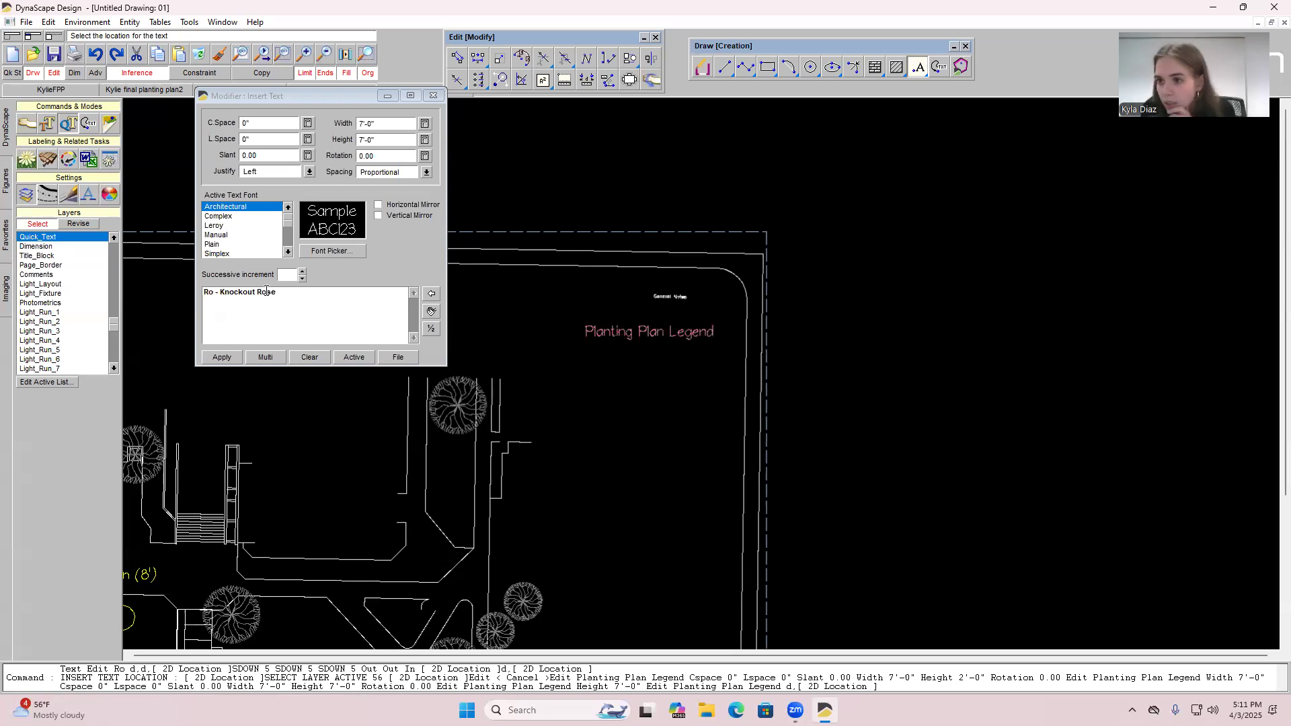
pyautogui.click(224, 358)
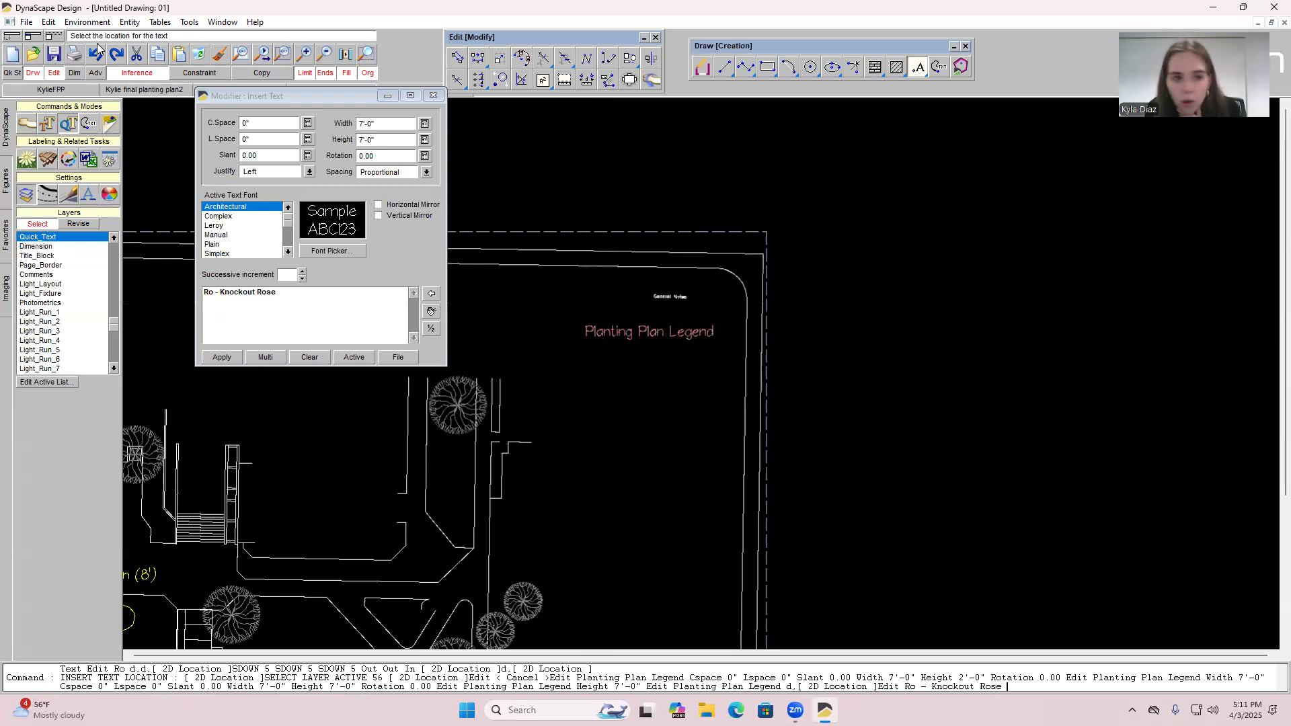
# Set the legend entry's text width and height to 5'-0", place it beneath the Planting Plan Legend title, and close the text settings.
pyautogui.click(380, 124)
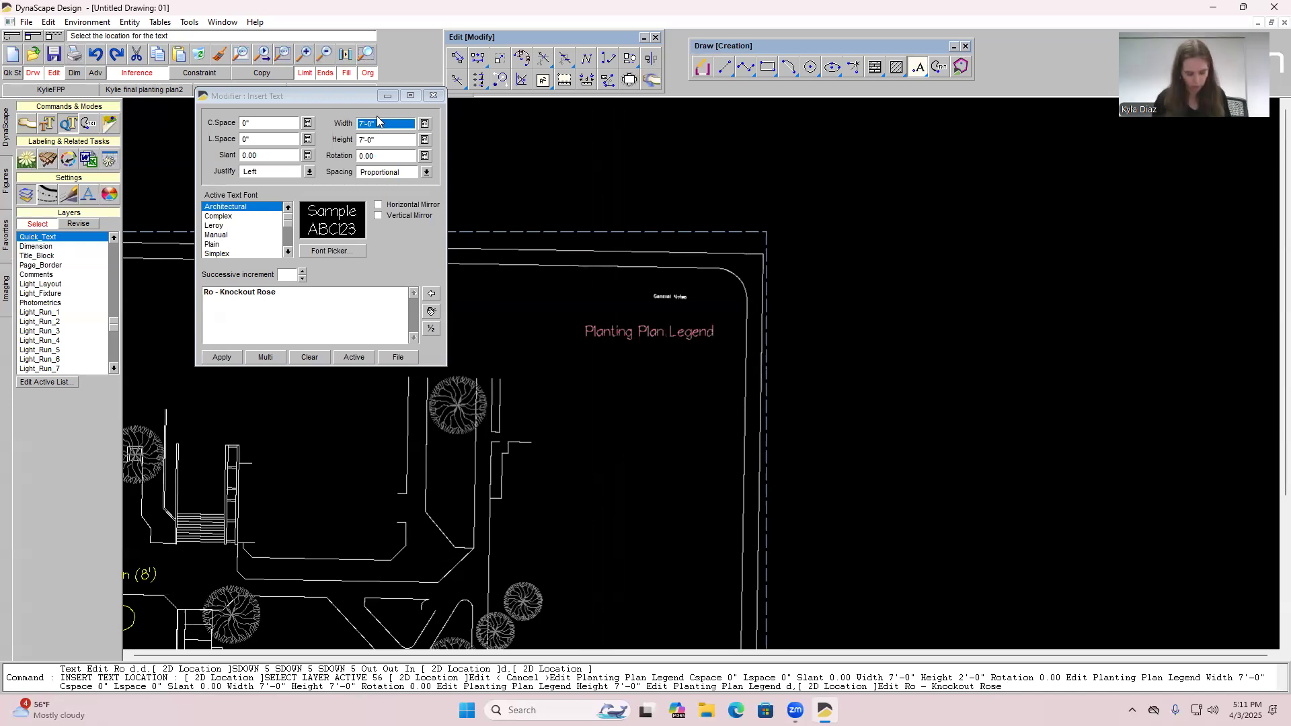
pyautogui.write('5')
pyautogui.press('Return')
pyautogui.click(377, 146)
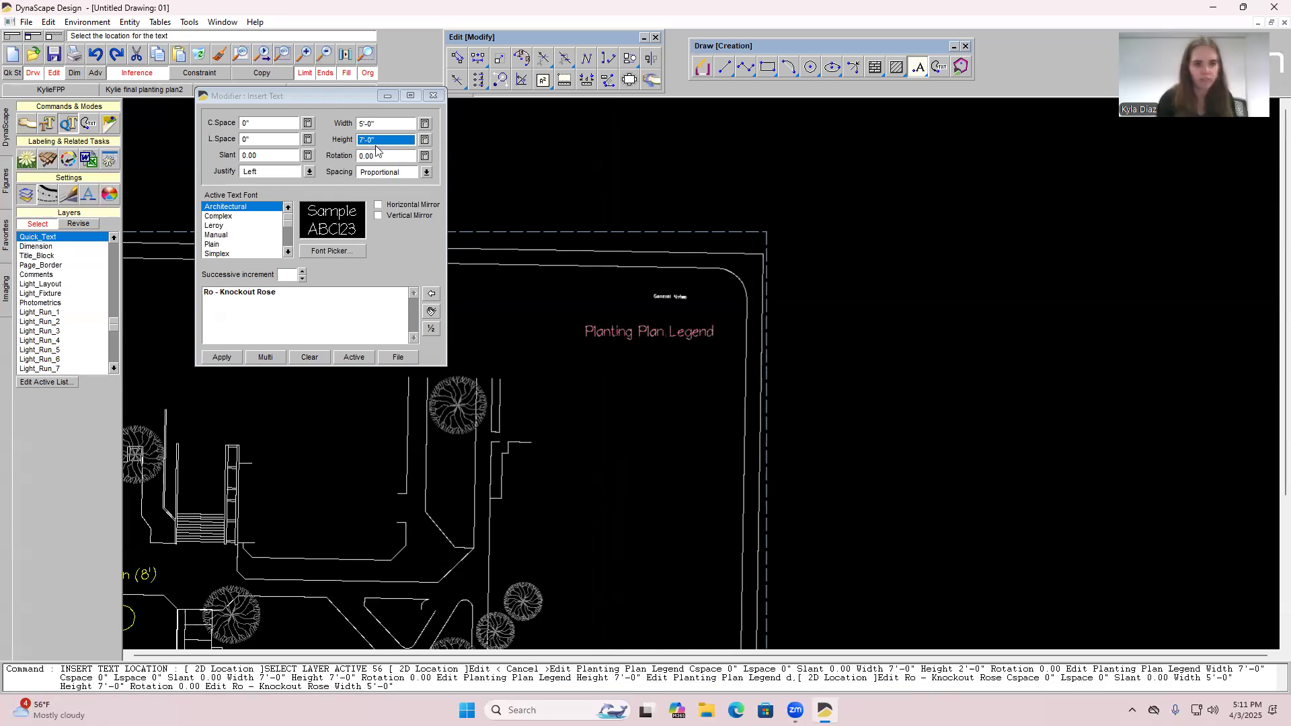
pyautogui.write('5')
pyautogui.press('Return')
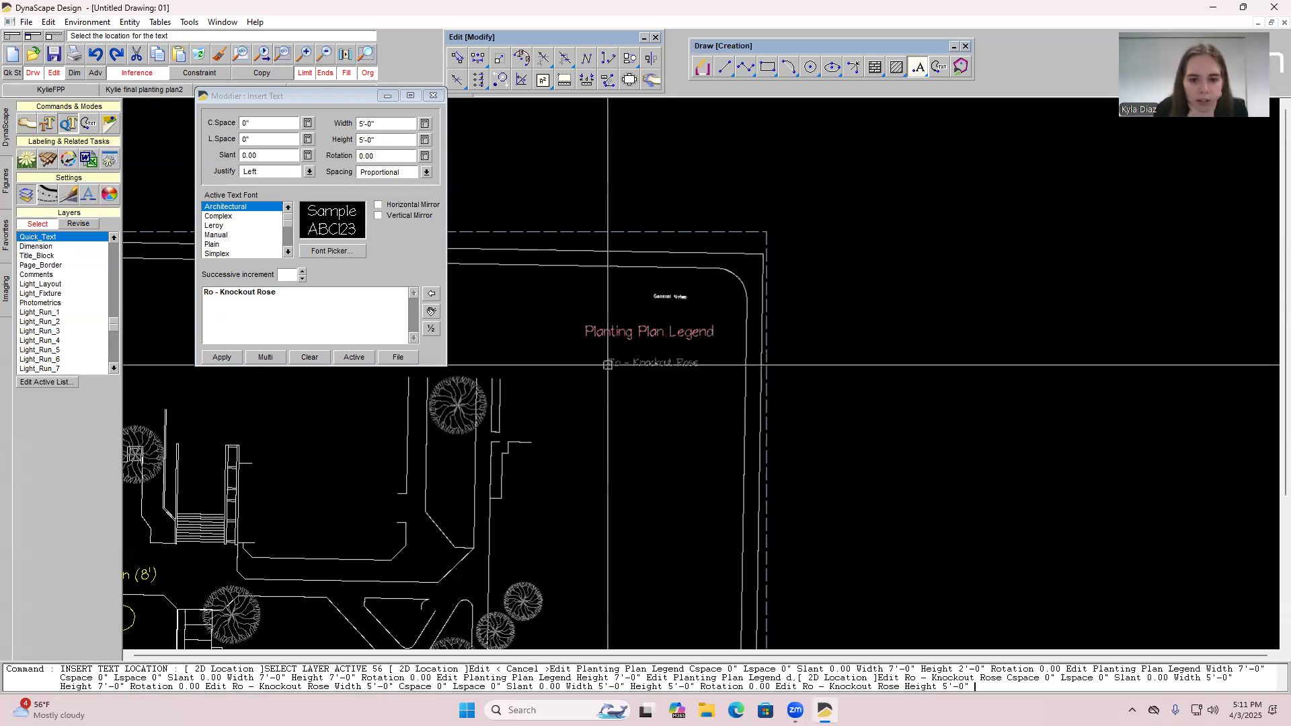
pyautogui.click(606, 354)
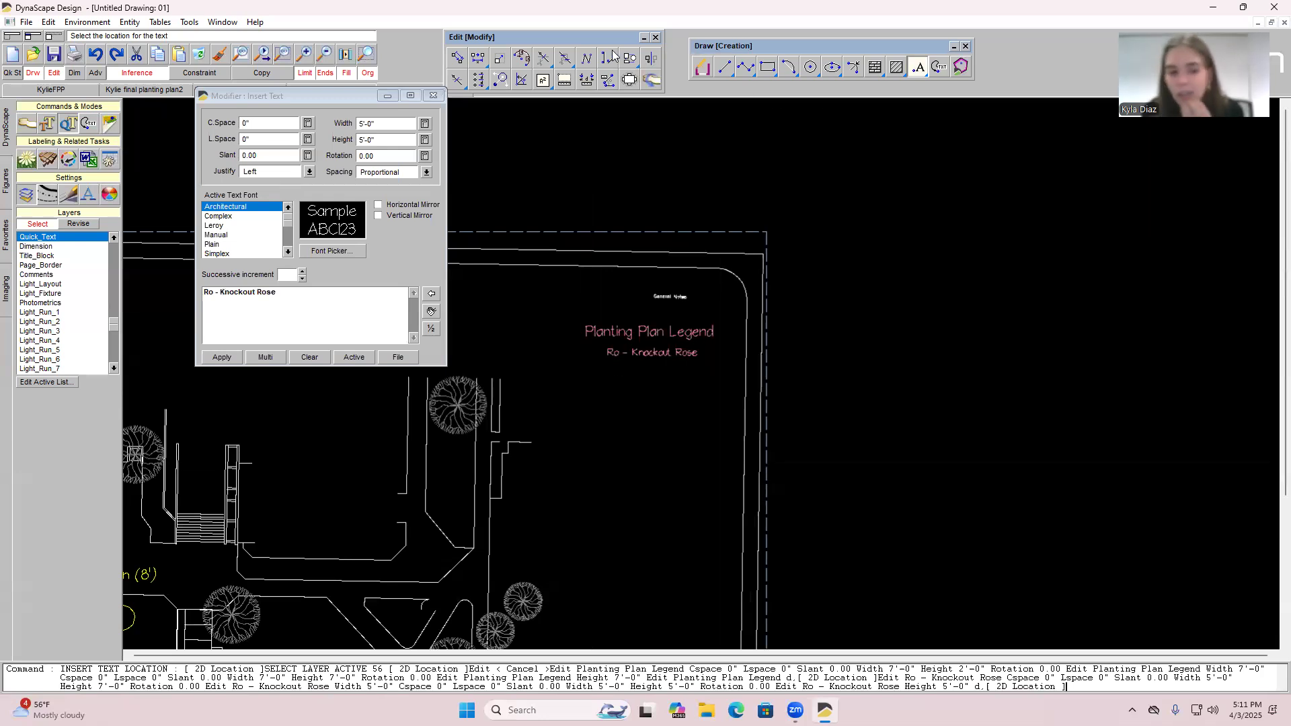
pyautogui.click(432, 96)
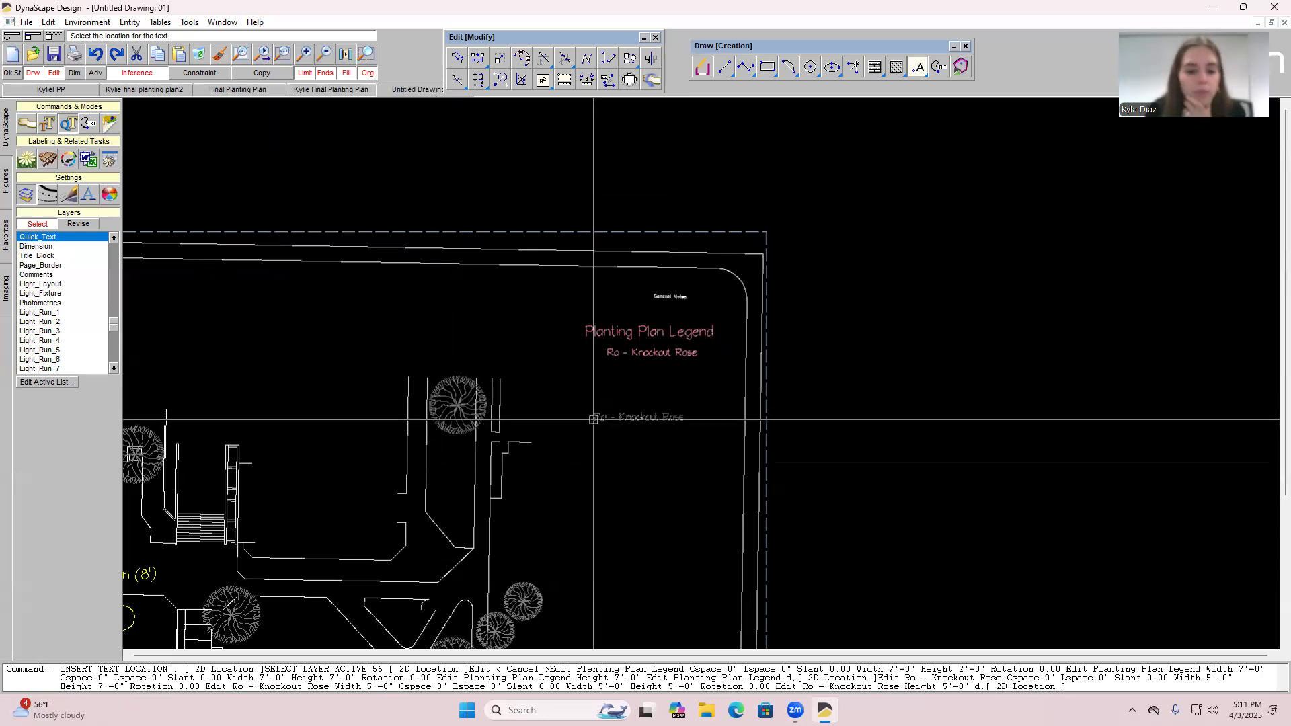
# End the text placement and delete all the small title block texts in the sheet's southeast corner.
pyautogui.scroll(-10, 547, 412)
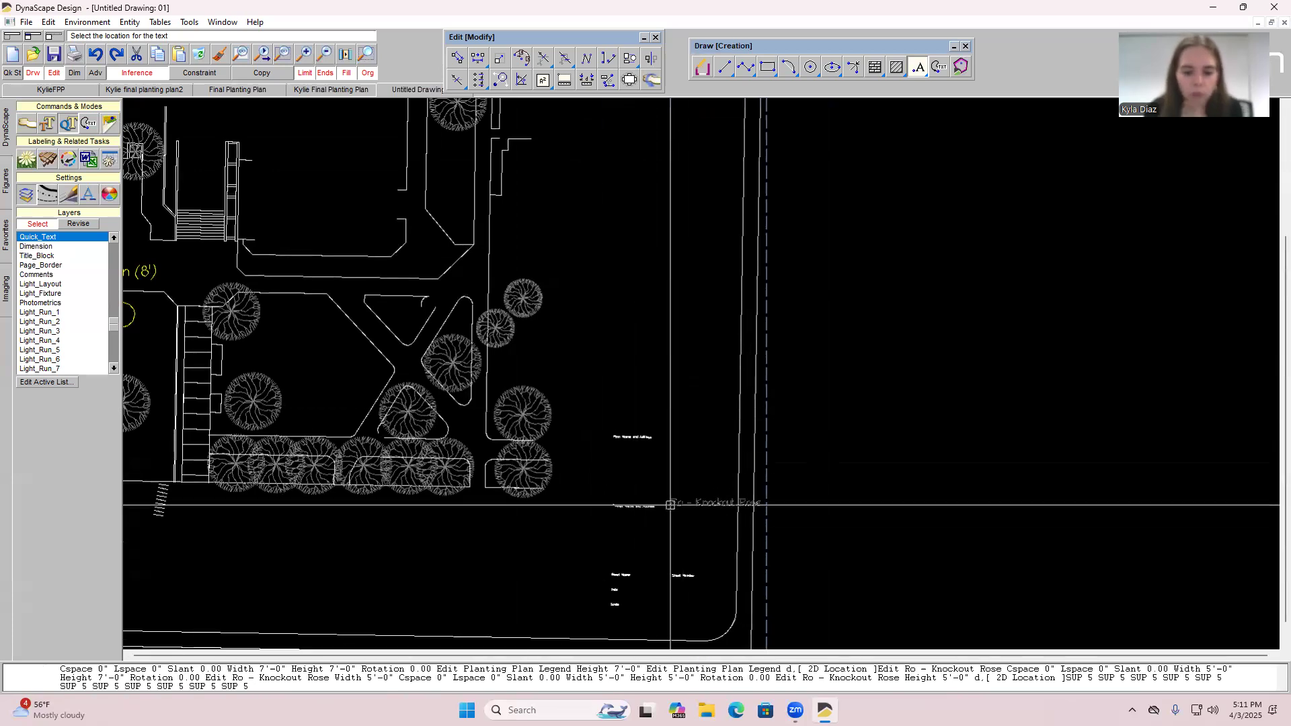
pyautogui.press('Escape')
pyautogui.click(601, 416)
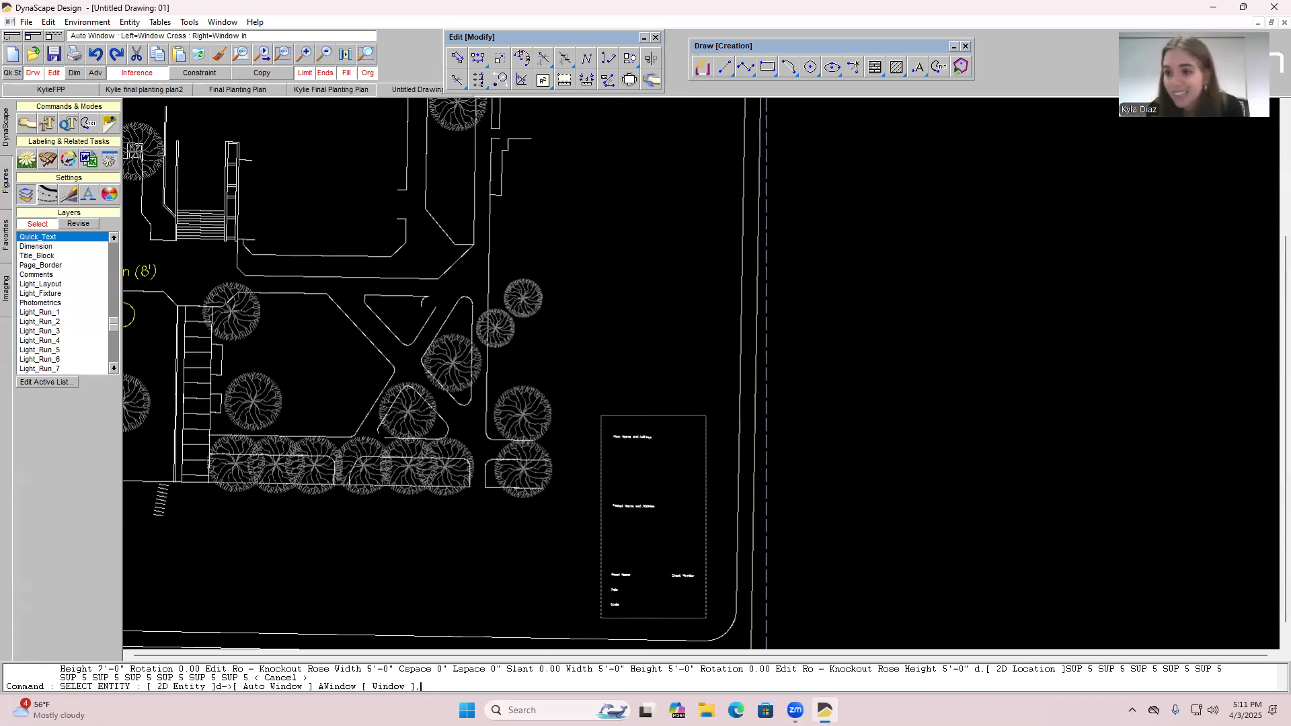
pyautogui.click(706, 618)
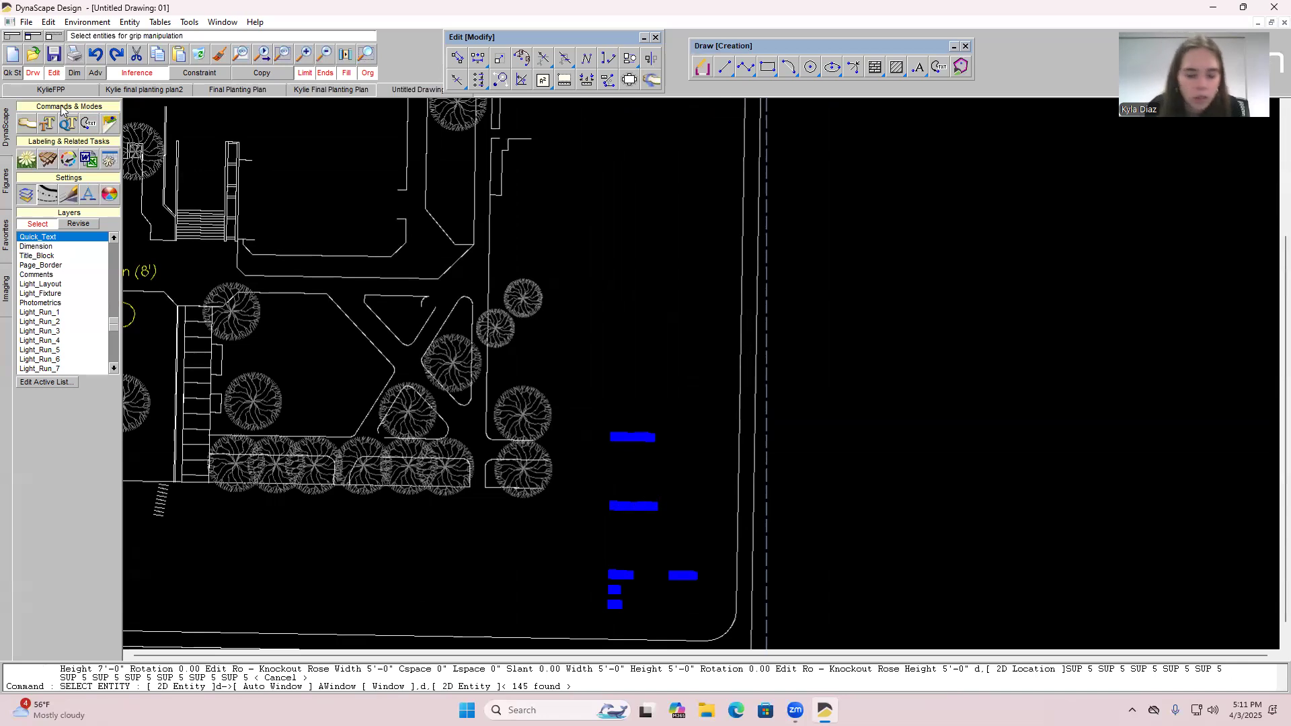
pyautogui.click(199, 56)
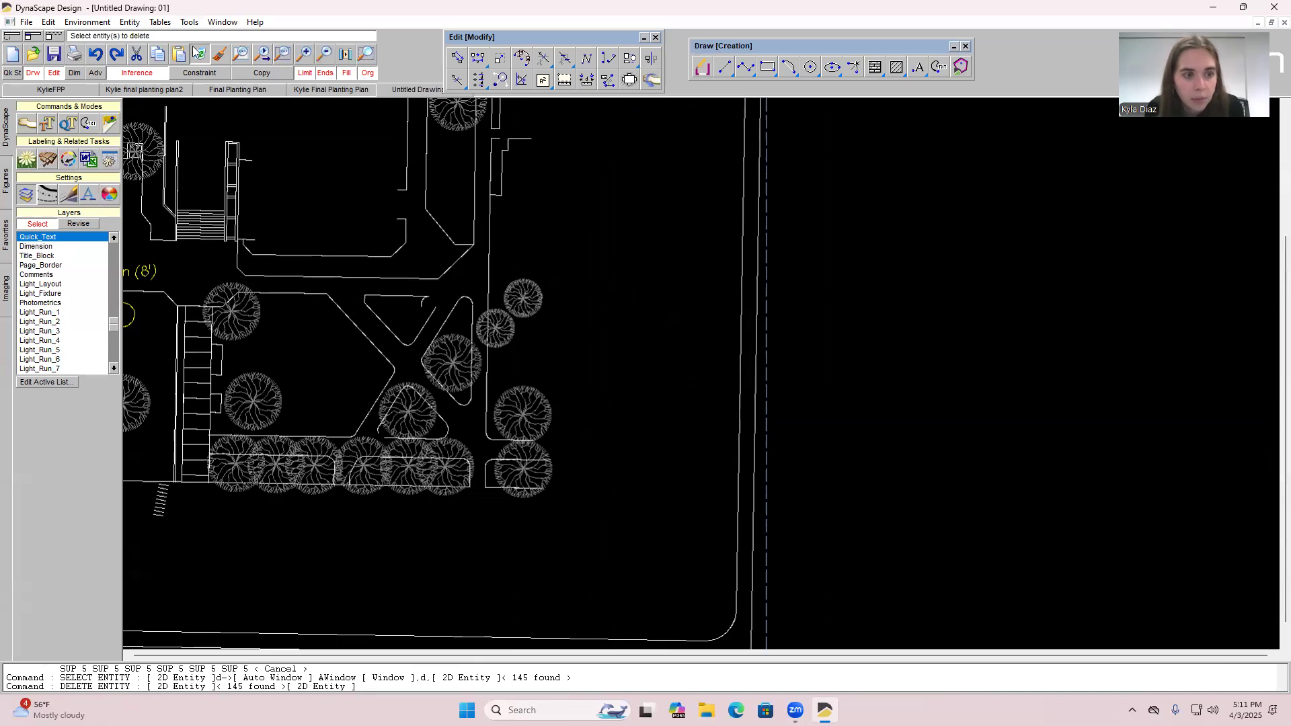
# Delete the small note above the Planting Plan Legend title in the sheet's northeast corner.
pyautogui.scroll(6, 446, 287)
pyautogui.click(644, 148)
pyautogui.click(689, 168)
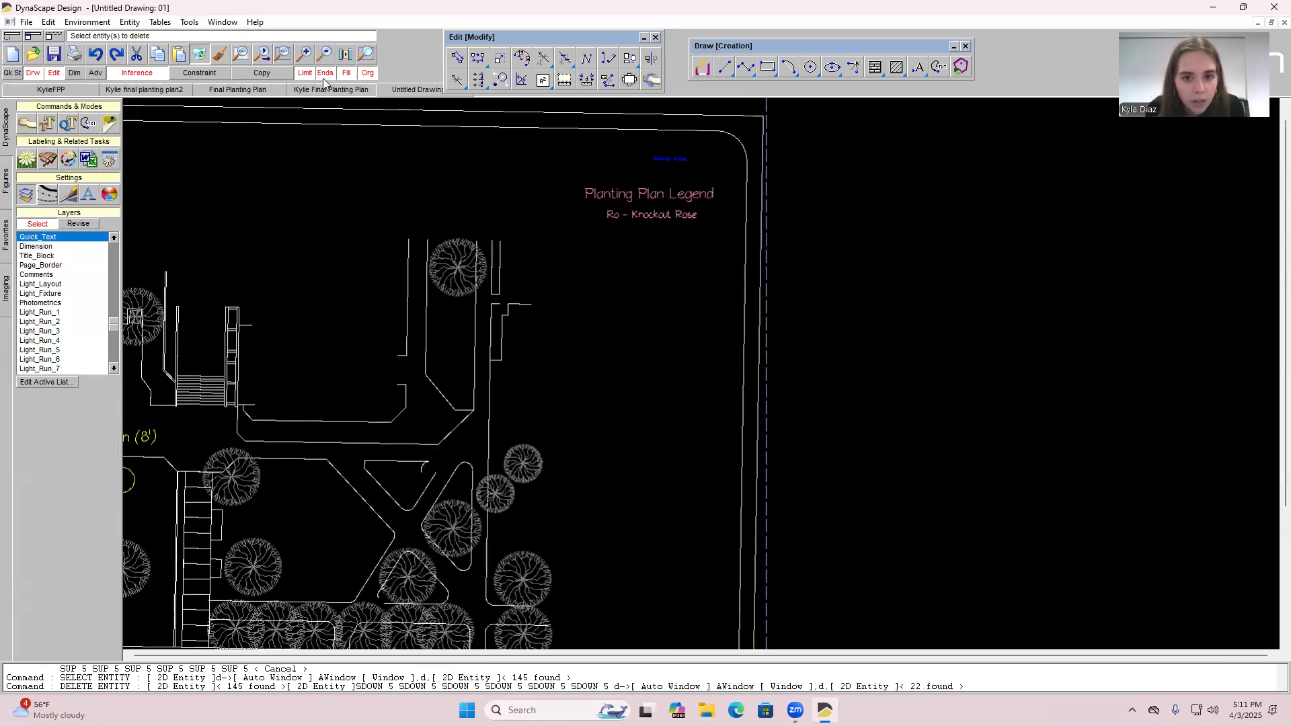
pyautogui.click(199, 57)
# Delete the inner and outer border lines along the sheet's north and east sides, including the rounded northeast corner.
pyautogui.scroll(3, 497, 202)
pyautogui.click(501, 144)
pyautogui.click(470, 119)
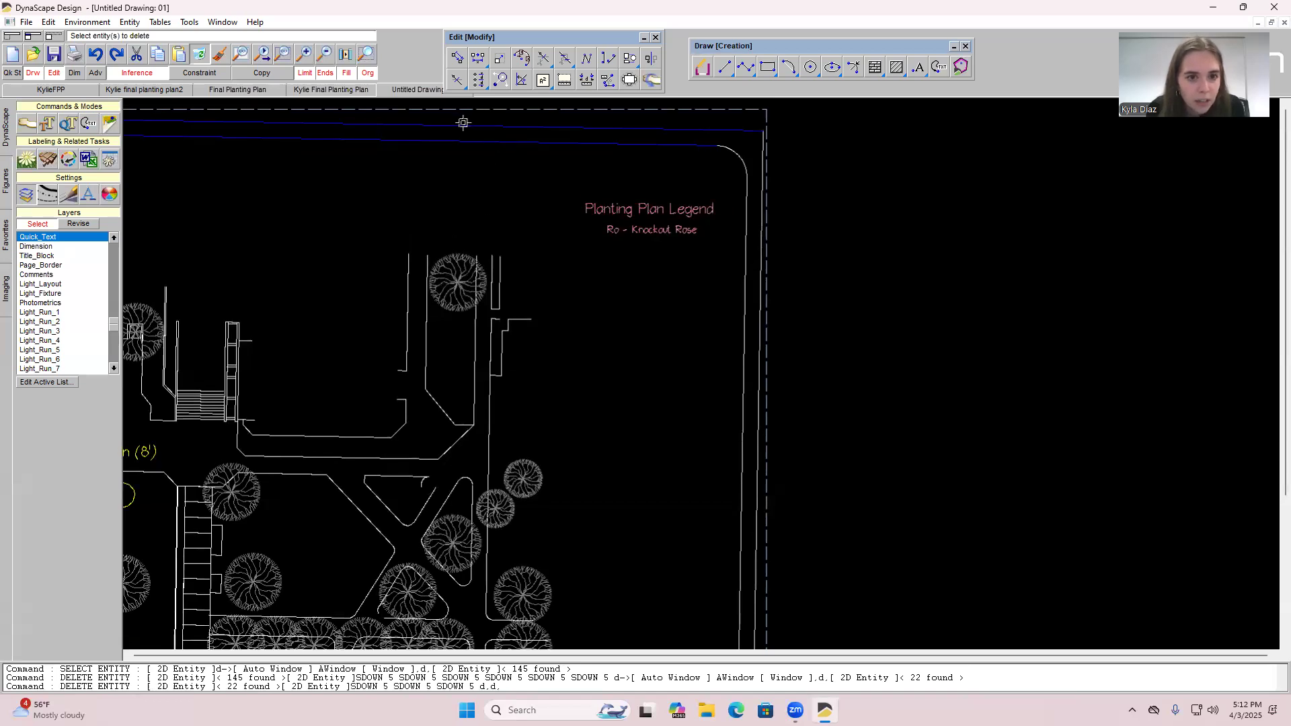
pyautogui.click(739, 156)
pyautogui.click(759, 152)
pyautogui.click(744, 189)
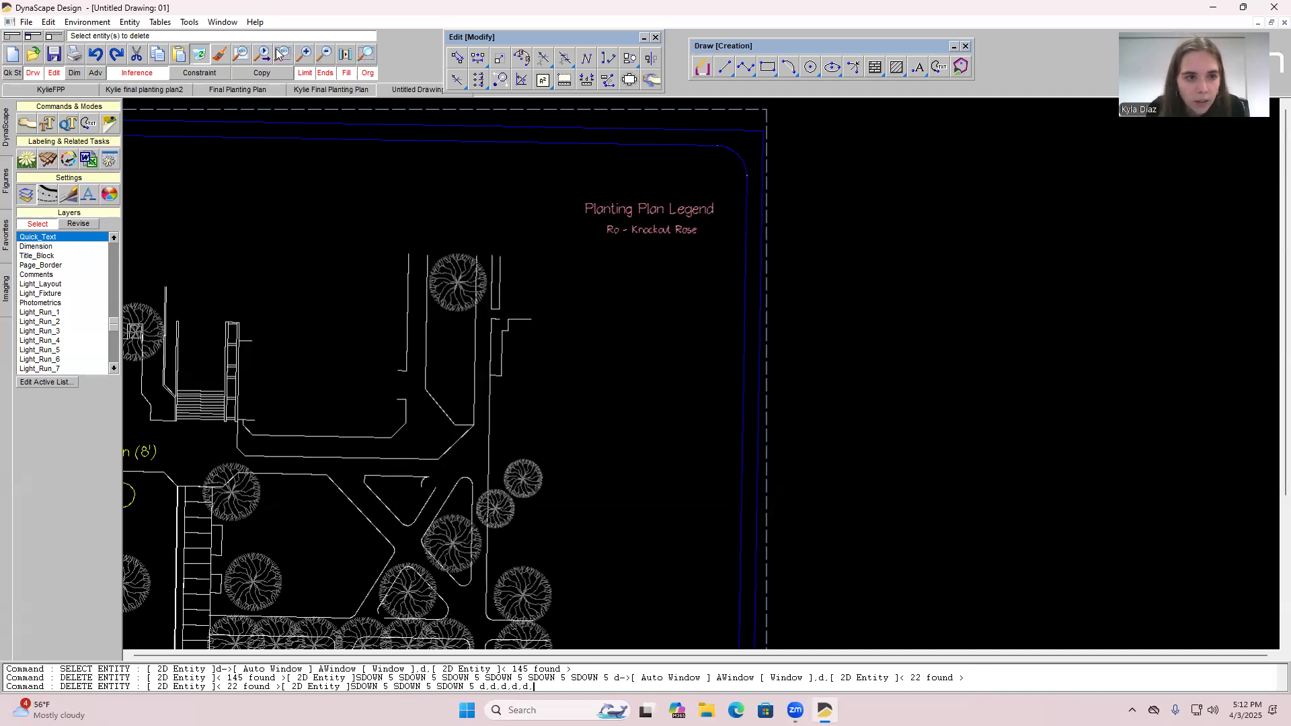
pyautogui.press('Return')
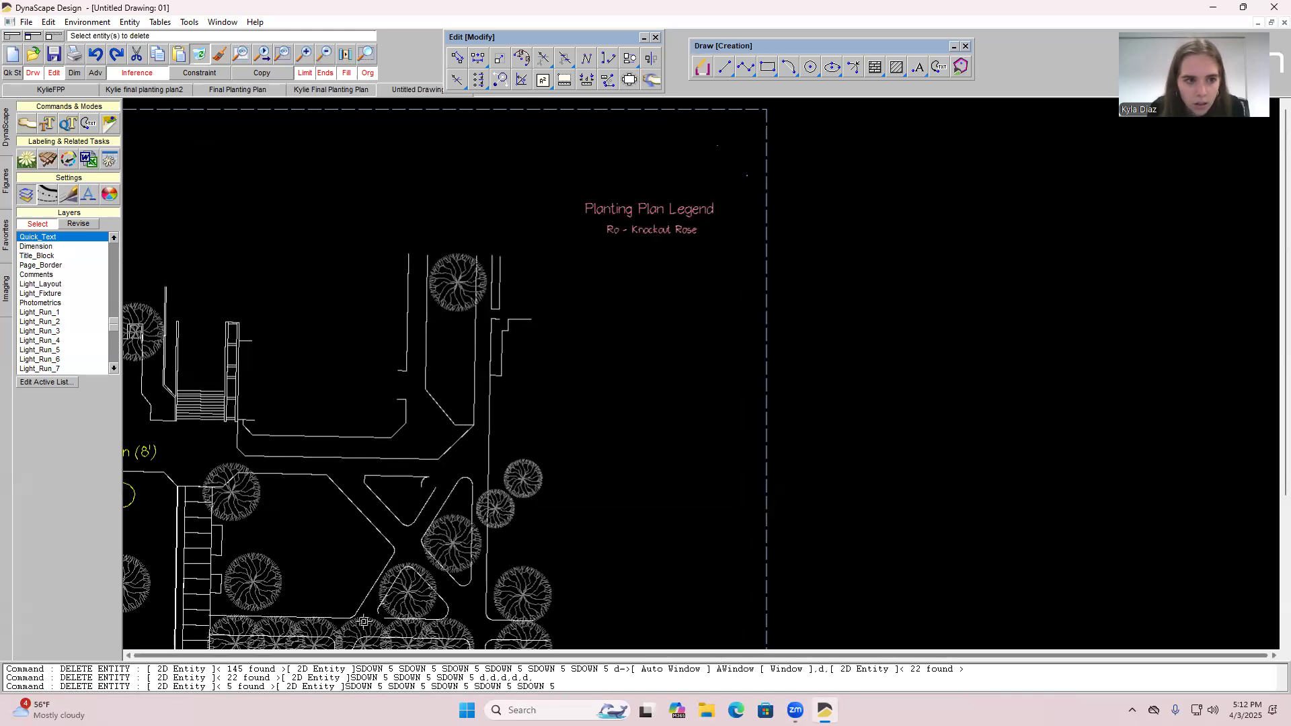
# Delete the west border lines, the outer south border line and the rounded northwest corner.
pyautogui.click(282, 54)
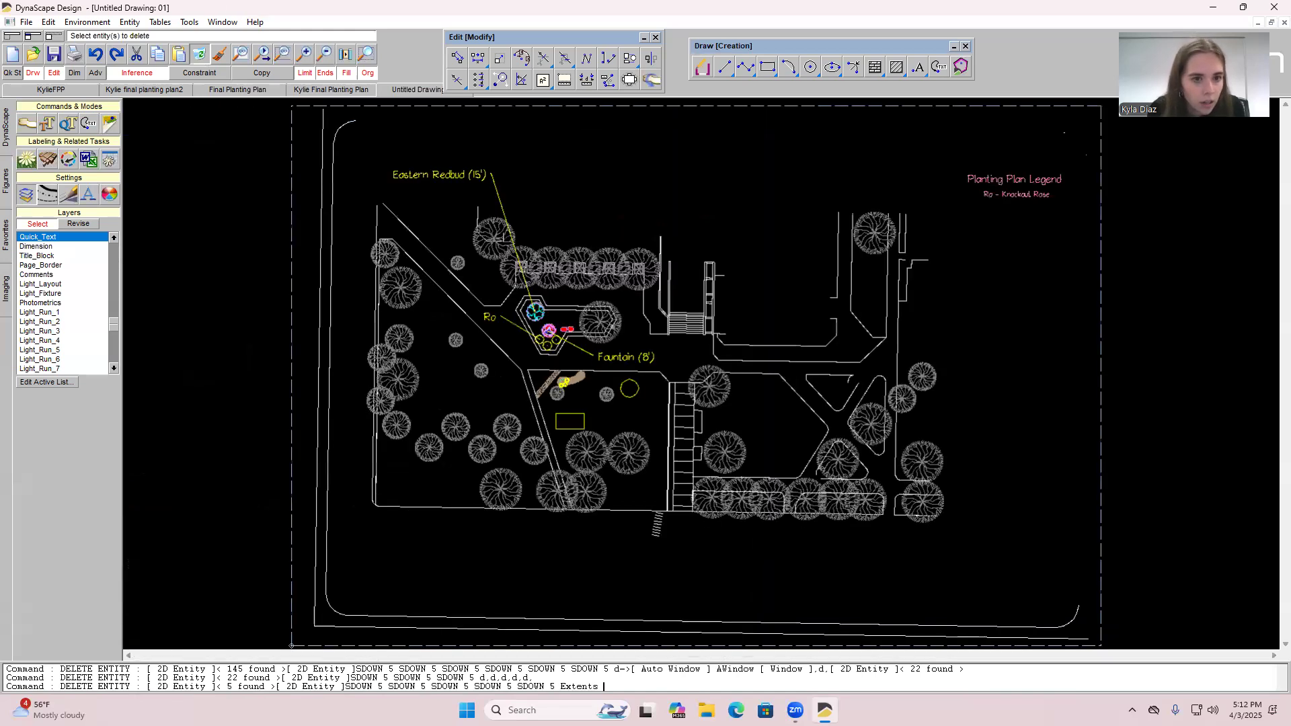
pyautogui.click(325, 165)
pyautogui.click(332, 162)
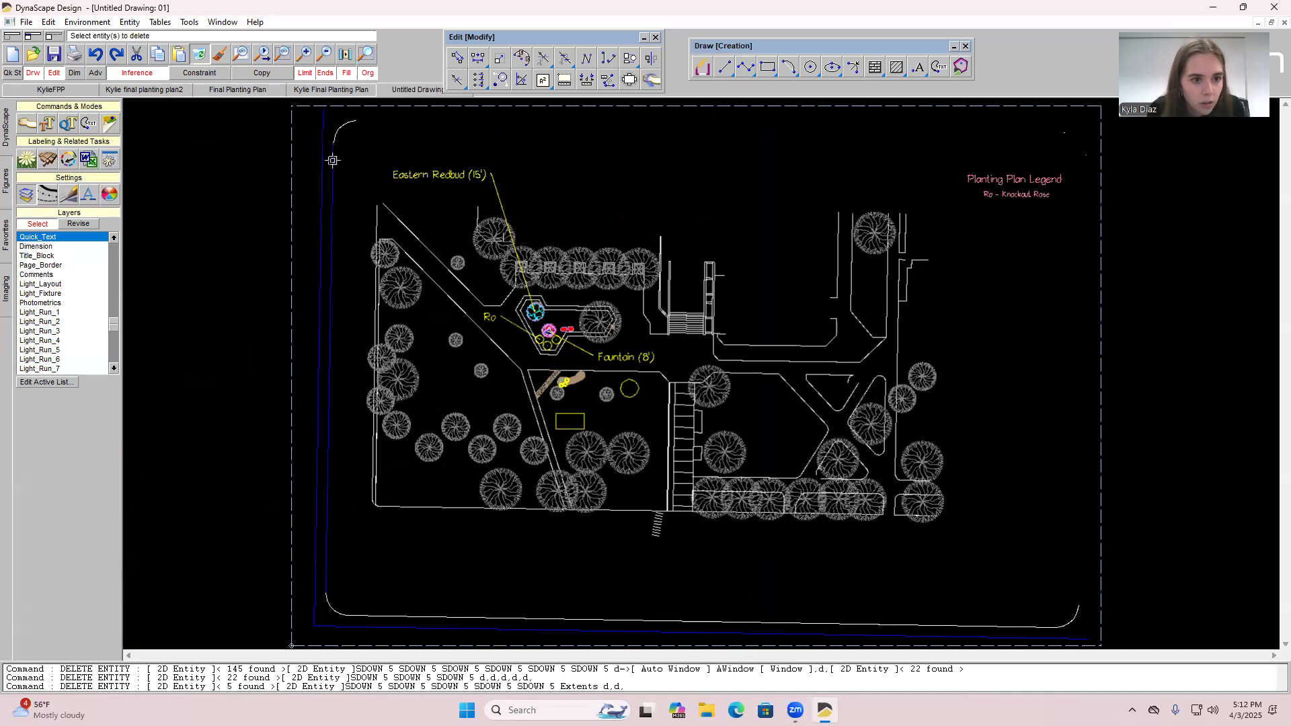
pyautogui.click(338, 130)
pyautogui.press('Return')
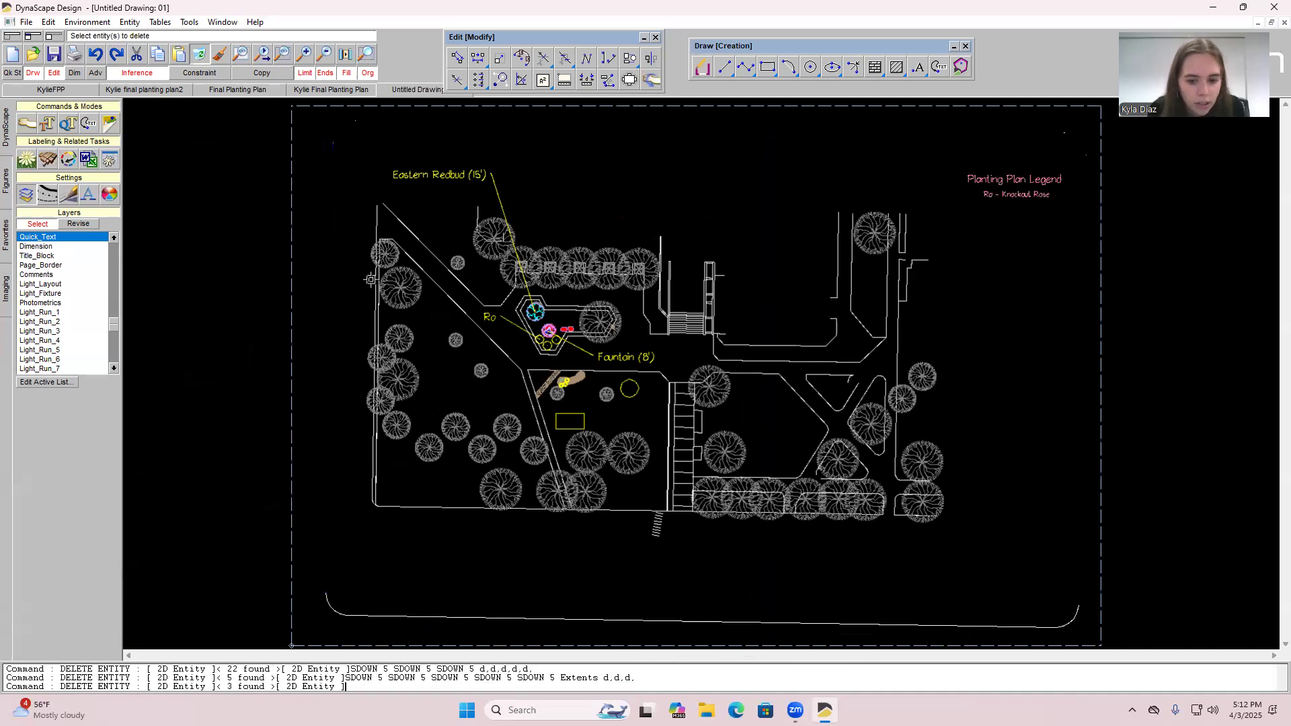
# Delete the inner south border line and the rounded southwest and southeast border corners.
pyautogui.click(614, 621)
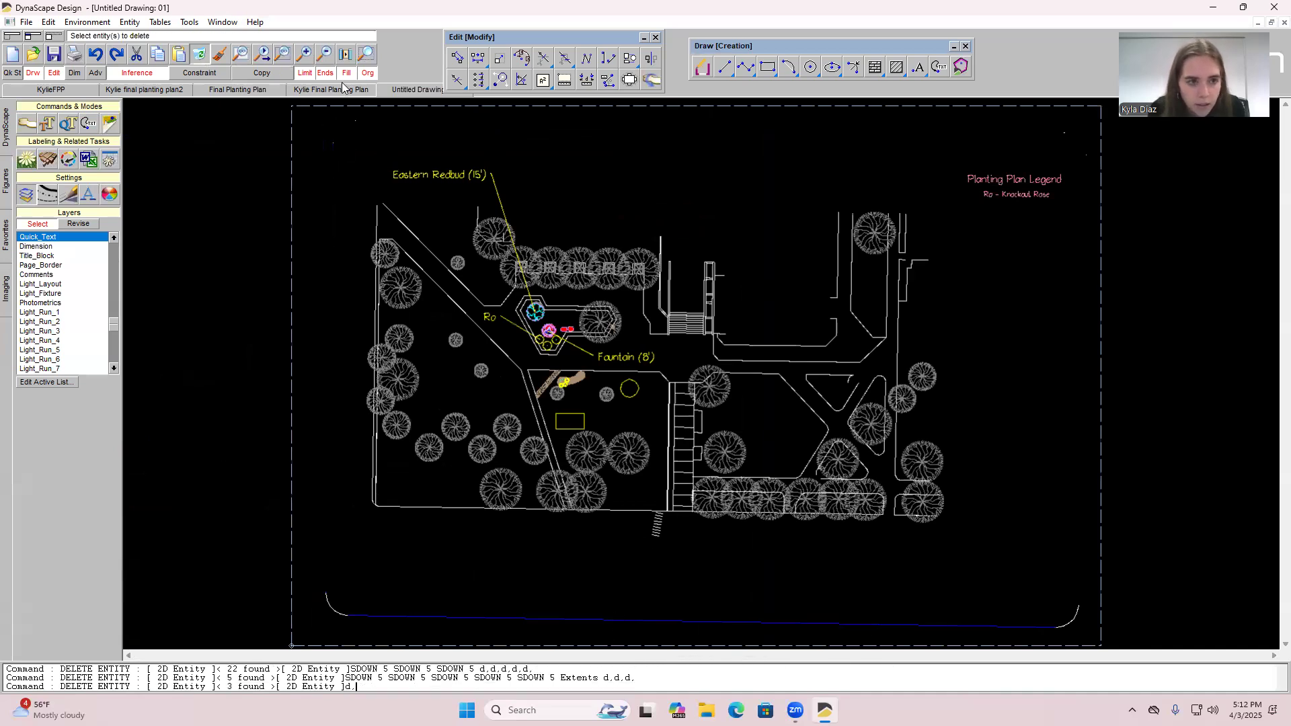
pyautogui.press('Return')
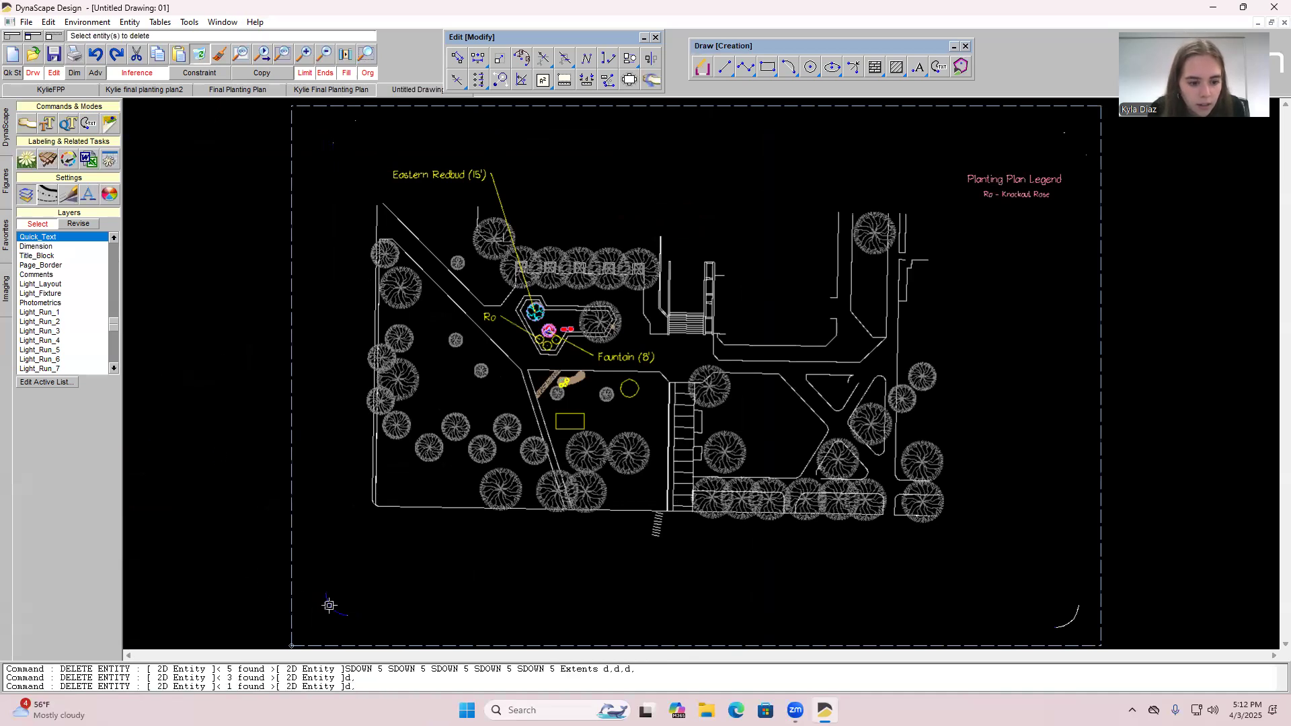
pyautogui.click(1070, 619)
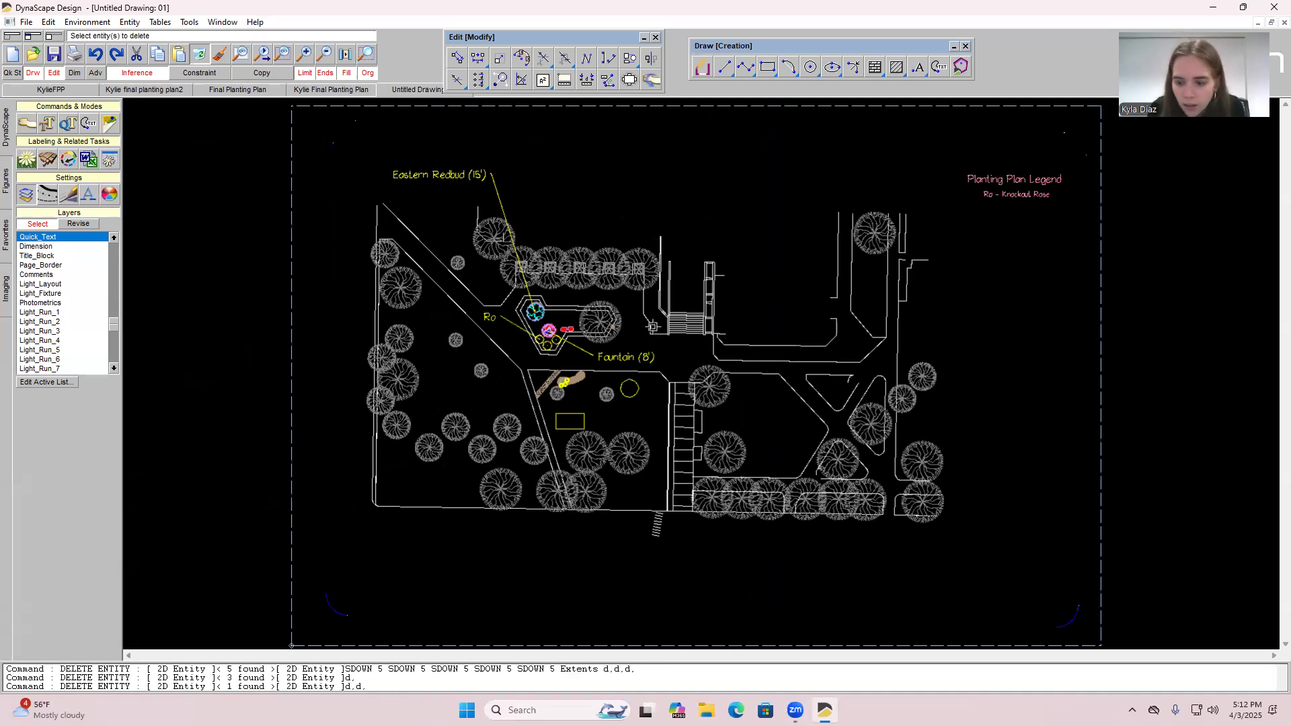
pyautogui.click(201, 54)
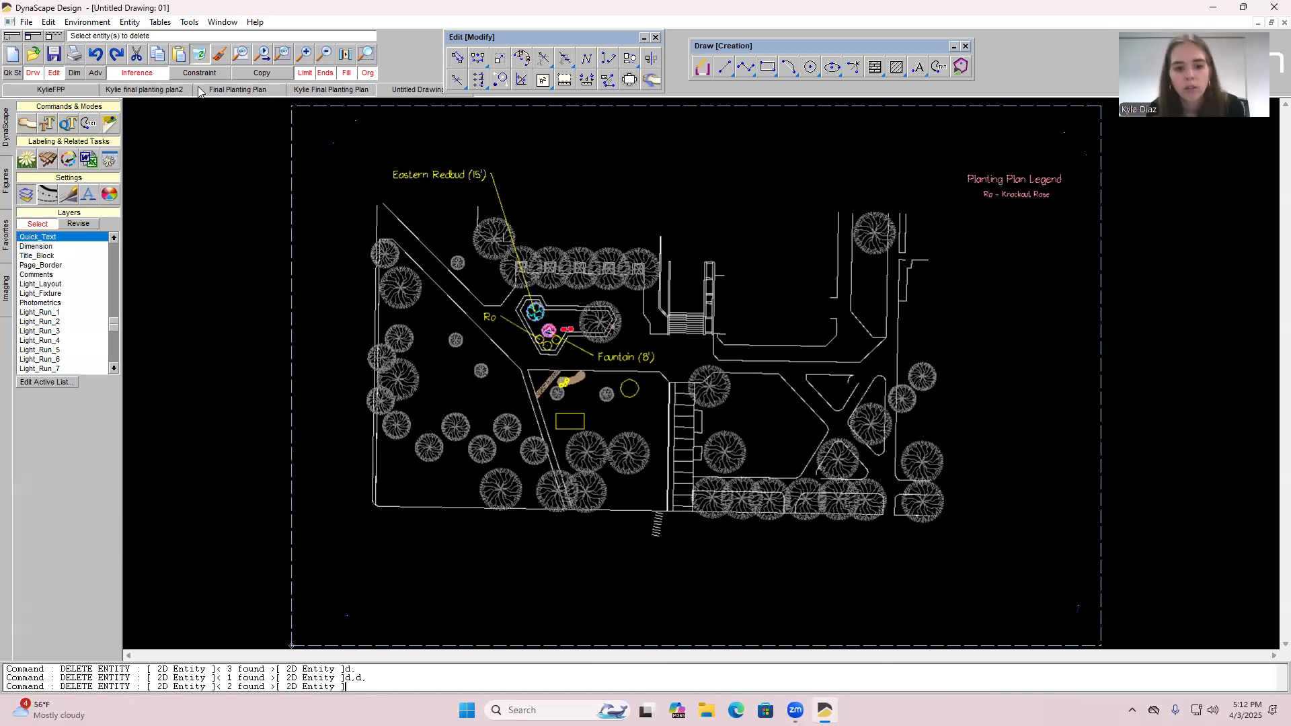
# Delete the leftover border specks in the sheet's northwest and northeast corners.
pyautogui.click(315, 113)
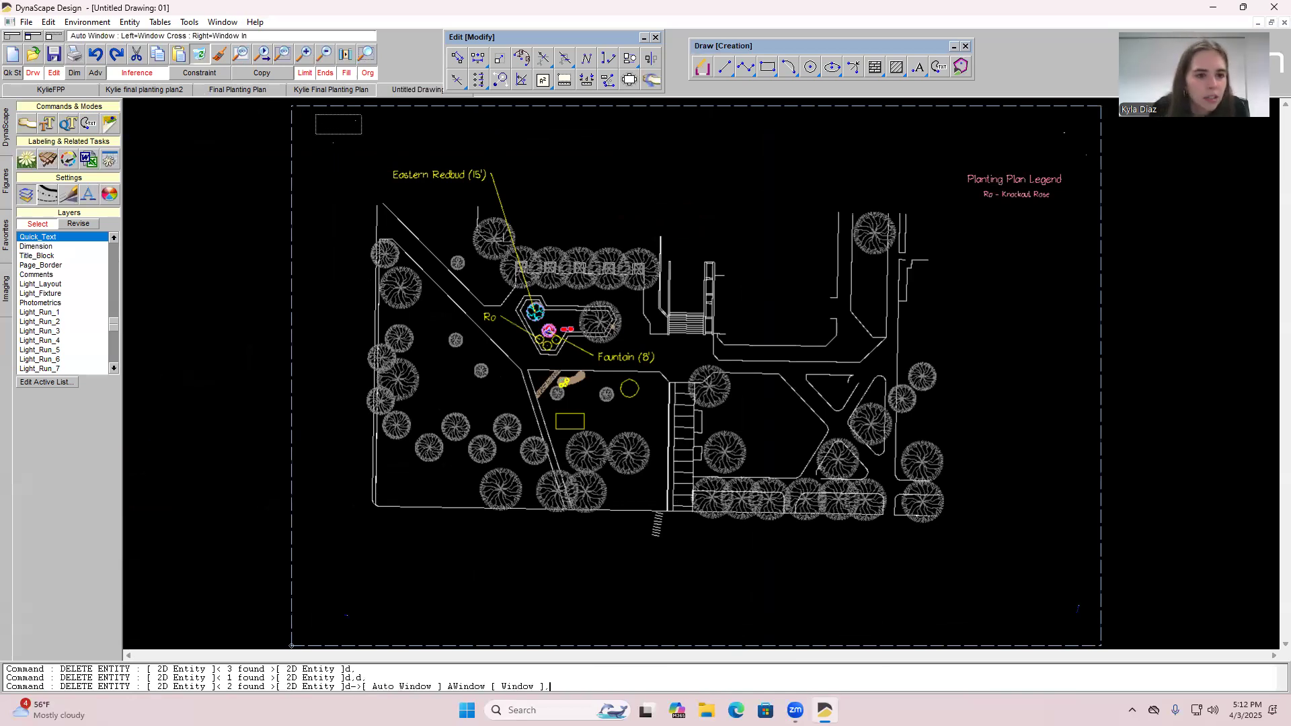
pyautogui.click(383, 156)
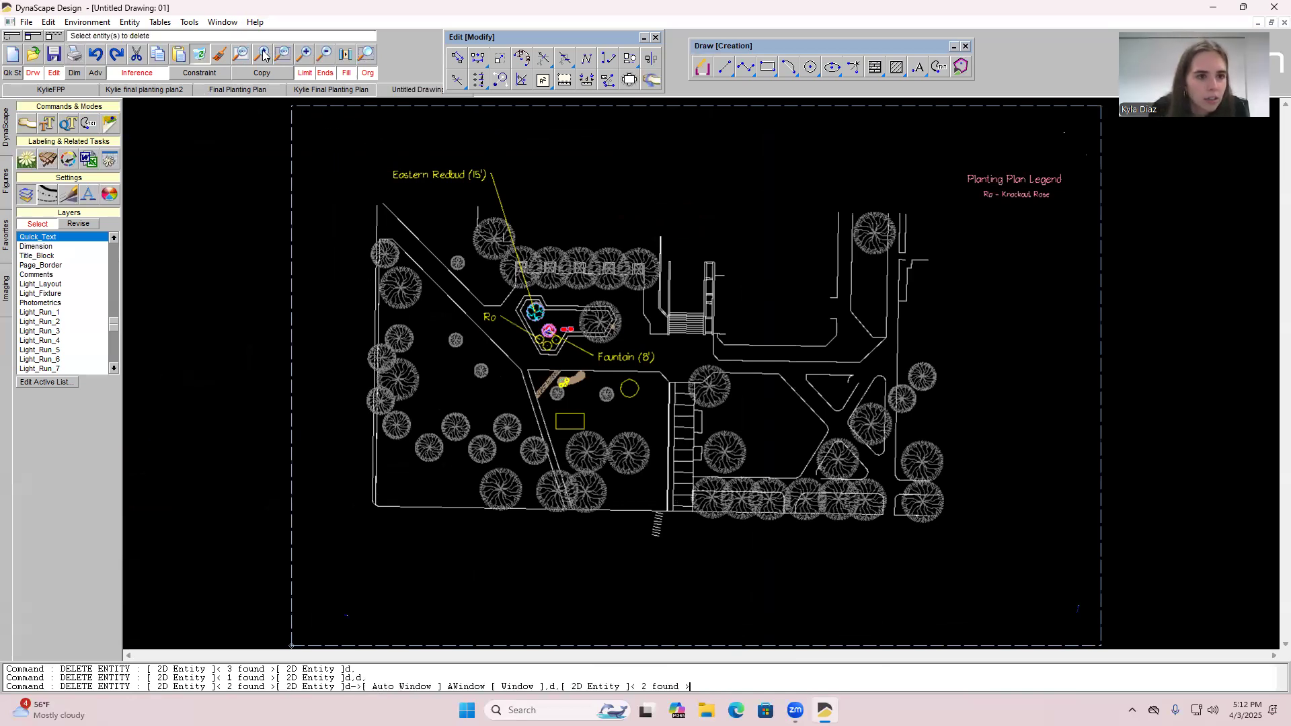
pyautogui.click(220, 58)
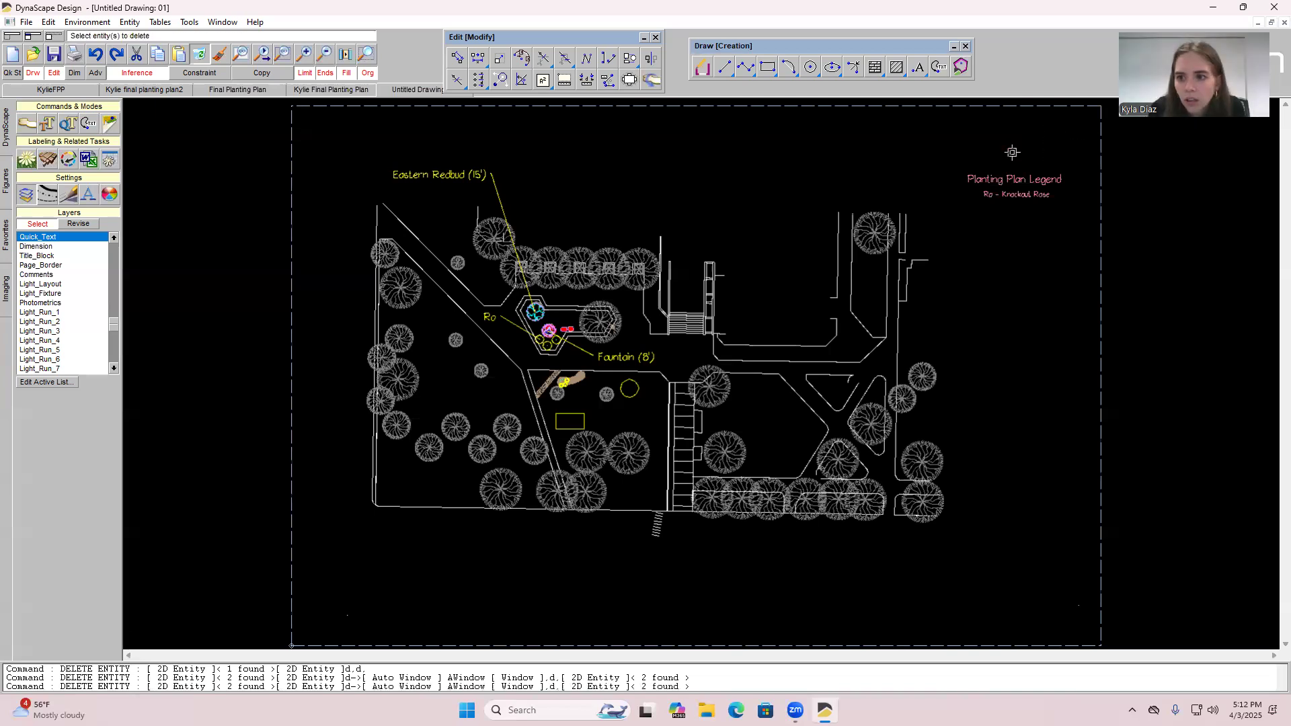
pyautogui.click(206, 59)
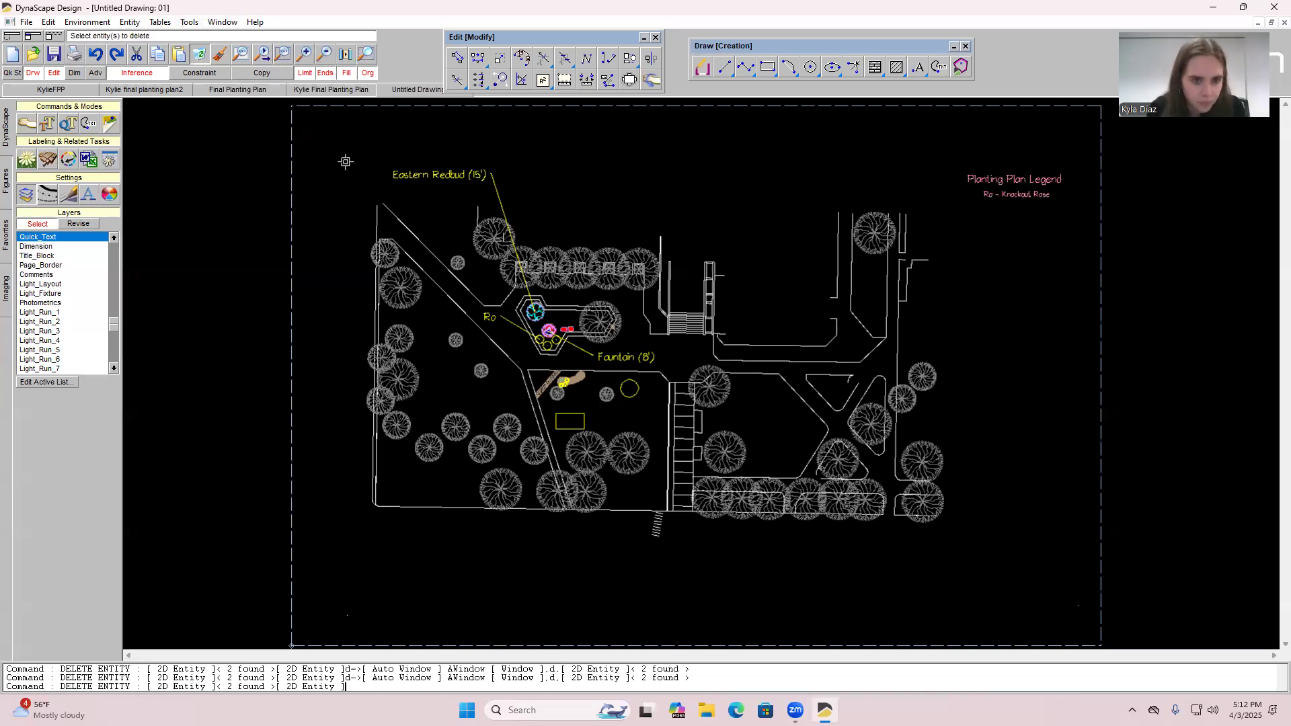
# Rotate the whole base plan with its plants and labels slightly counterclockwise about its center, leaving out the planting legend.
pyautogui.click(332, 141)
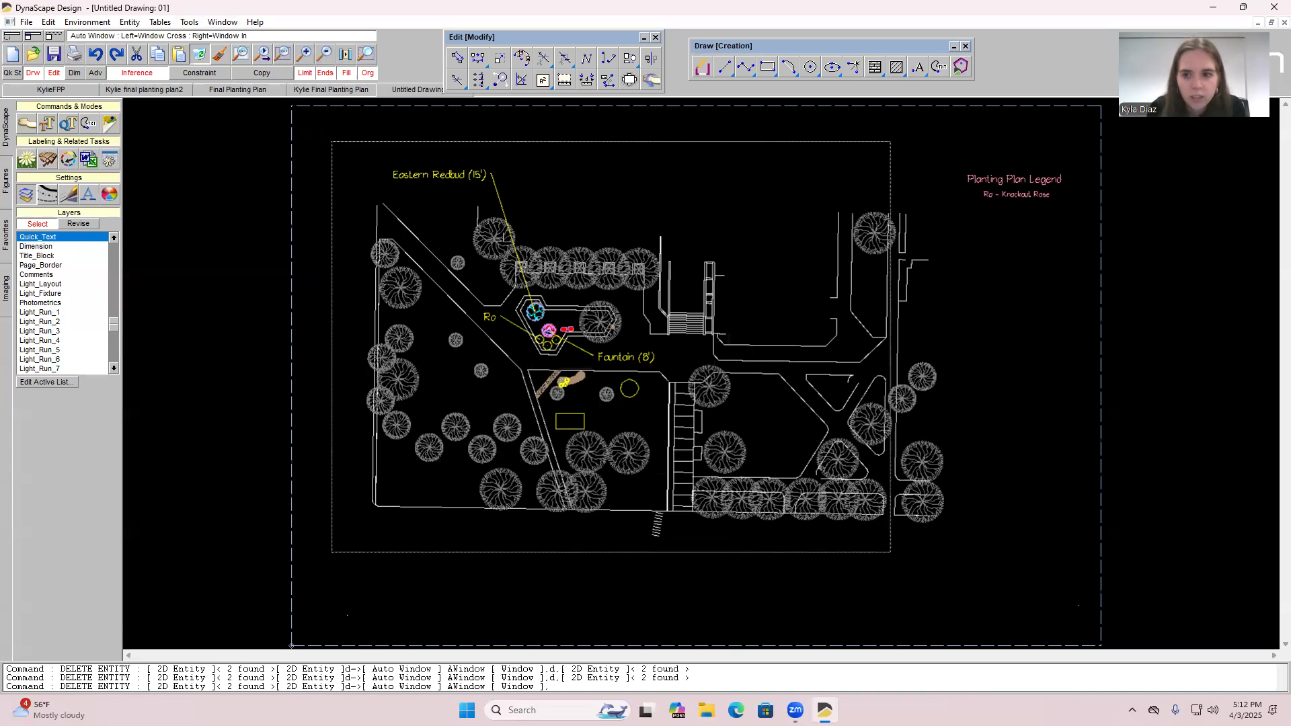
pyautogui.click(962, 584)
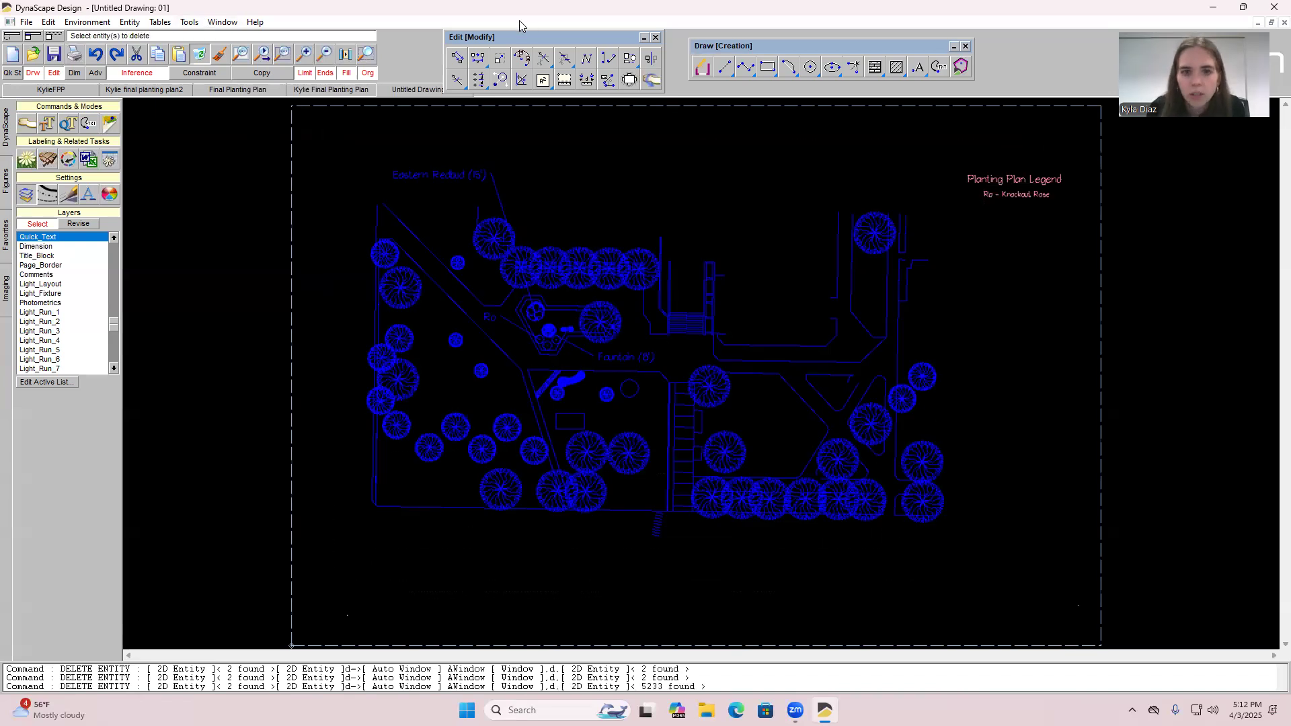
pyautogui.click(501, 80)
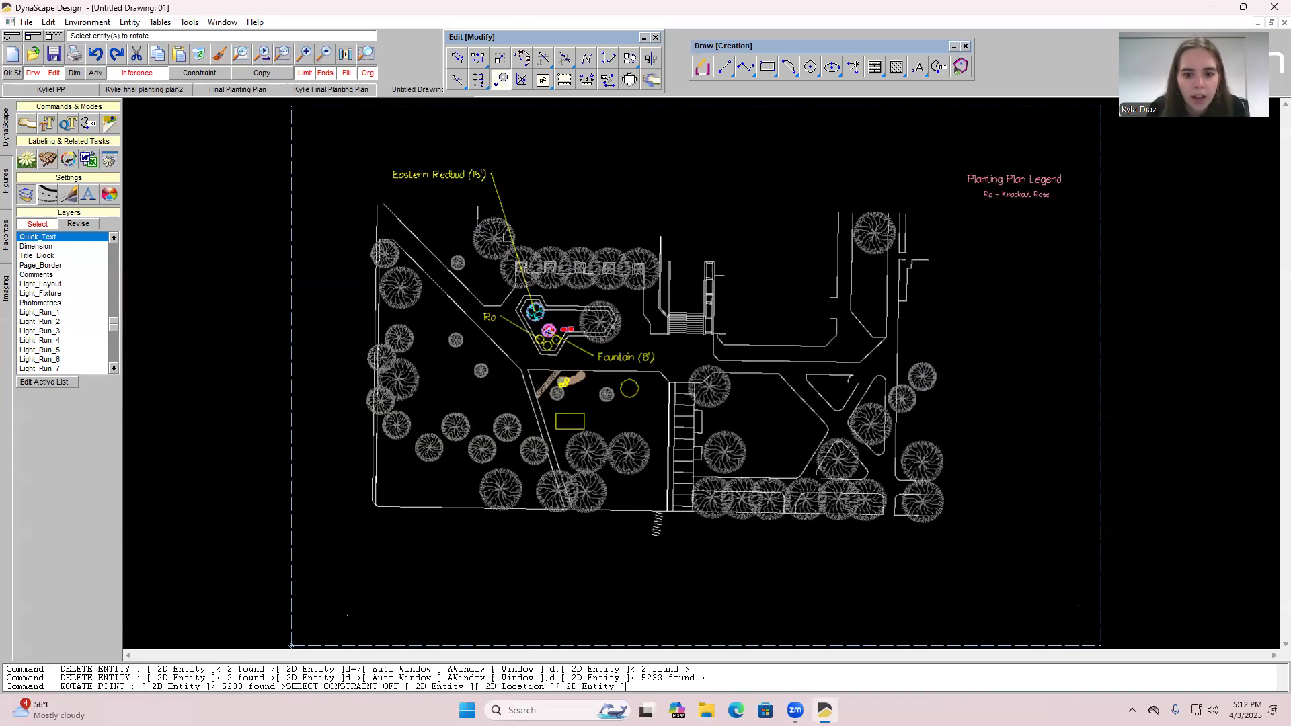
pyautogui.click(330, 135)
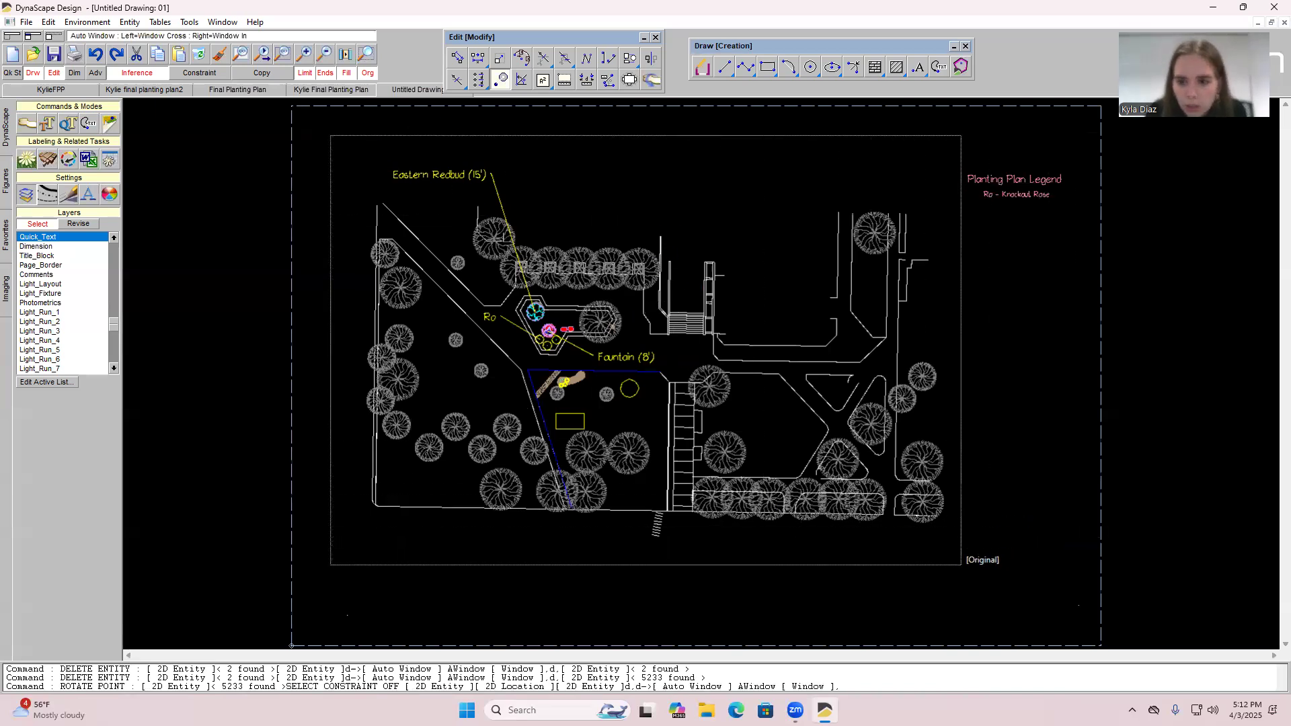
pyautogui.click(962, 562)
pyautogui.click(646, 358)
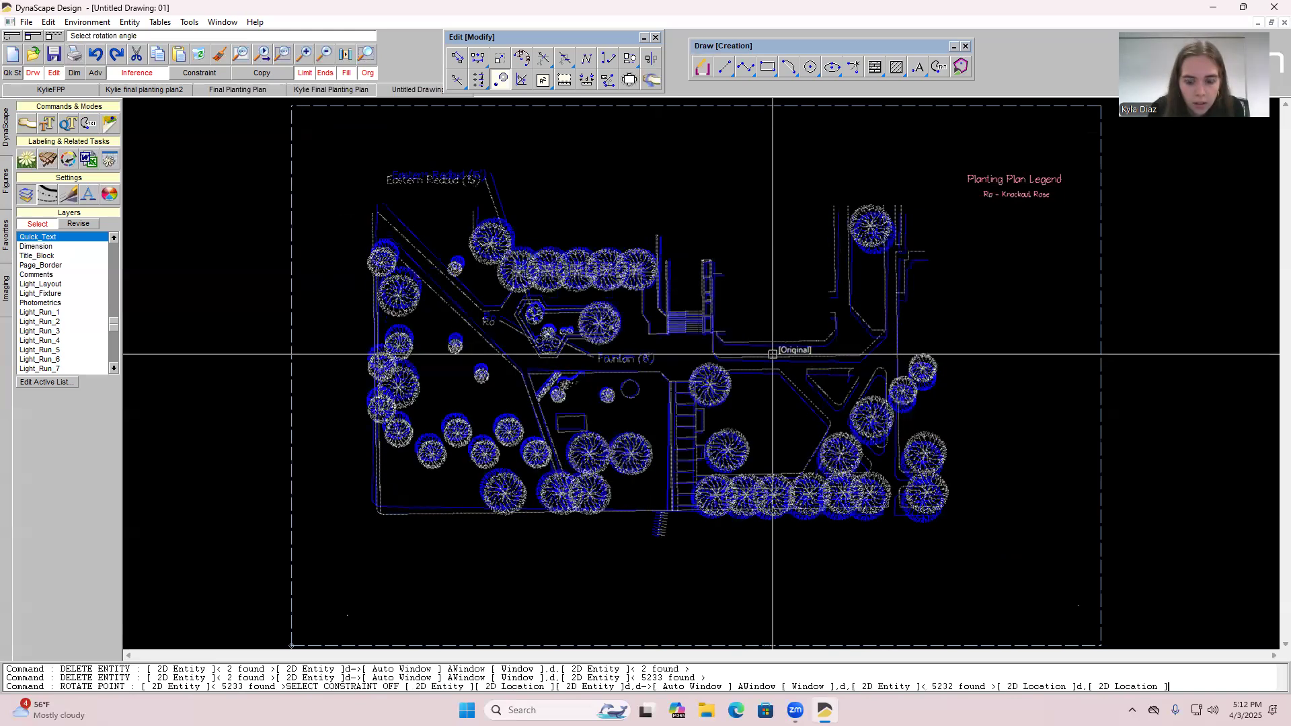
pyautogui.click(774, 354)
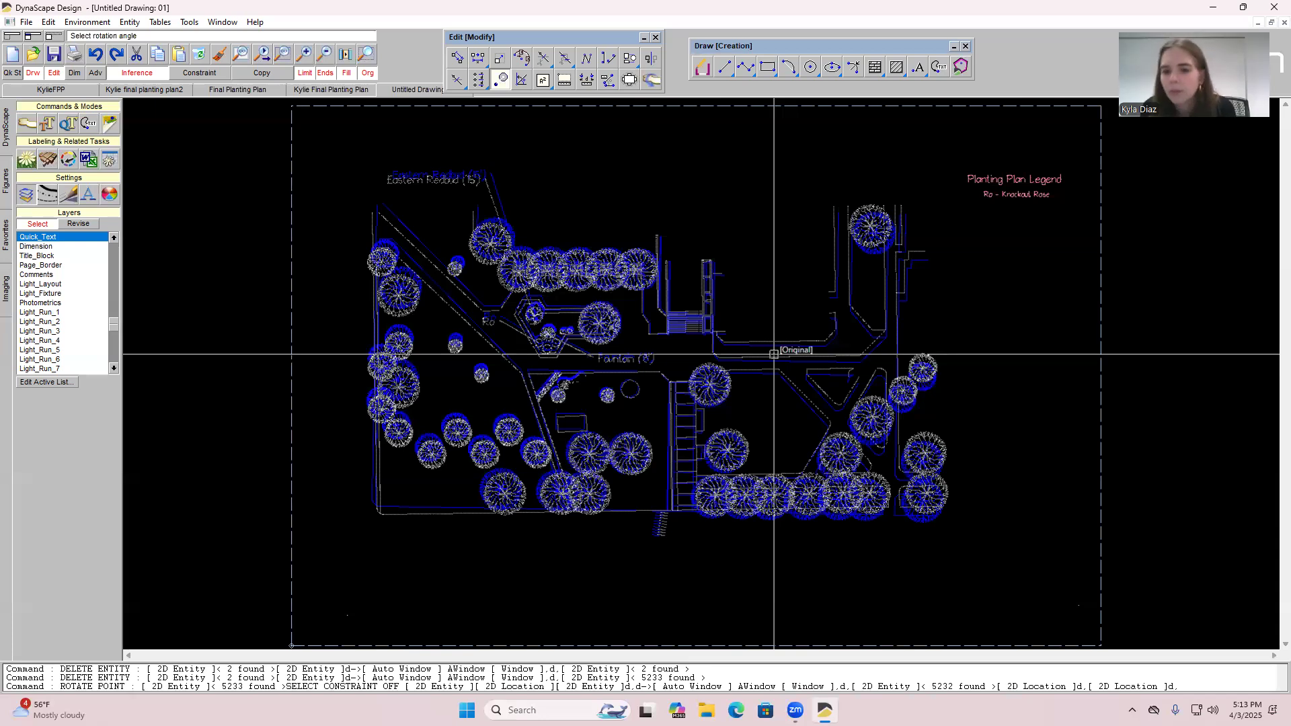
pyautogui.scroll(-3, 1054, 358)
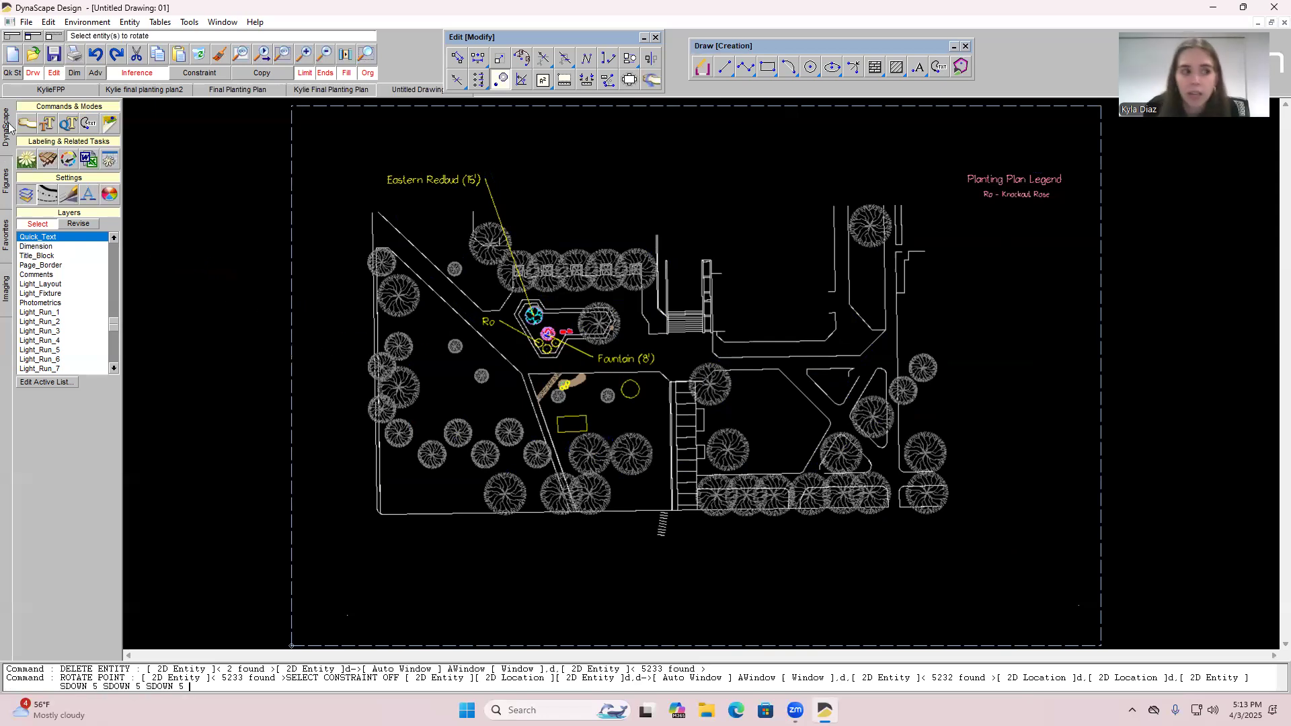
# Load the T-BLOCK ACCS-6B figure library and choose the N_ARROW_6 north arrow for insertion.
pyautogui.click(6, 180)
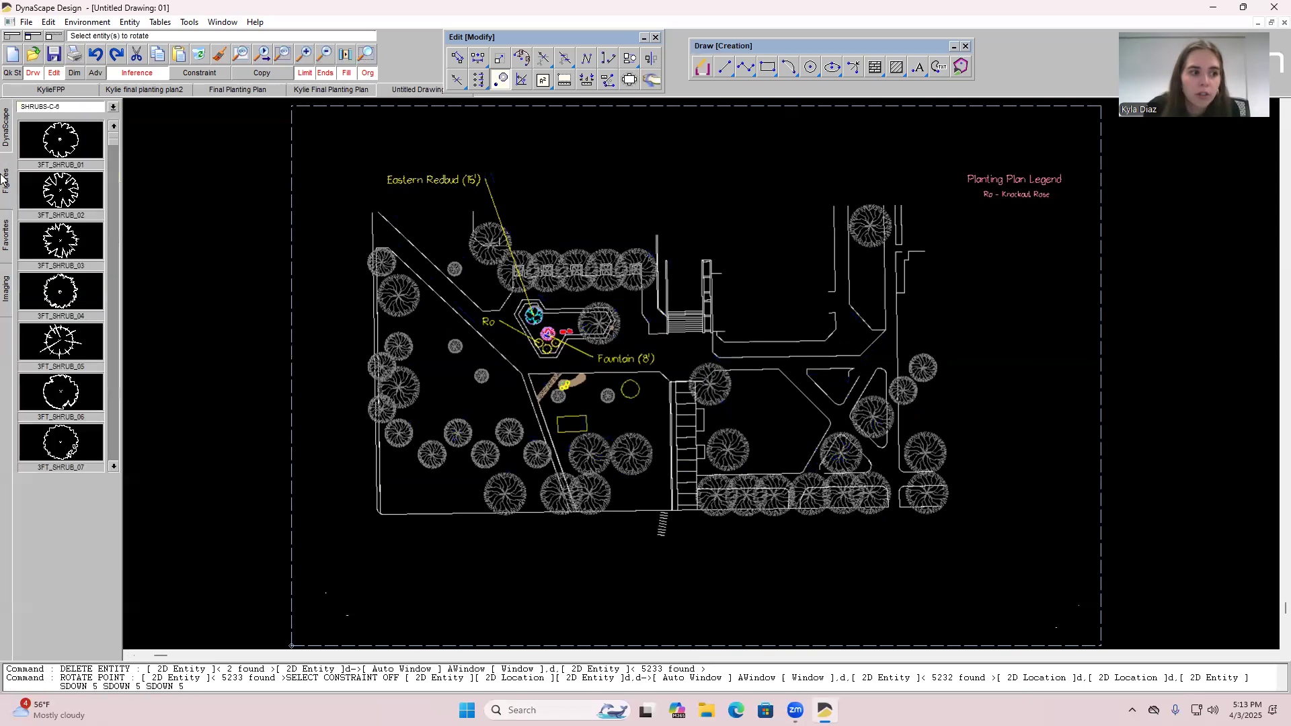
pyautogui.click(112, 107)
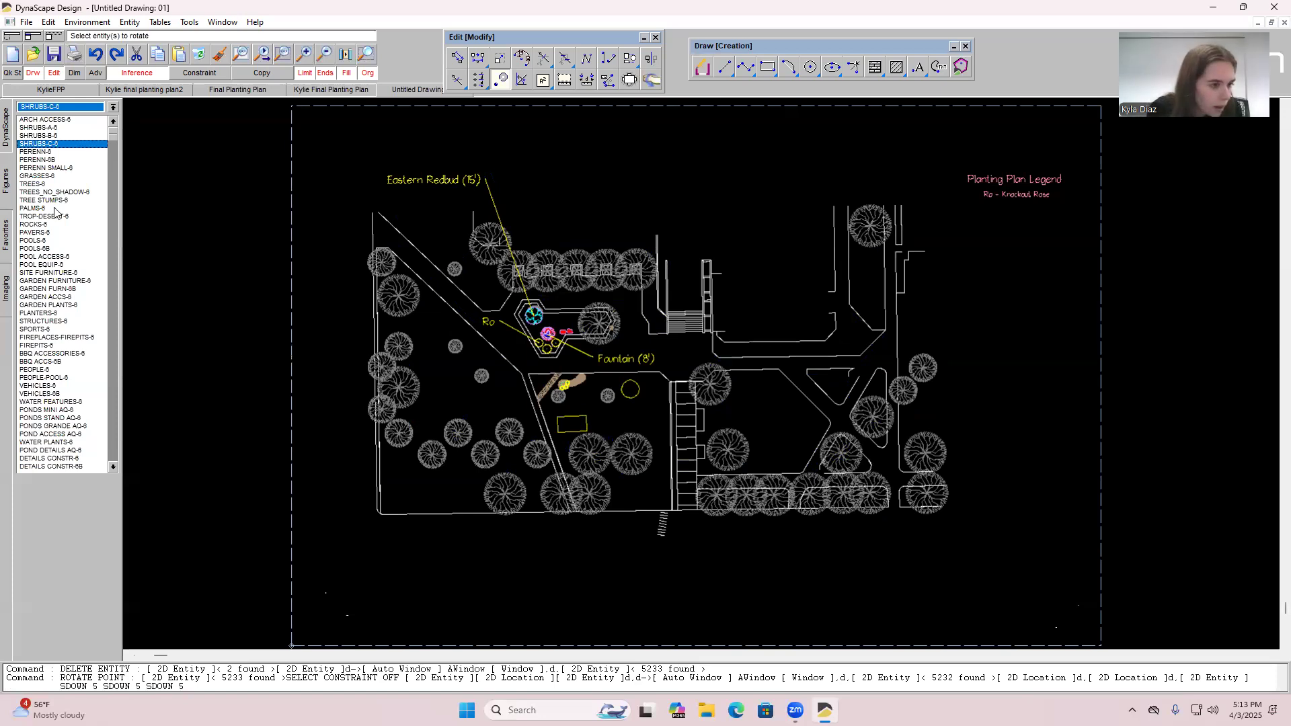
pyautogui.moveTo(112, 140); pyautogui.dragTo(94, 389)
pyautogui.click(73, 233)
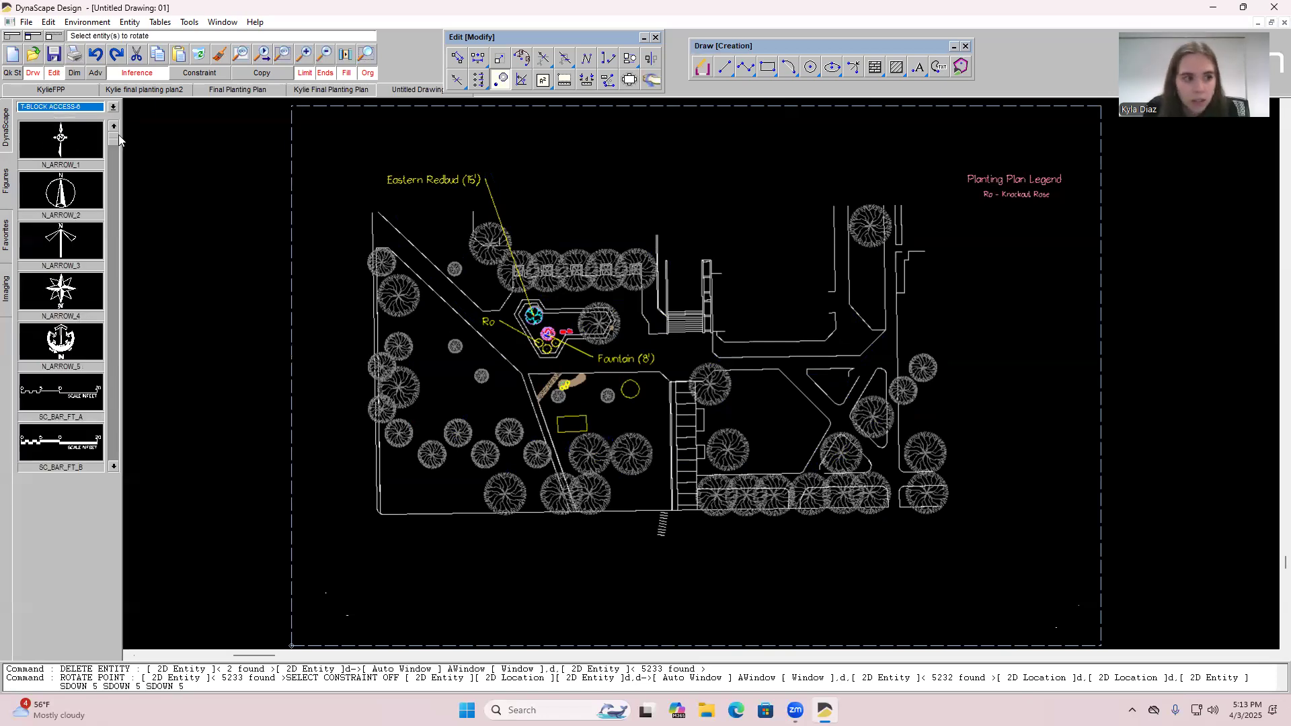
pyautogui.click(113, 109)
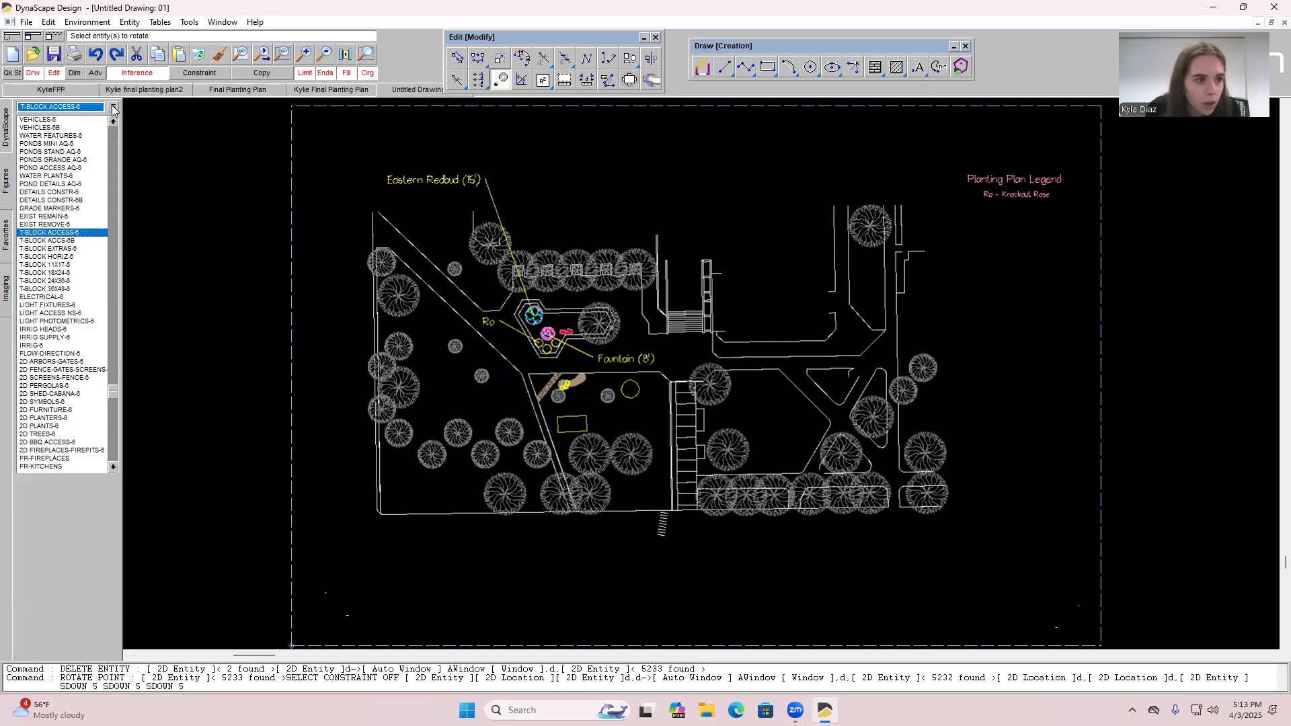
pyautogui.click(59, 241)
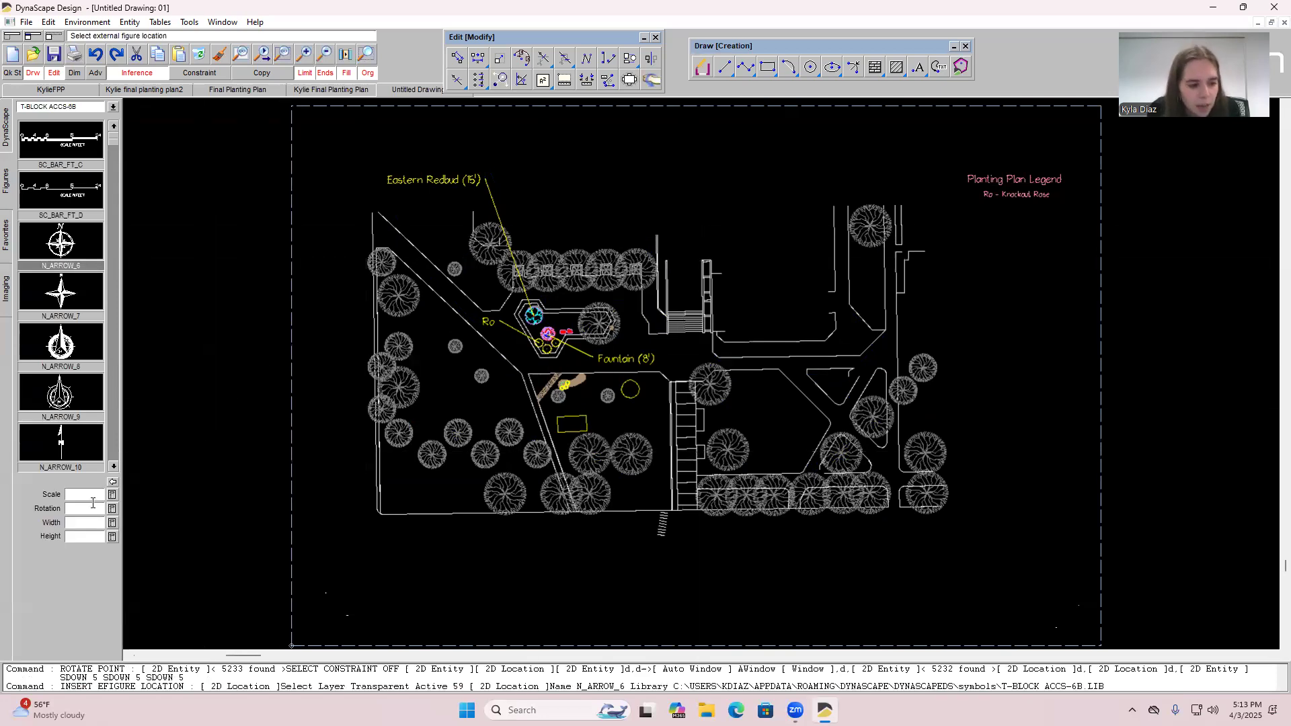
# Place the north arrow at scale 3 in the sheet's upper-right corner above the planting legend, with north pointing toward the sheet's right edge.
pyautogui.write('3')
pyautogui.press('Return')
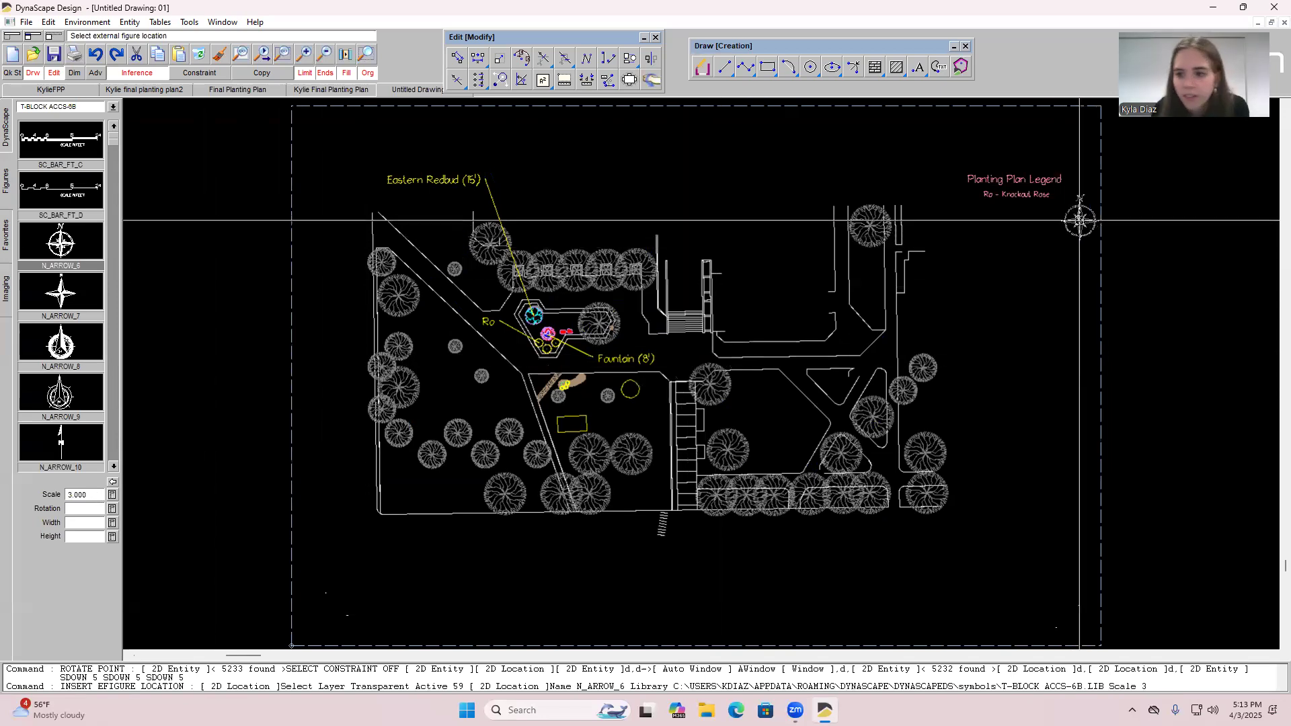
pyautogui.click(1065, 141)
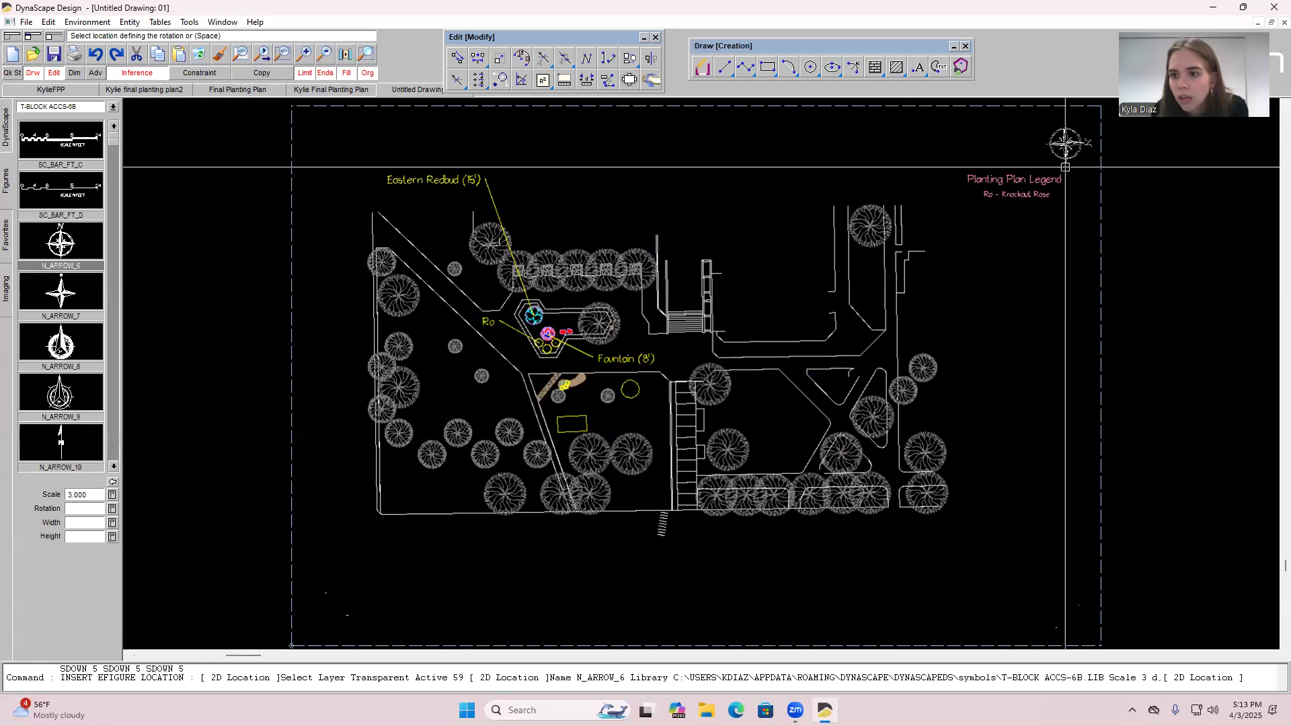
pyautogui.click(1066, 167)
pyautogui.click(1066, 167)
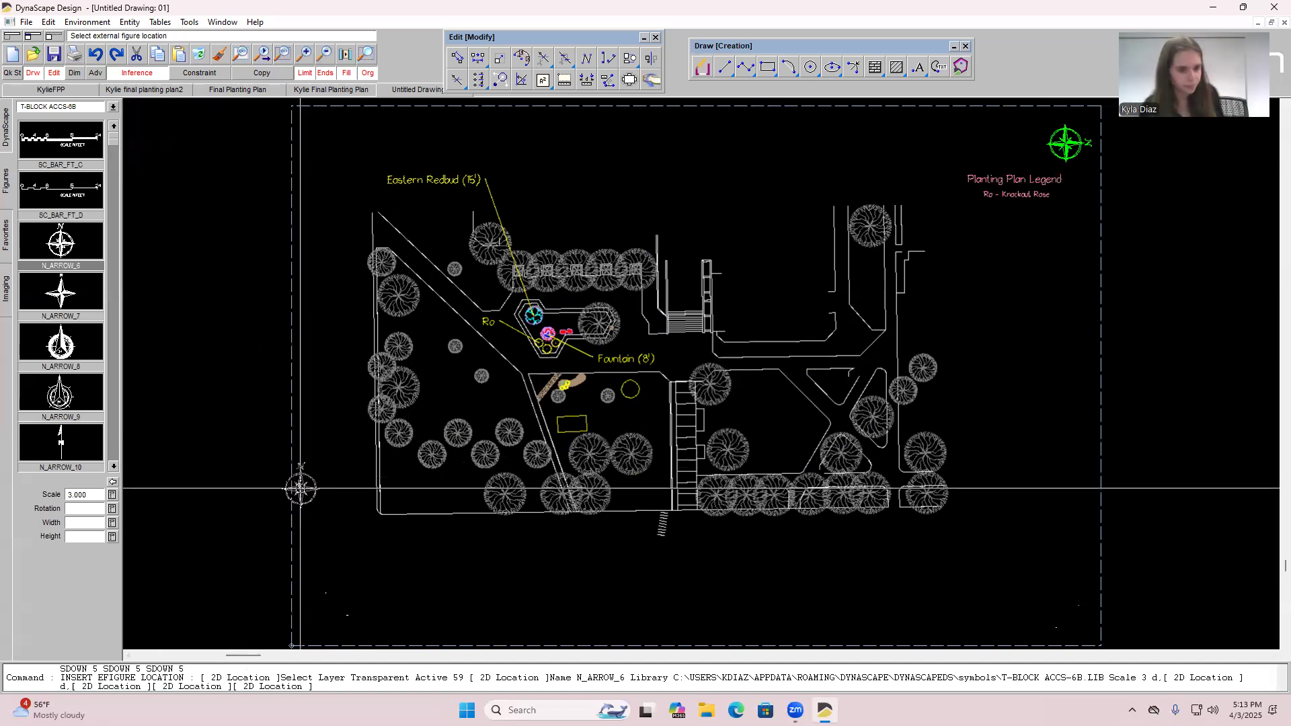
pyautogui.press('Escape')
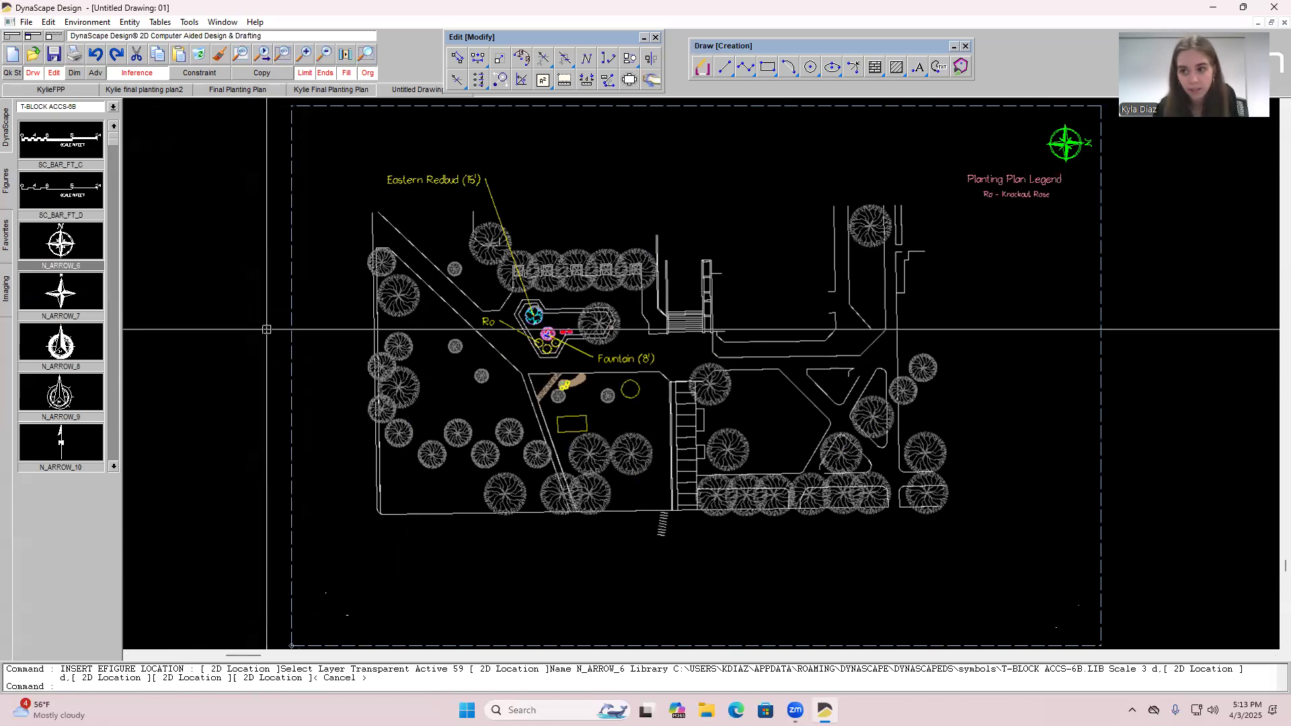
# Delete the stray specks in the lower-left and lower-right corners of the sheet.
pyautogui.click(318, 577)
pyautogui.click(374, 629)
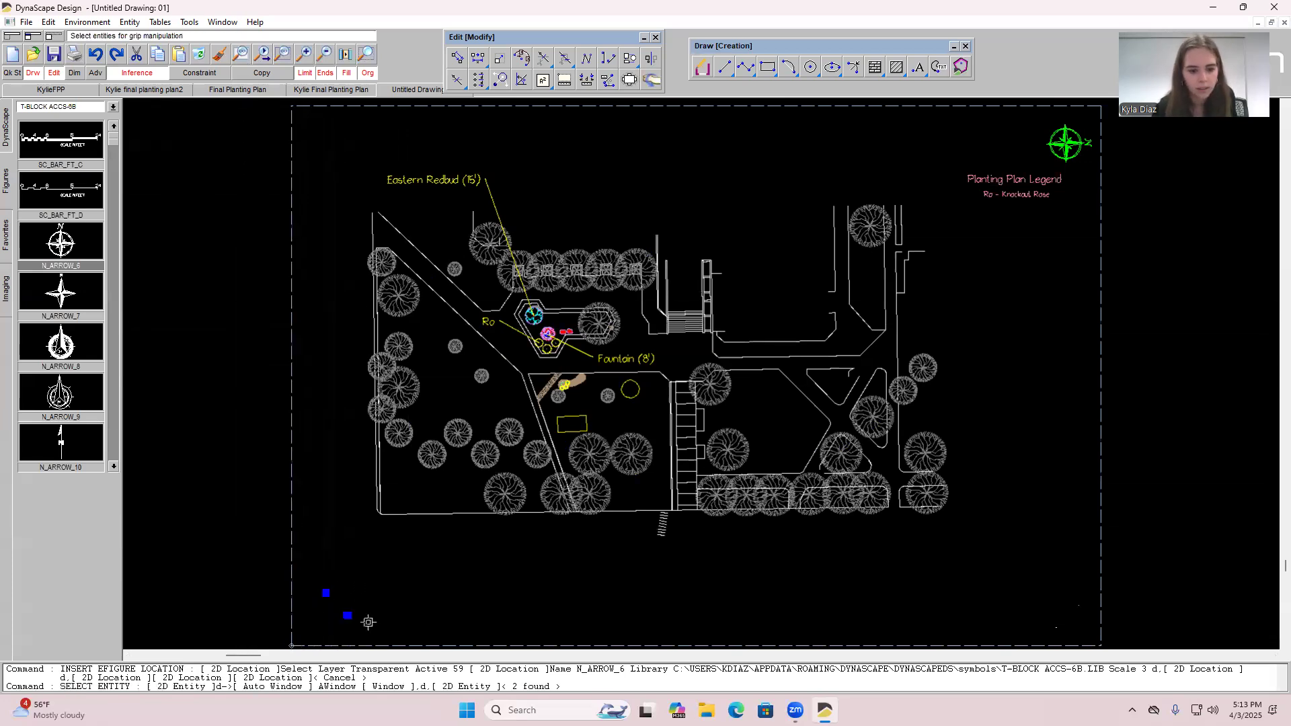
pyautogui.click(199, 56)
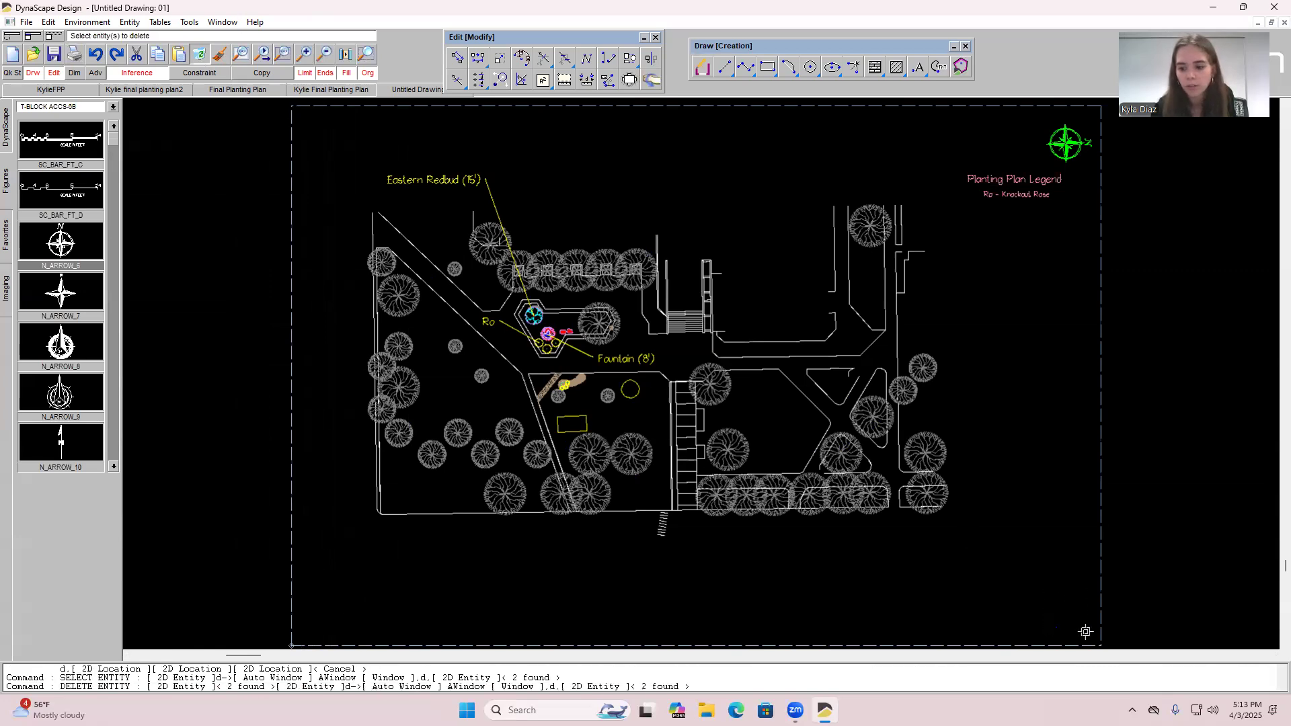
pyautogui.click(205, 54)
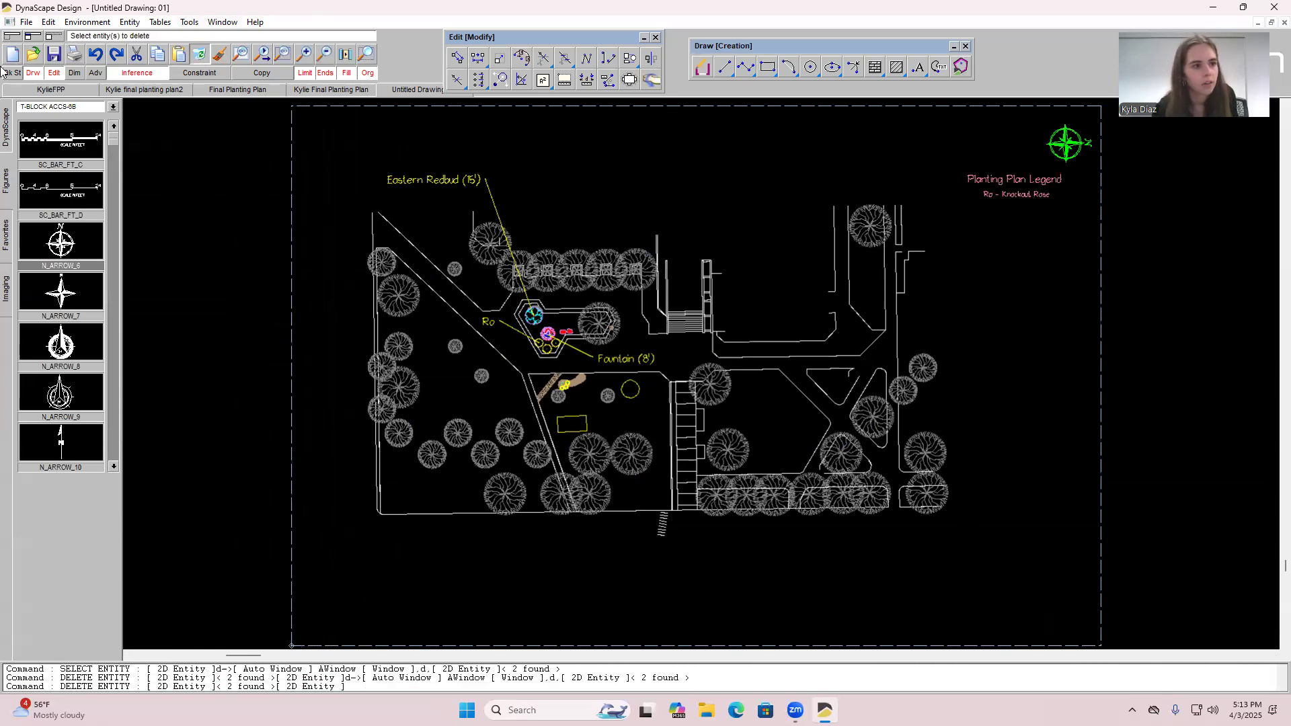
# Start a quick text note in the Architectural font reading "Scale: 1' = 16'".
pyautogui.click(7, 126)
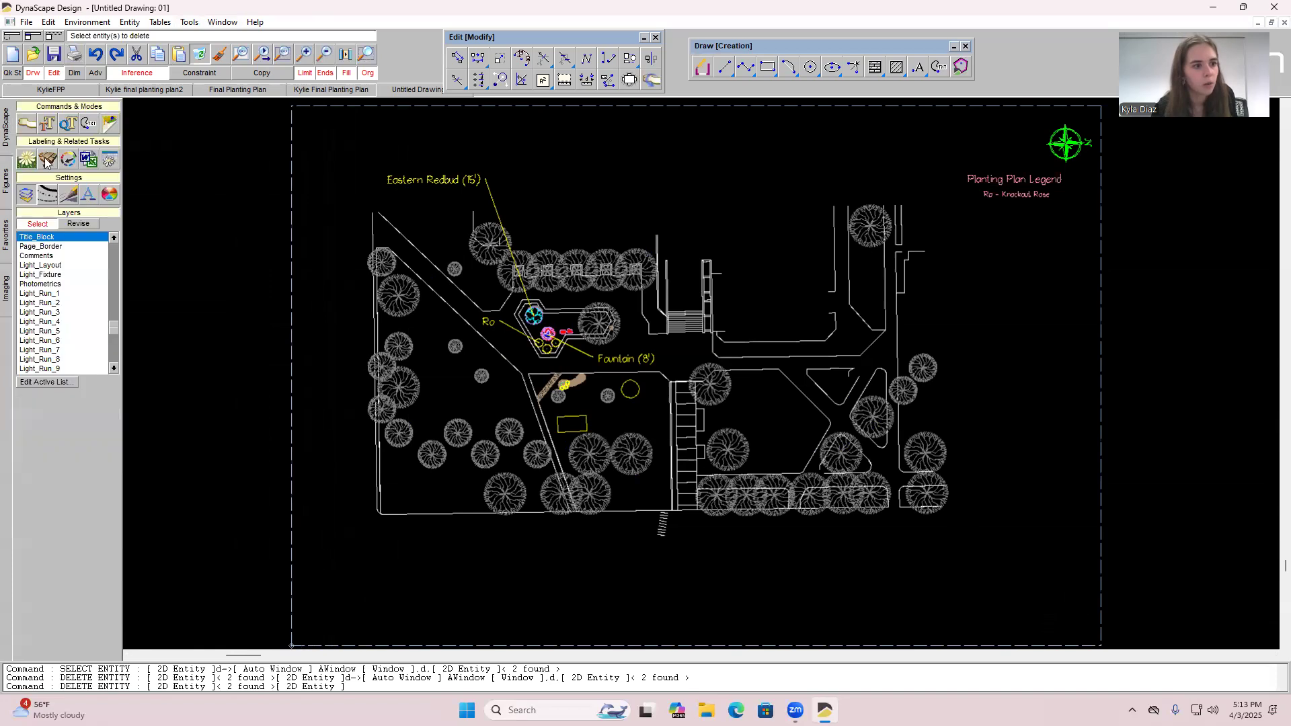
pyautogui.click(70, 125)
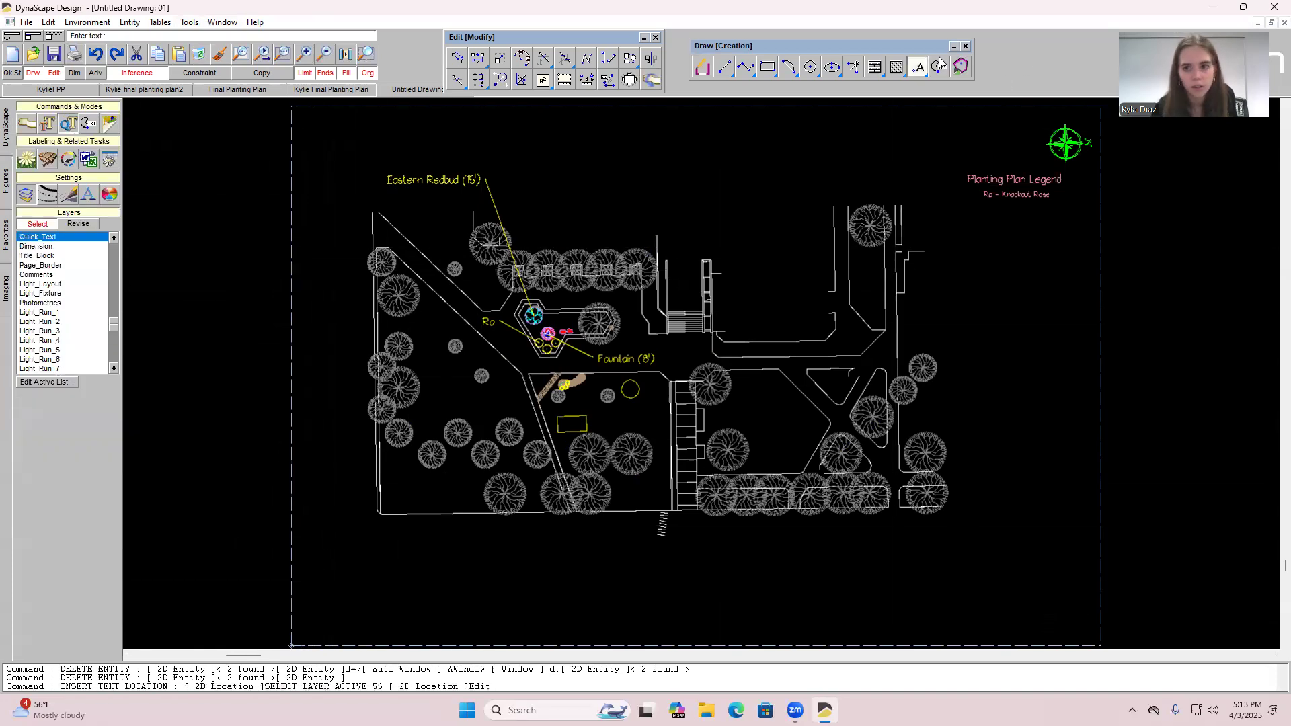
pyautogui.rightClick(920, 66)
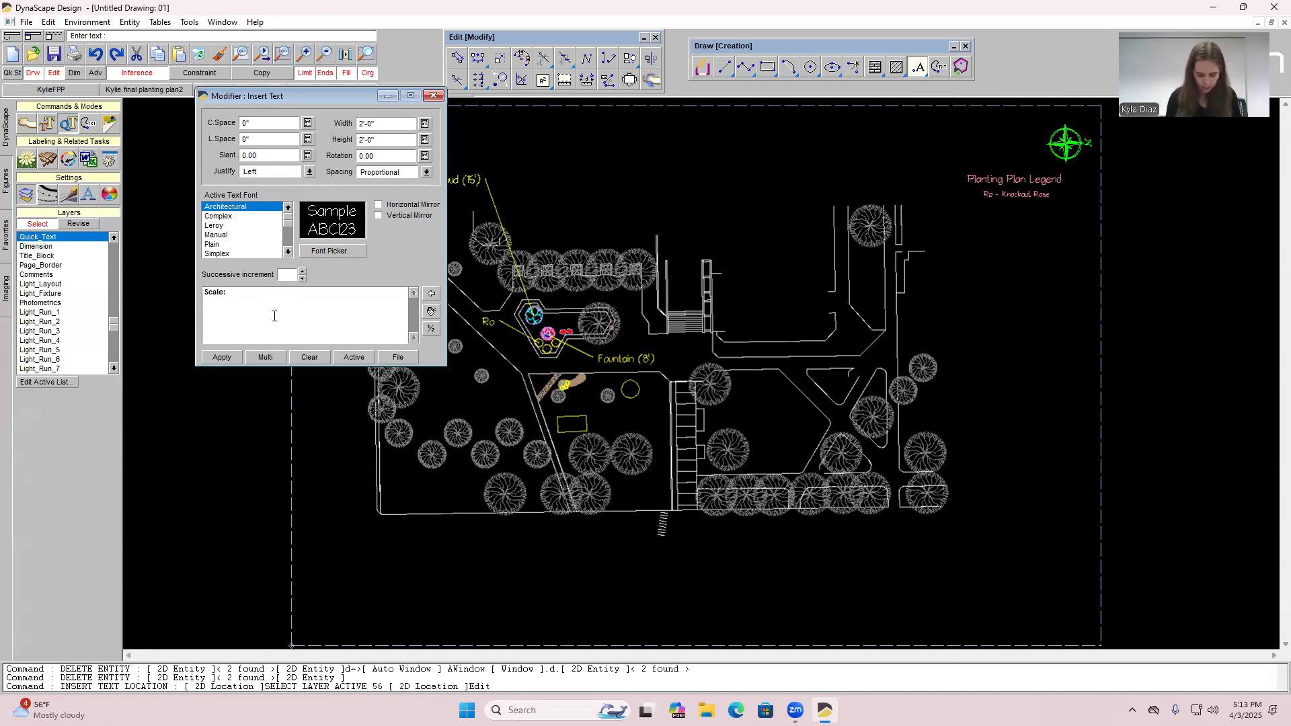
pyautogui.write("1' = 16")
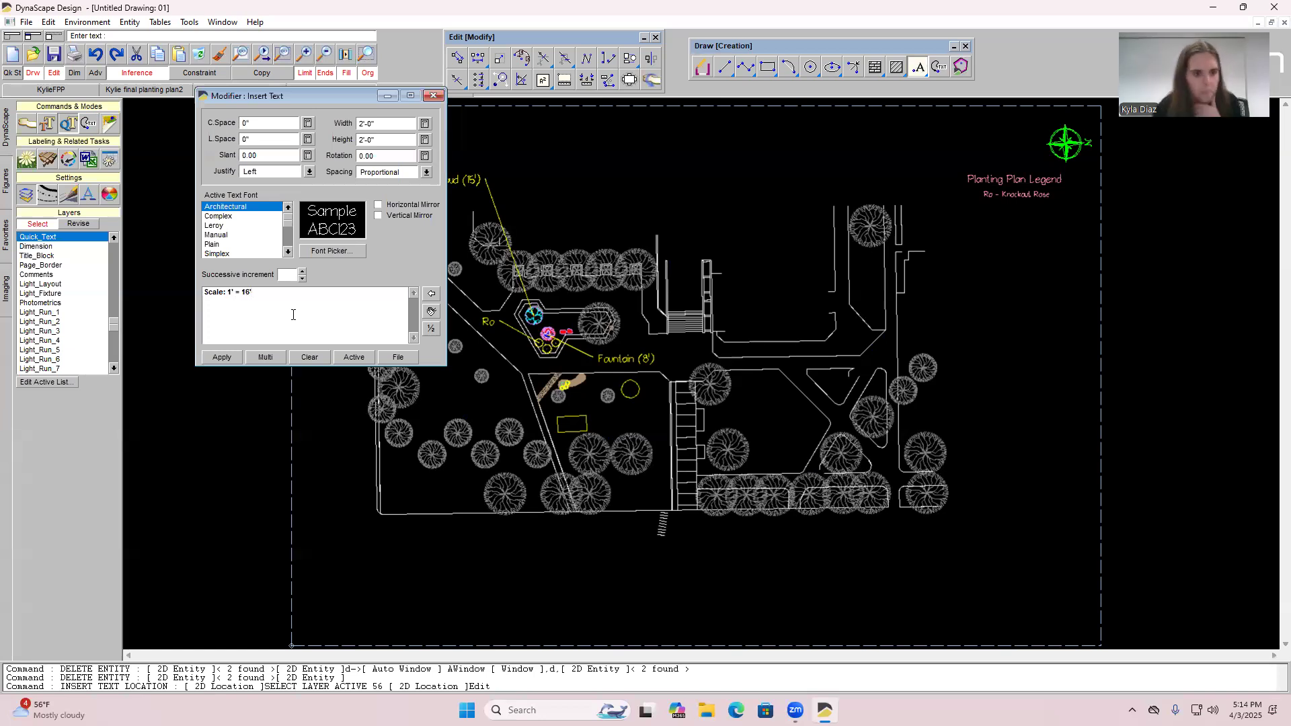
# Set the scale note's text width and height to 8'-0" and place it in the sheet's lower-left corner.
pyautogui.click(385, 124)
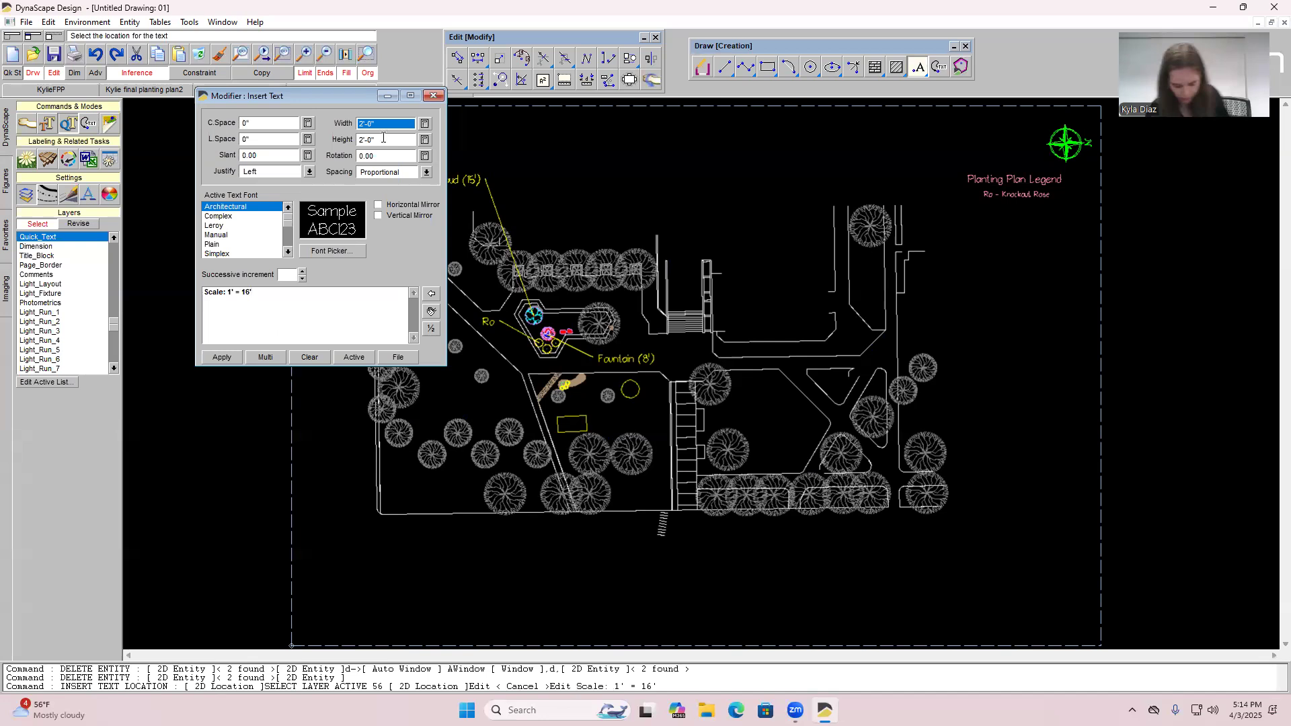
pyautogui.write('8')
pyautogui.press('Return')
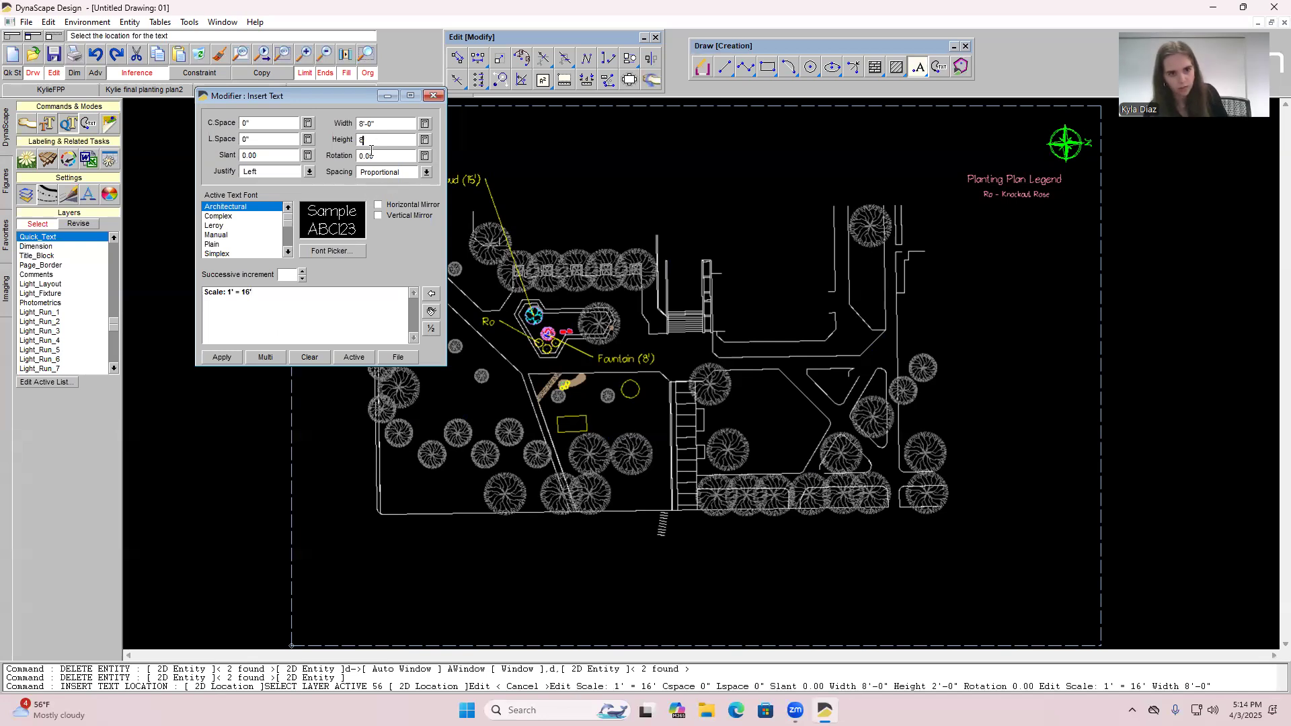
pyautogui.write('8')
pyautogui.press('Return')
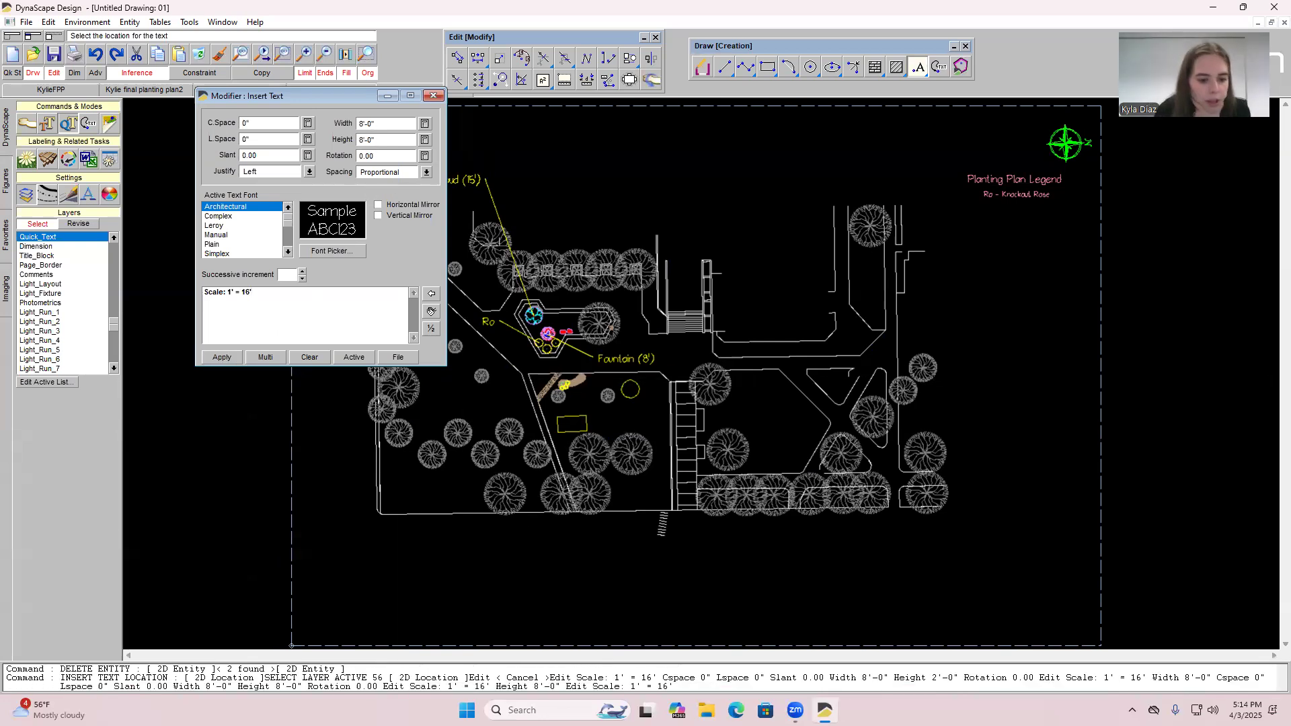
pyautogui.click(323, 620)
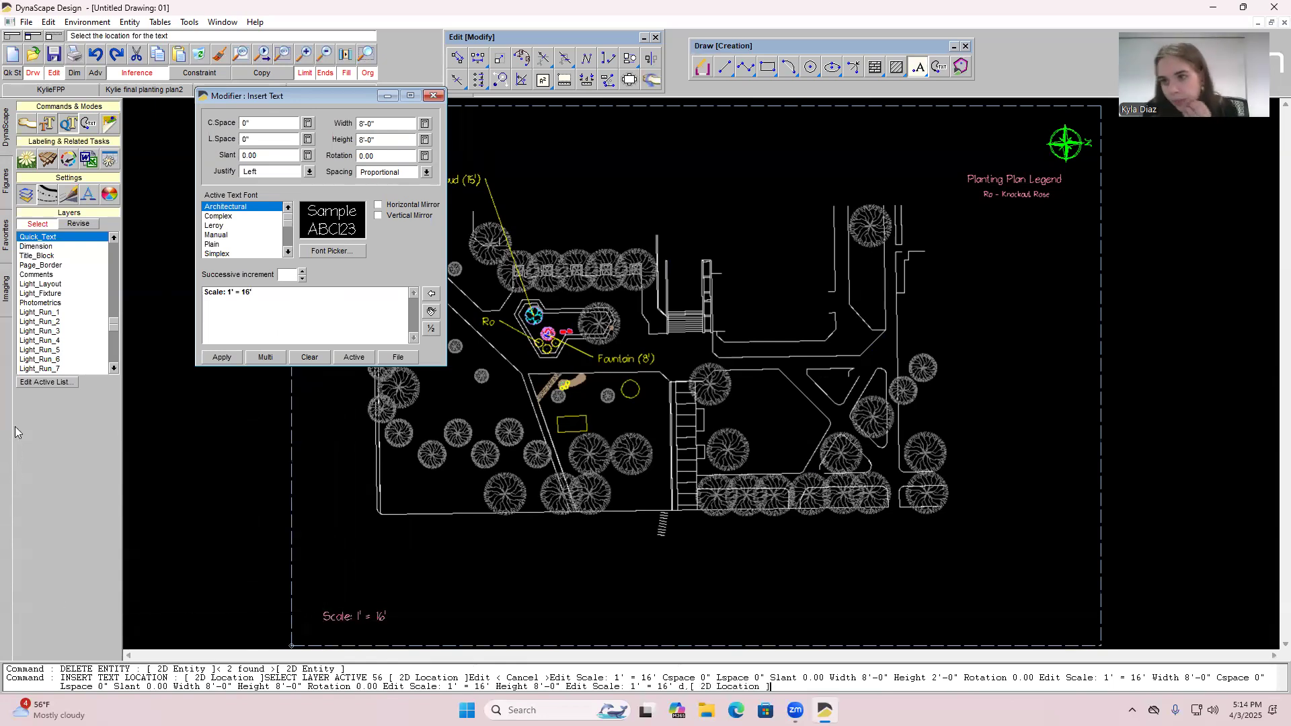
pyautogui.click(433, 96)
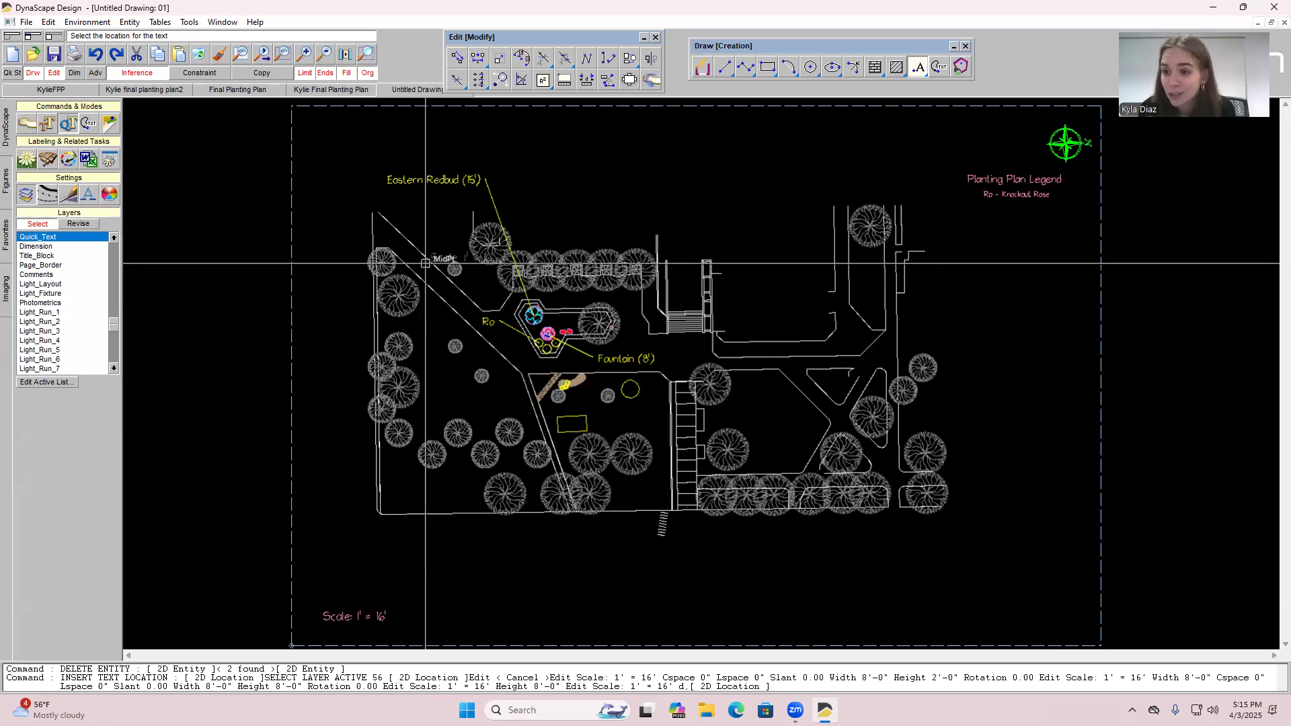
# Save the drawing as an Adobe PDF named Final at maximum output quality, keeping monochrome, landscape and D Size ARCH (24x36).
pyautogui.click(24, 23)
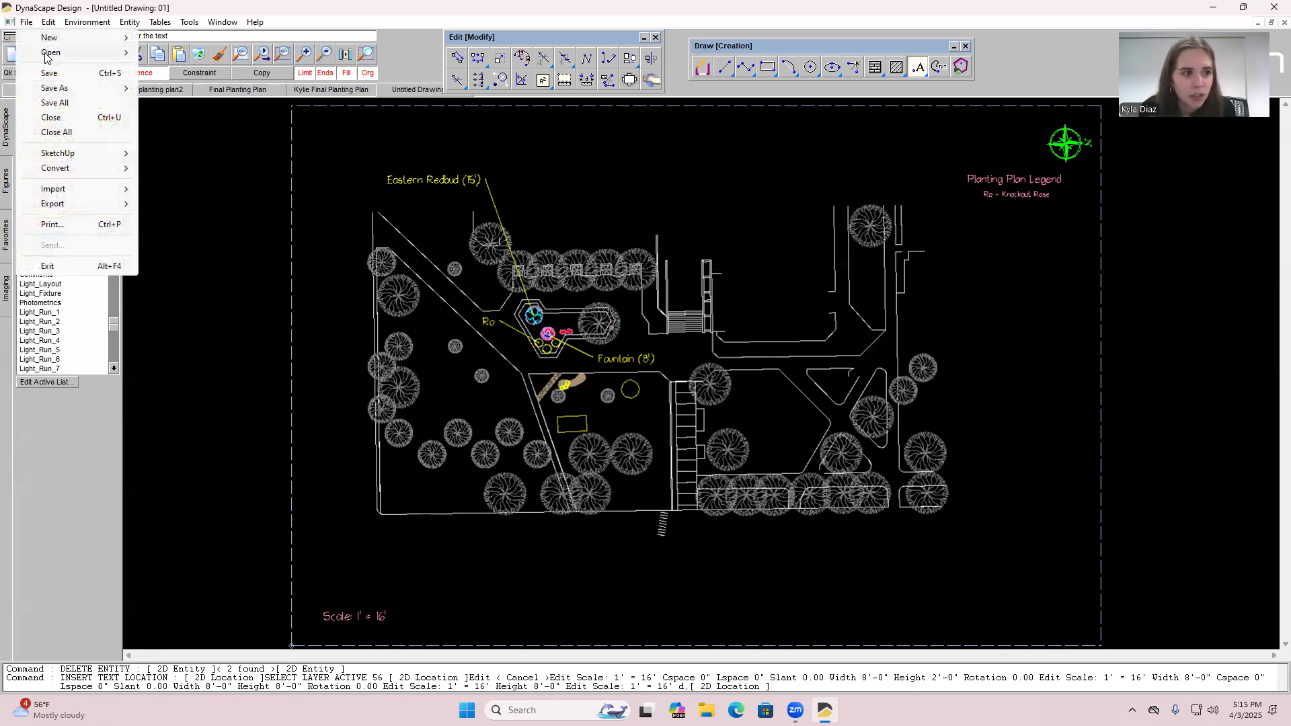
pyautogui.moveTo(65, 94)
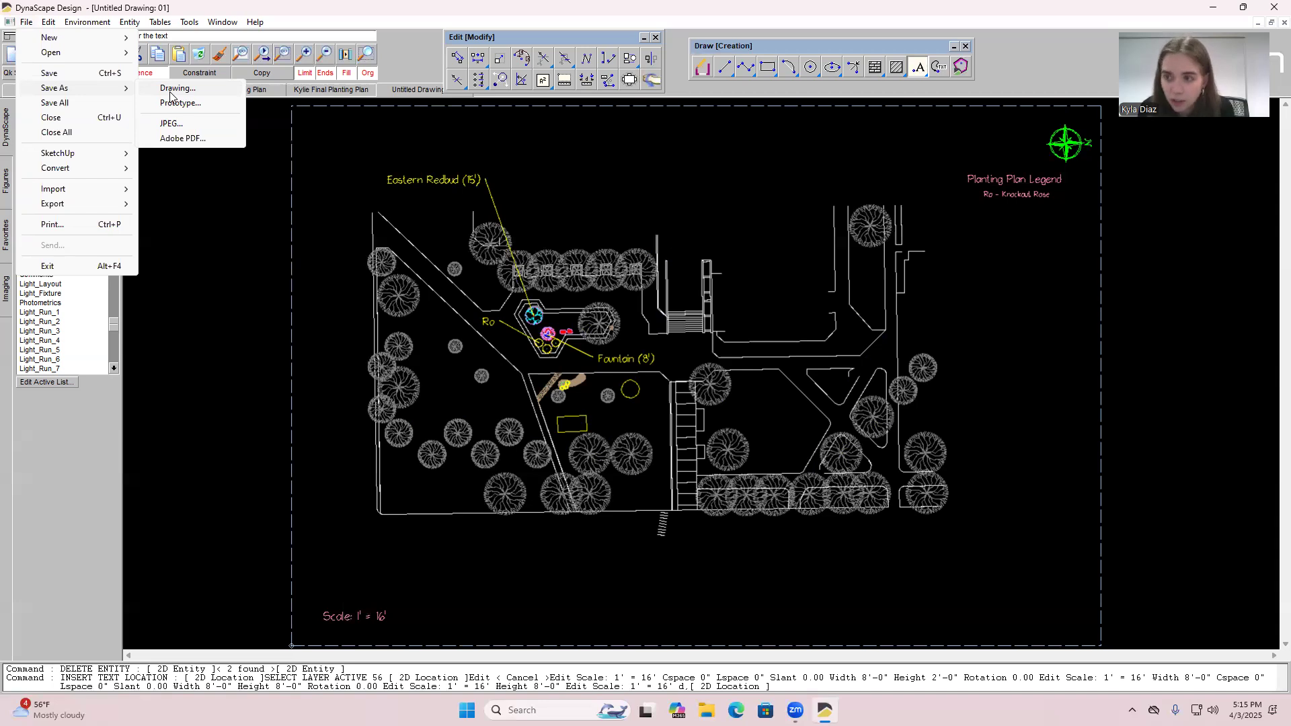
pyautogui.click(197, 138)
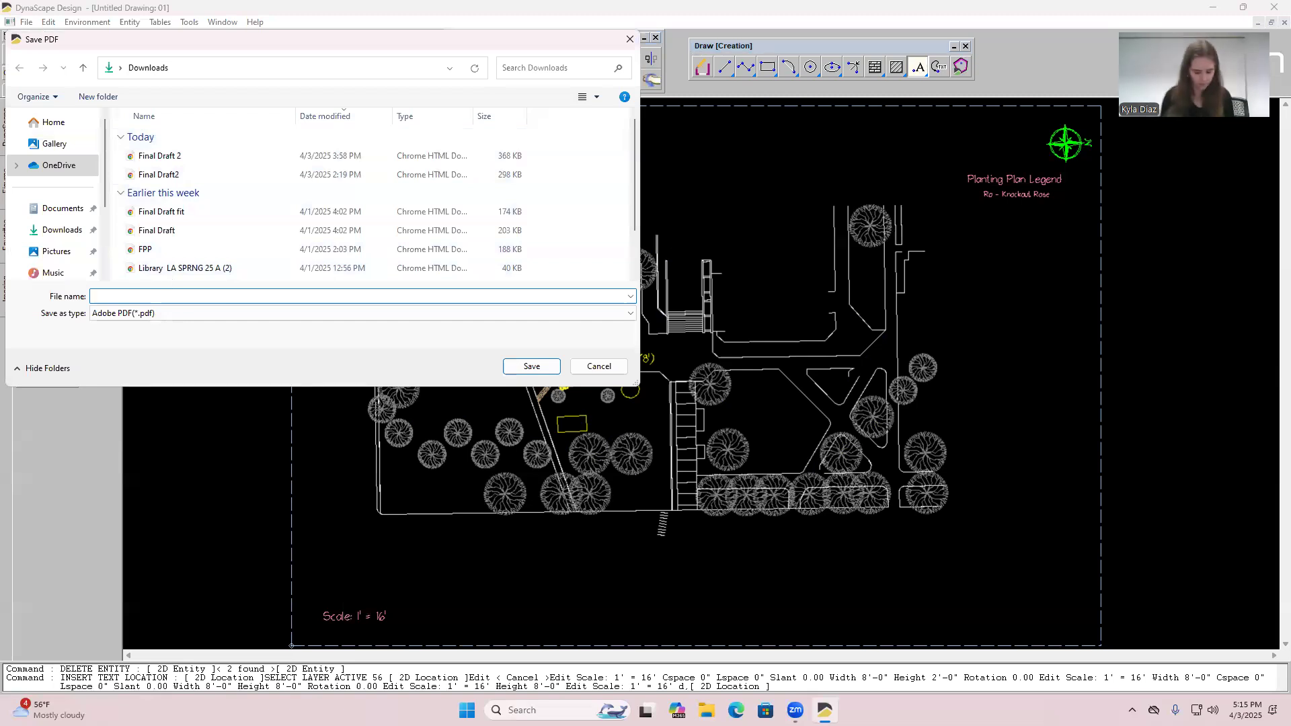
pyautogui.write('Final')
pyautogui.press('Return')
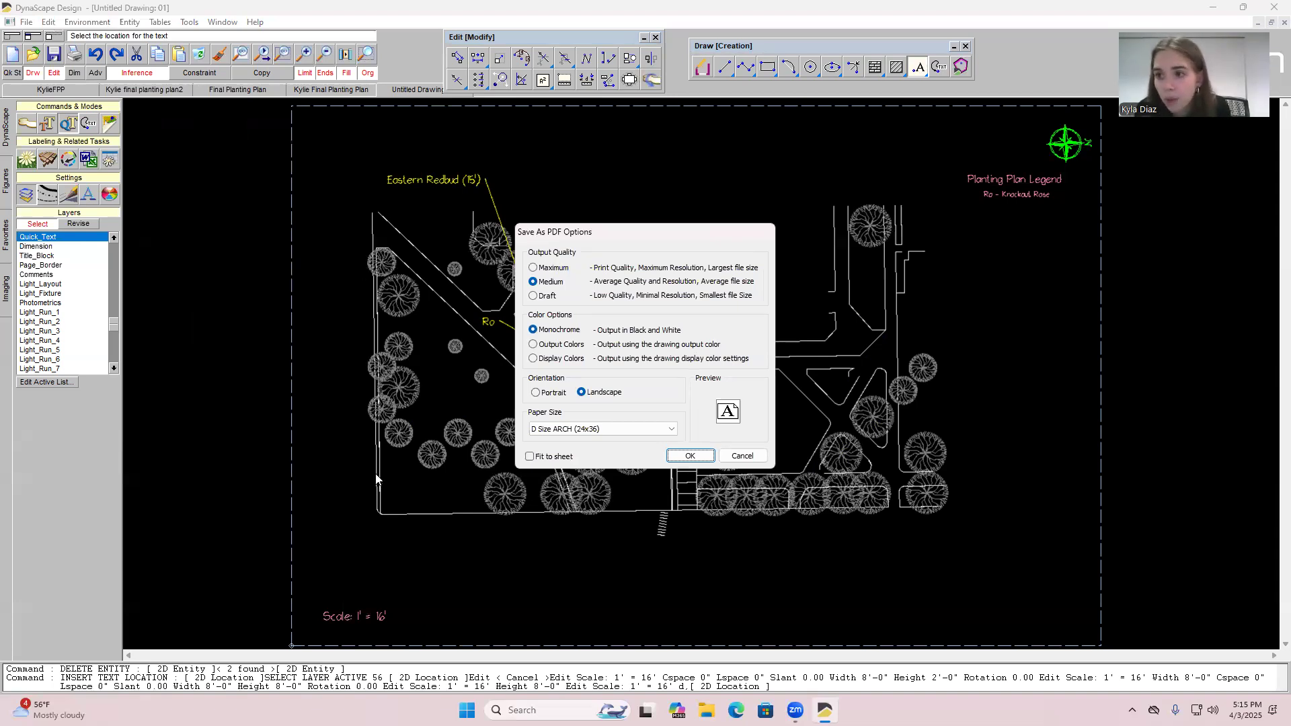
pyautogui.click(535, 272)
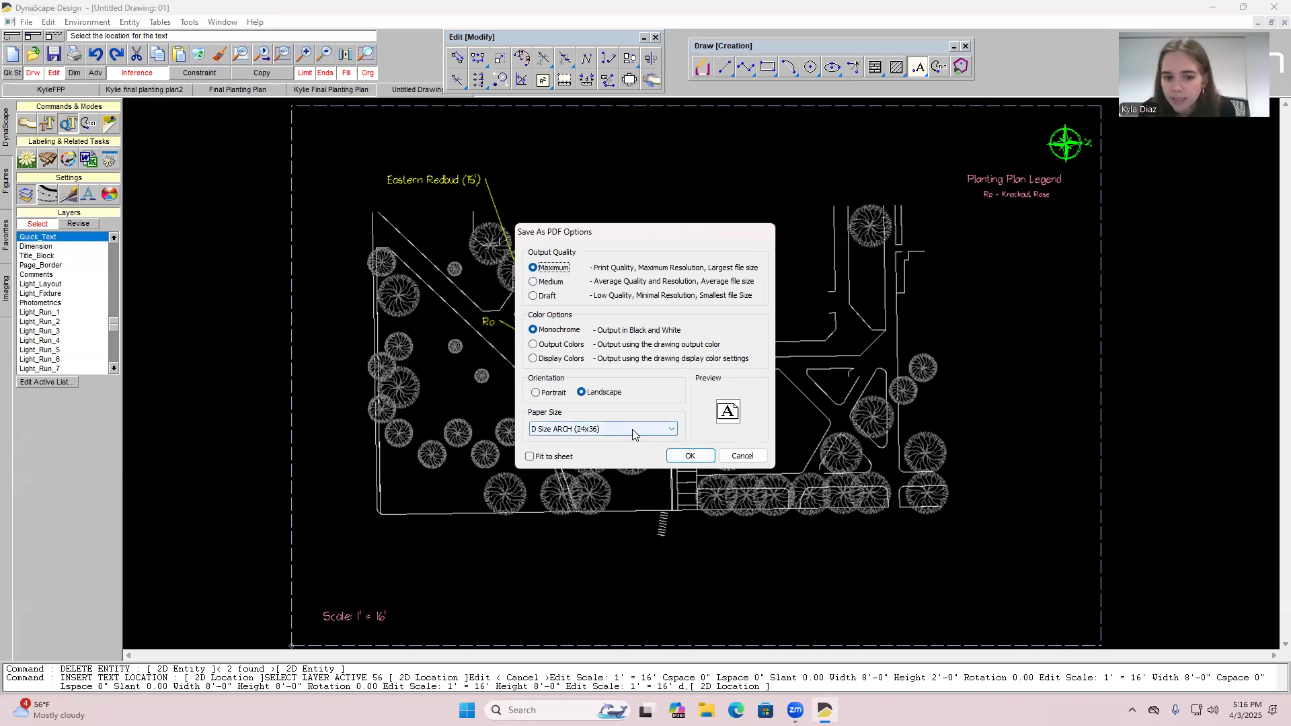
pyautogui.click(691, 457)
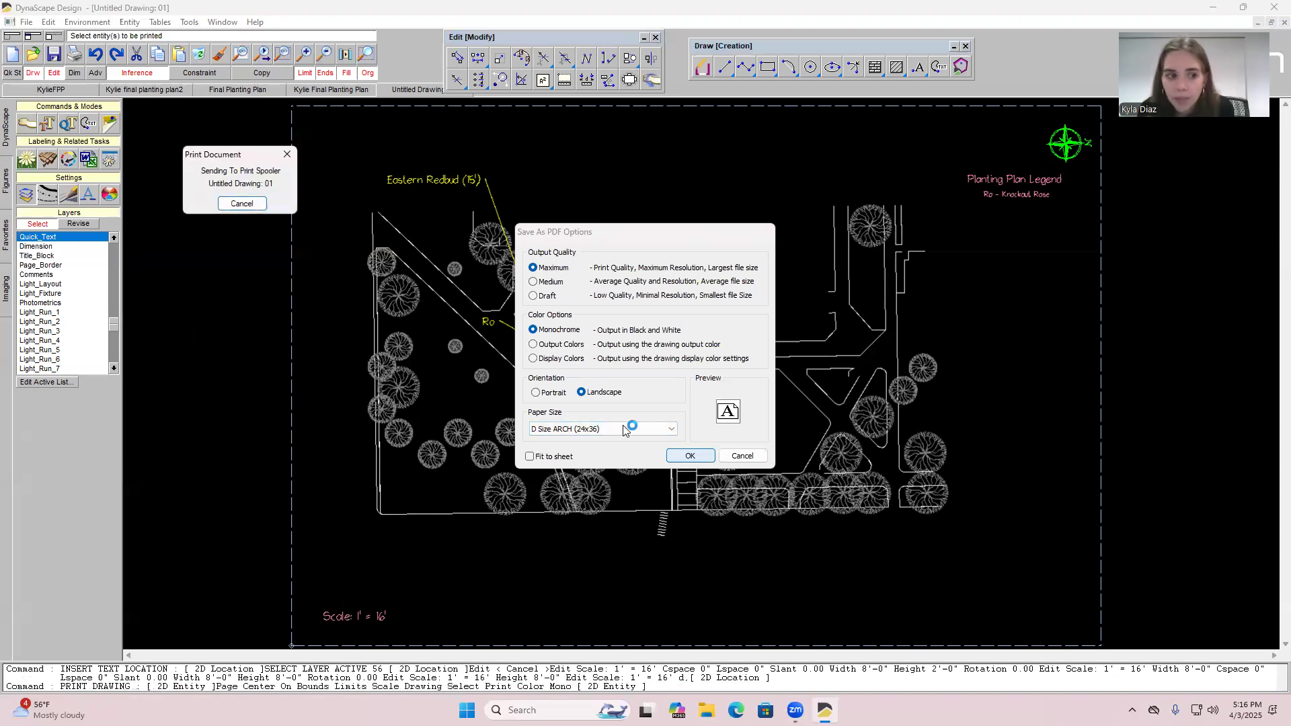
# Switch to File Explorer, open the Final PDF from the Downloads folder and review the exported planting plan.
pyautogui.click(706, 710)
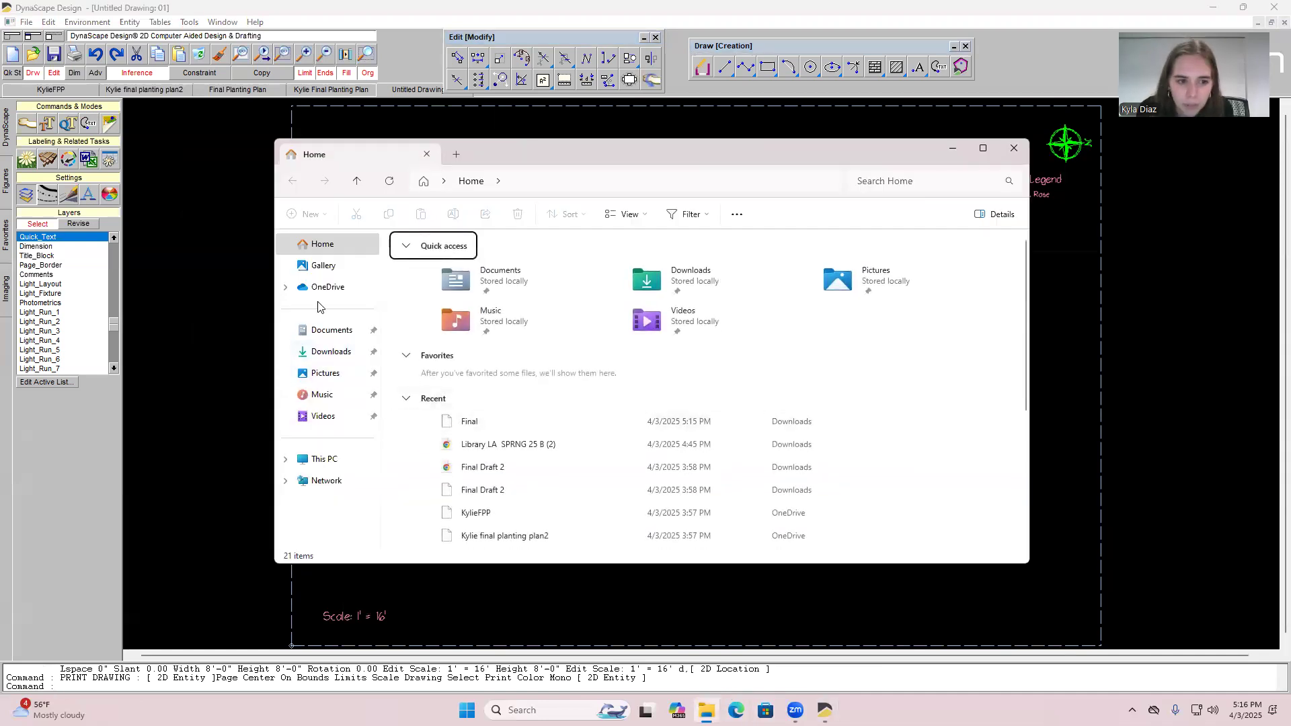
pyautogui.click(332, 353)
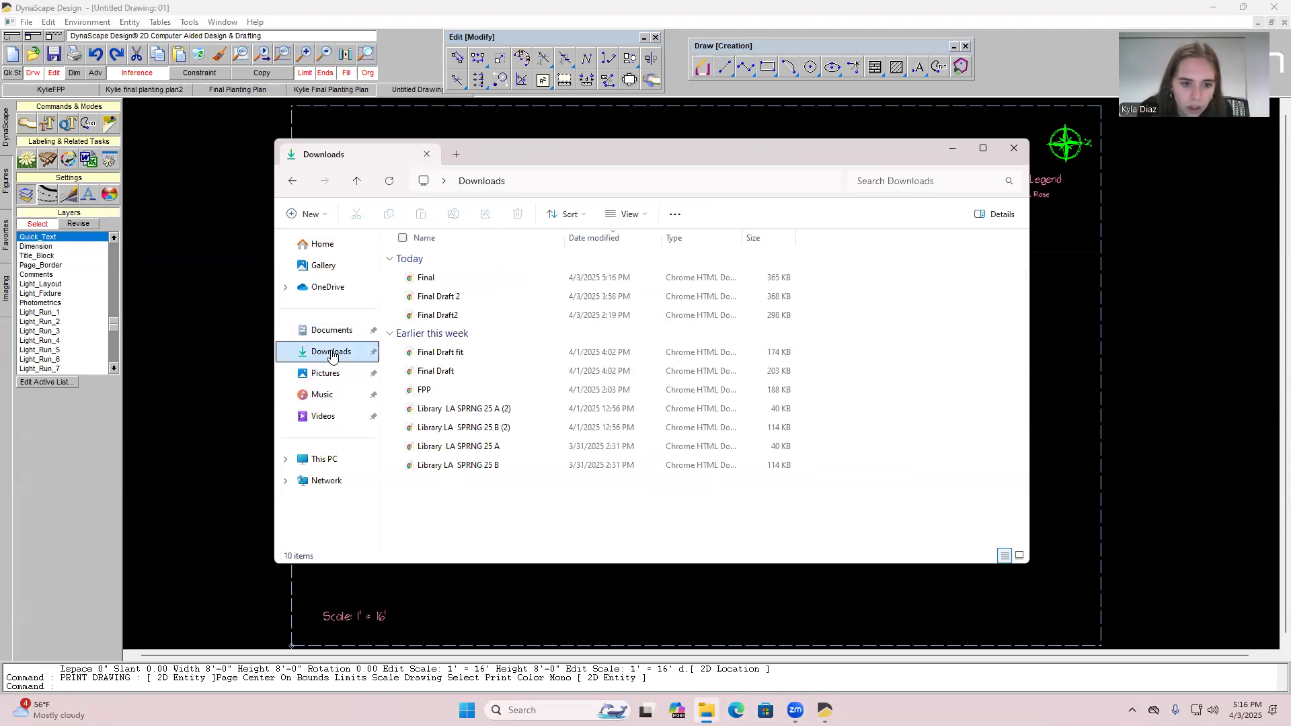
pyautogui.doubleClick(441, 282)
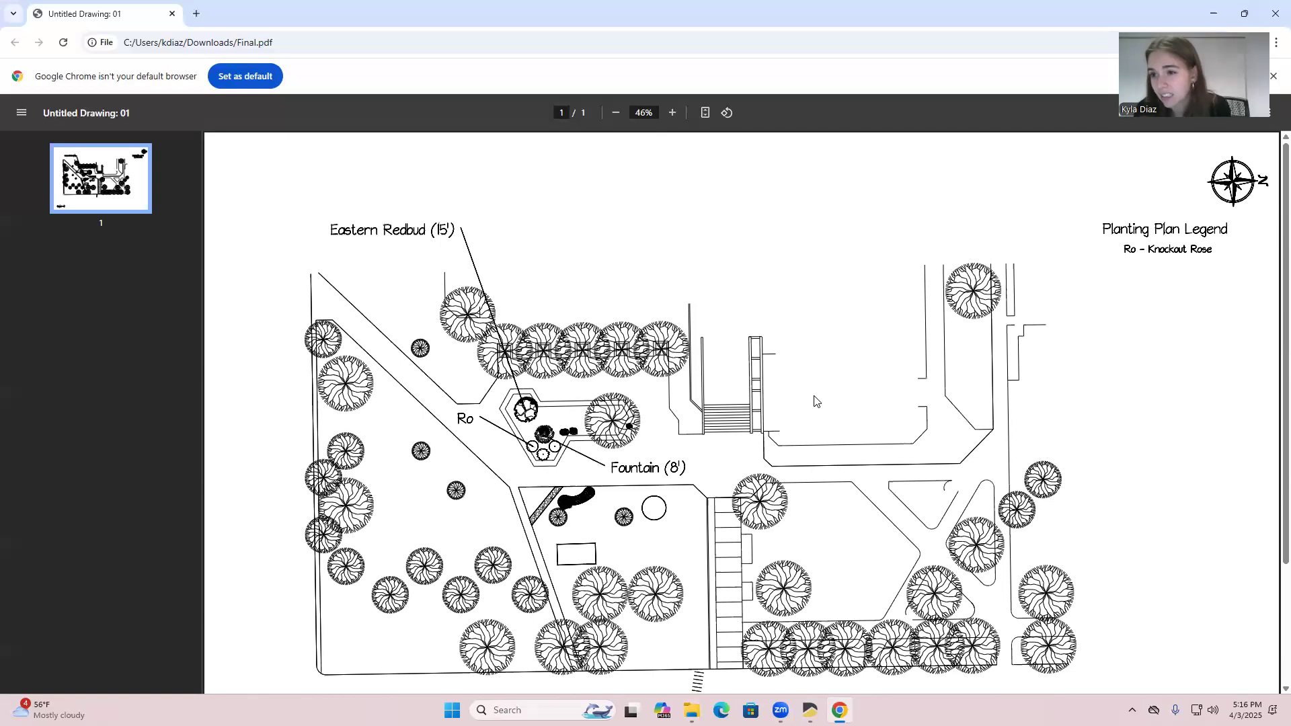
pyautogui.scroll(-3, 815, 401)
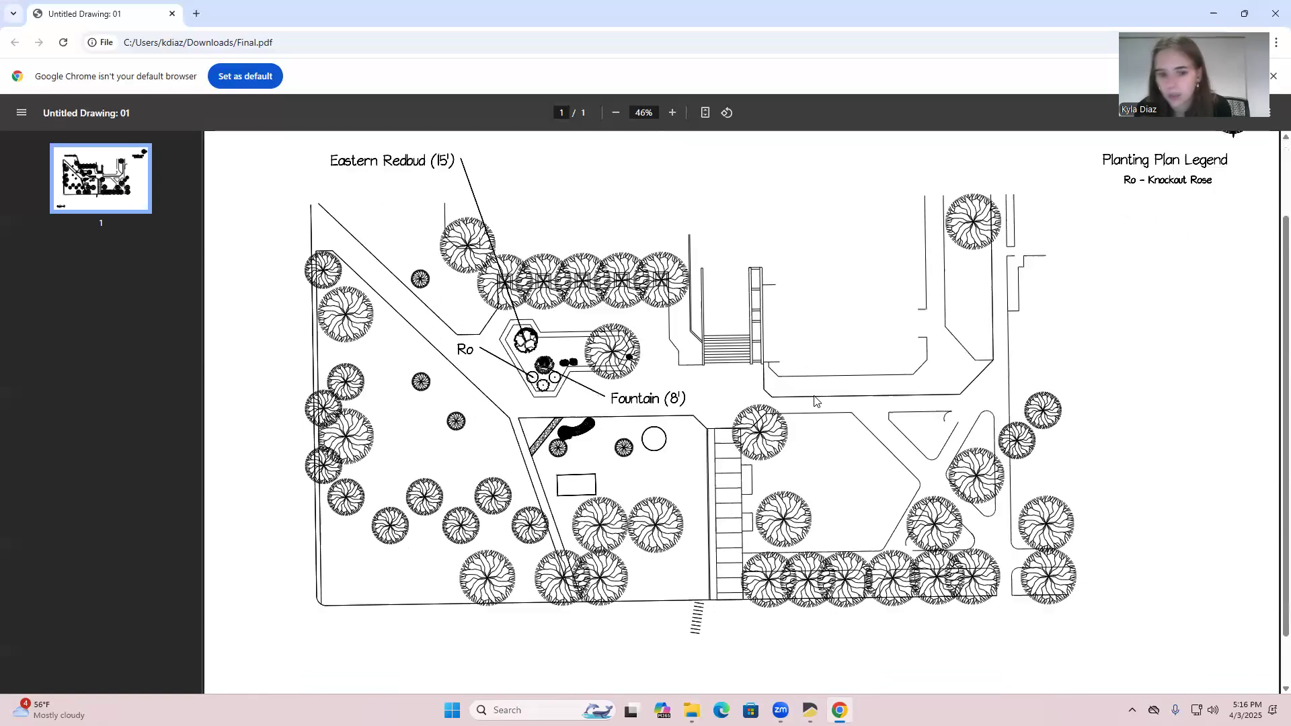
pyautogui.scroll(2, 814, 402)
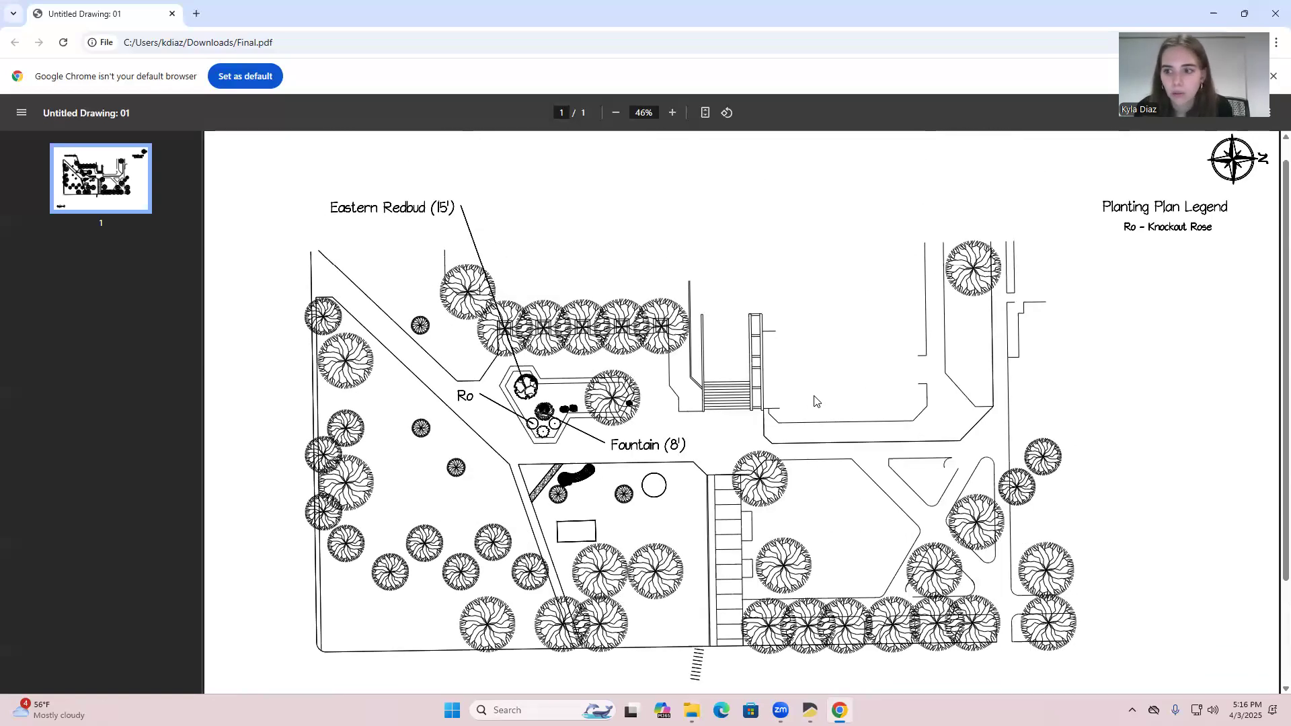